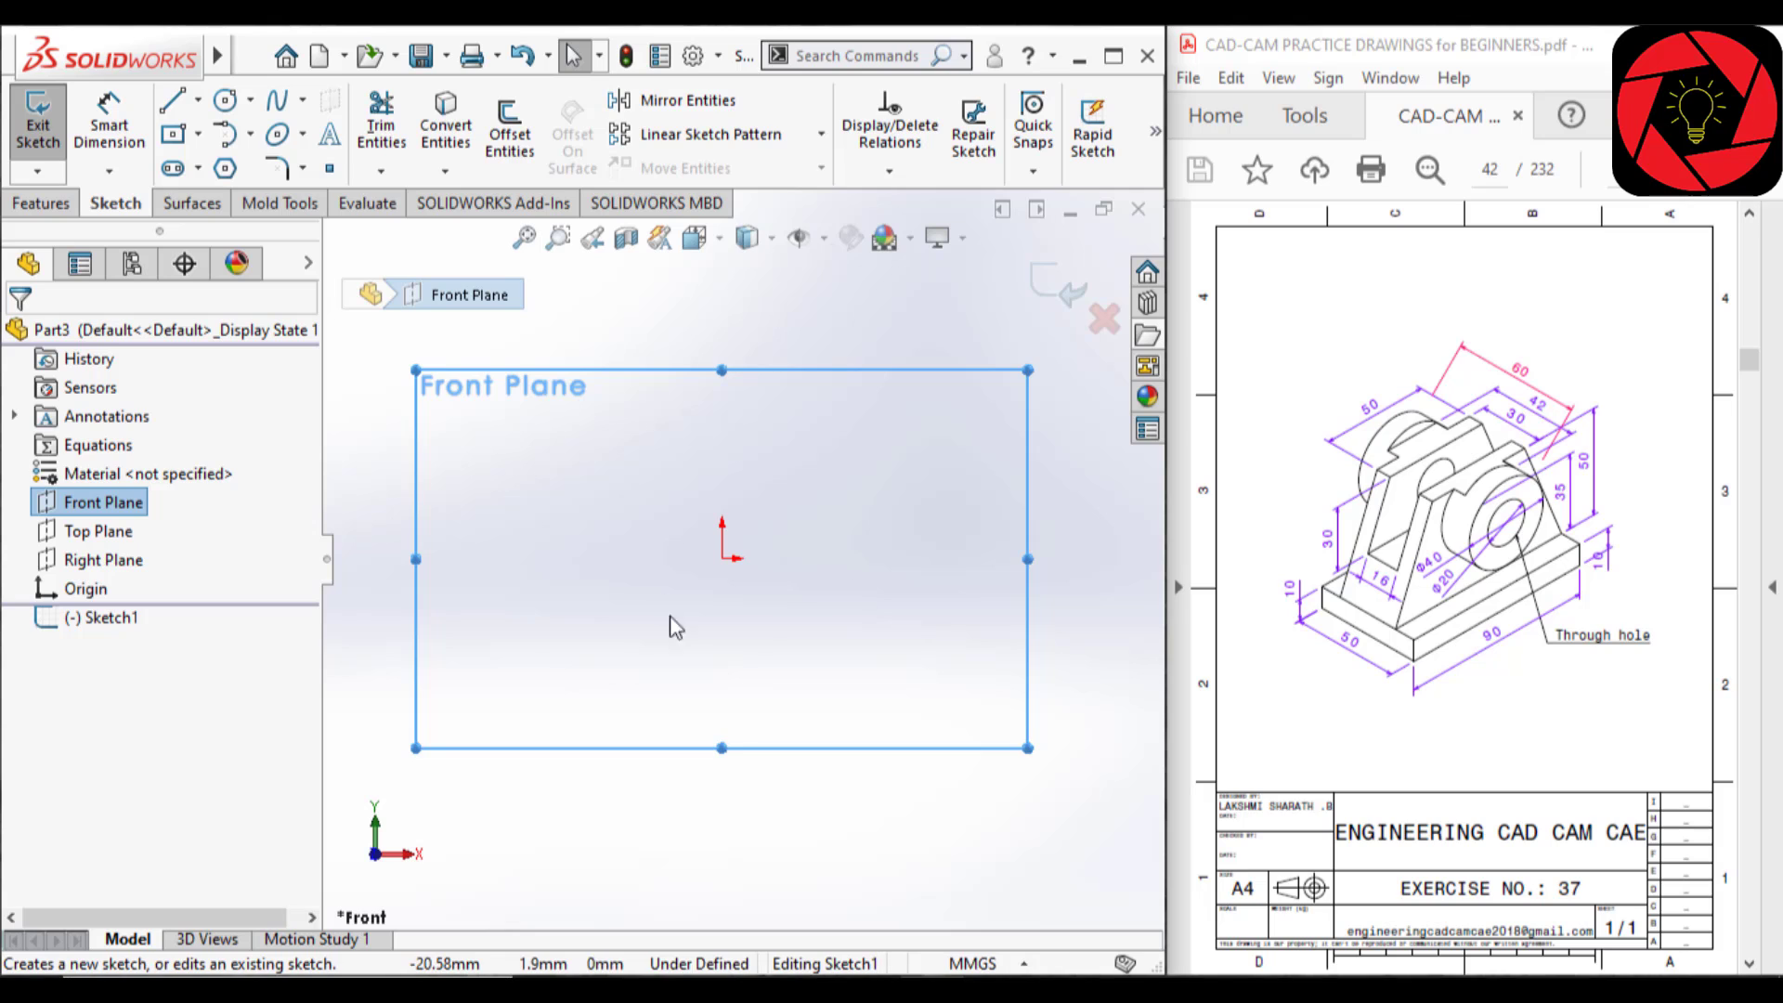
# - Sketch a corner rectangle about 105 mm wide on the Front Plane, starting at the origin
pyautogui.press('r')
pyautogui.click(721, 559)
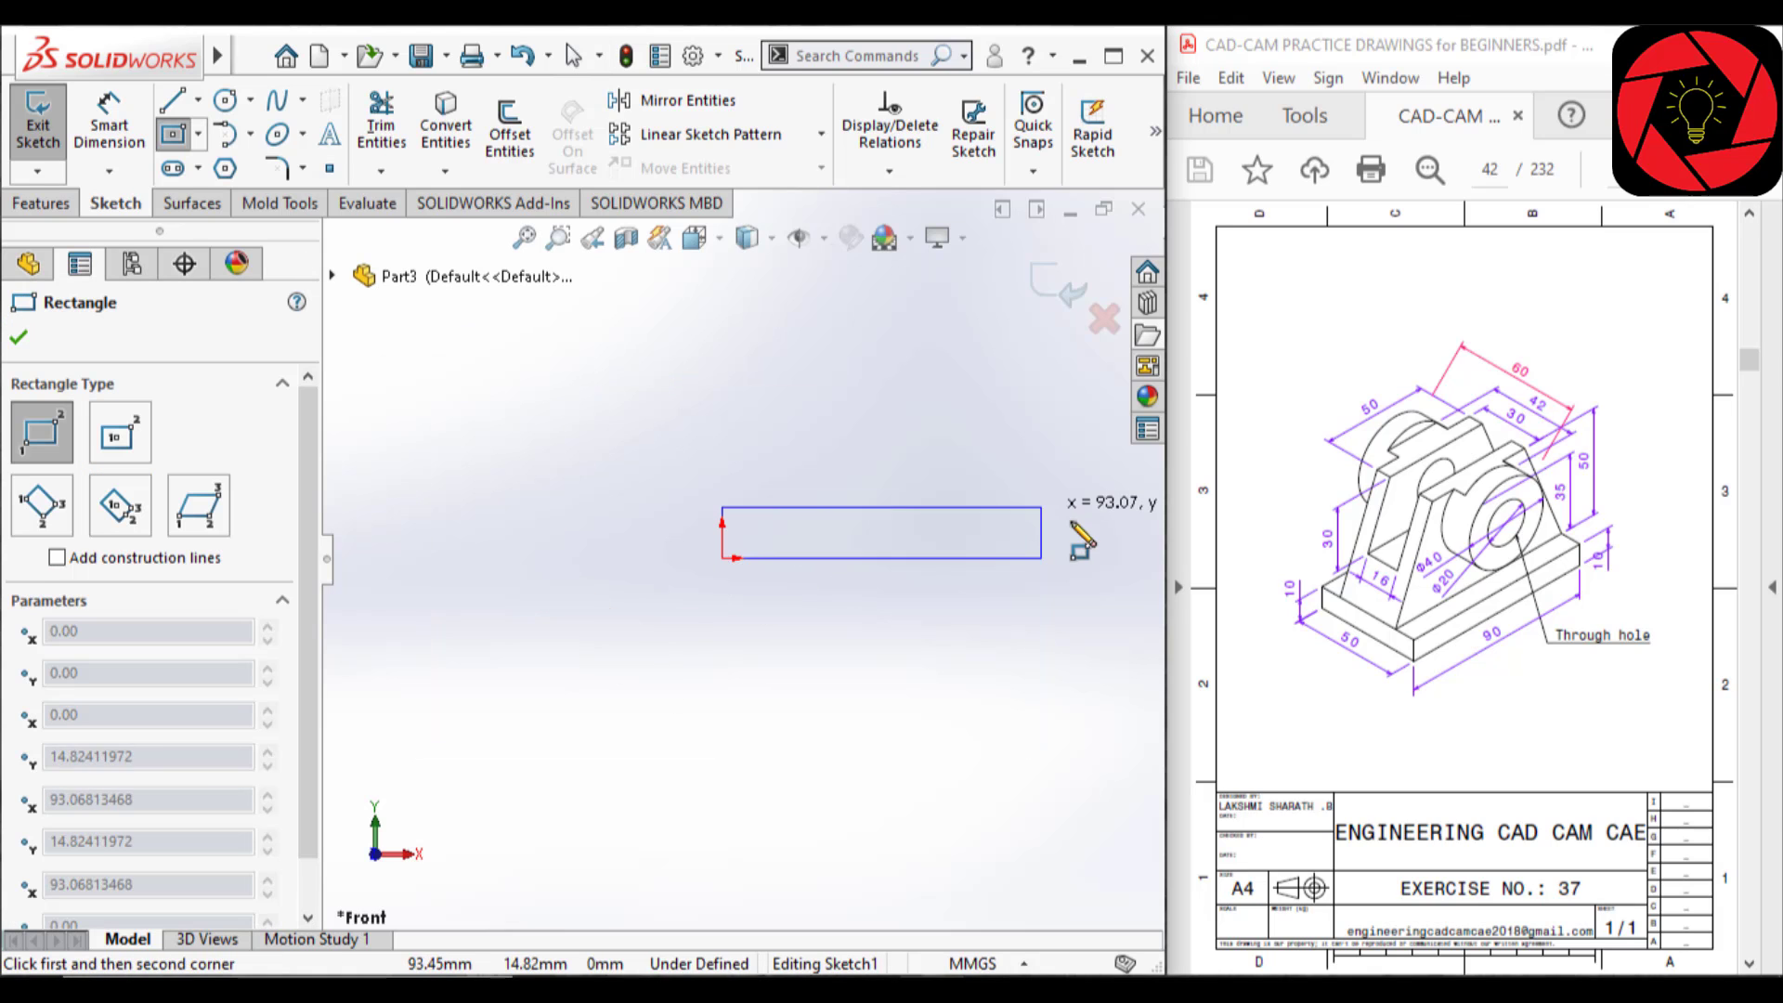
pyautogui.click(1082, 524)
# - Dimension the rectangle's bottom edge to 50 mm
pyautogui.moveTo(966, 734); pyautogui.dragTo(961, 593, button='right')
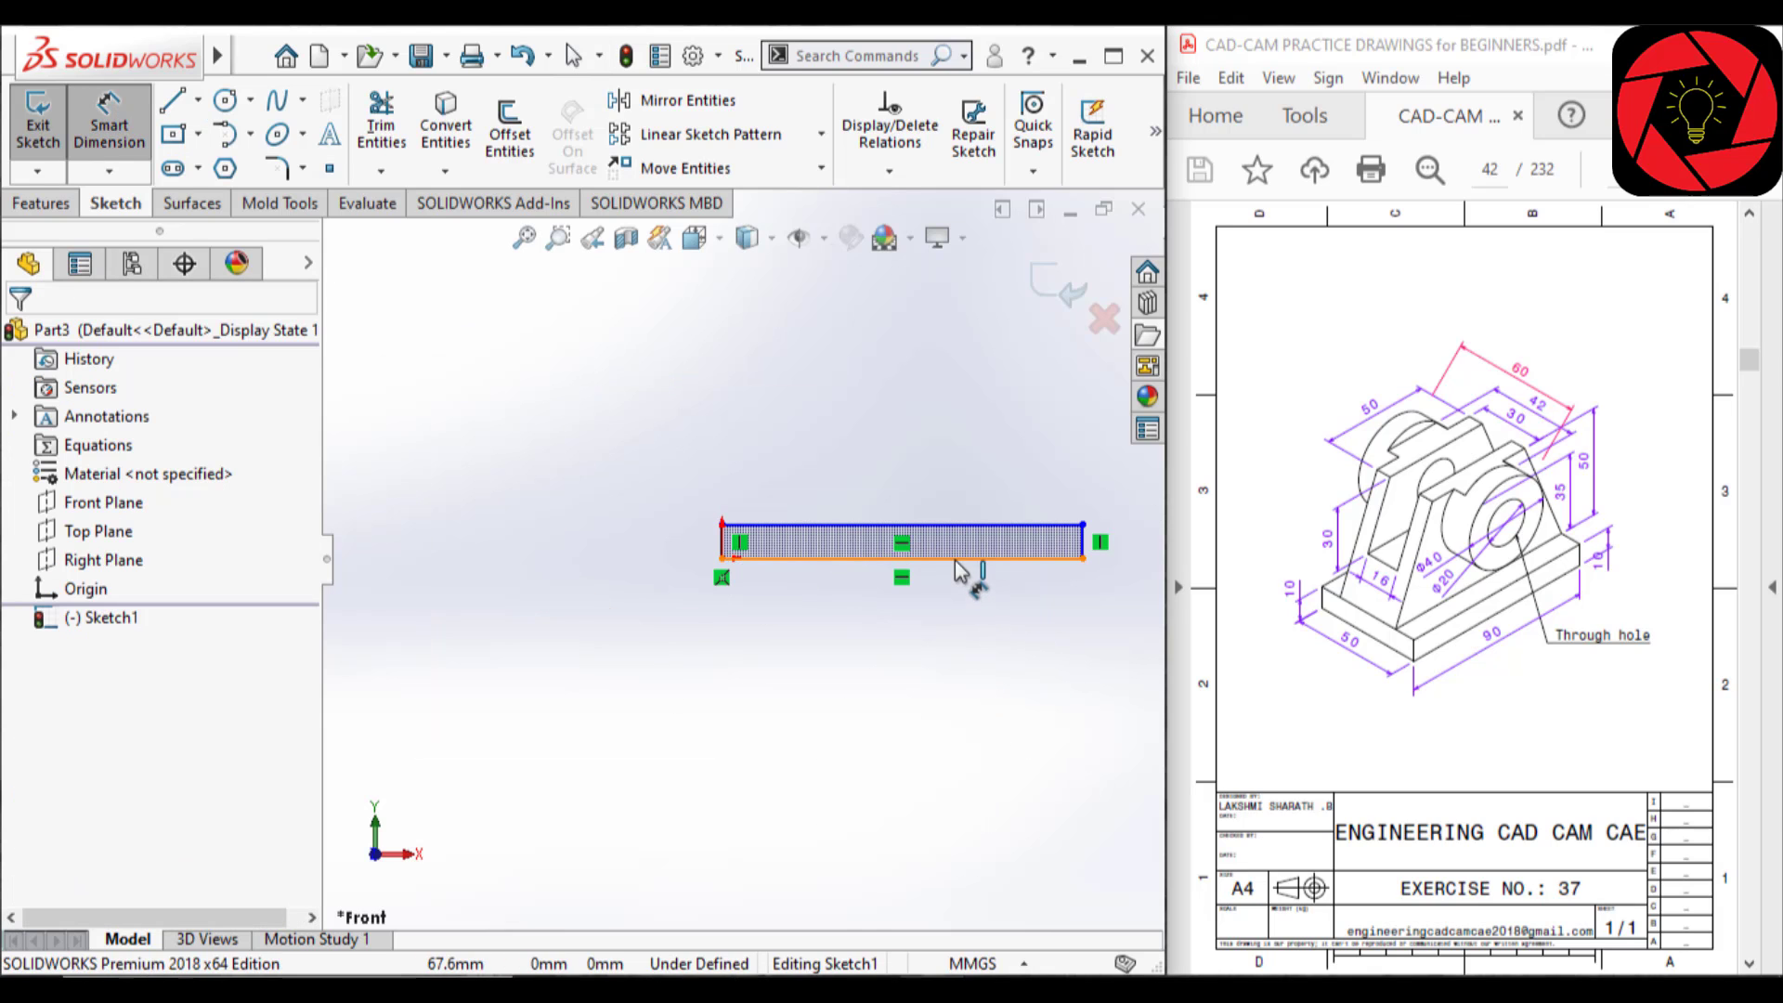
pyautogui.click(956, 560)
pyautogui.click(948, 636)
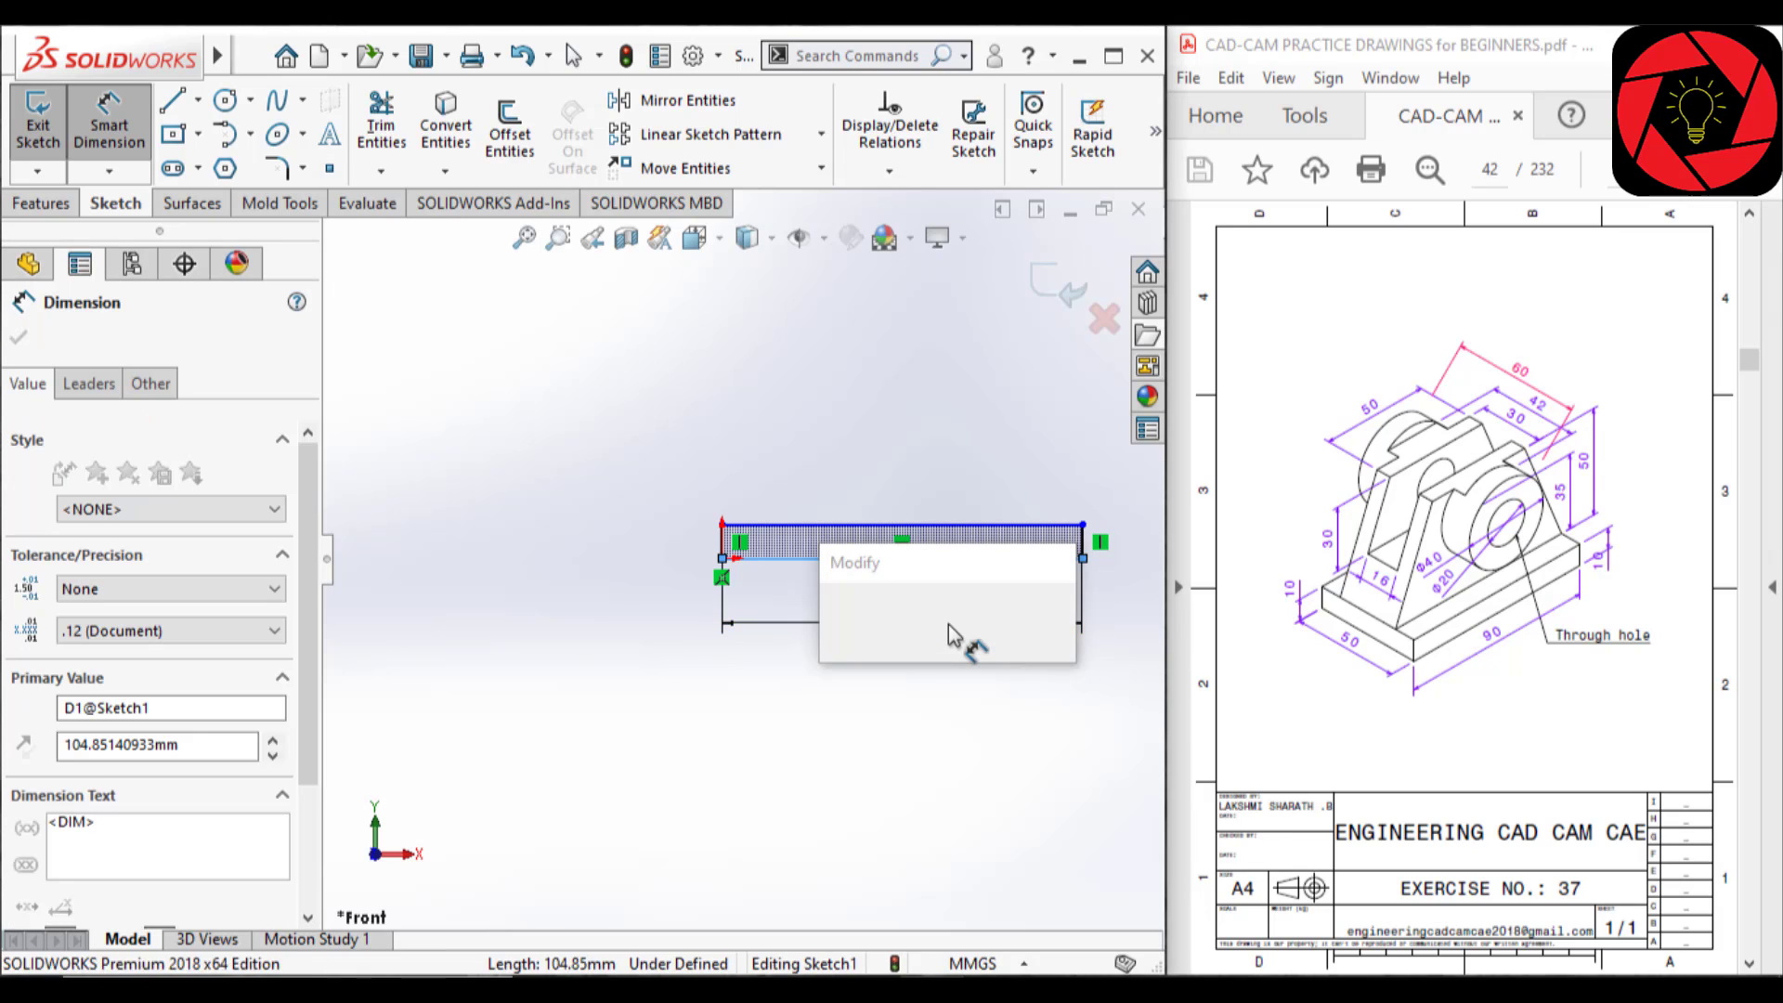
pyautogui.write('50')
pyautogui.press('Return')
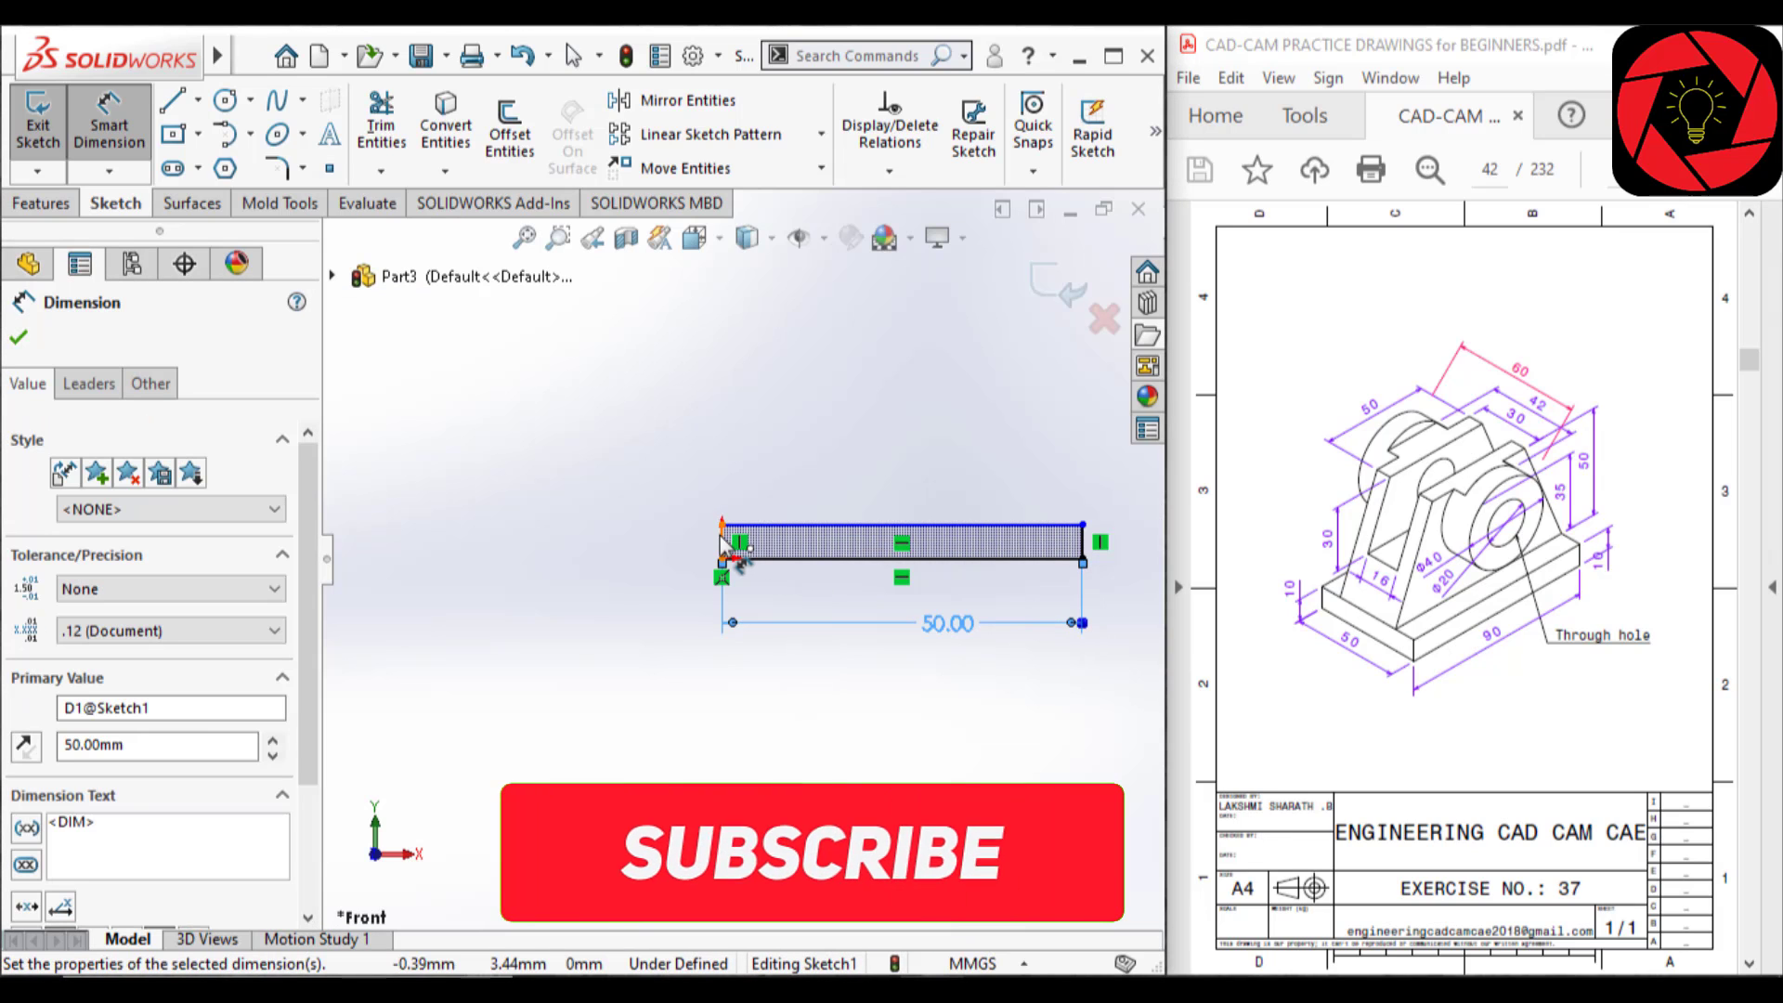
# - Dimension the rectangle's vertical edge at the origin to 10 mm and finish dimensioning
pyautogui.scroll(-3, 729, 556)
pyautogui.click(730, 557)
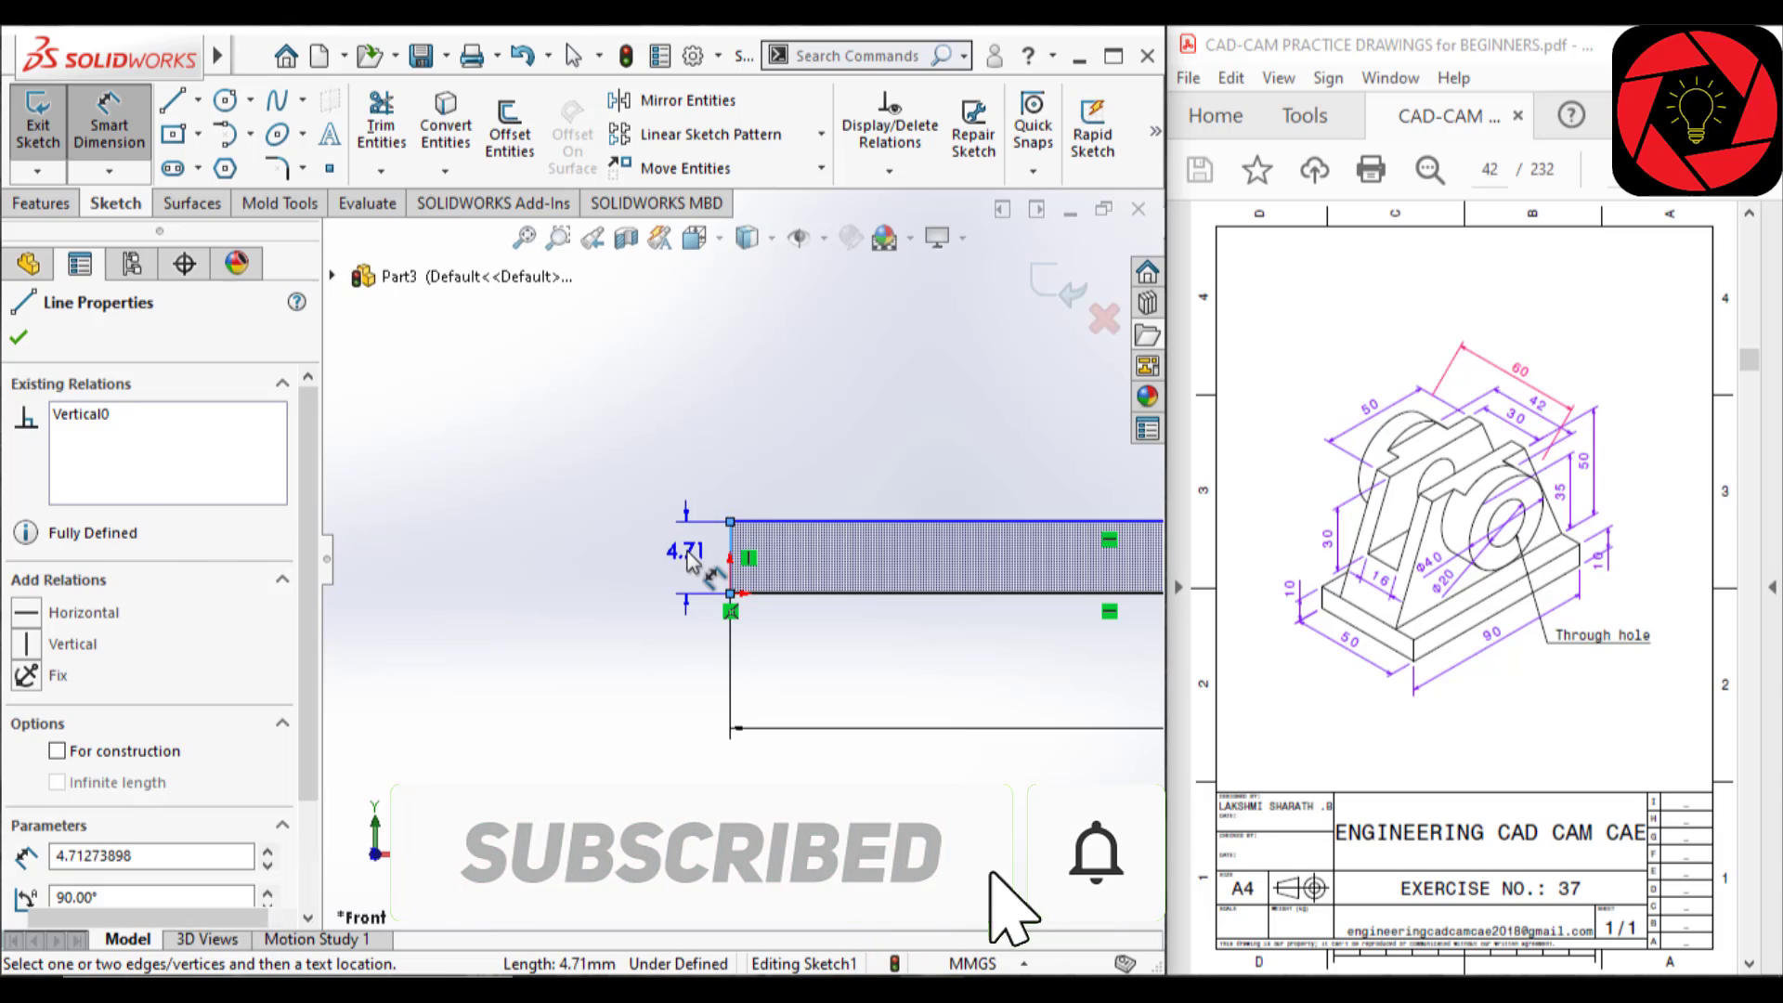
pyautogui.click(688, 551)
pyautogui.write('10')
pyautogui.press('Return')
pyautogui.scroll(5, 1061, 565)
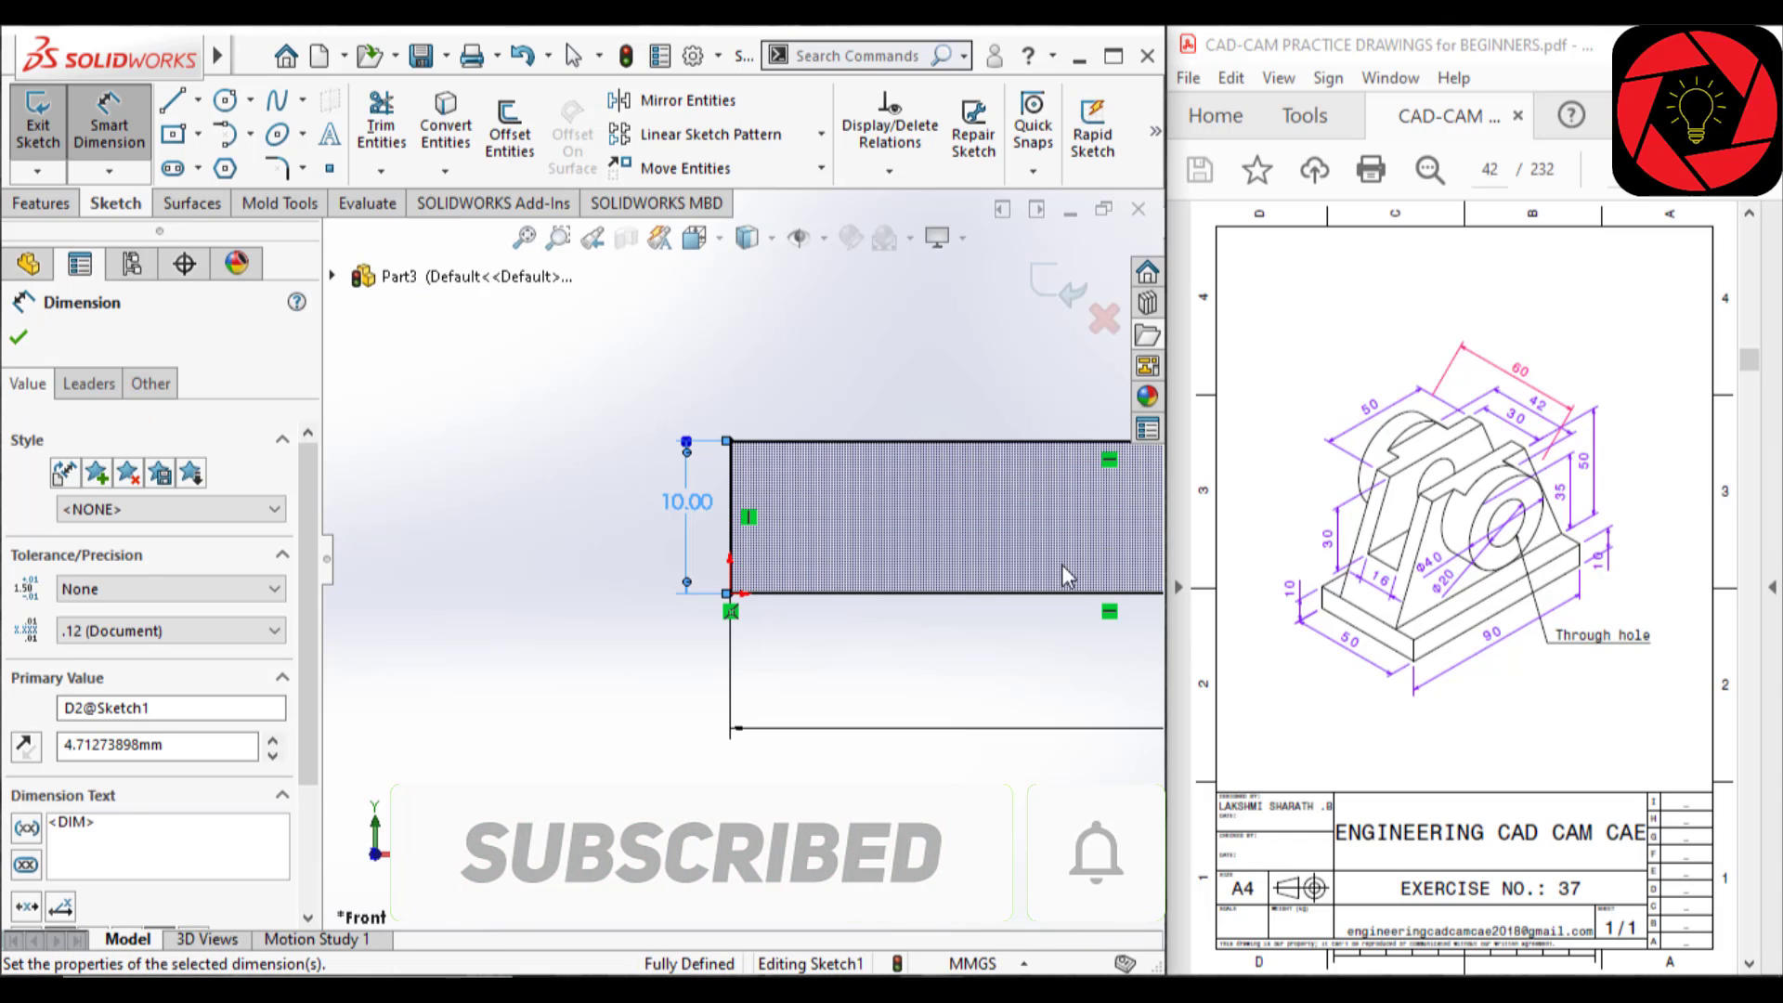
pyautogui.scroll(-1, 967, 555)
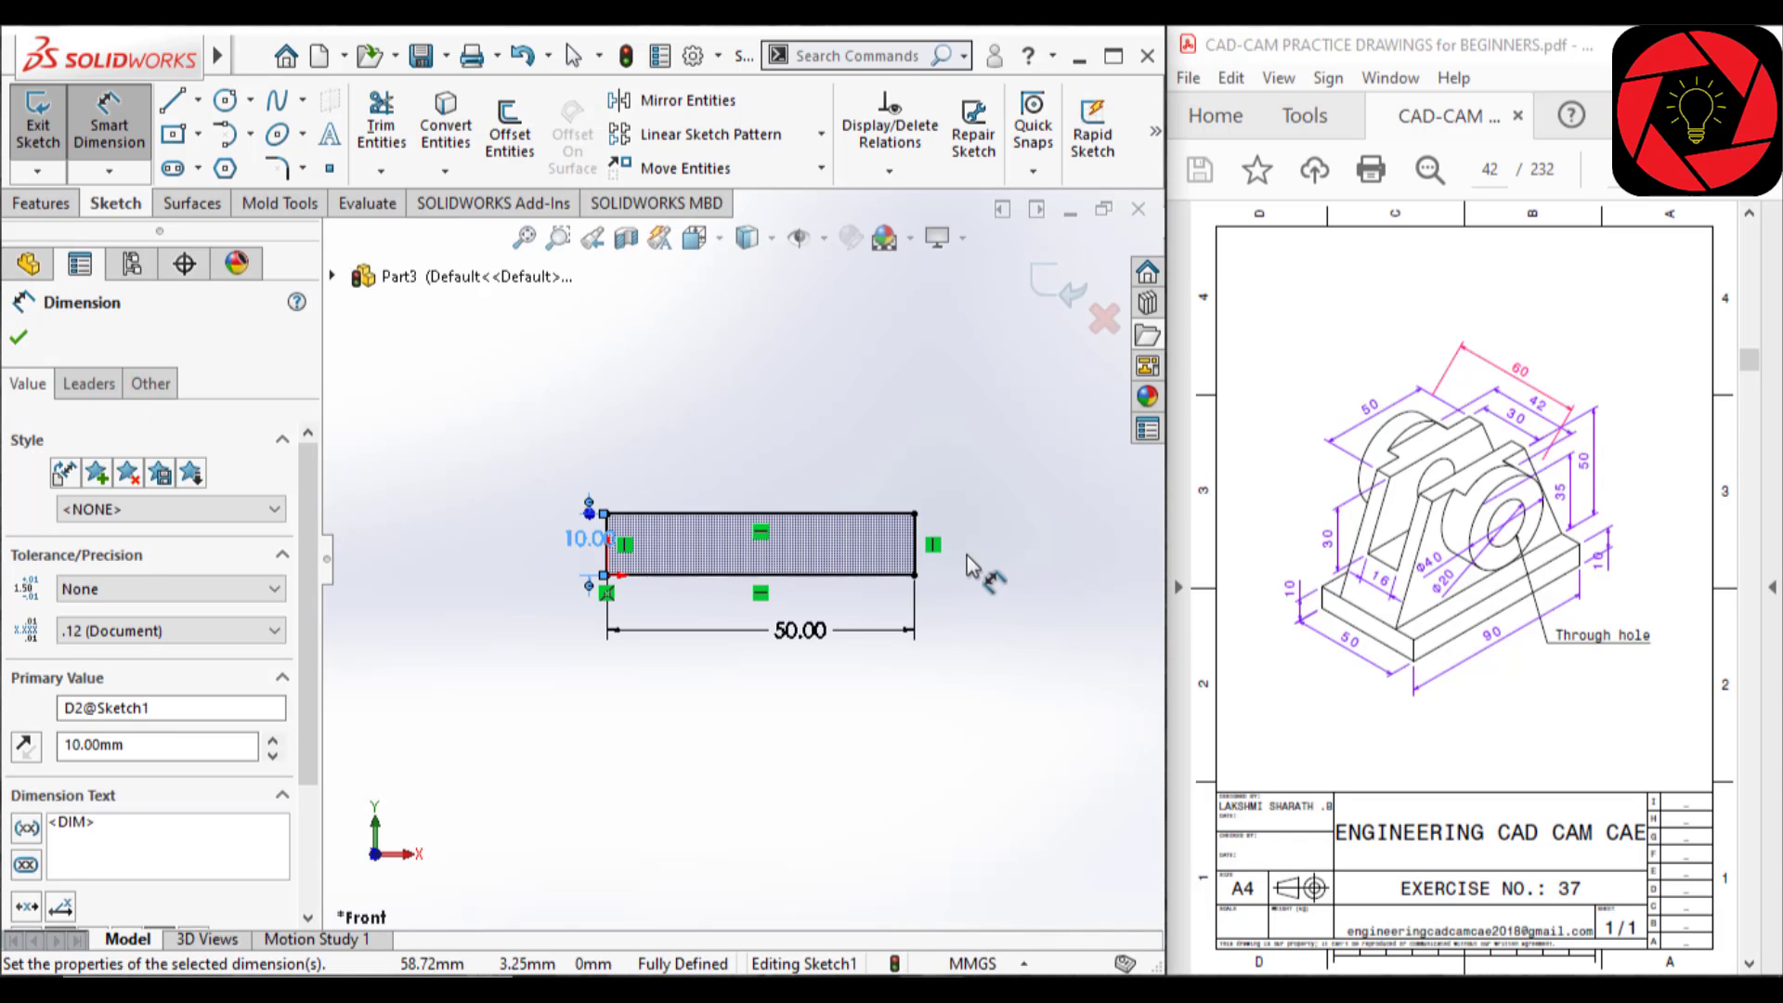
pyautogui.rightClick(800, 743)
pyautogui.press('Escape')
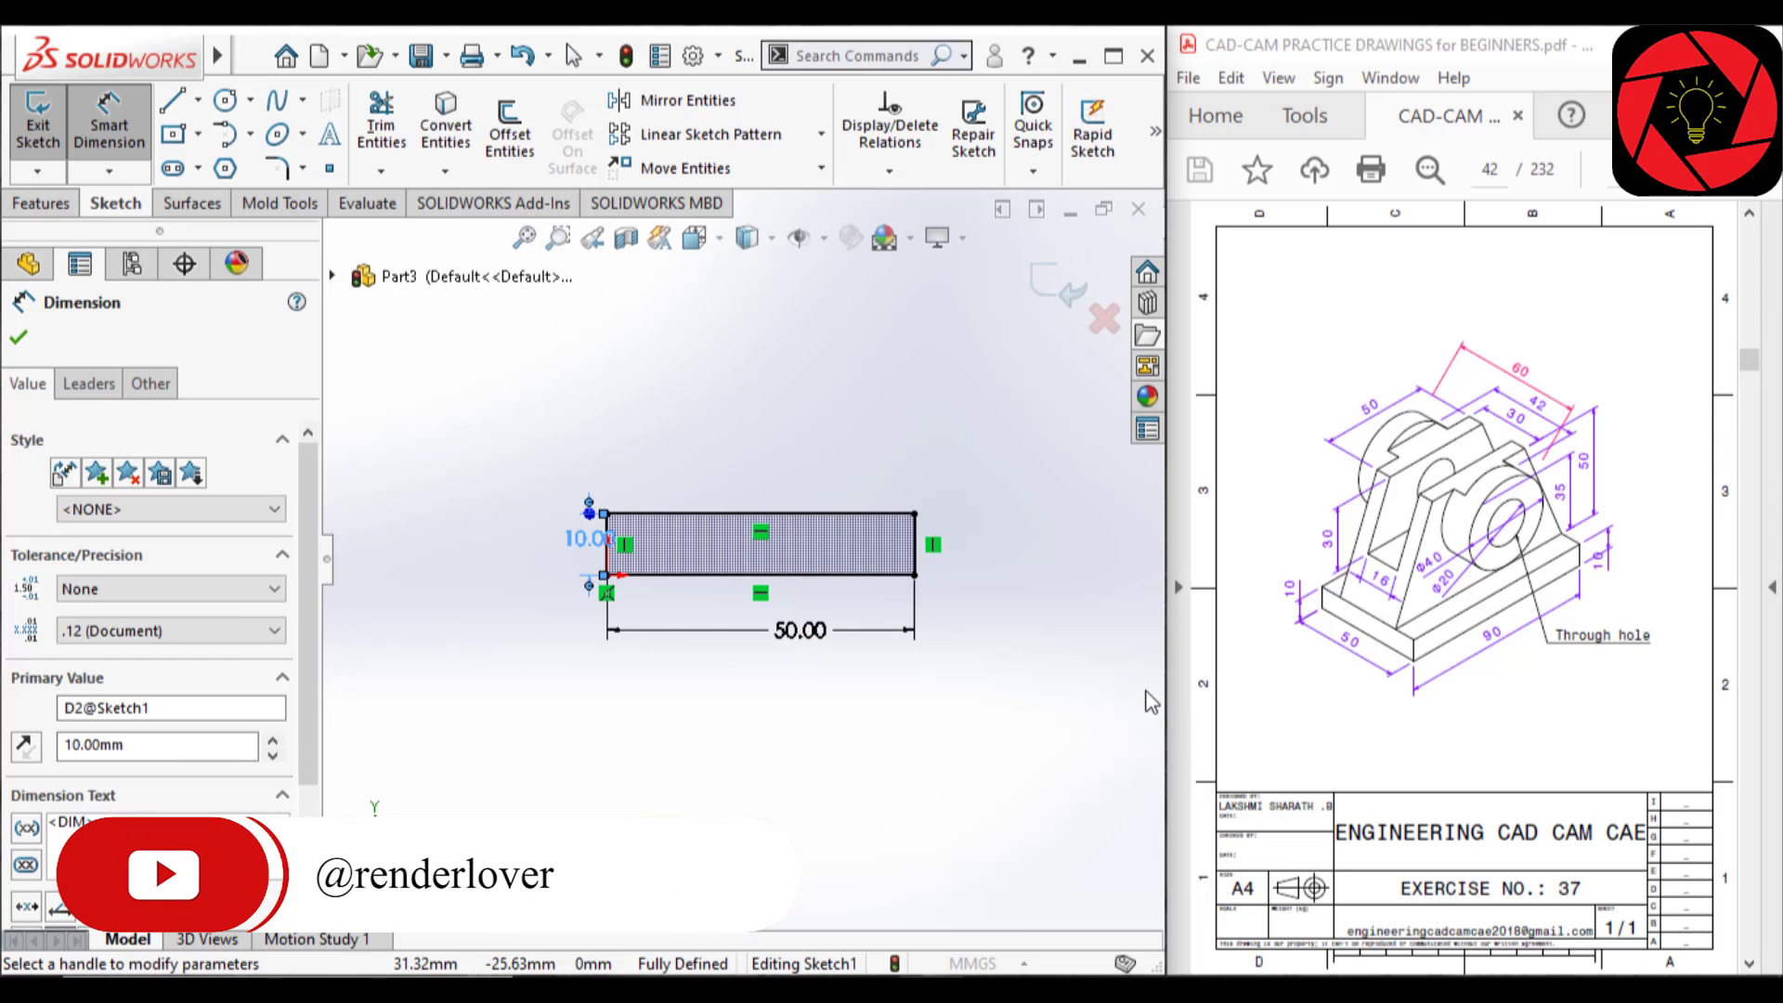
# - Extrude the rectangle 90 mm as a blind boss to form the base plate
pyautogui.press('e')
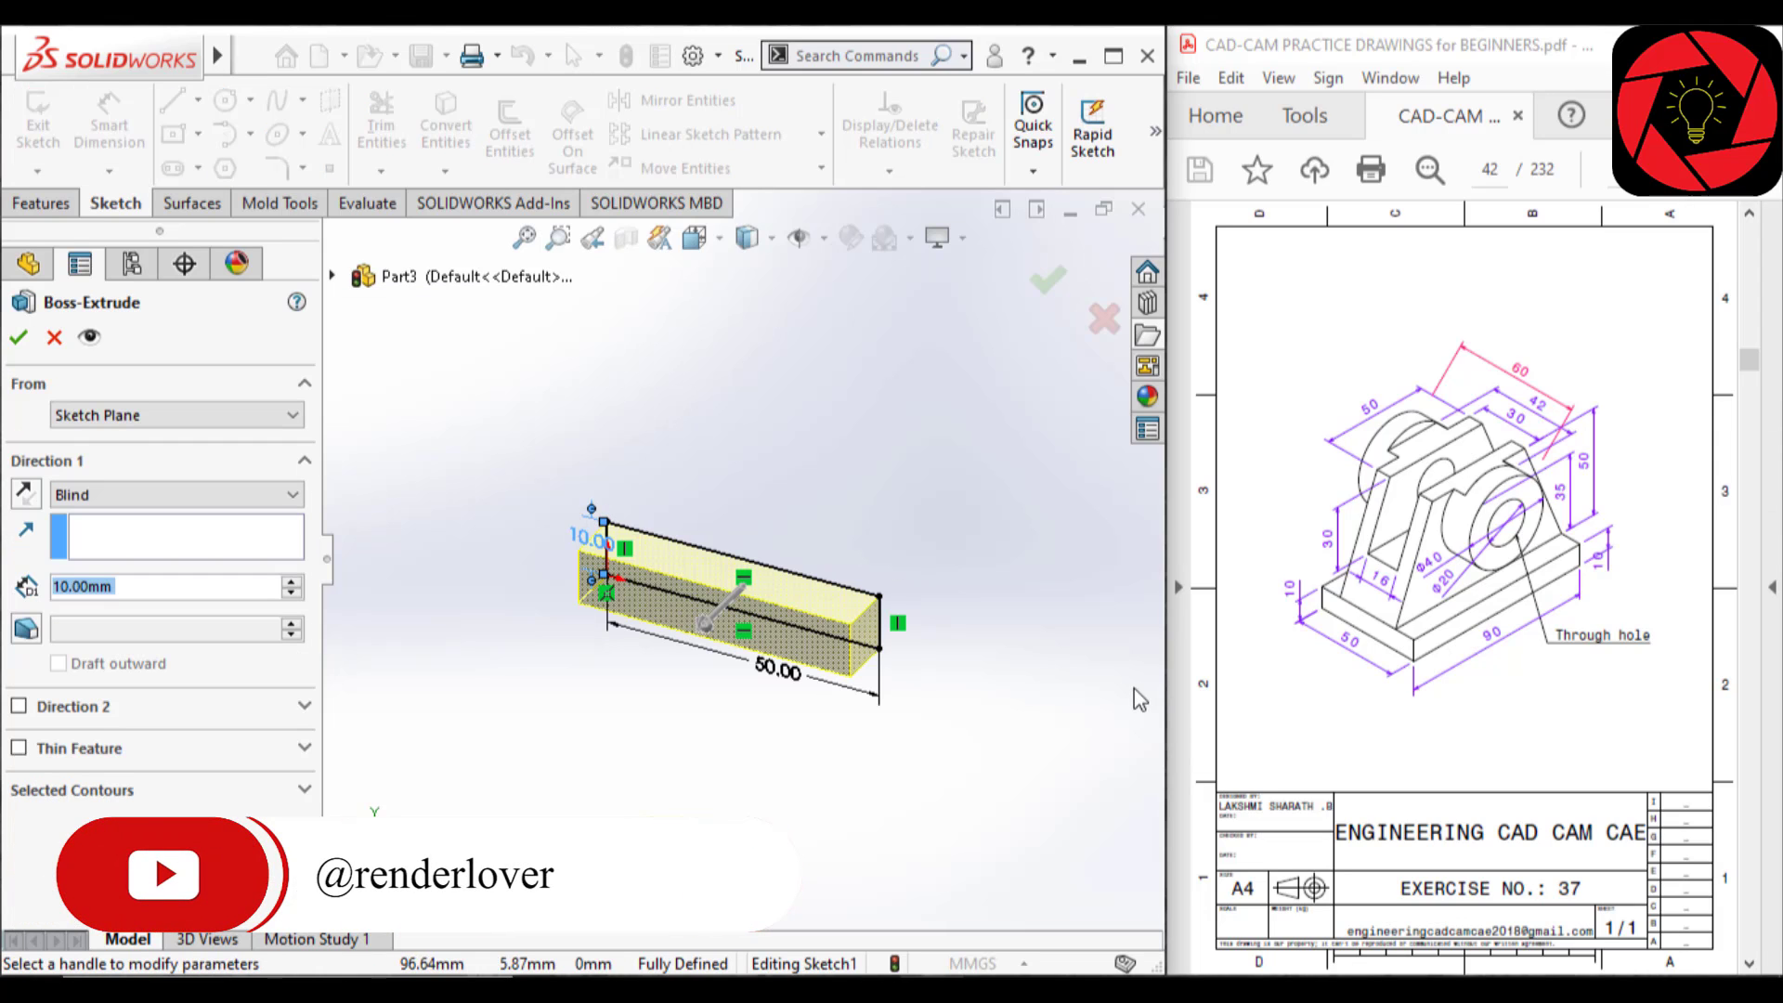
pyautogui.write('90')
pyautogui.press('Return')
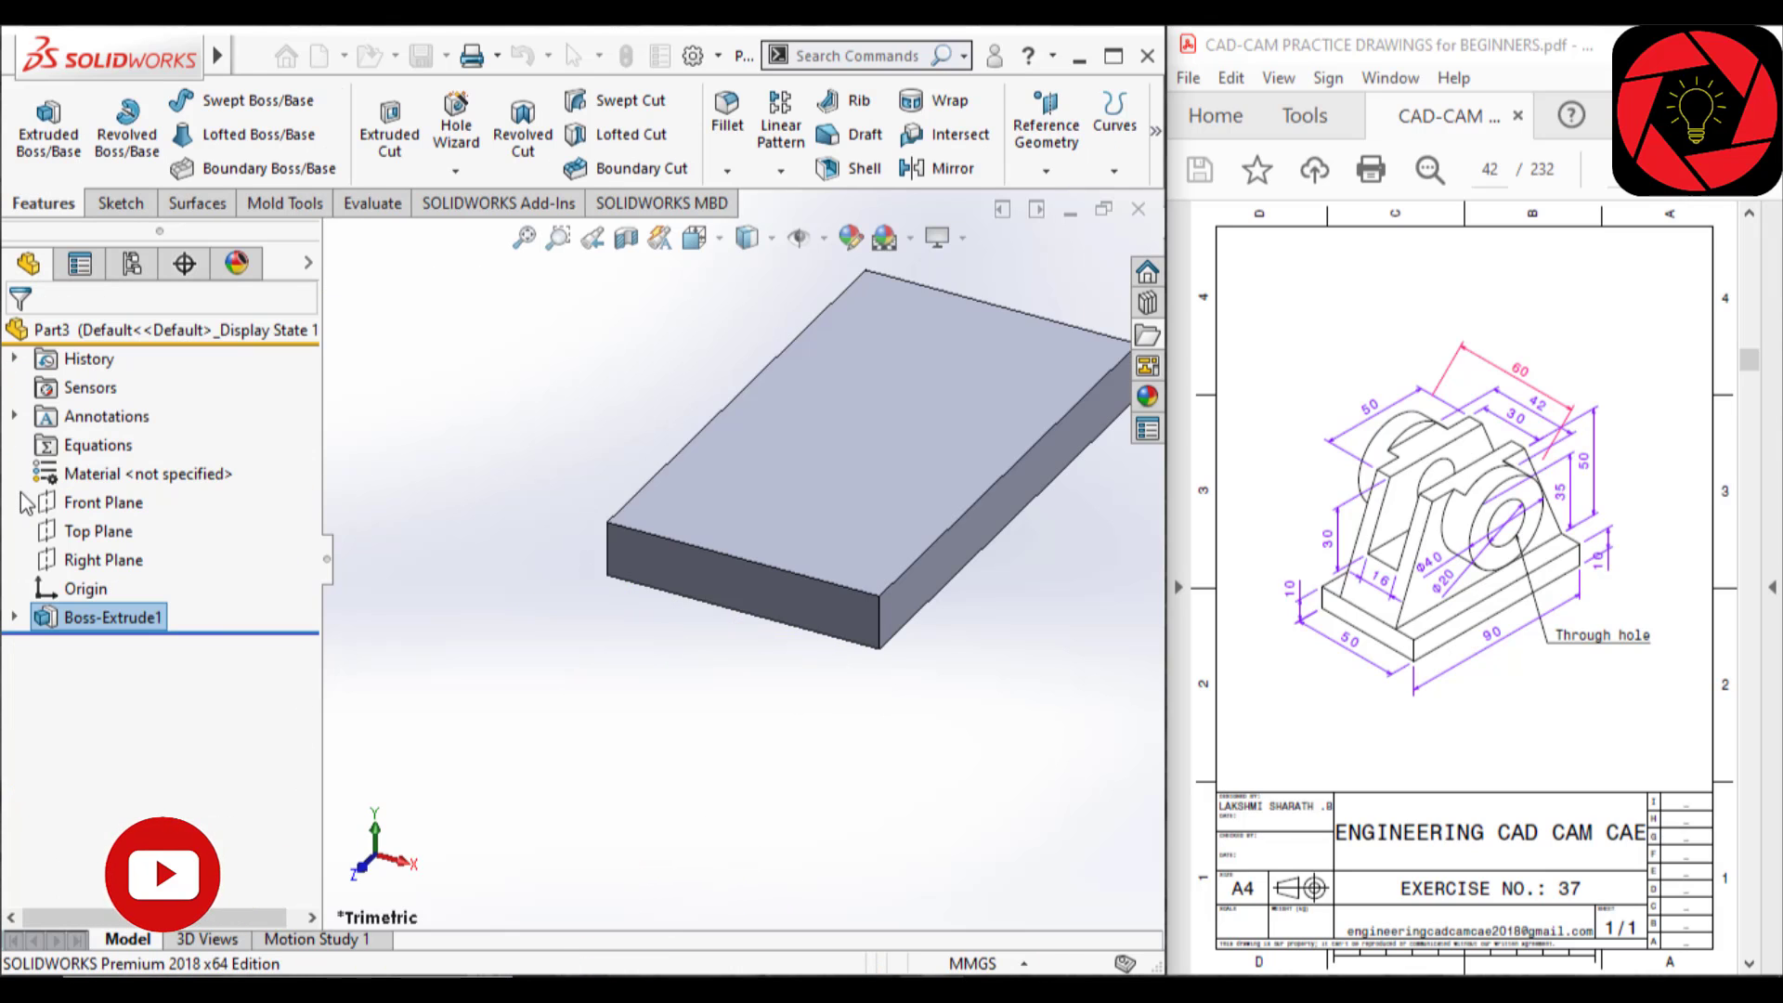
# - Start a sketch on the base plate's long side face and orient the view normal to it
pyautogui.press('f')
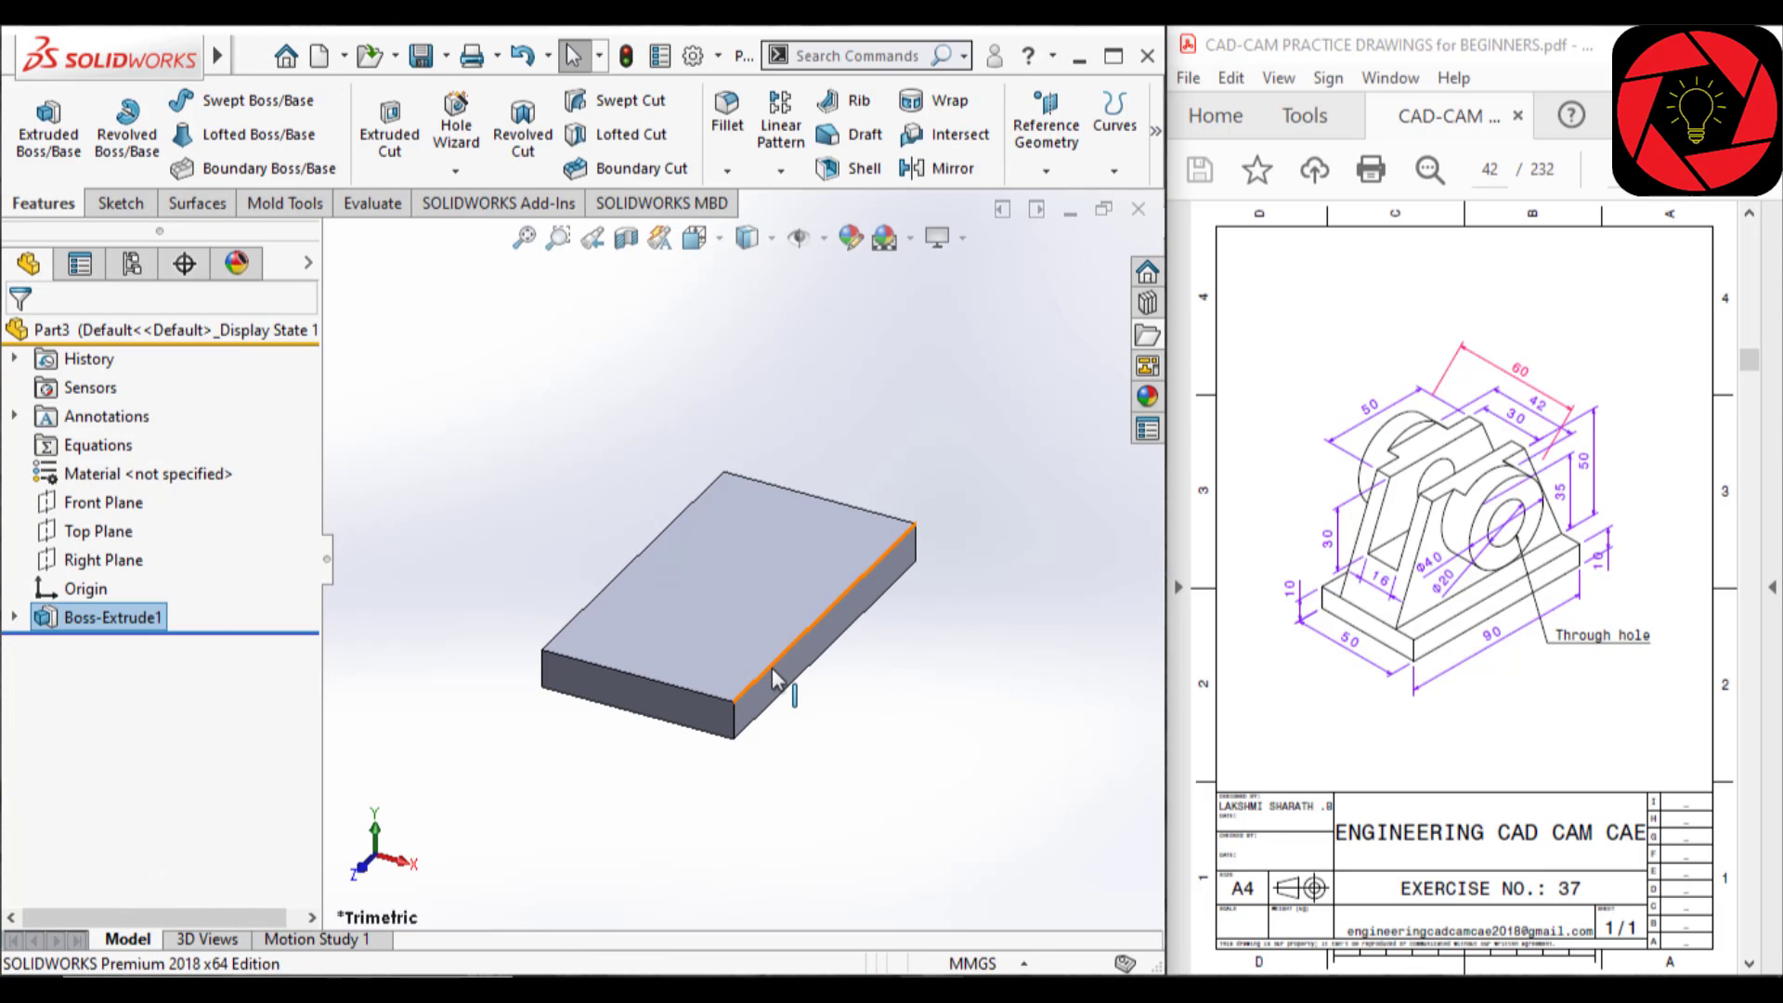
pyautogui.moveTo(773, 678)
pyautogui.mouseDown(button='middle')
pyautogui.moveTo(788, 709)
pyautogui.moveTo(741, 624)
pyautogui.moveTo(816, 664)
pyautogui.moveTo(796, 639)
pyautogui.mouseUp(button='middle')
pyautogui.click(796, 639)
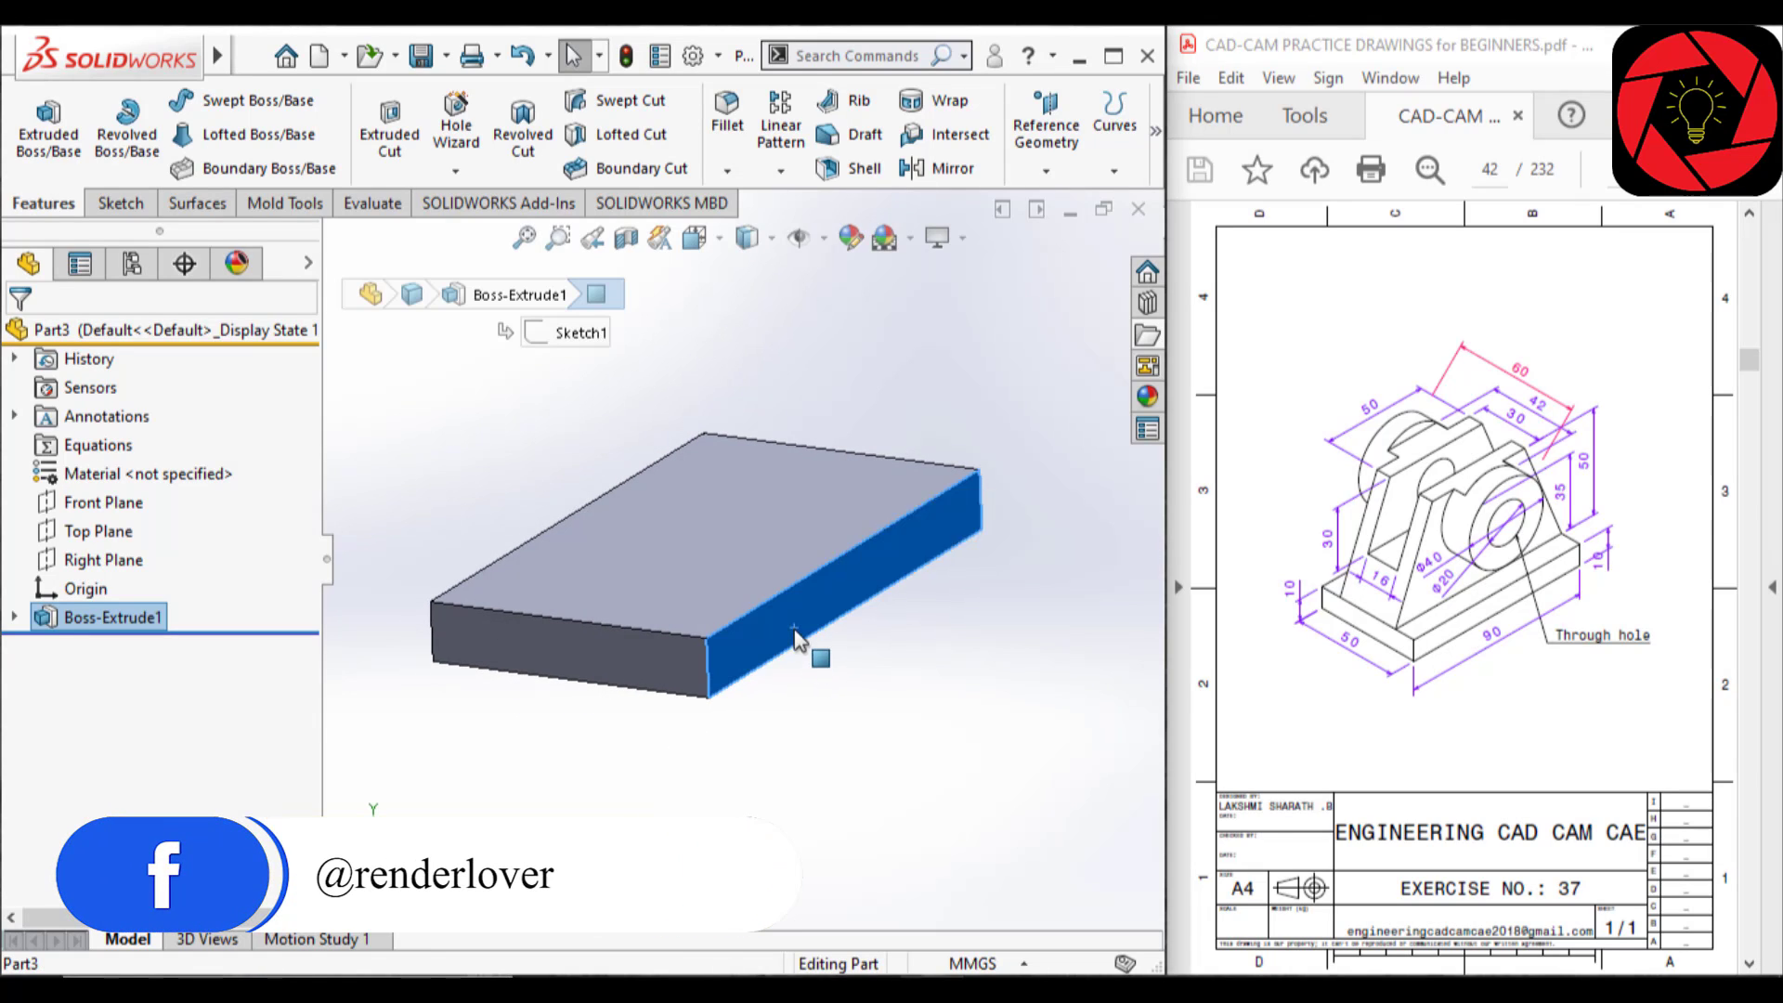
pyautogui.click(912, 555)
pyautogui.moveTo(1156, 130)
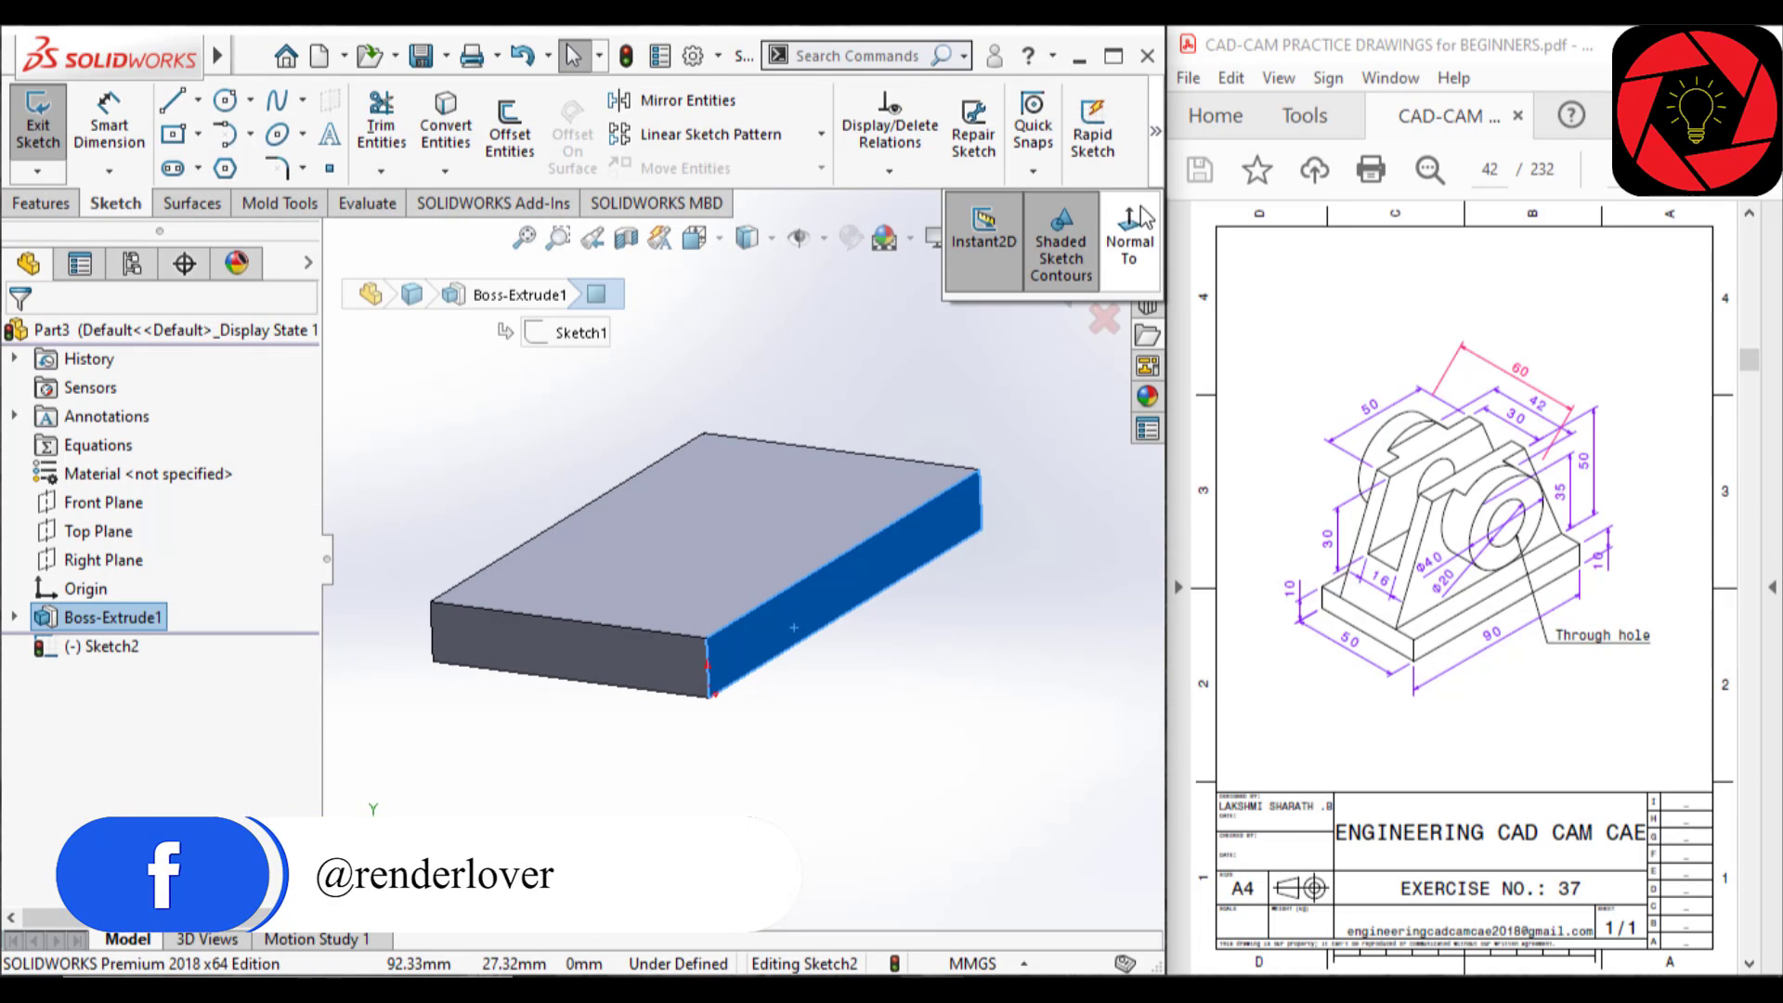
pyautogui.click(1142, 217)
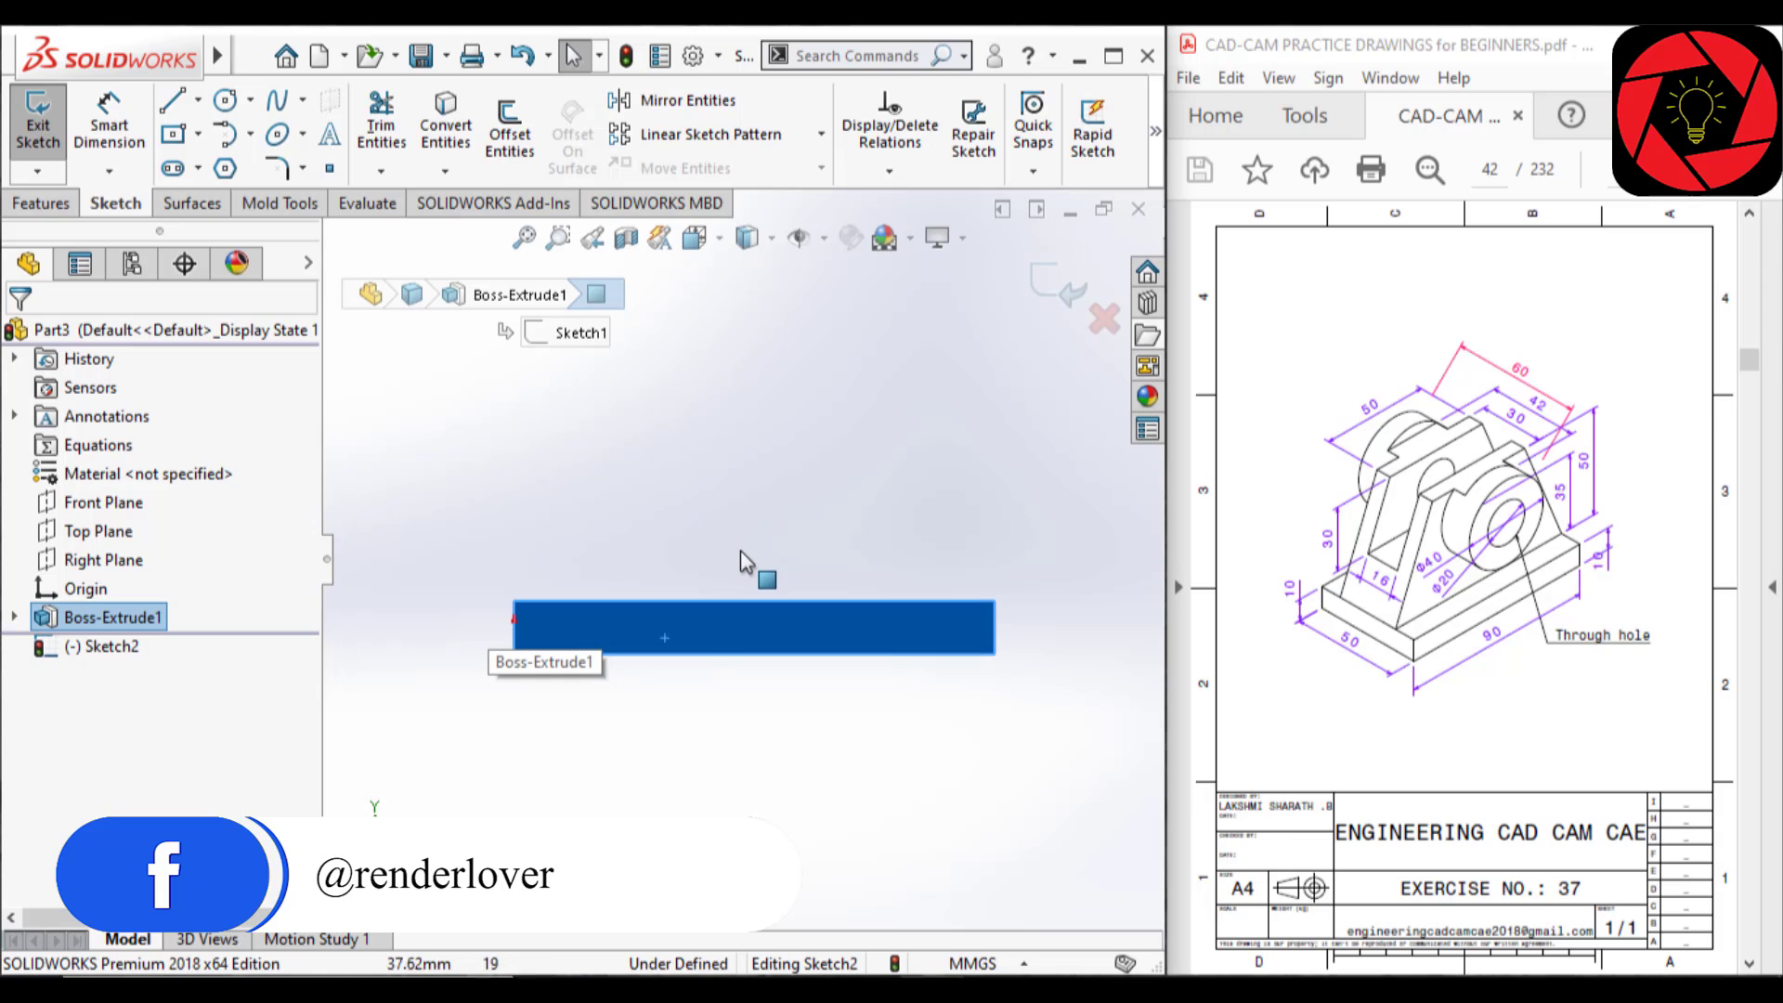
# - Sketch a closed trapezoid standing on the plate's two upper corners, with its first slanted side about 41 mm long and a horizontal top edge
pyautogui.press('l')
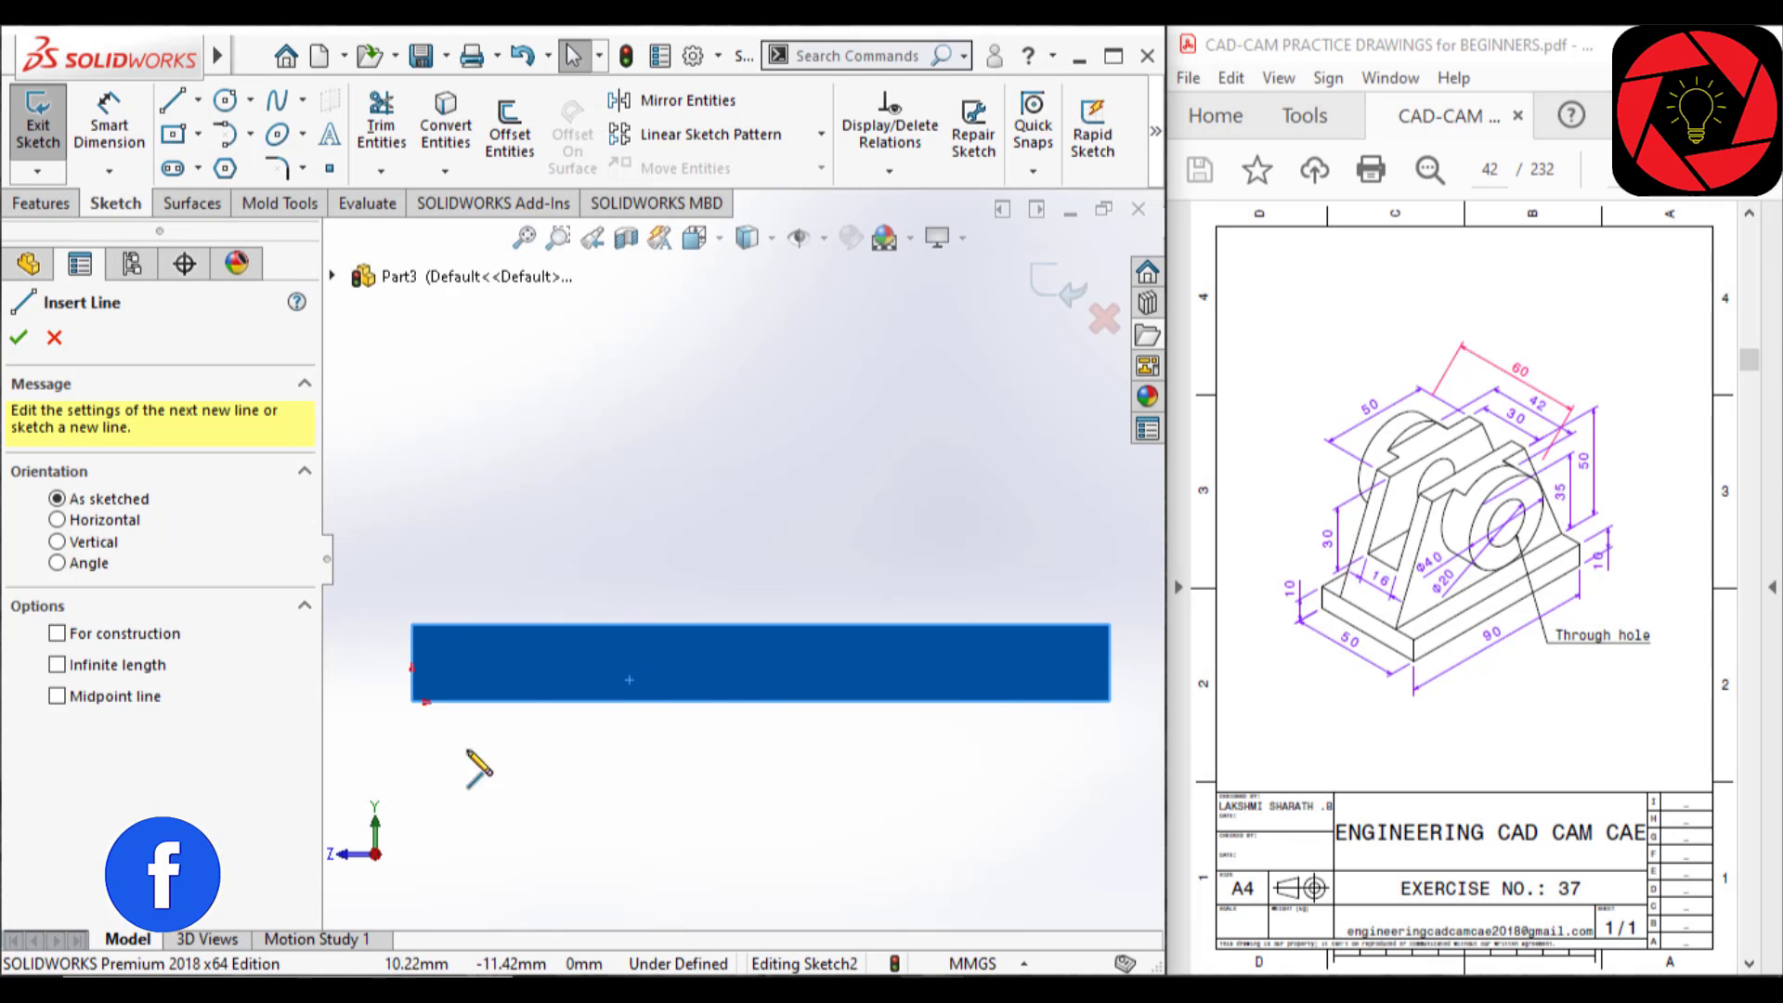
pyautogui.click(412, 624)
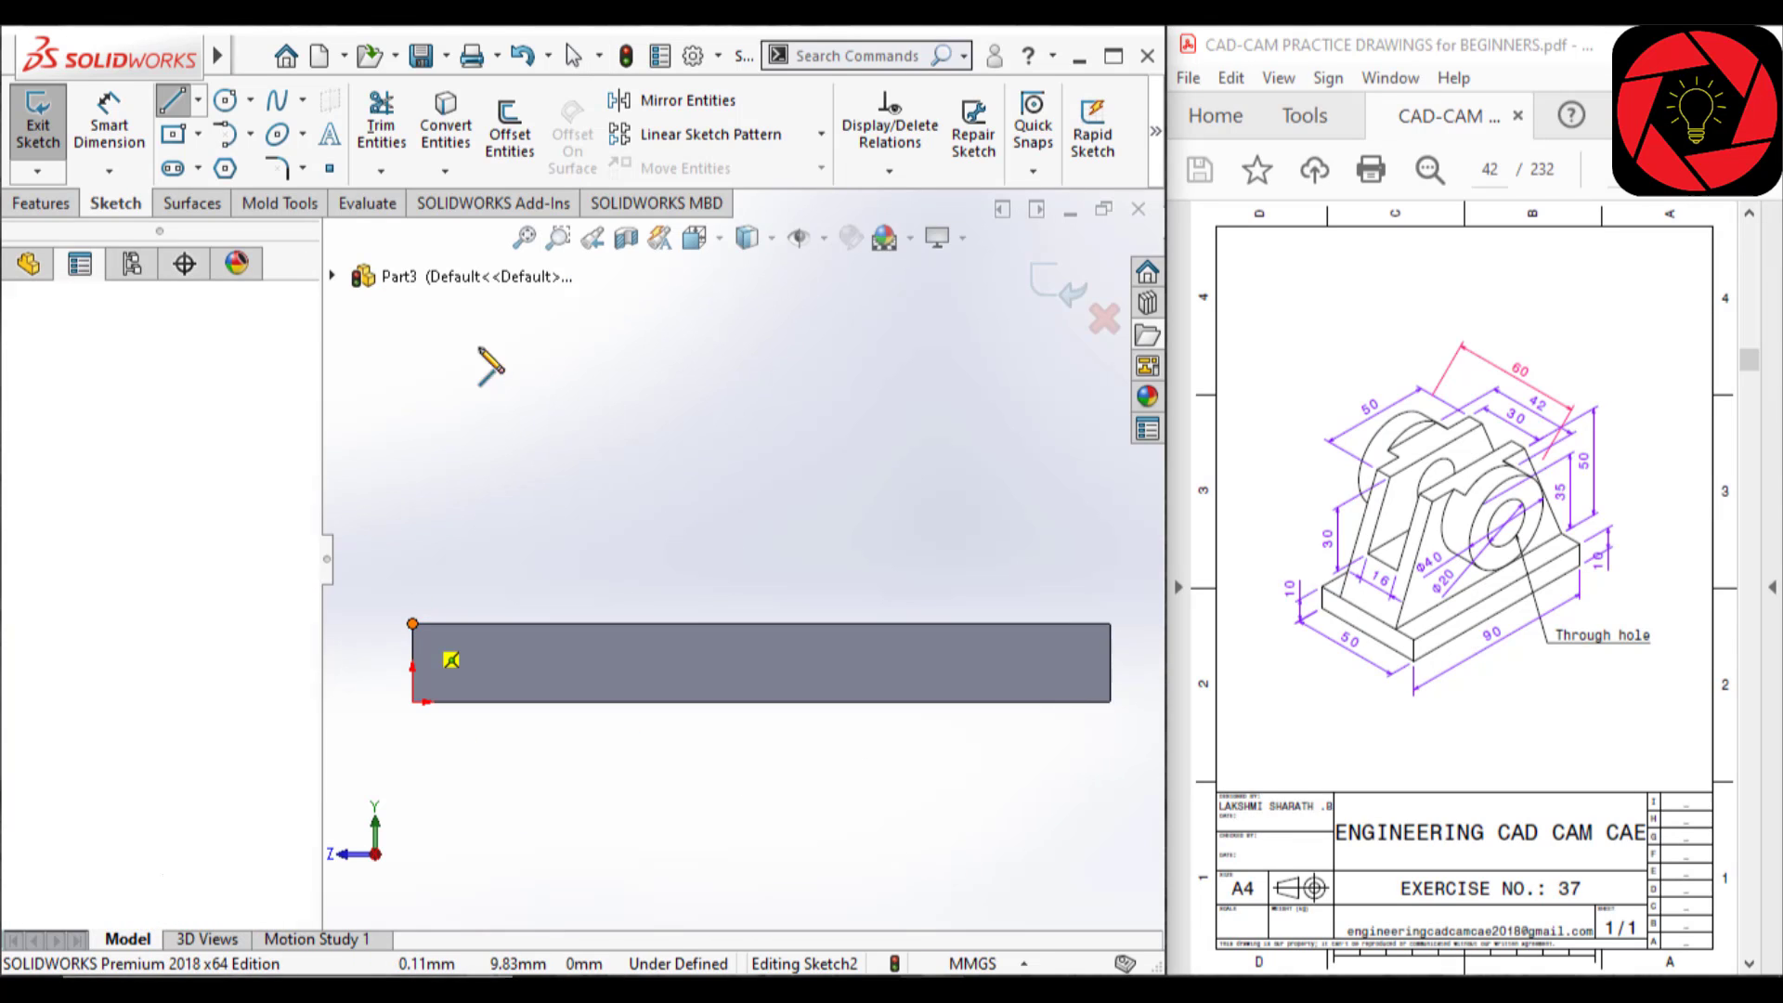
pyautogui.click(499, 319)
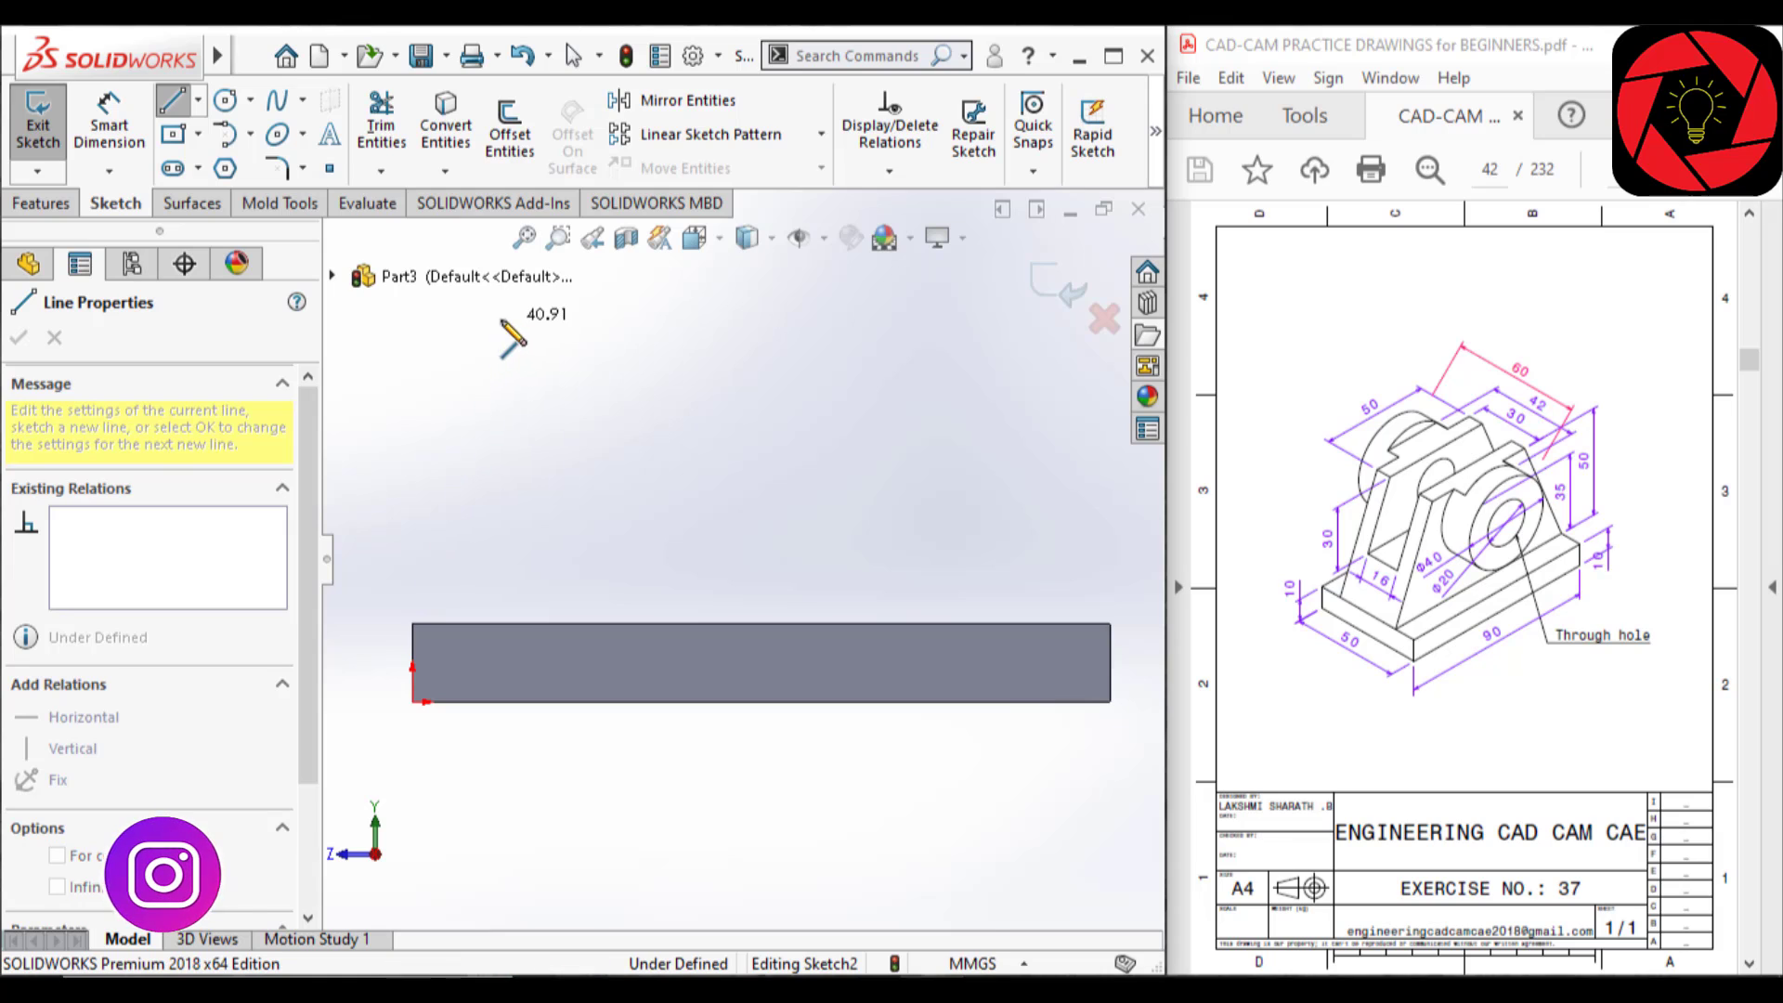
pyautogui.click(968, 319)
pyautogui.click(1110, 622)
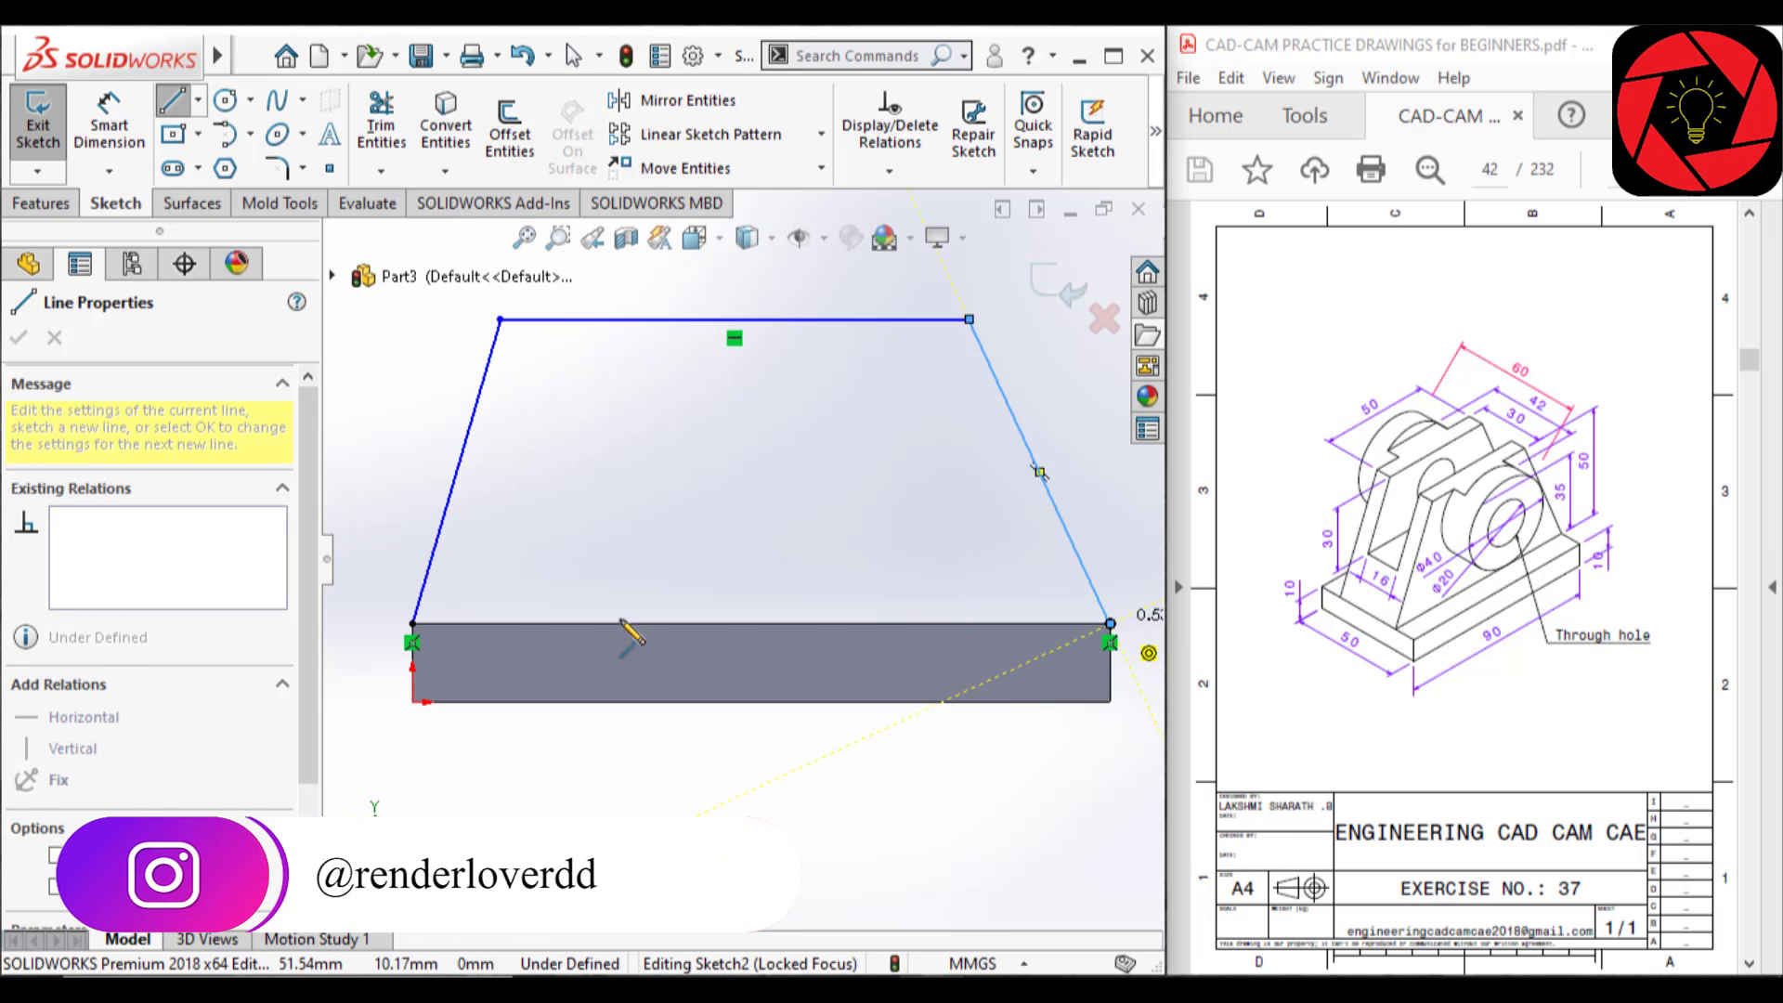
pyautogui.click(413, 624)
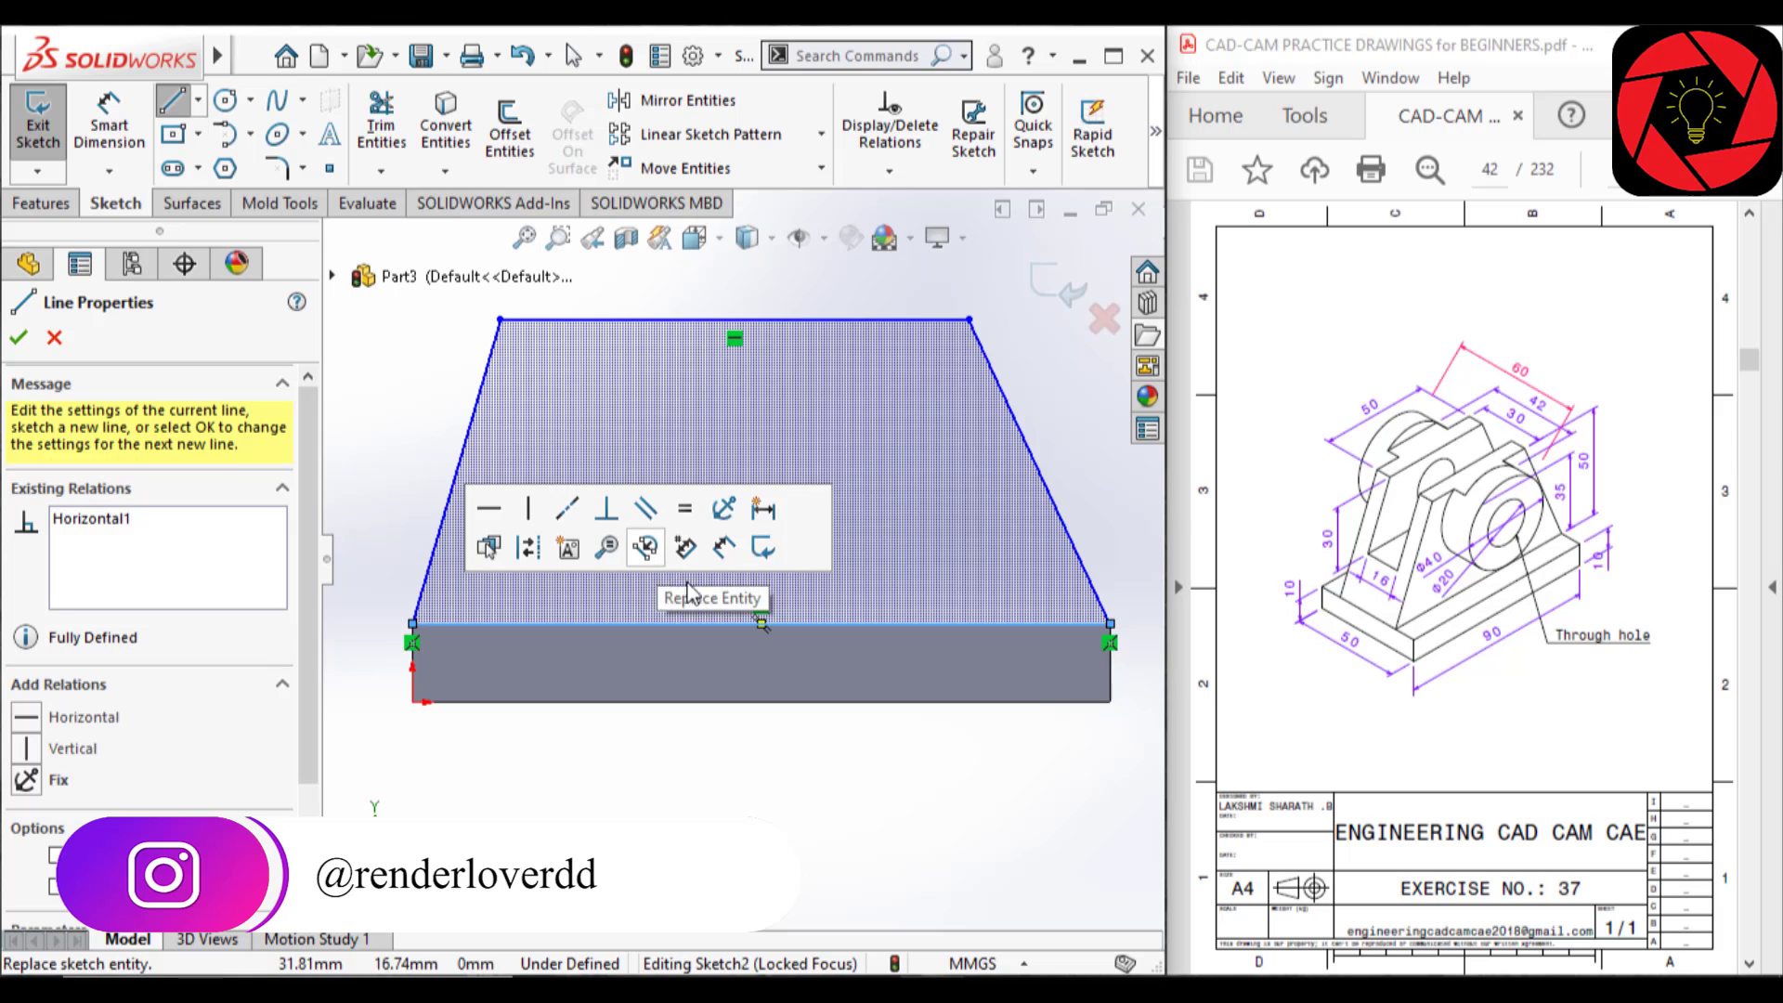
pyautogui.press('Escape')
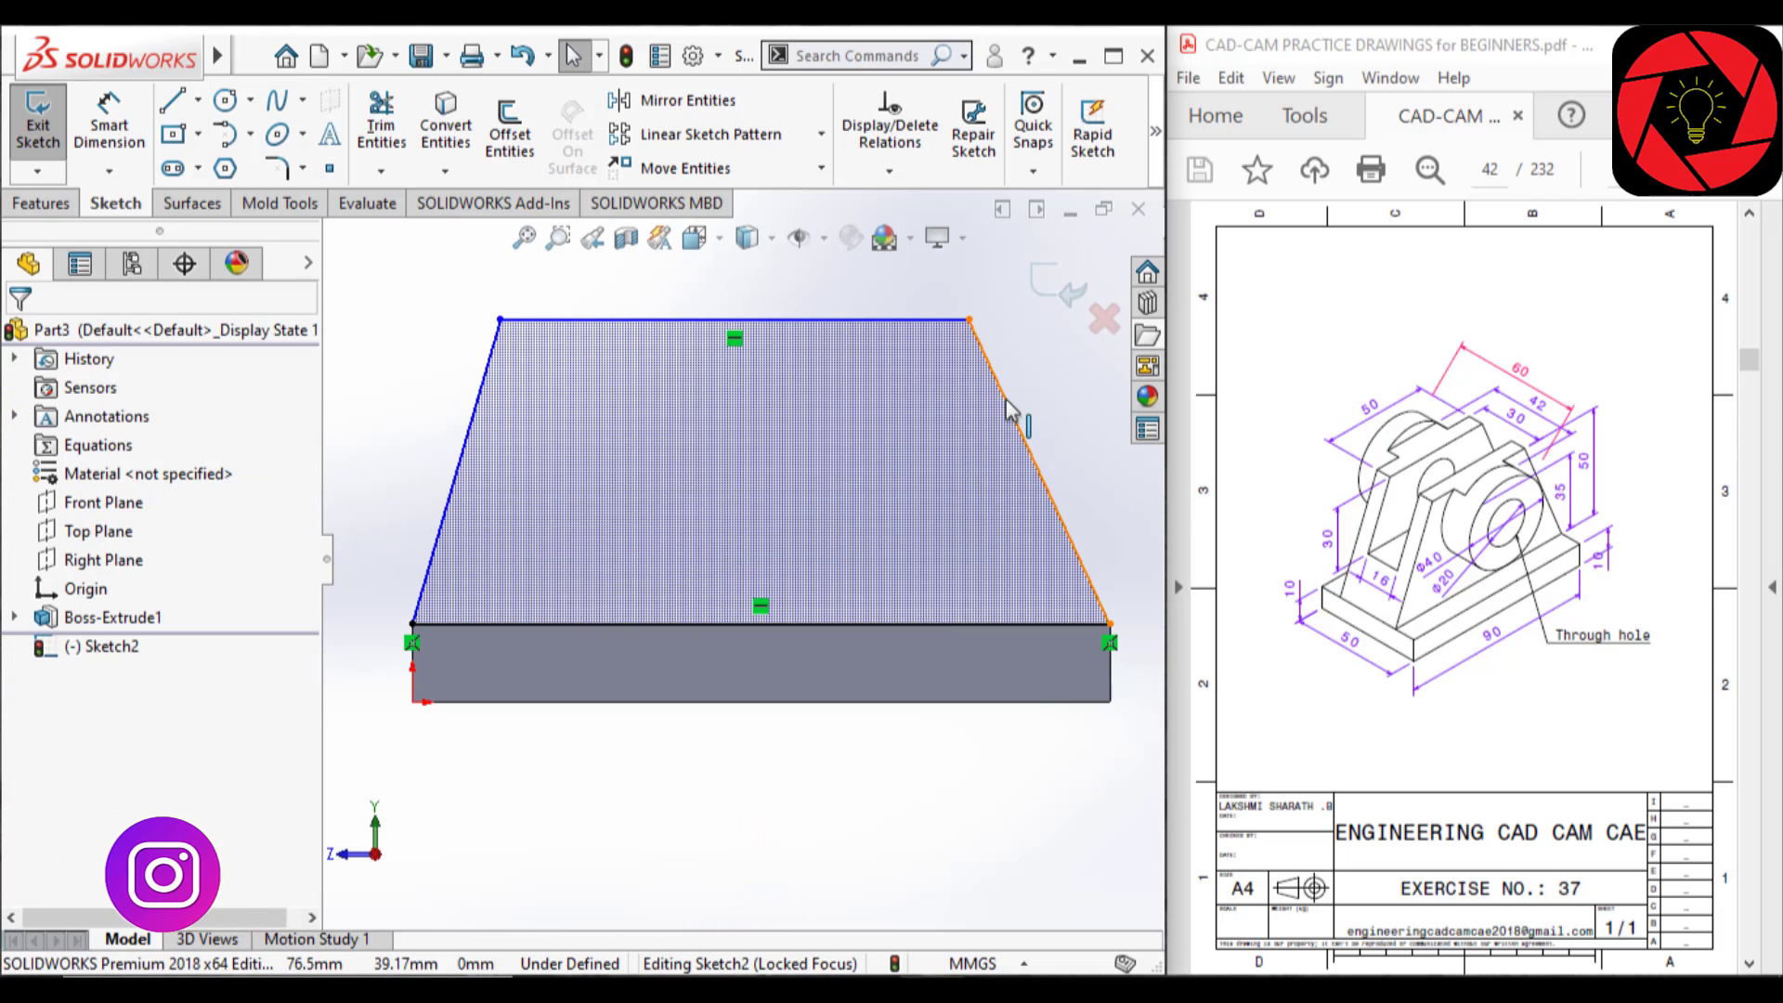
# - Make the trapezoid's two slanted sides equal in length
pyautogui.click(1012, 414)
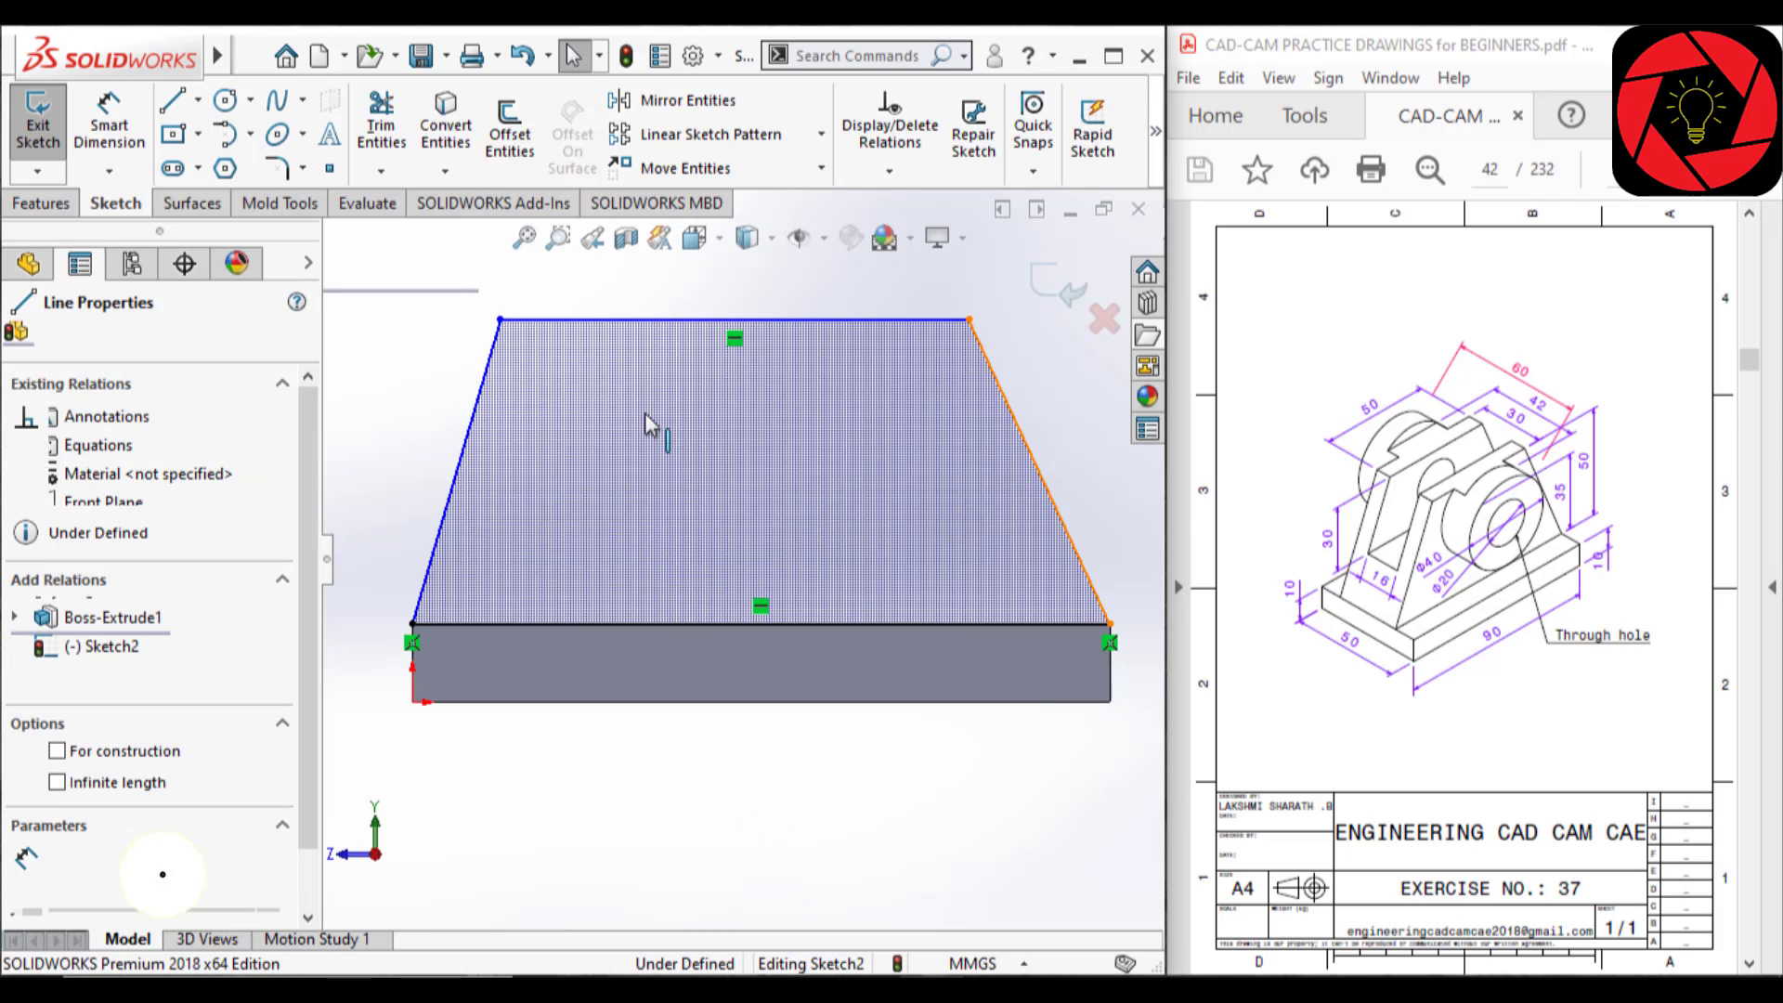
pyautogui.keyDown('ctrl'); pyautogui.click(477, 409); pyautogui.keyUp('ctrl')
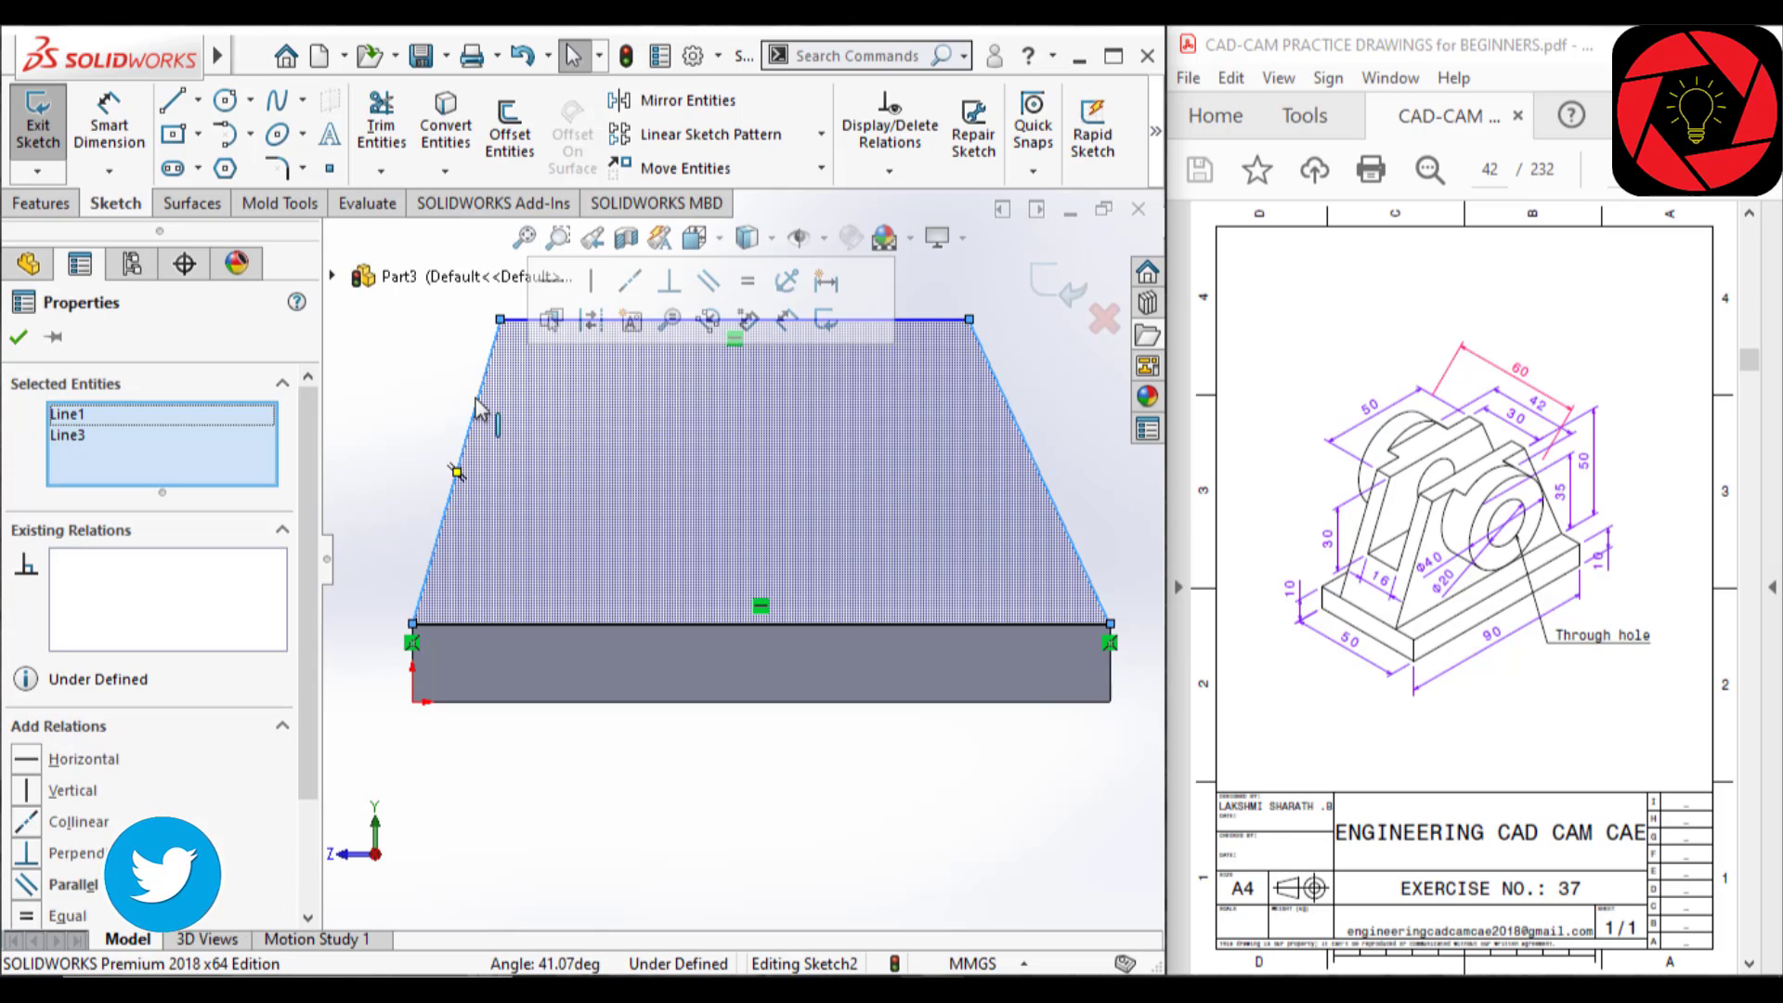
pyautogui.click(750, 287)
# - Dimension the trapezoid's top edge to 50 mm
pyautogui.scroll(3, 625, 640)
pyautogui.scroll(-3, 595, 655)
pyautogui.press('d')
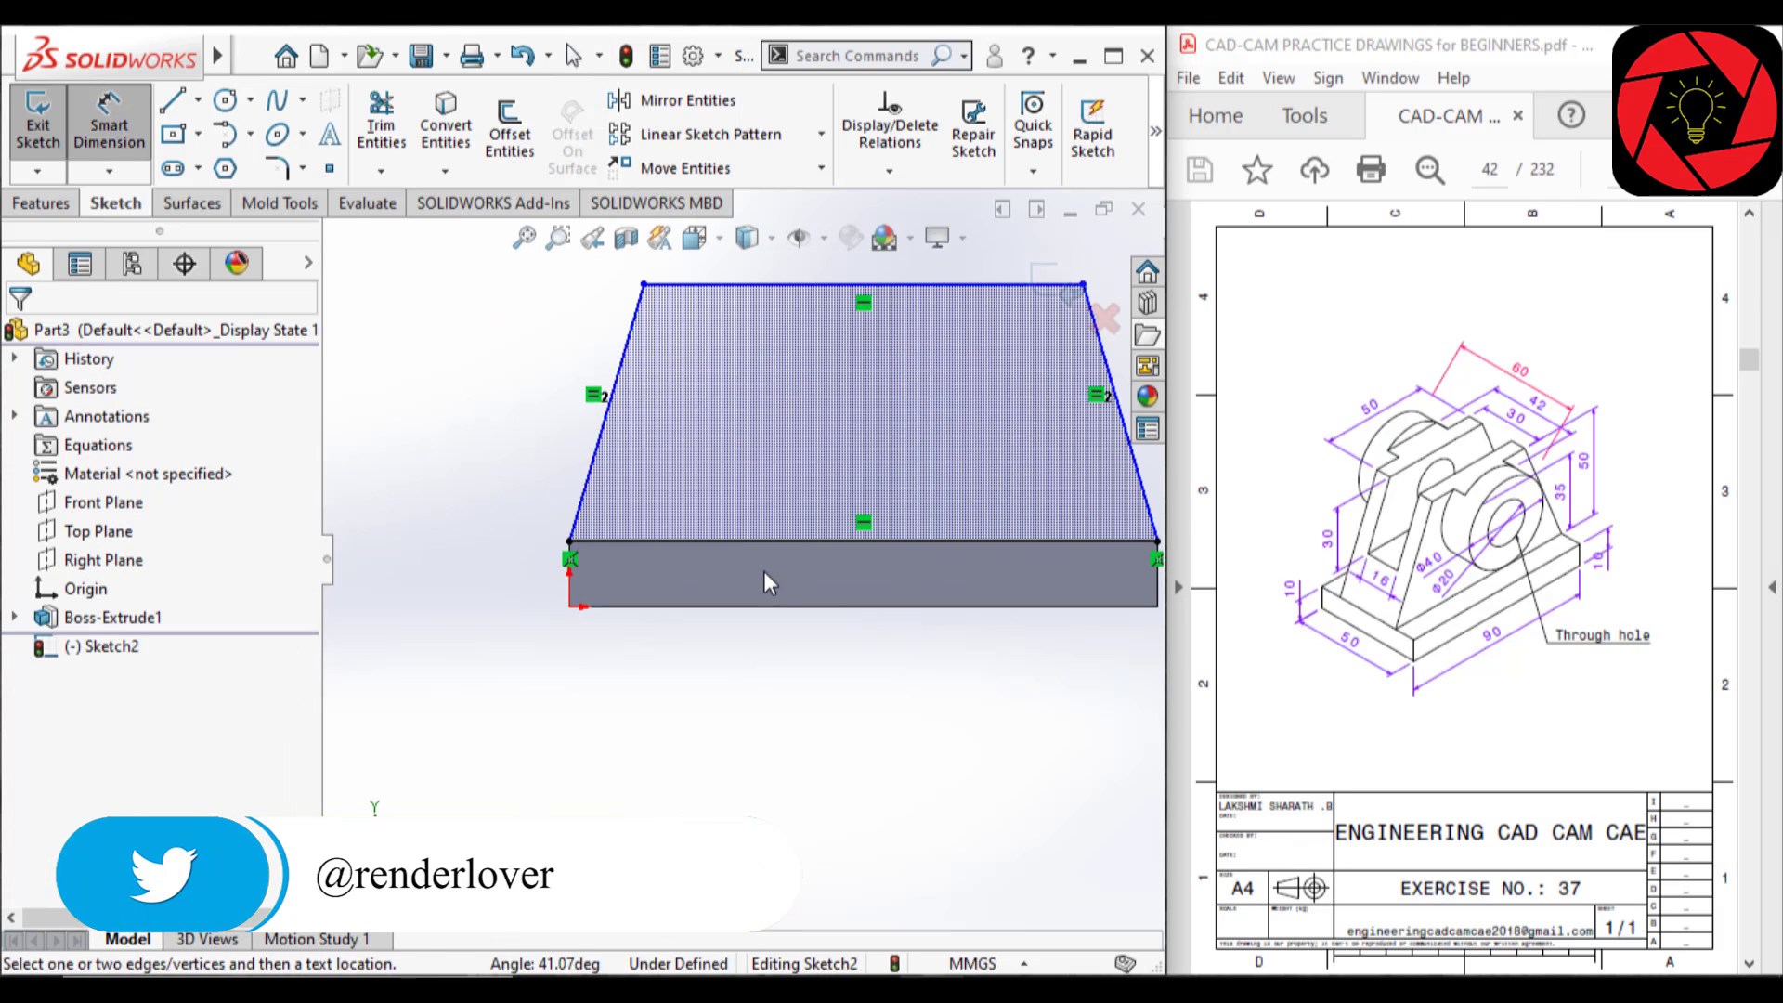
pyautogui.scroll(3, 804, 433)
pyautogui.scroll(-2, 814, 455)
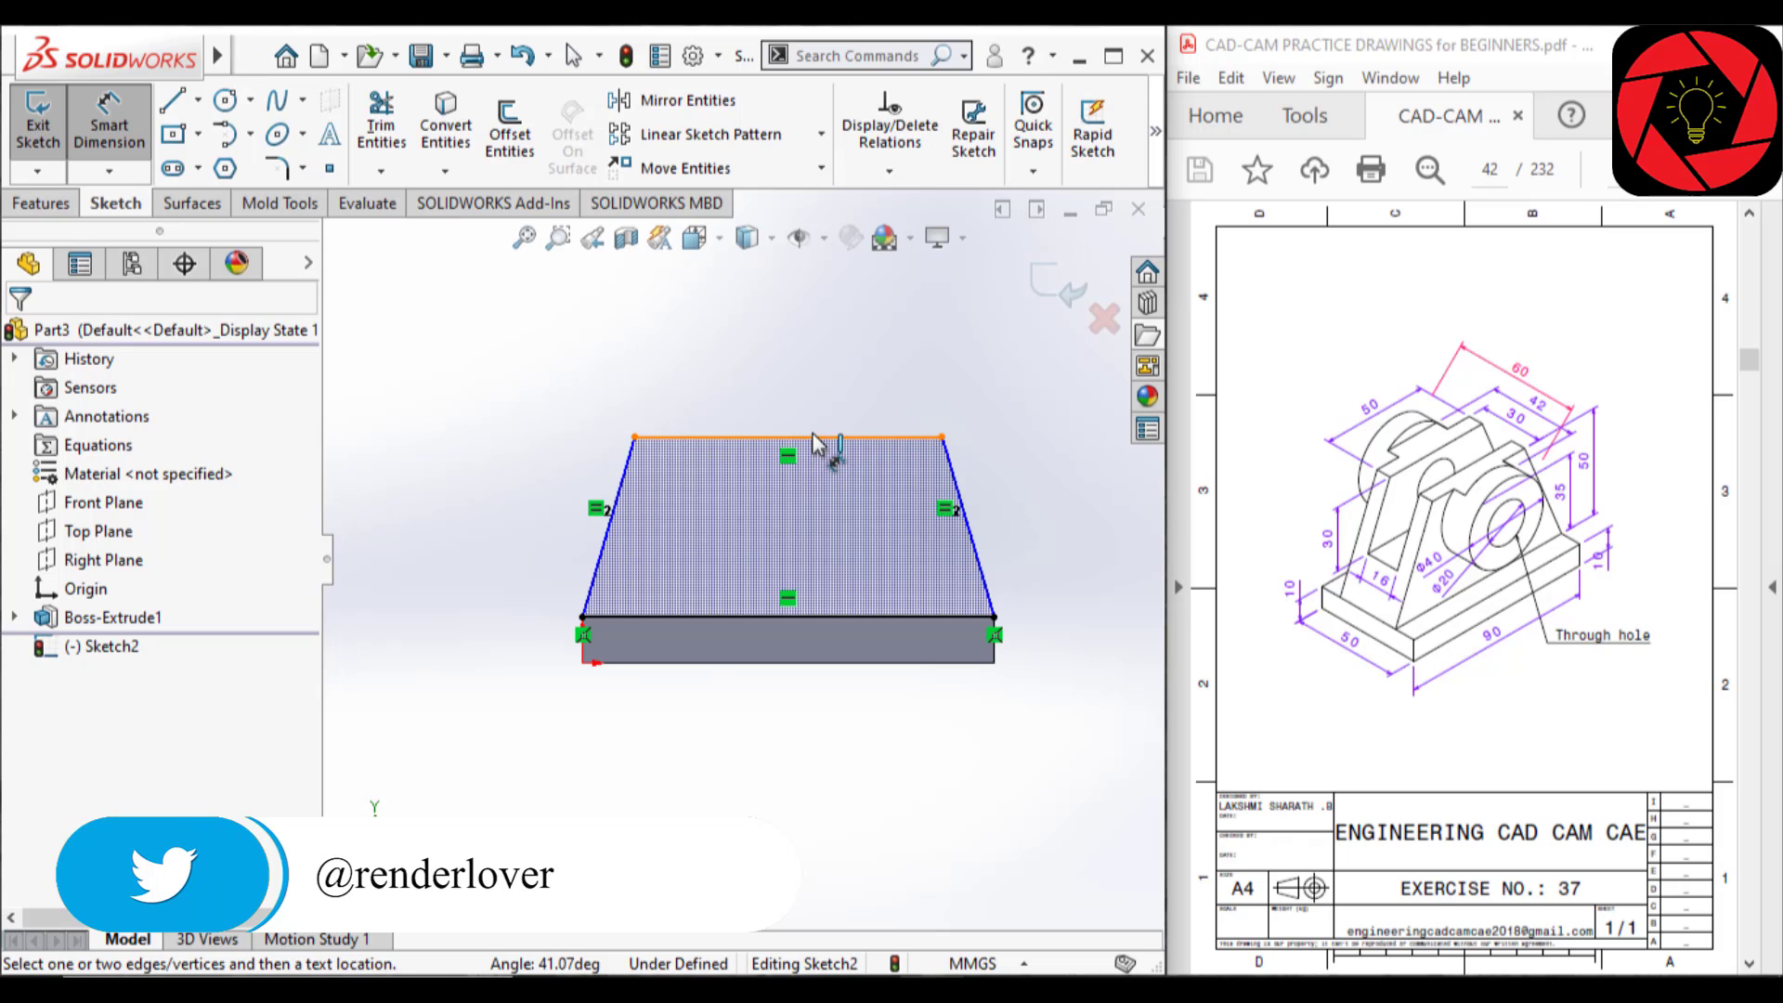
pyautogui.click(814, 436)
pyautogui.click(810, 388)
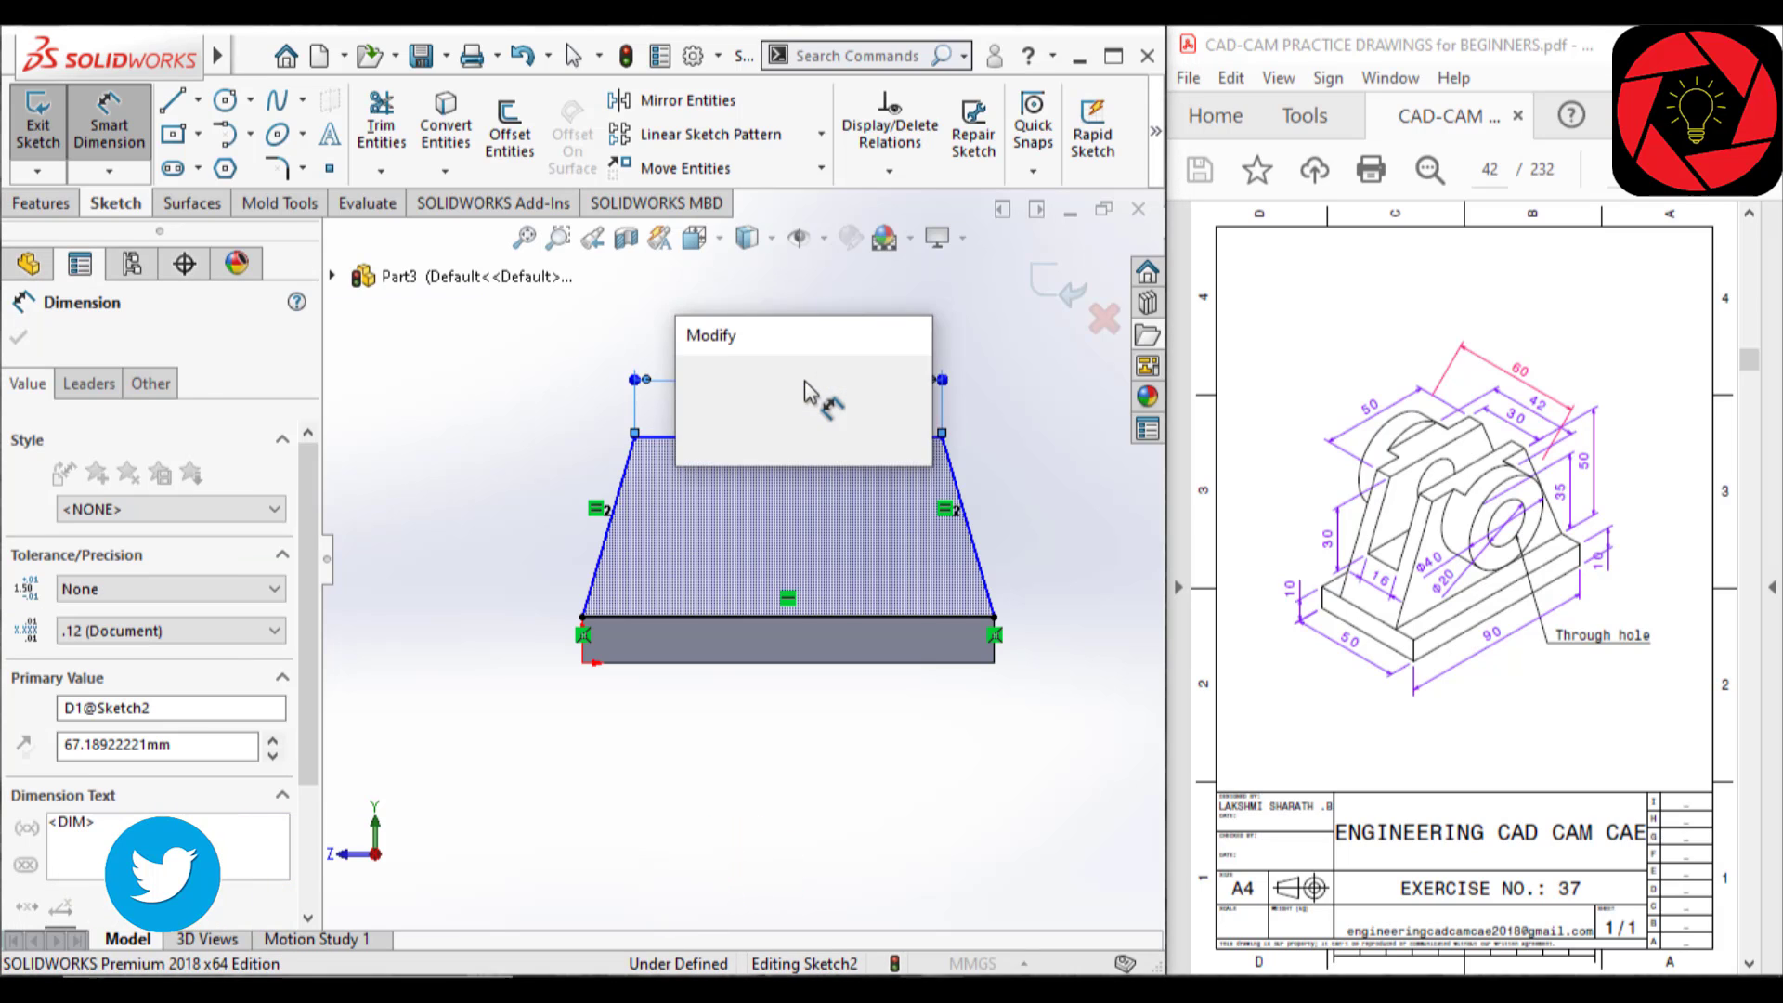
pyautogui.write('50')
pyautogui.press('Return')
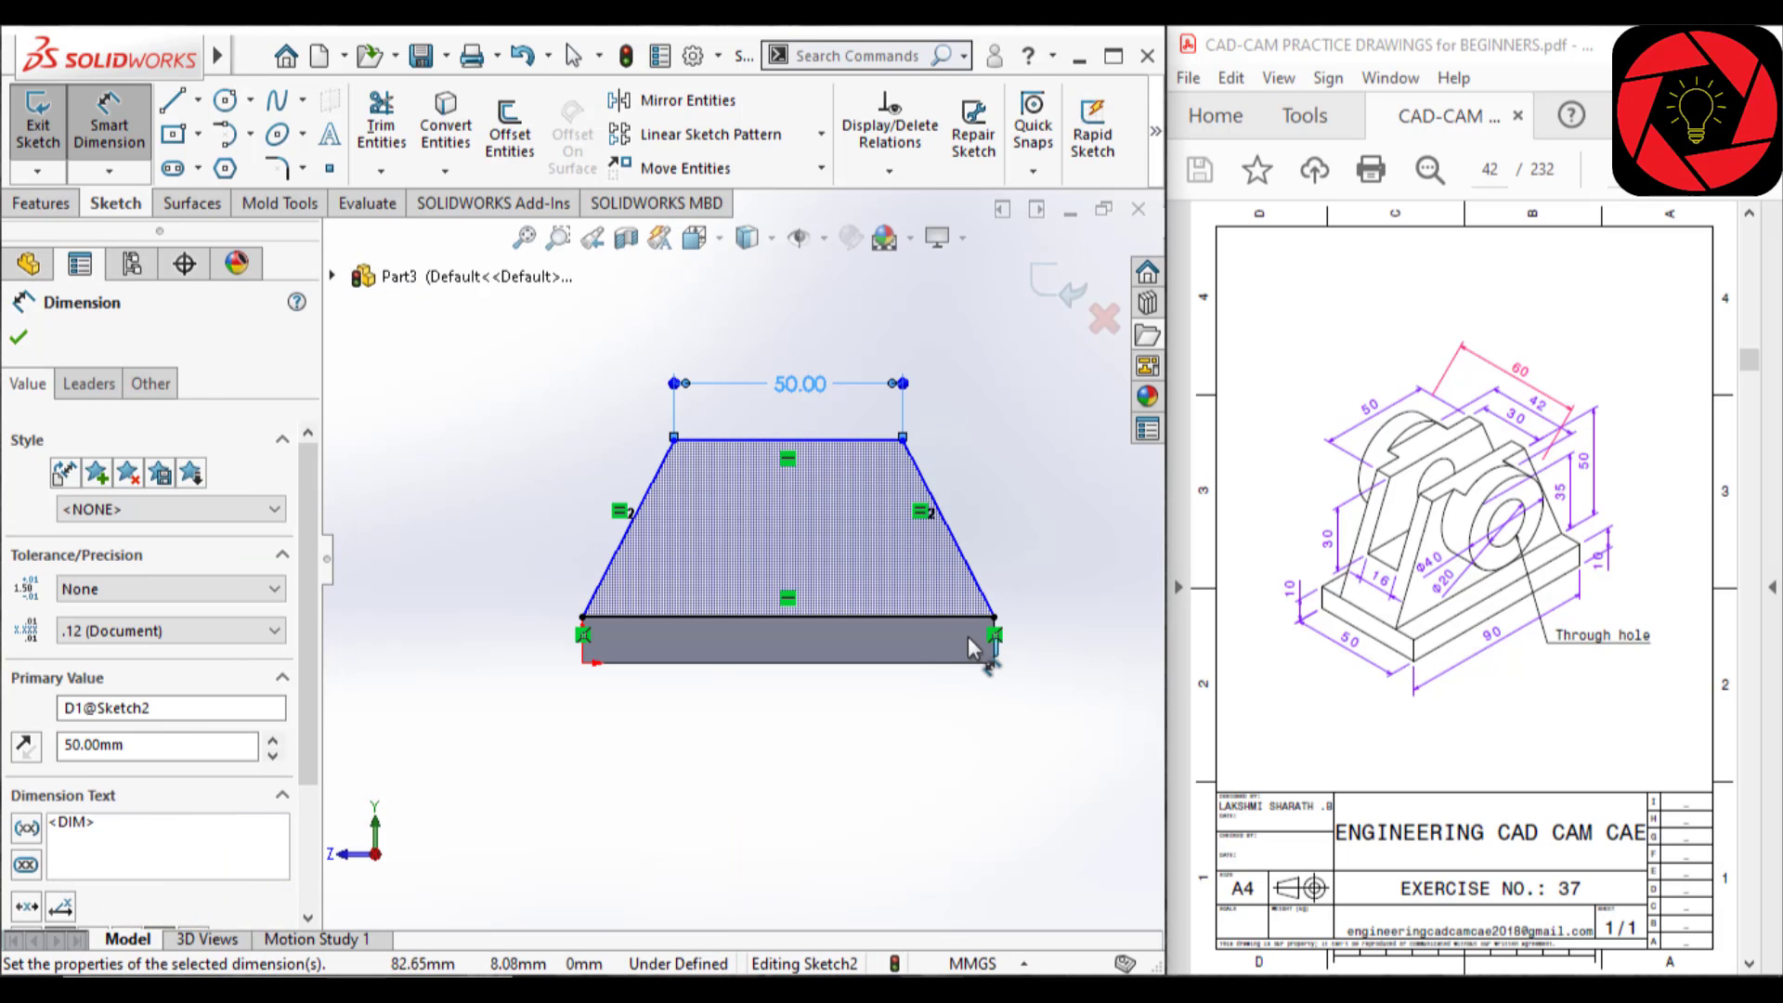
# - Dimension the trapezoid's height between its bottom and top edges to 50 mm
pyautogui.click(882, 615)
pyautogui.click(871, 440)
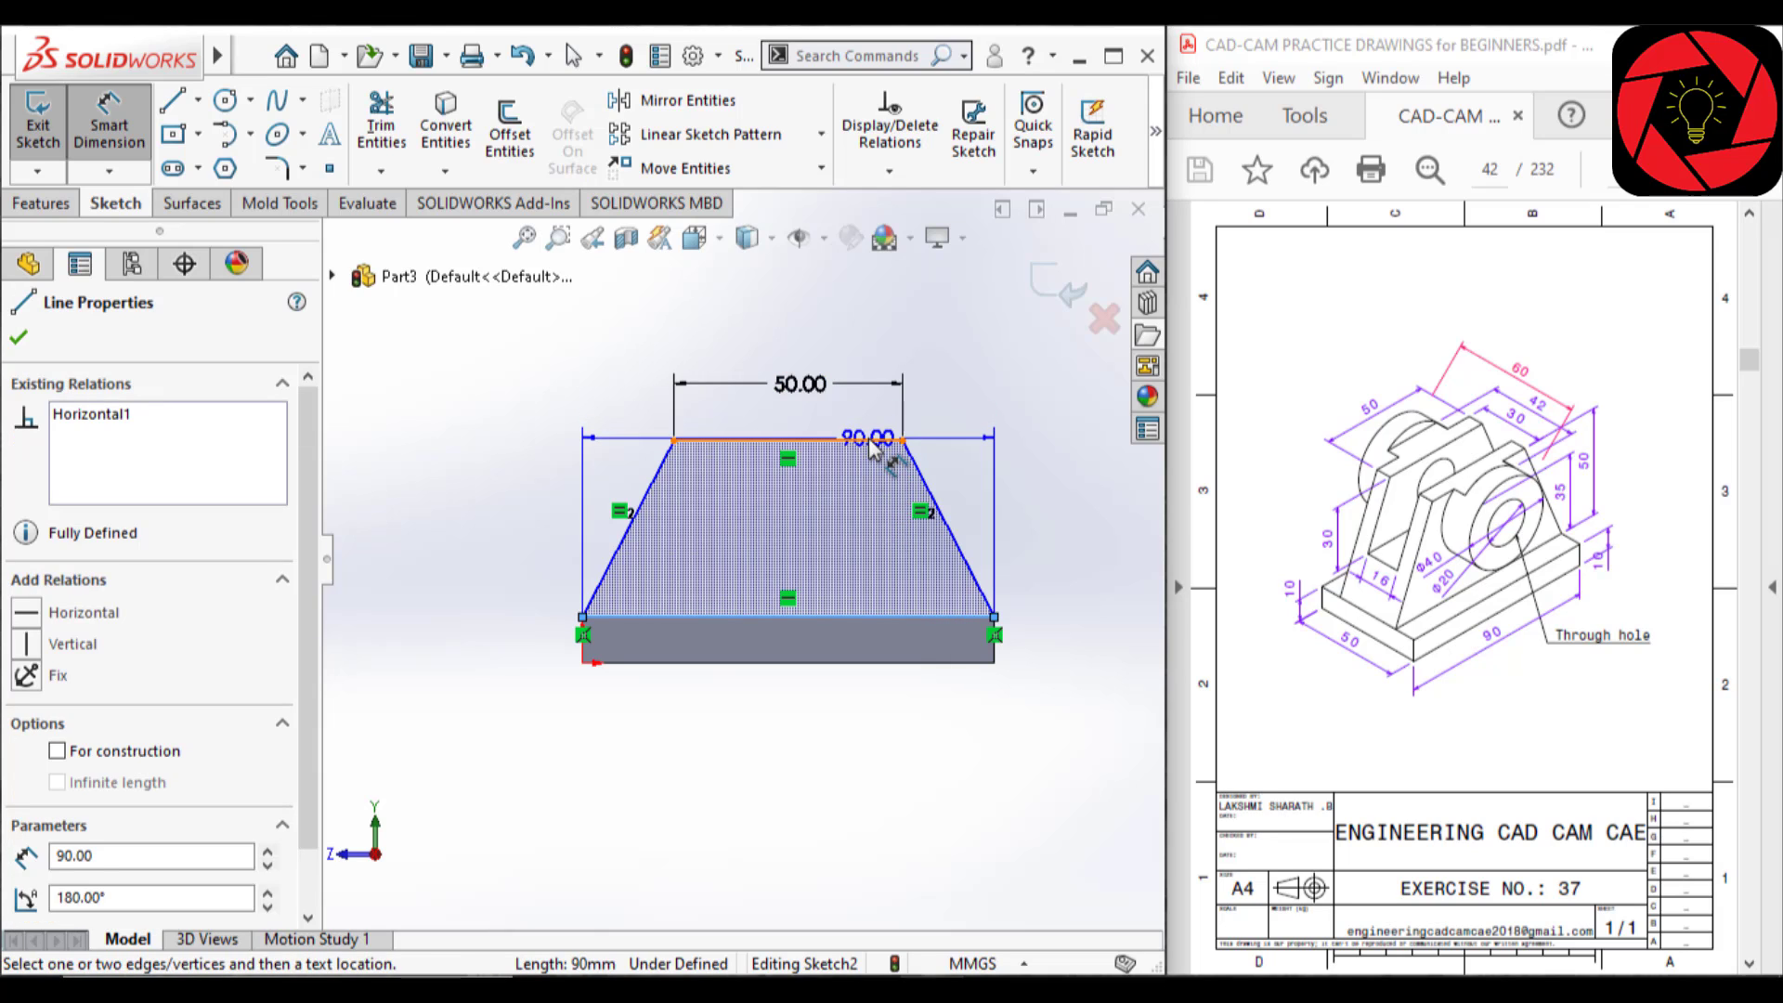
pyautogui.click(1037, 476)
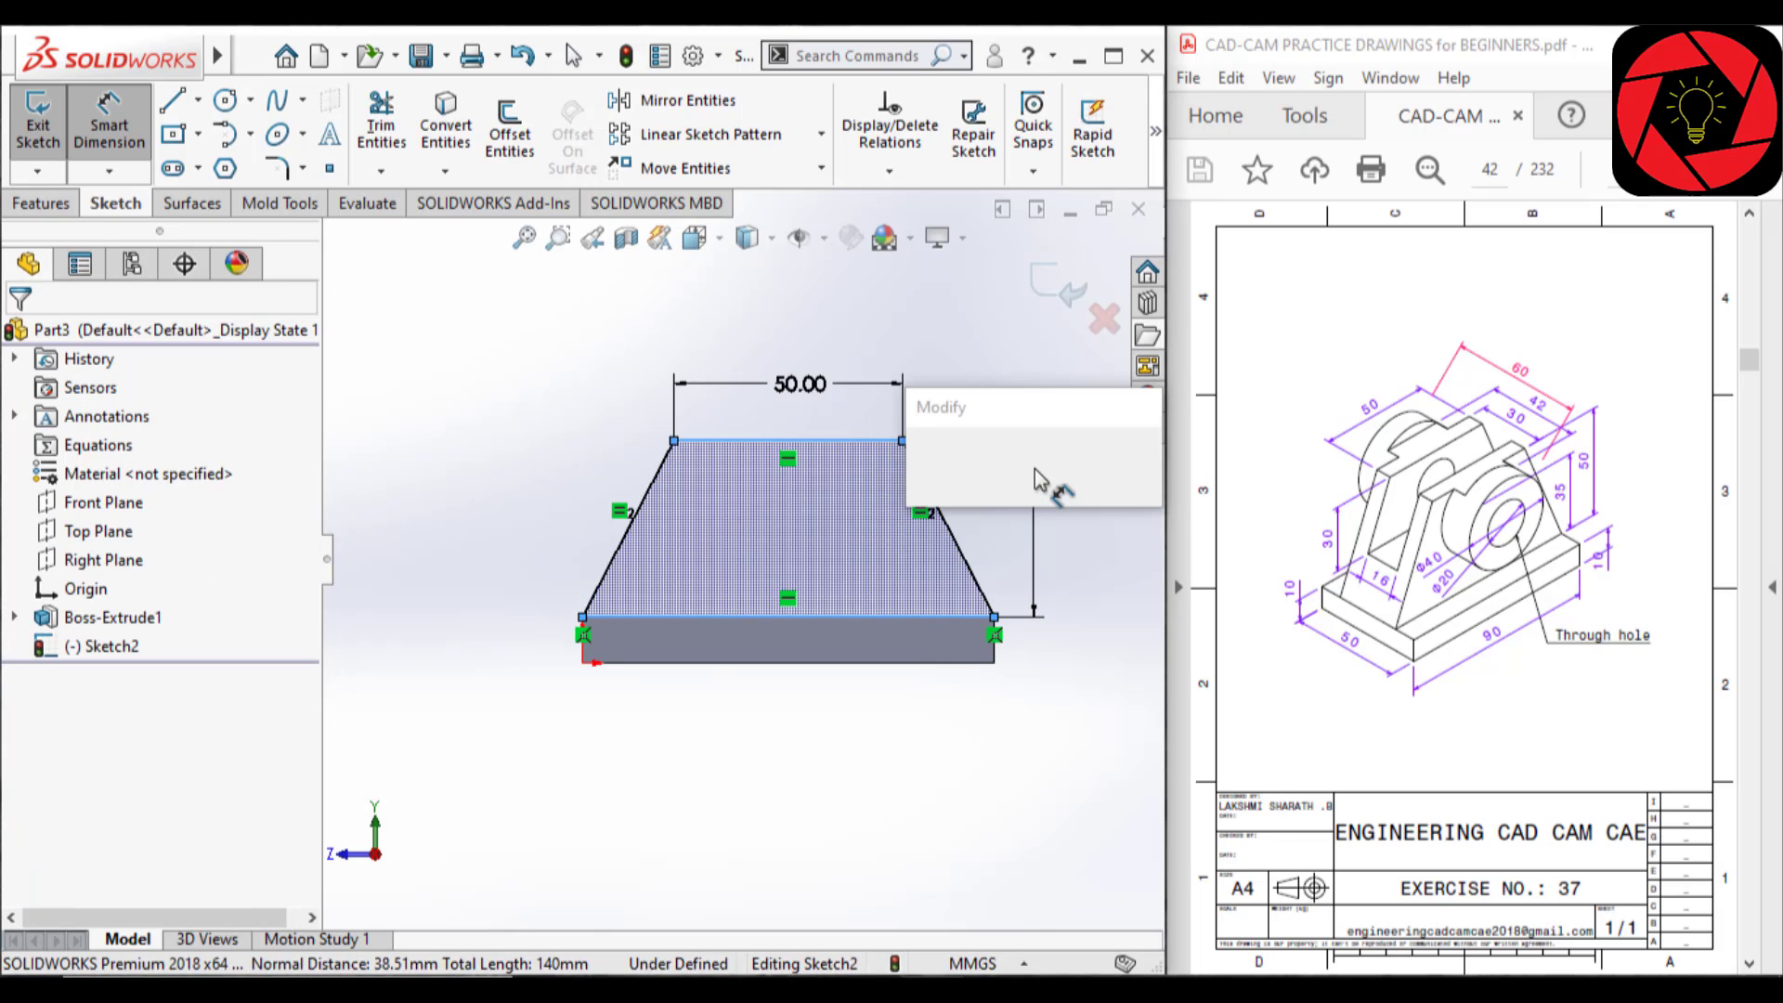
pyautogui.write('50')
pyautogui.press('Return')
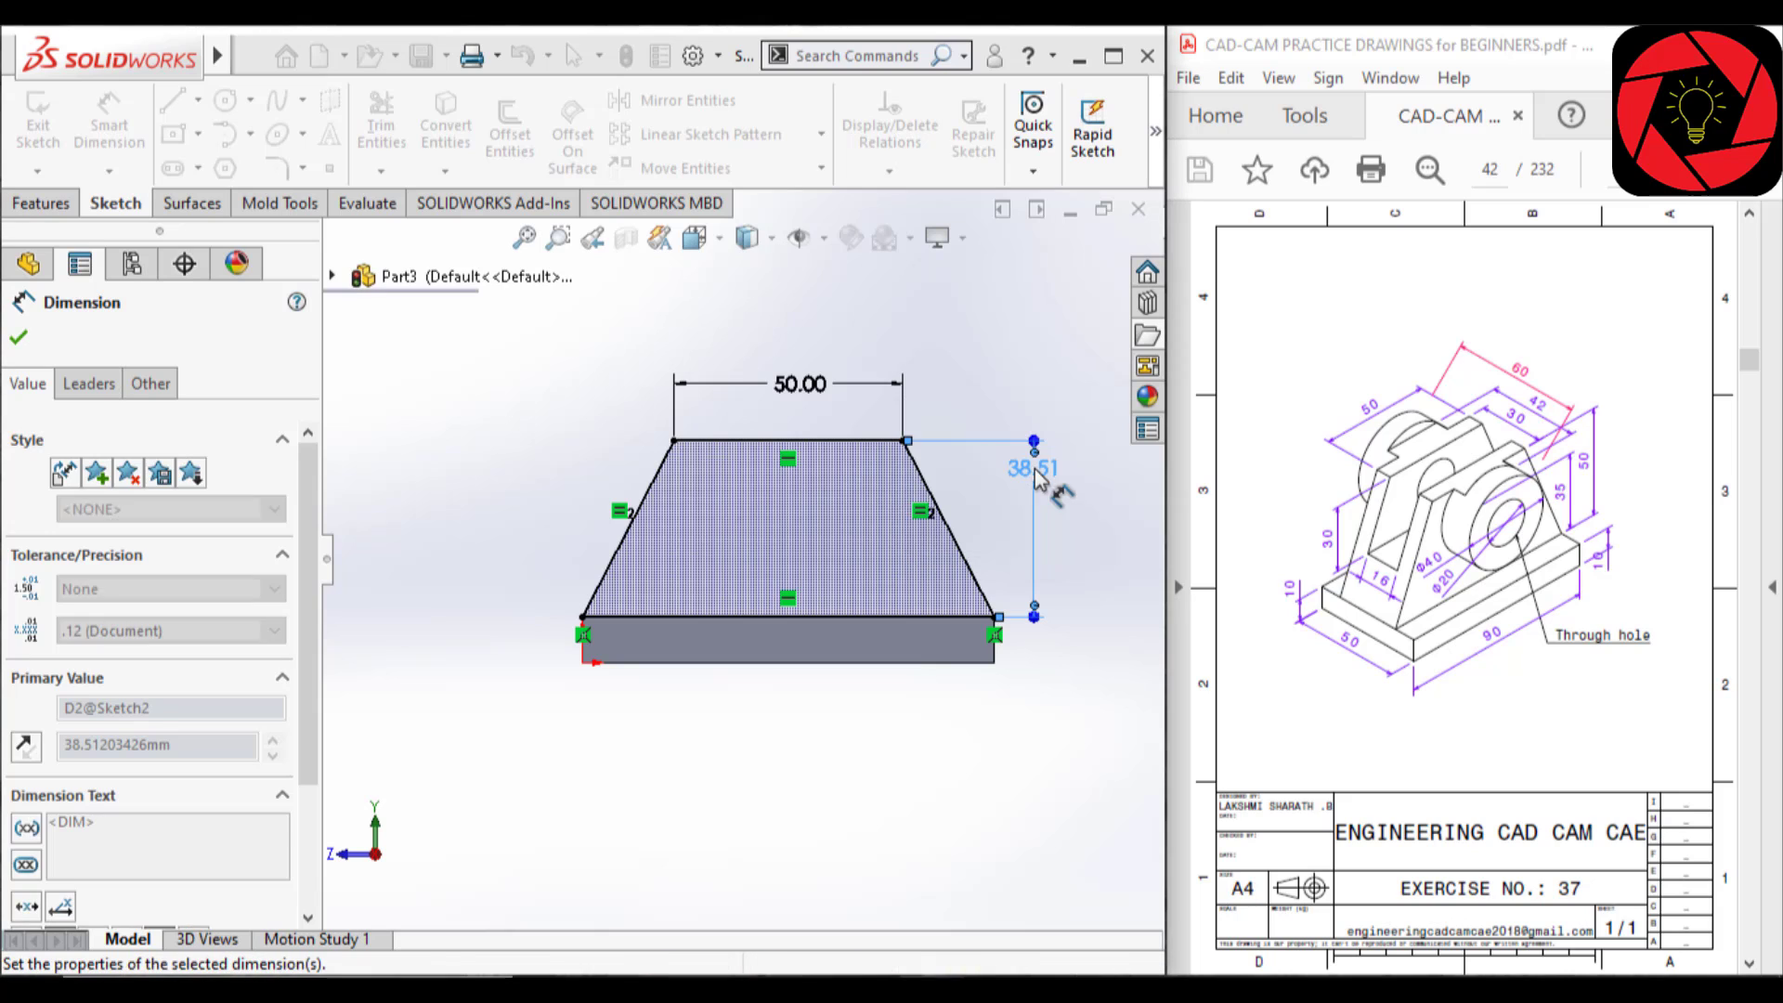
pyautogui.scroll(2, 767, 476)
pyautogui.press('Escape')
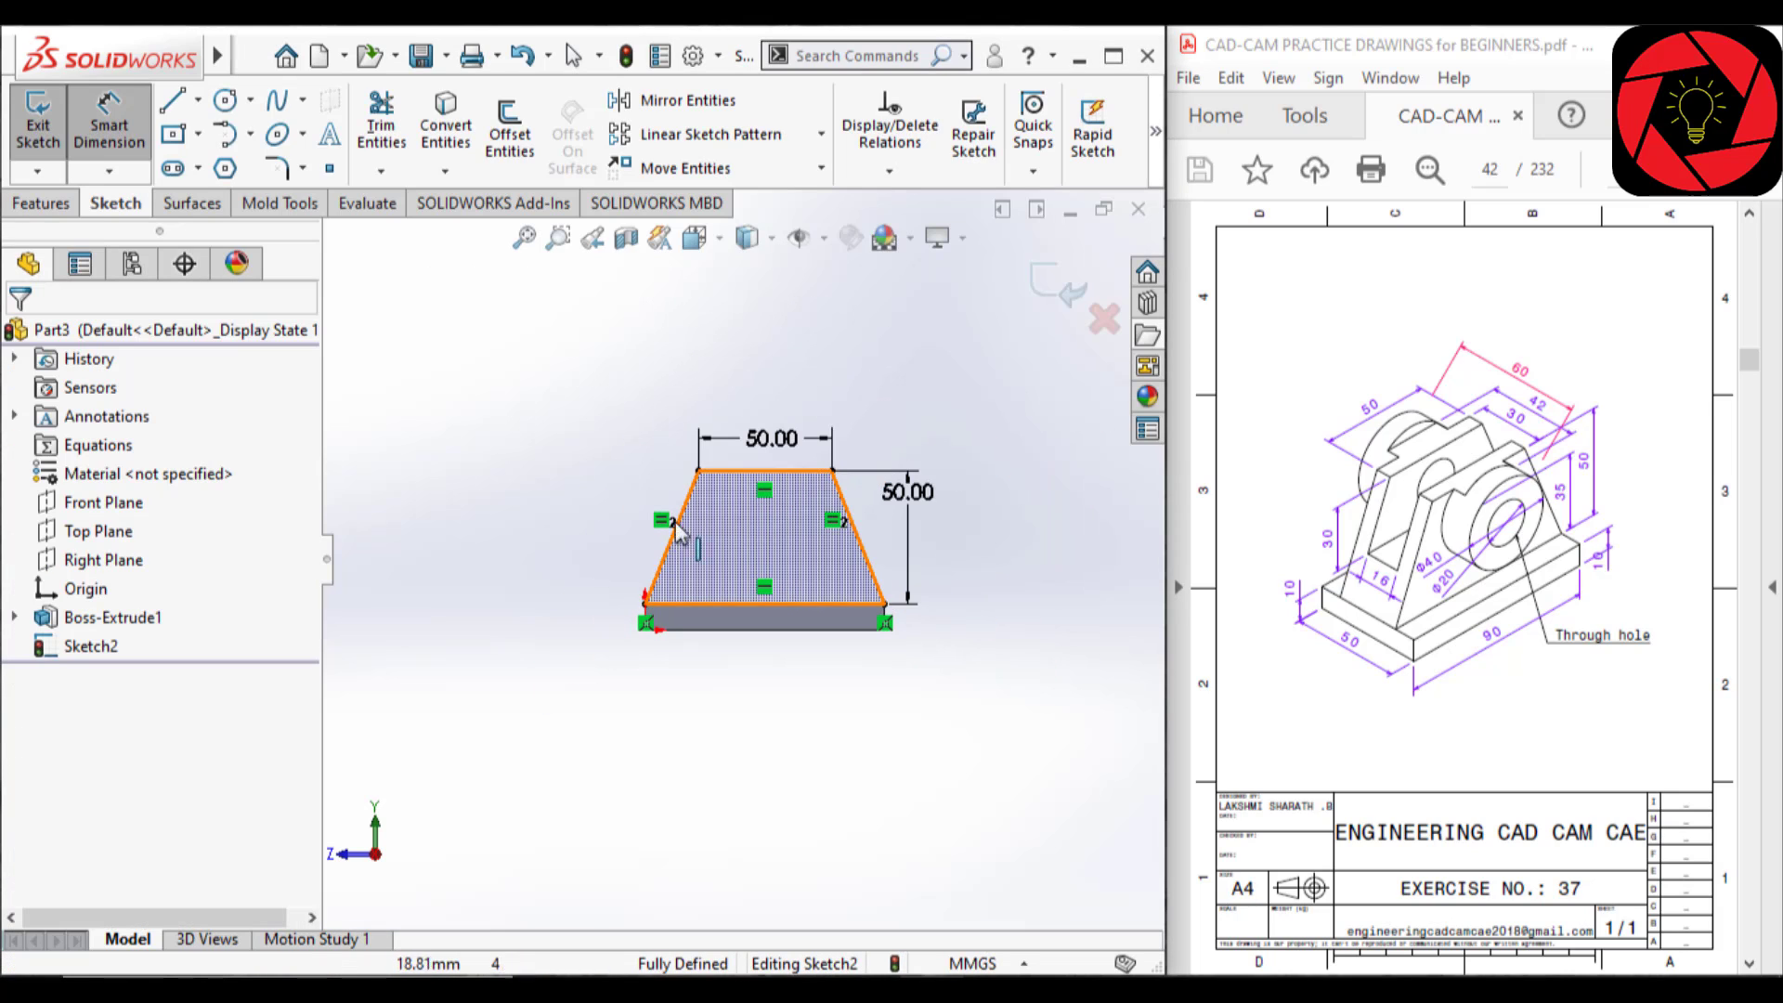
pyautogui.press('Escape')
# - Set up a boss extrusion of the trapezoid sketch 30 mm deep, reversed so that it runs over the base plate
pyautogui.rightClick(551, 599)
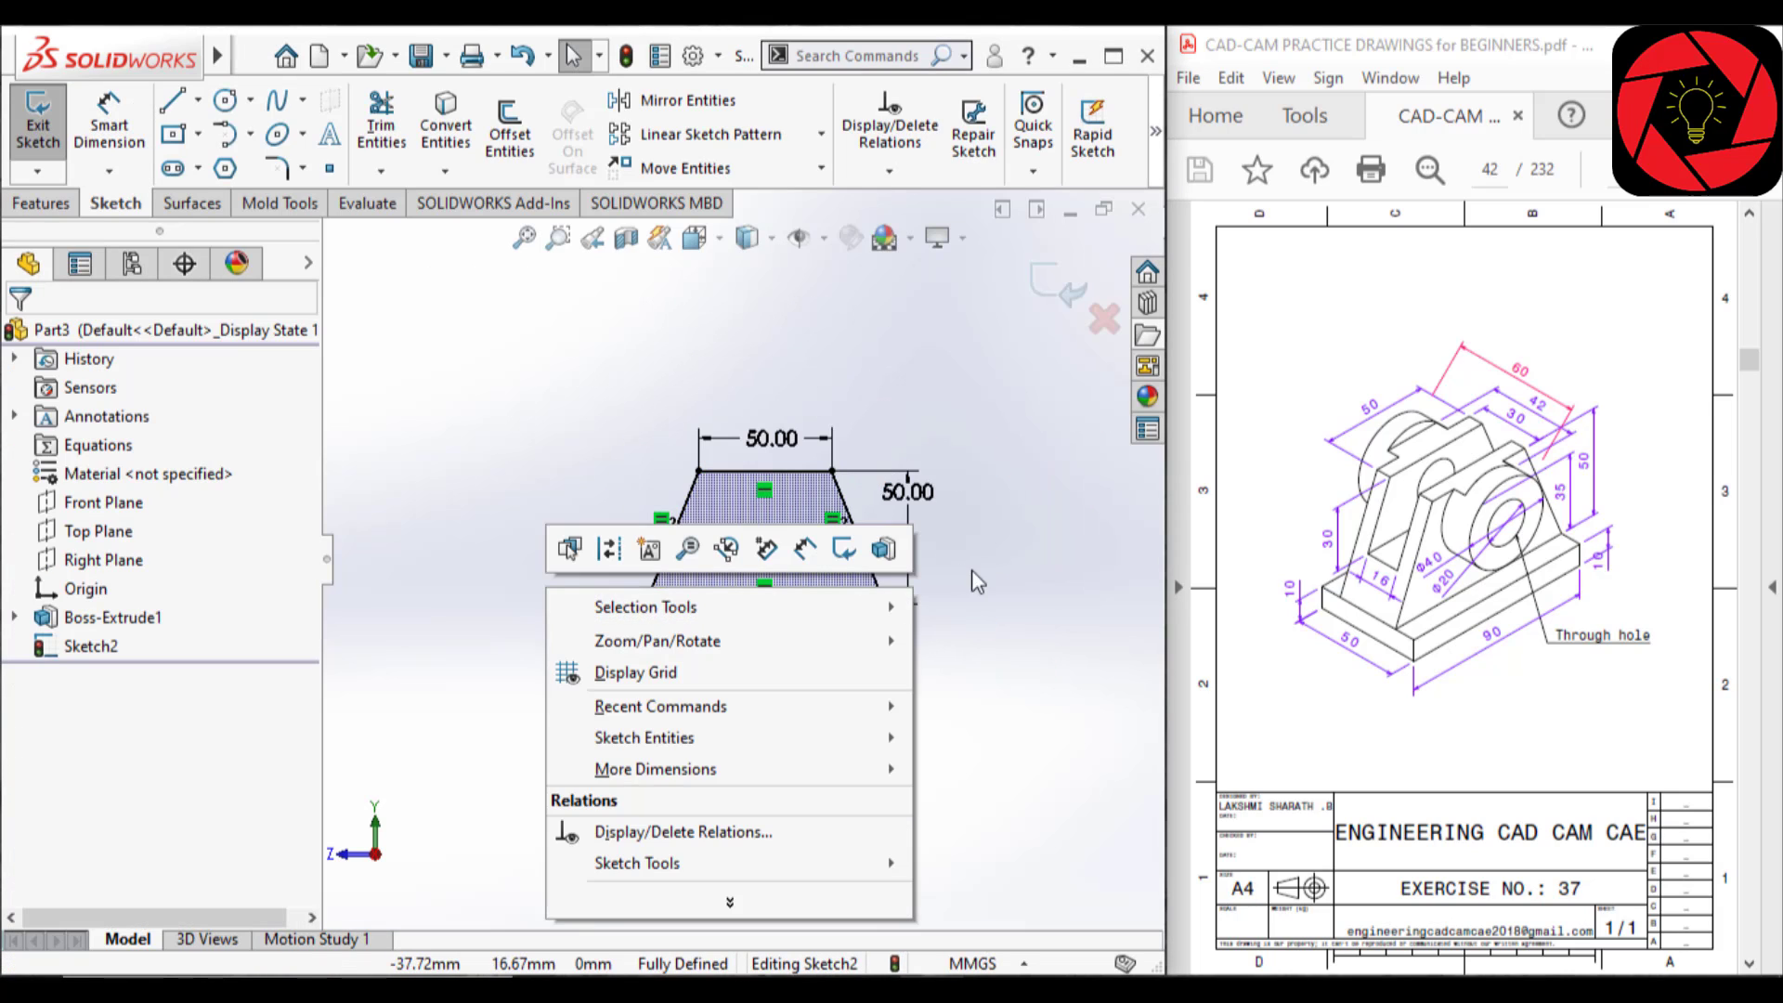
pyautogui.click(901, 560)
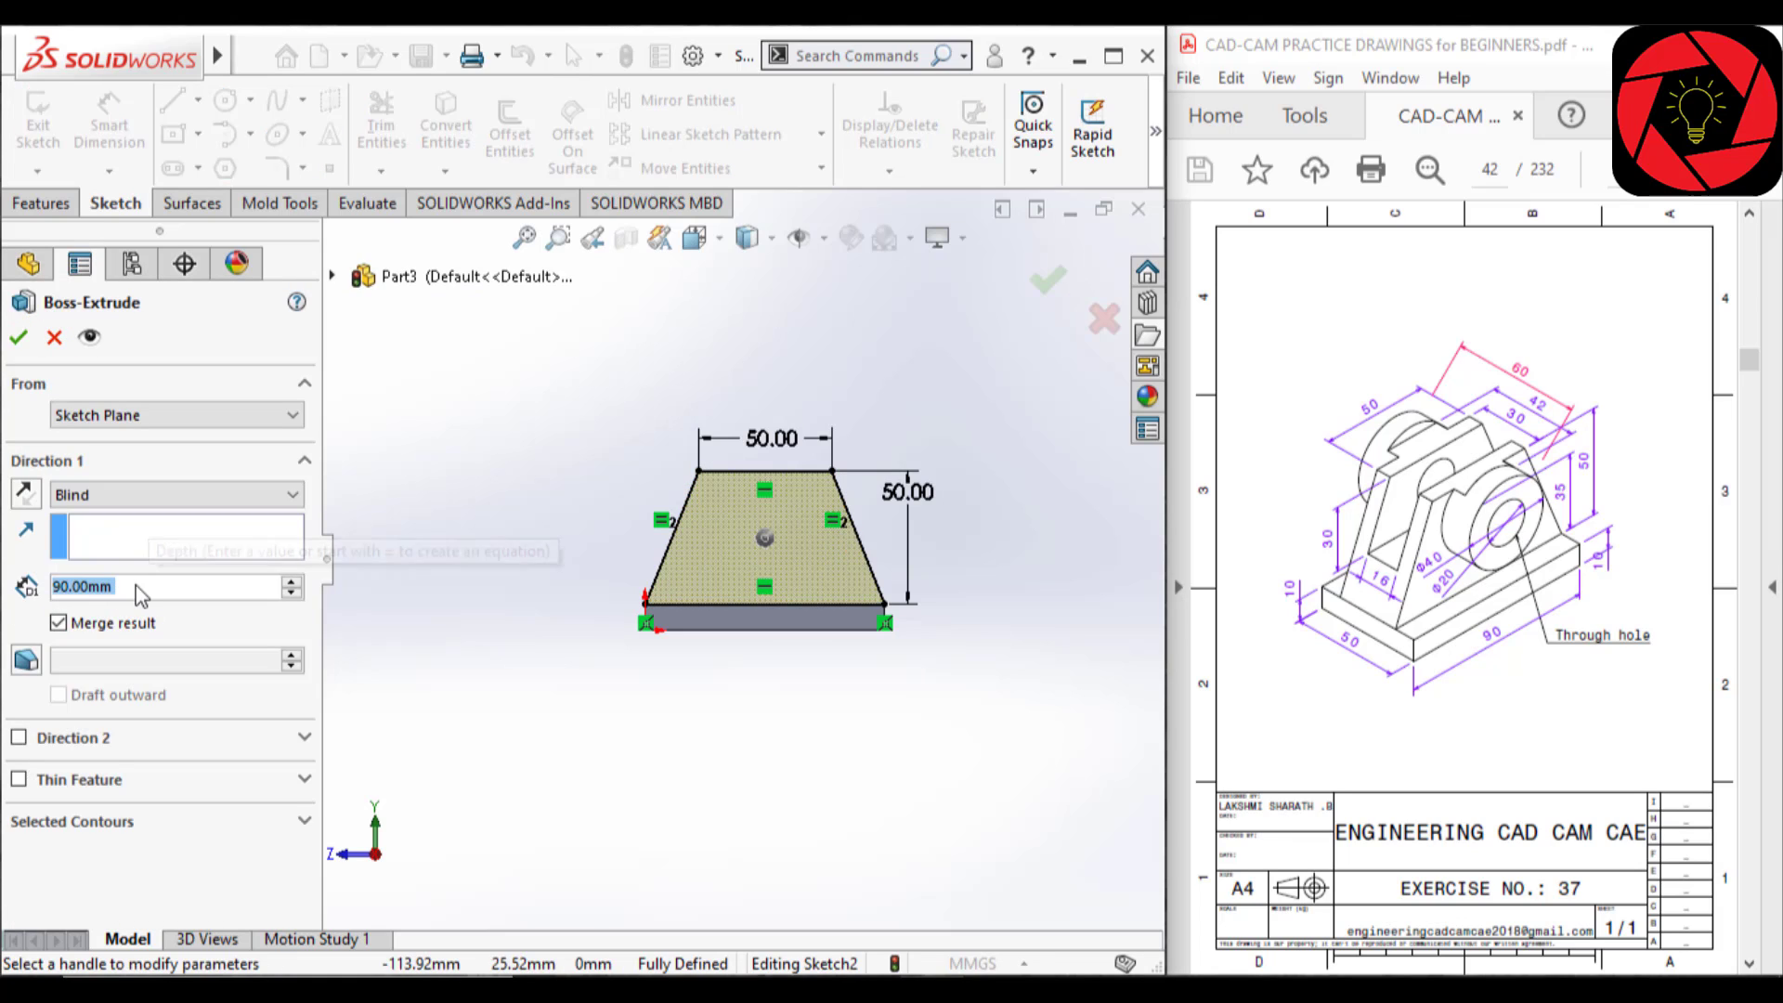
pyautogui.write('10')
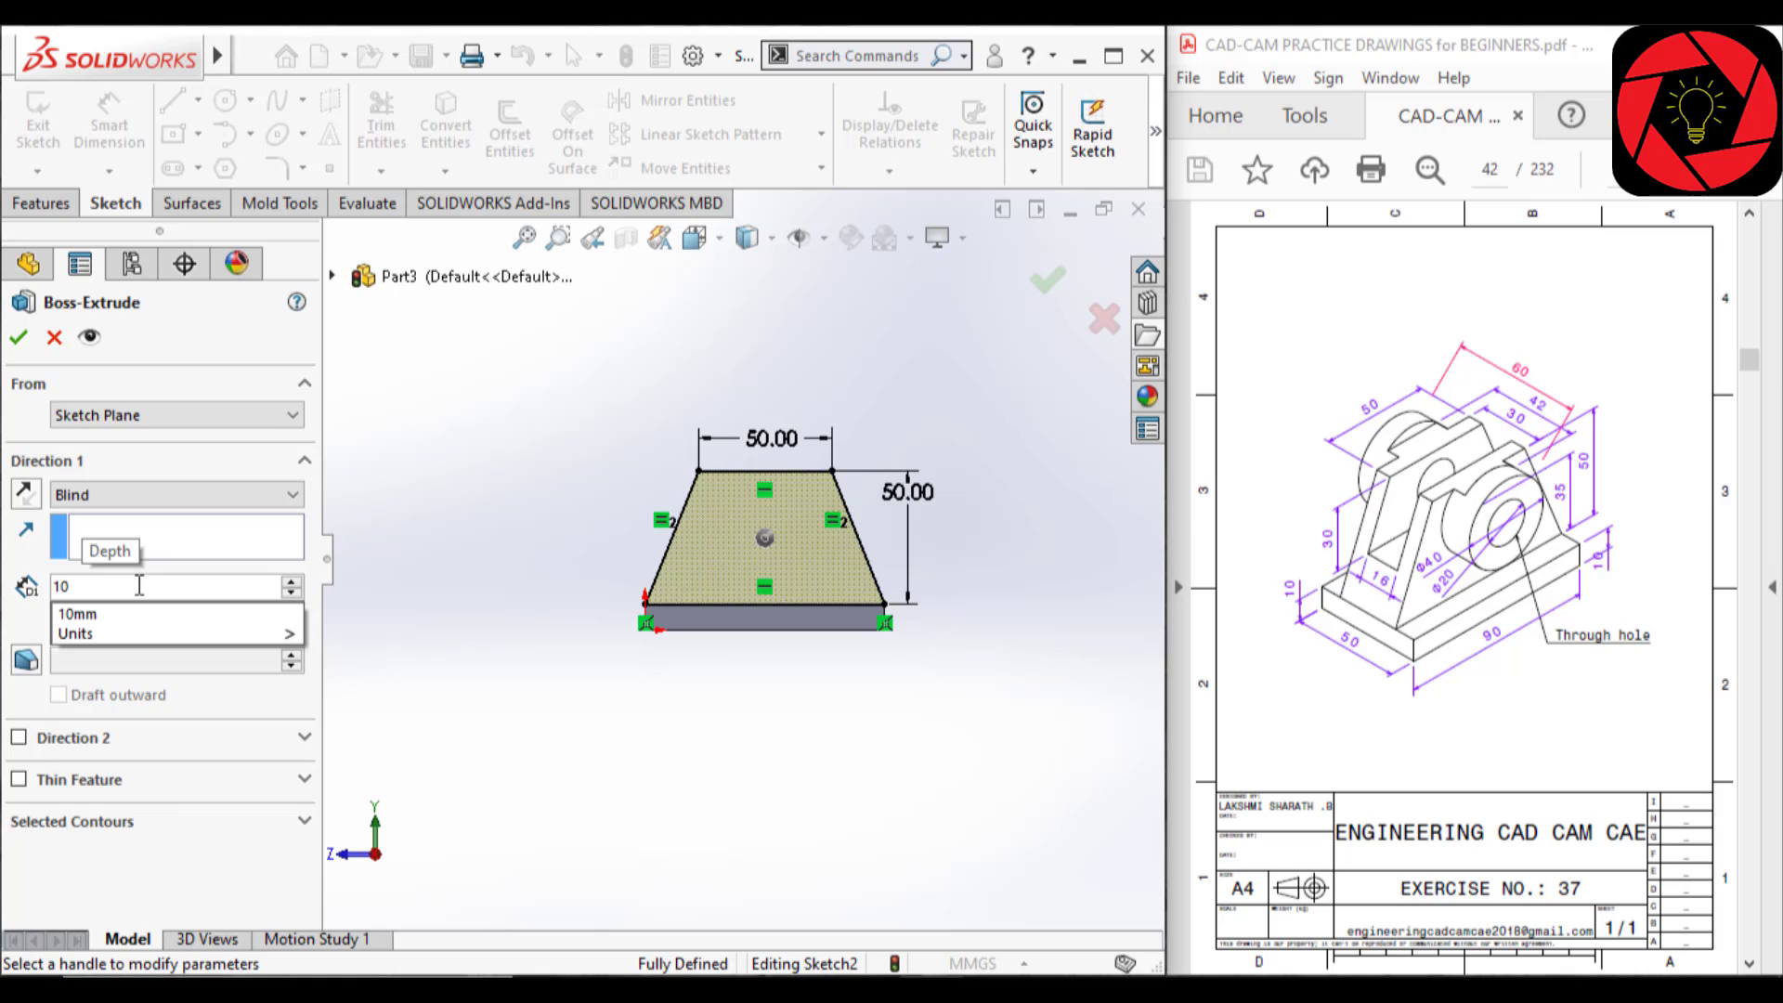
pyautogui.press('BackSpace')
pyautogui.press('BackSpace')
pyautogui.write('30.00mm')
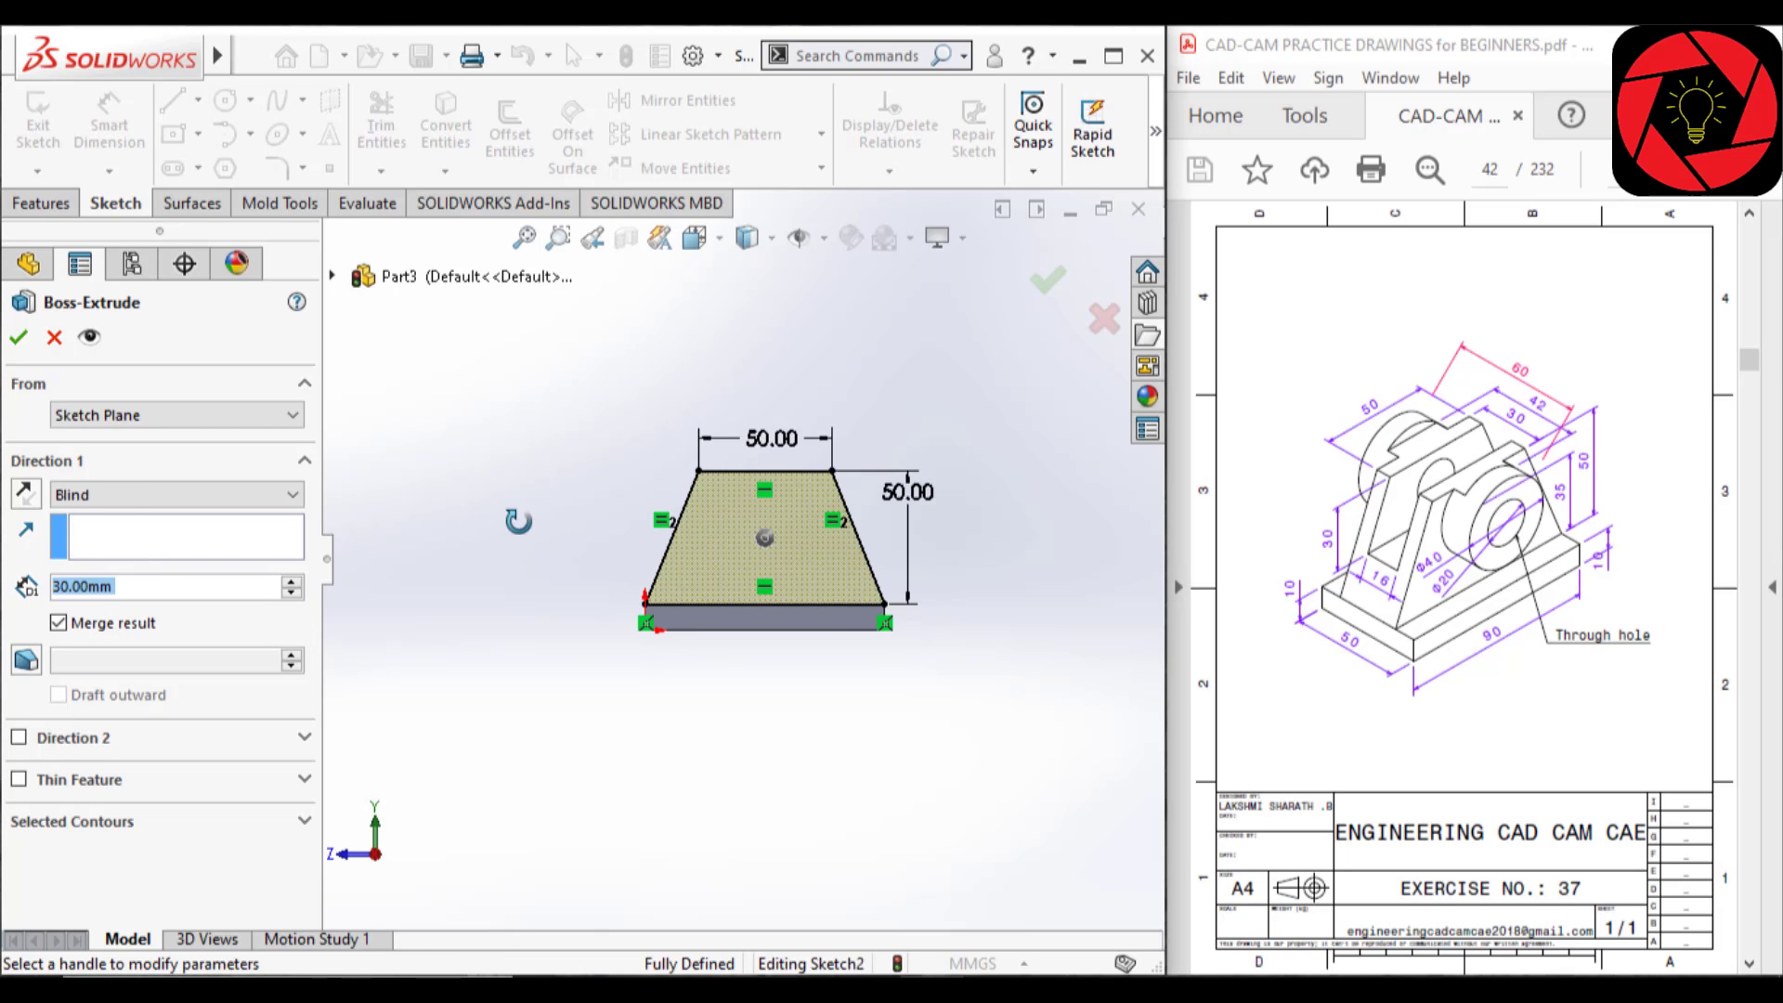
pyautogui.moveTo(518, 520); pyautogui.dragTo(605, 565, button='middle')
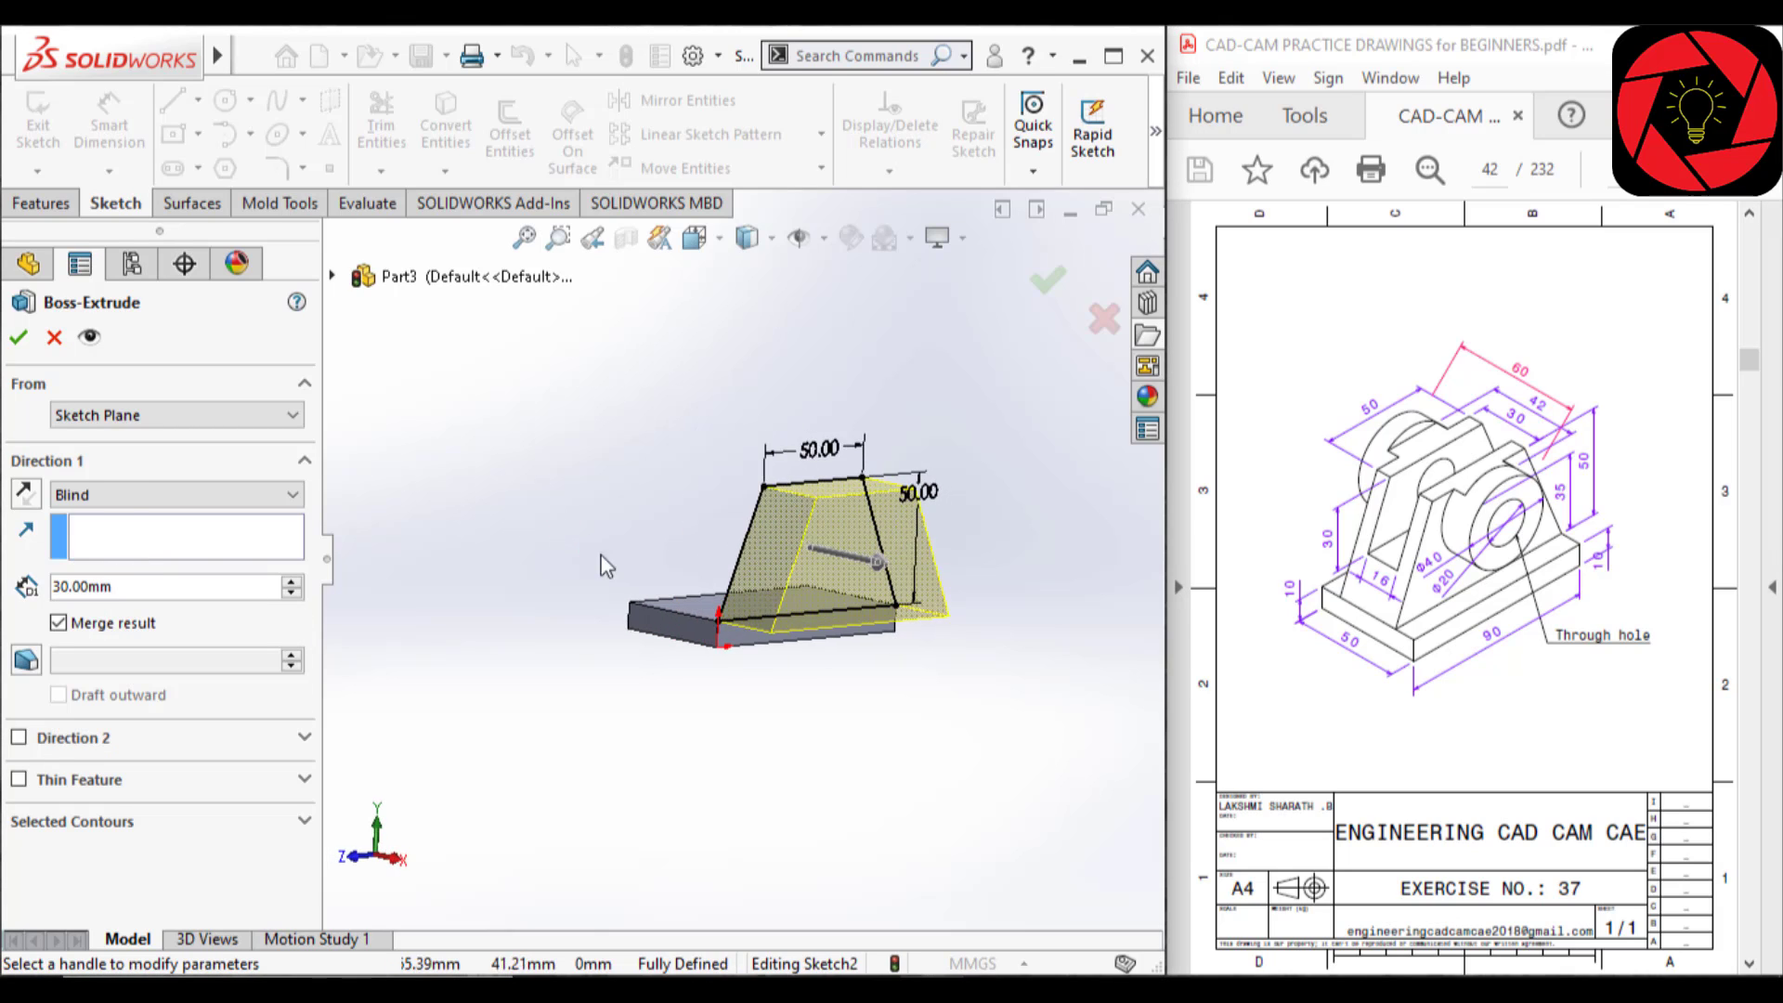
pyautogui.click(34, 499)
# - Start the extrusion at a 10 mm offset from the sketch plane, flipped inward over the plate, and create the upright
pyautogui.click(108, 418)
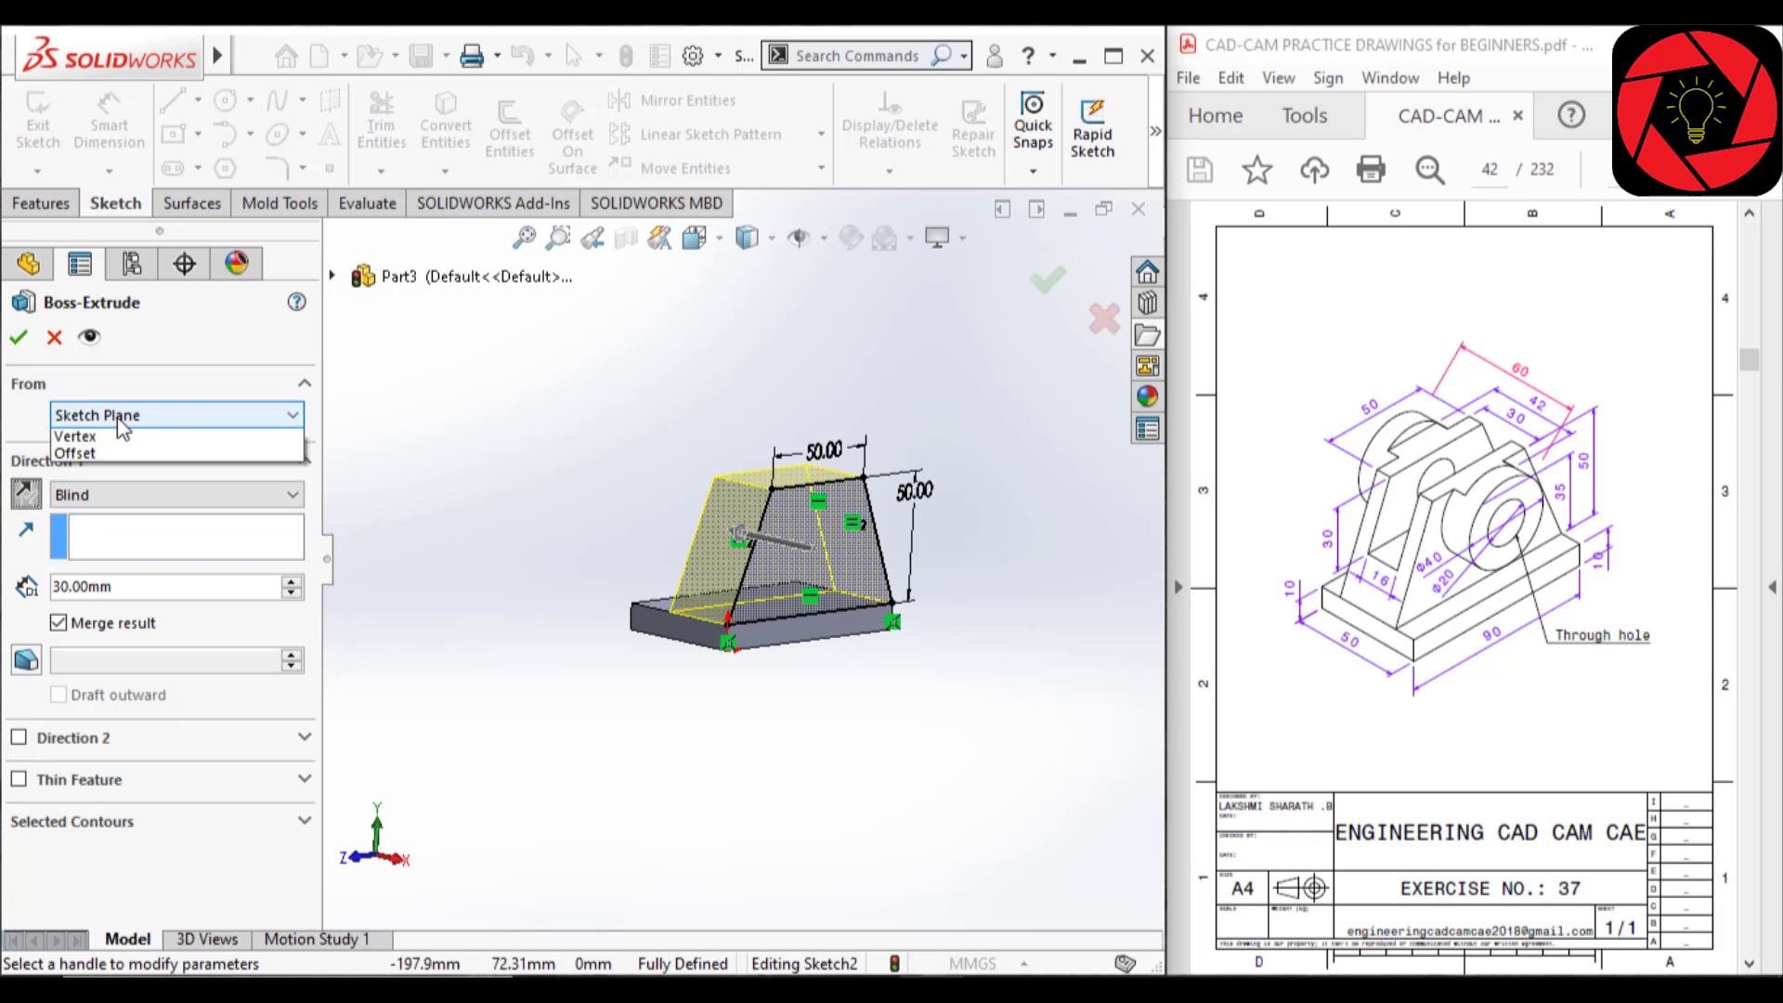
pyautogui.press('Escape')
pyautogui.click(108, 415)
pyautogui.click(102, 487)
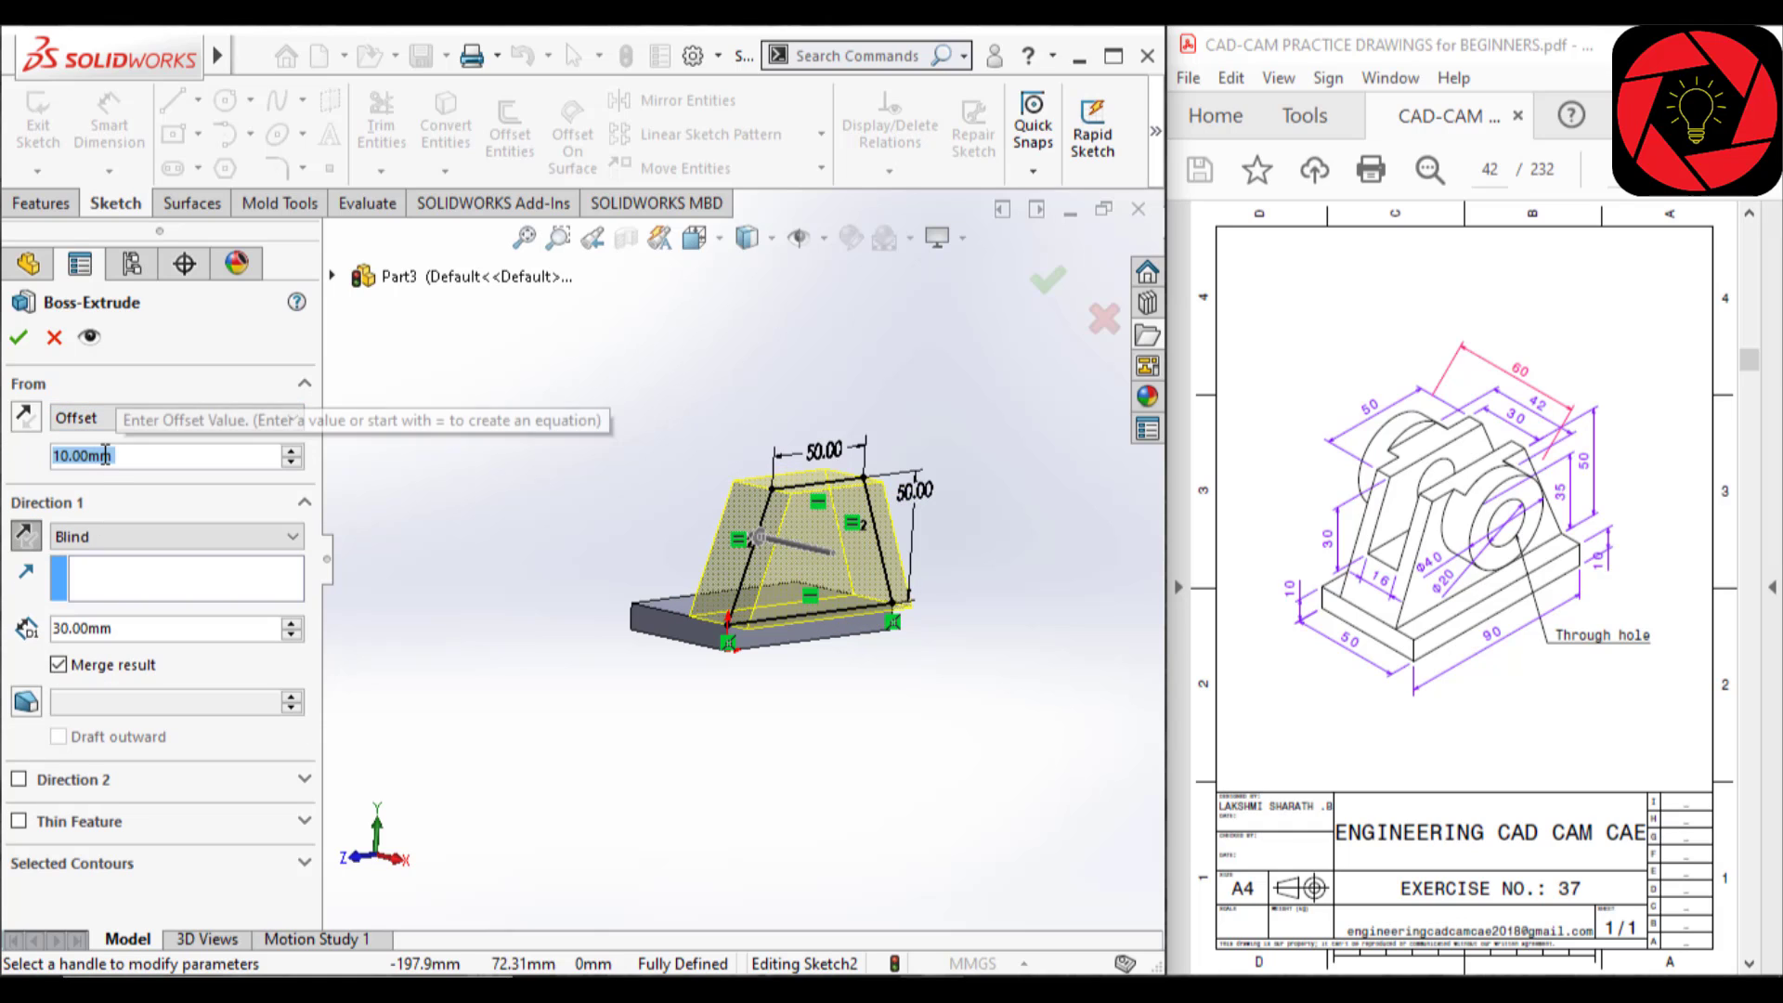
pyautogui.moveTo(589, 521); pyautogui.dragTo(629, 517, button='middle')
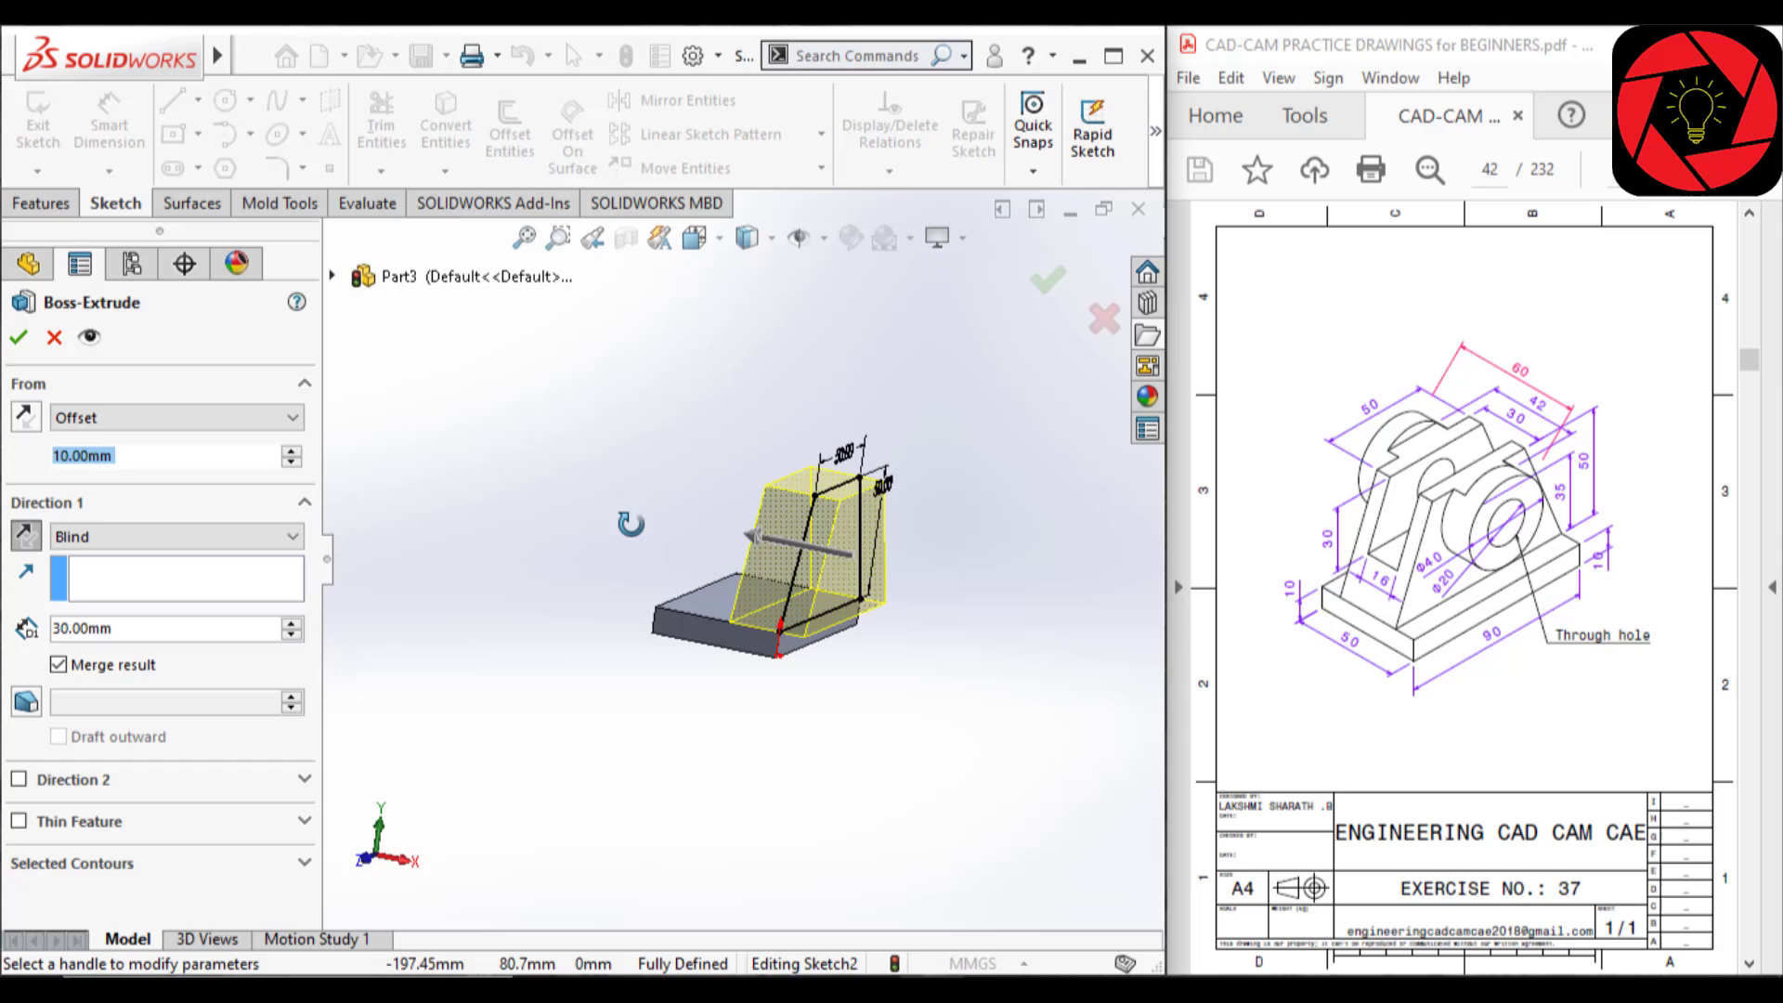
pyautogui.click(26, 417)
pyautogui.scroll(-2, 959, 519)
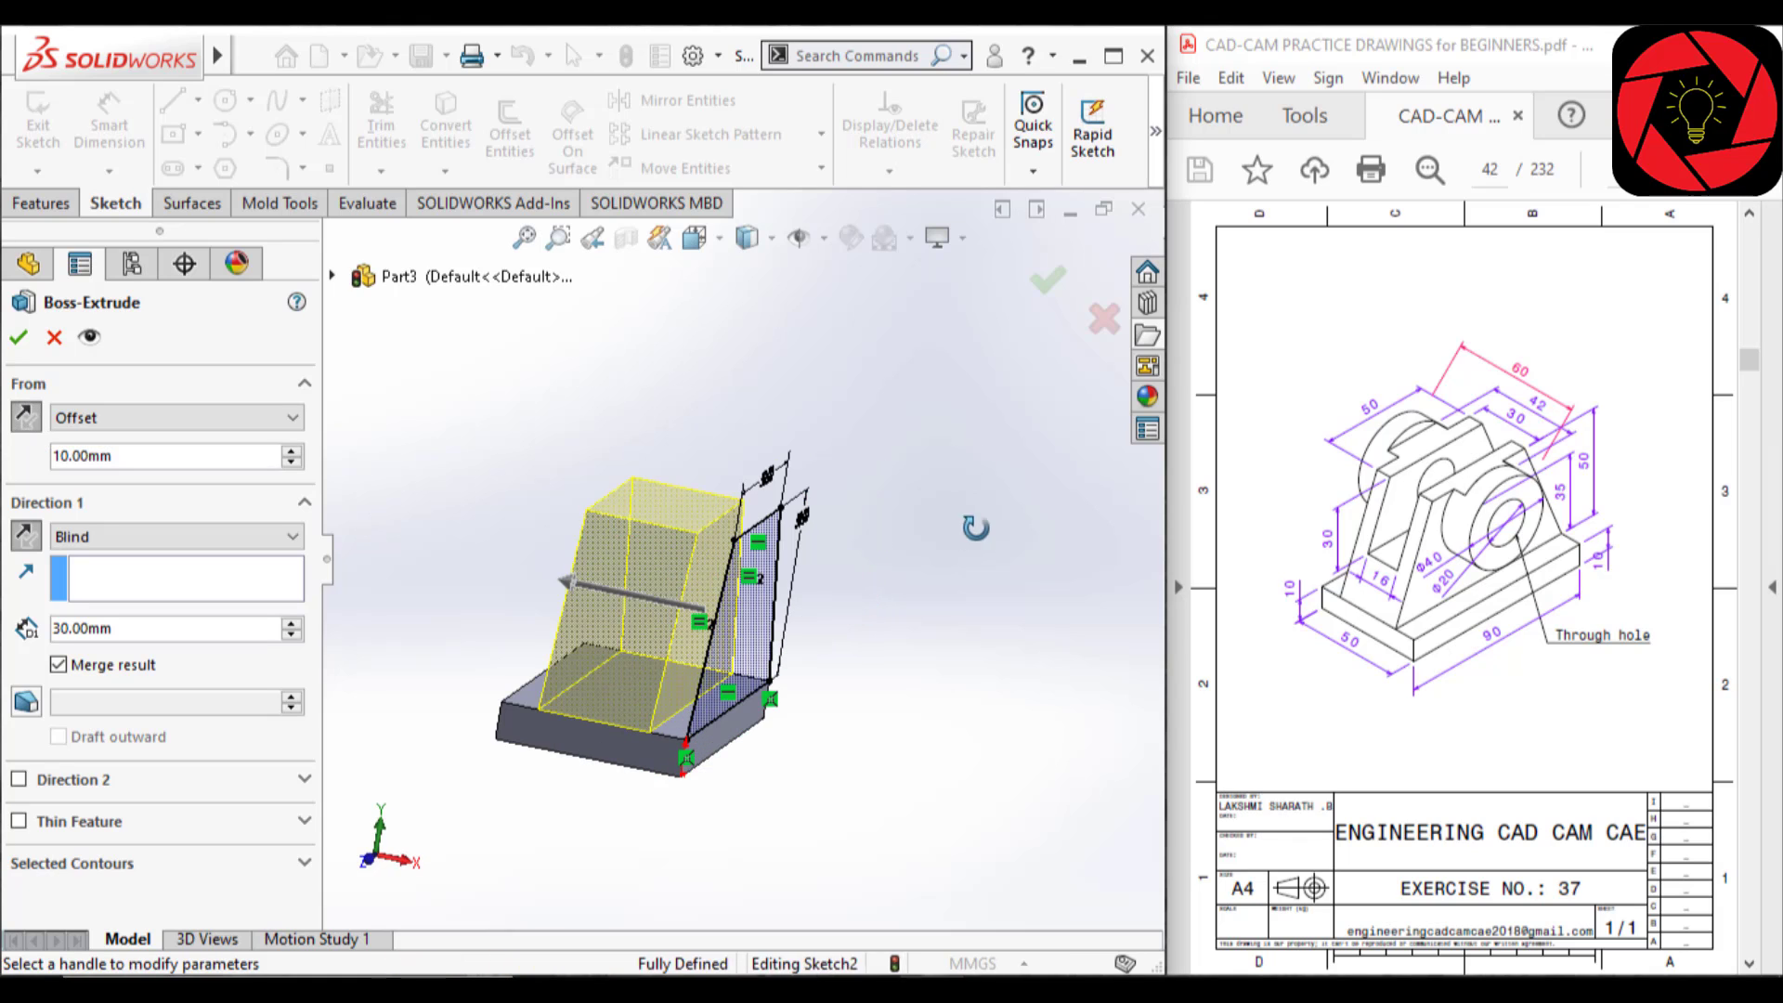
pyautogui.moveTo(975, 528); pyautogui.dragTo(989, 536, button='middle')
pyautogui.click(1052, 279)
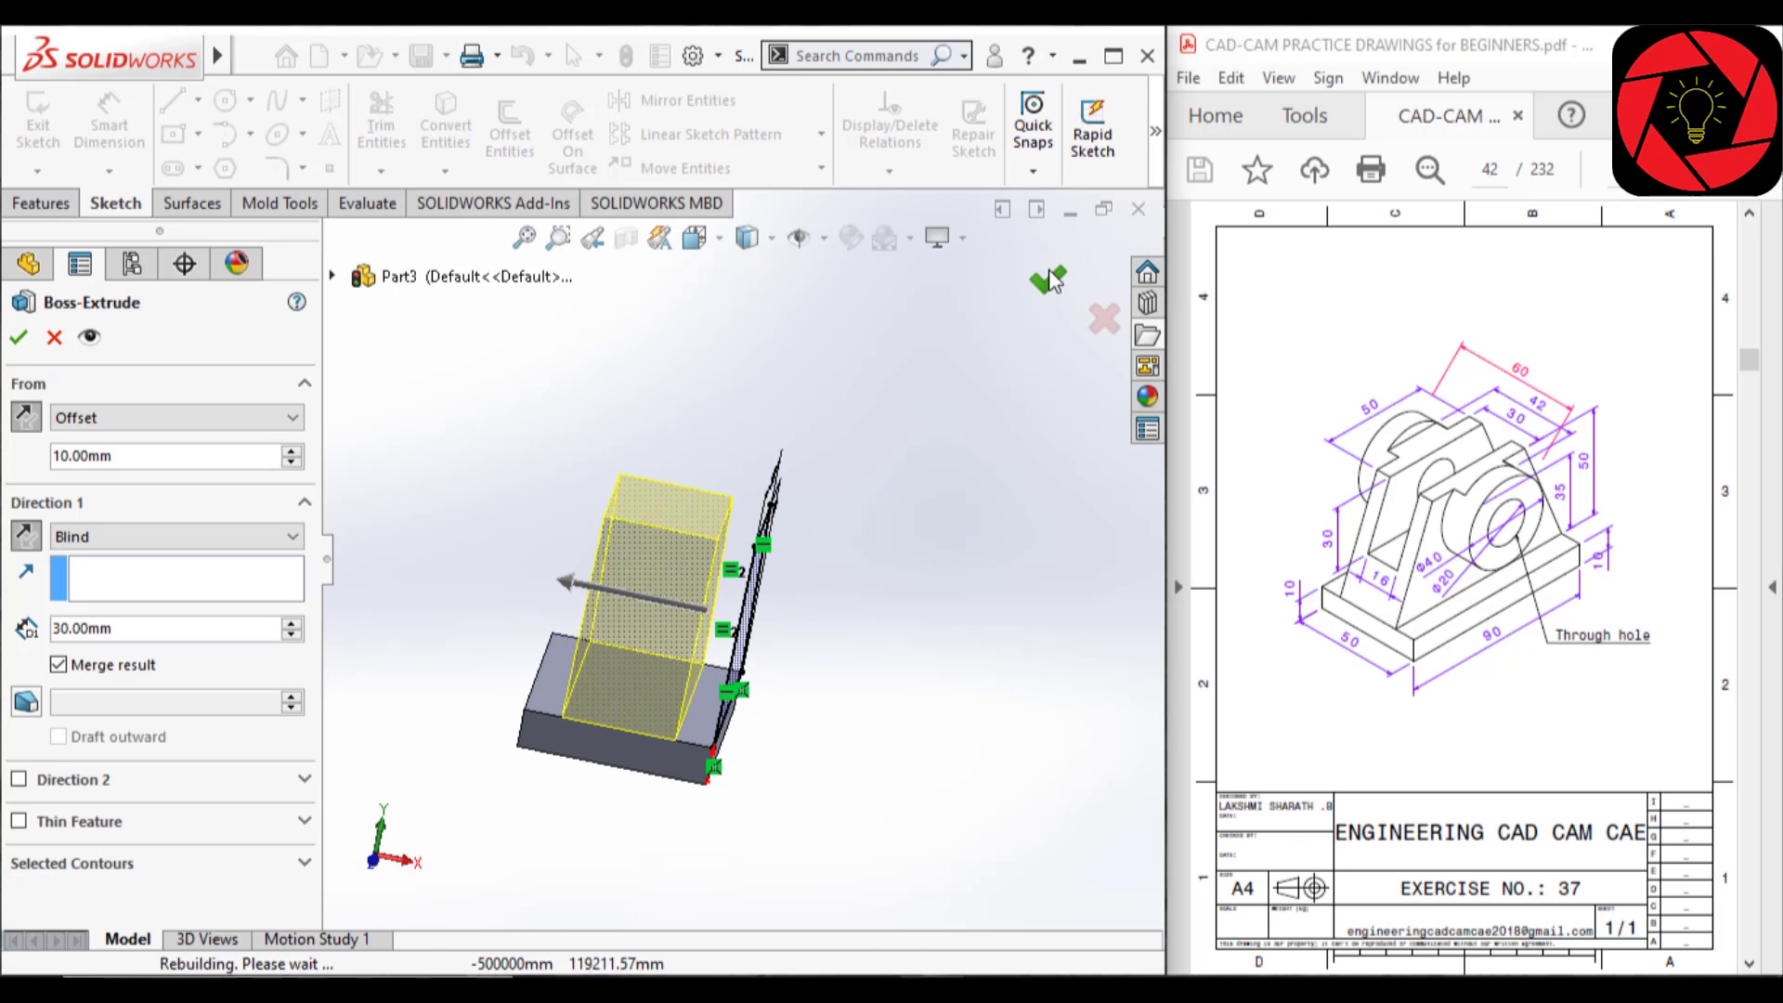
# - On the base plate's 50 mm wide end face, sketch a rectangle about 21 x 29 mm hanging from the upright's top edge
pyautogui.moveTo(659, 604); pyautogui.dragTo(604, 557, button='middle')
pyautogui.click(594, 733)
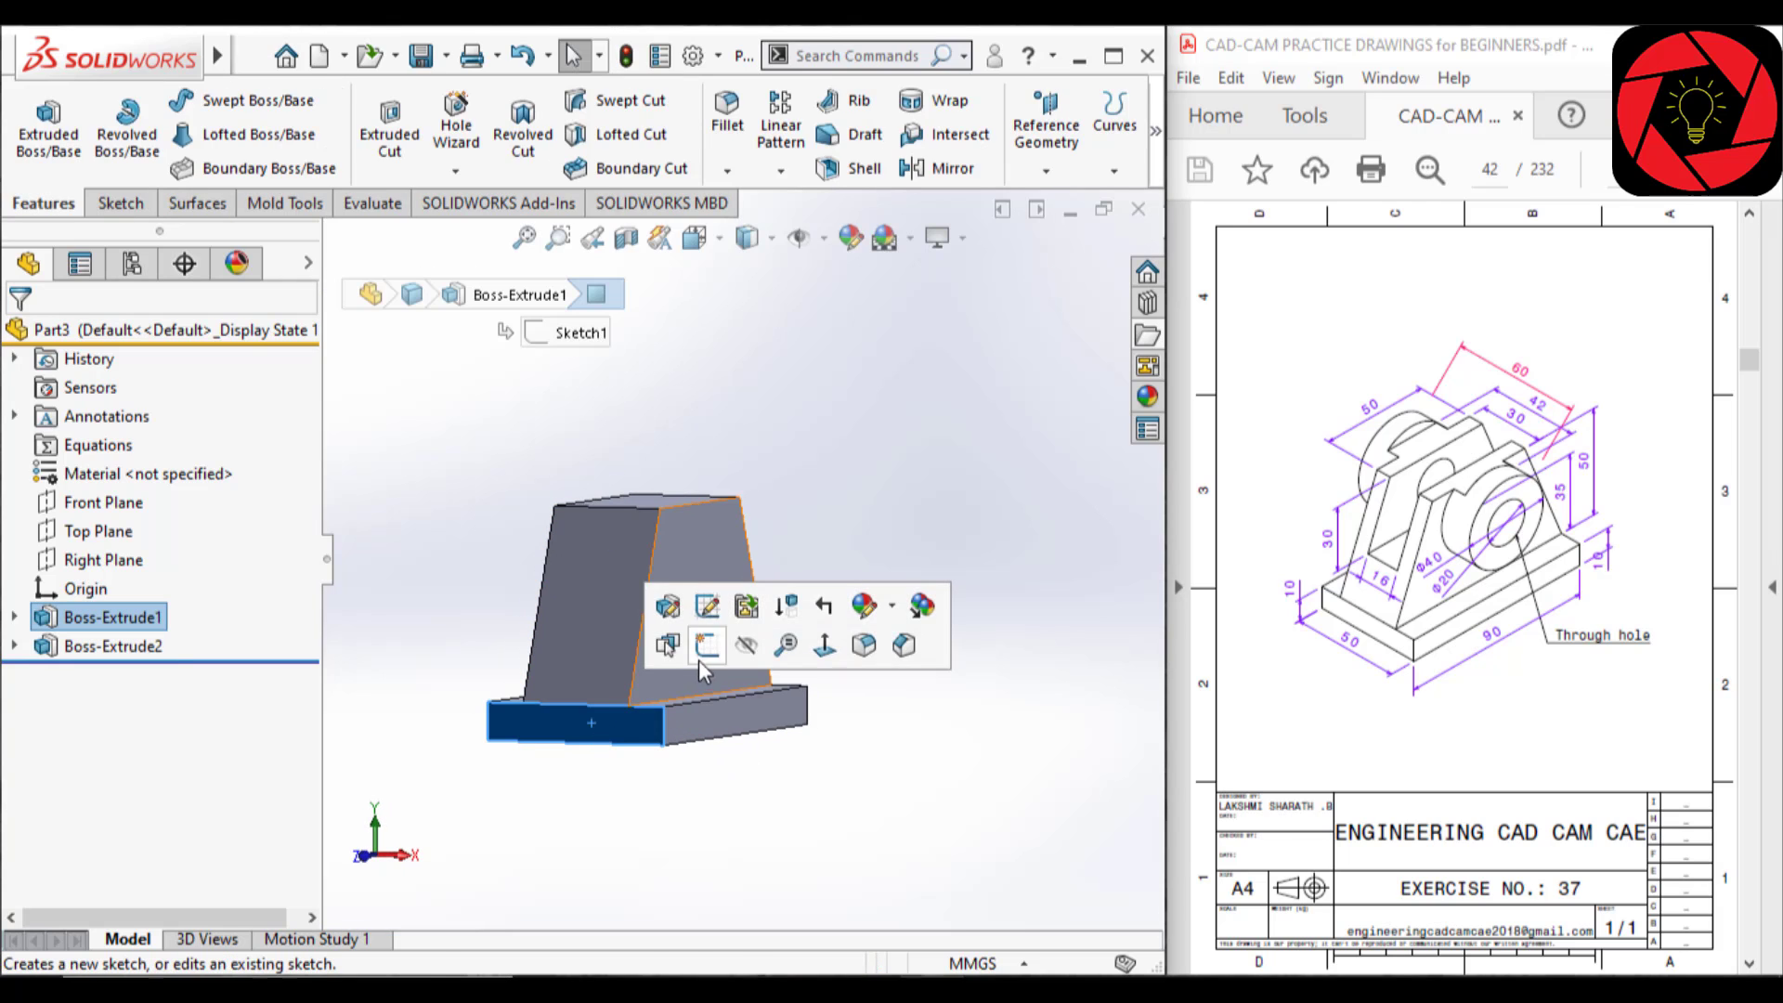
pyautogui.click(702, 656)
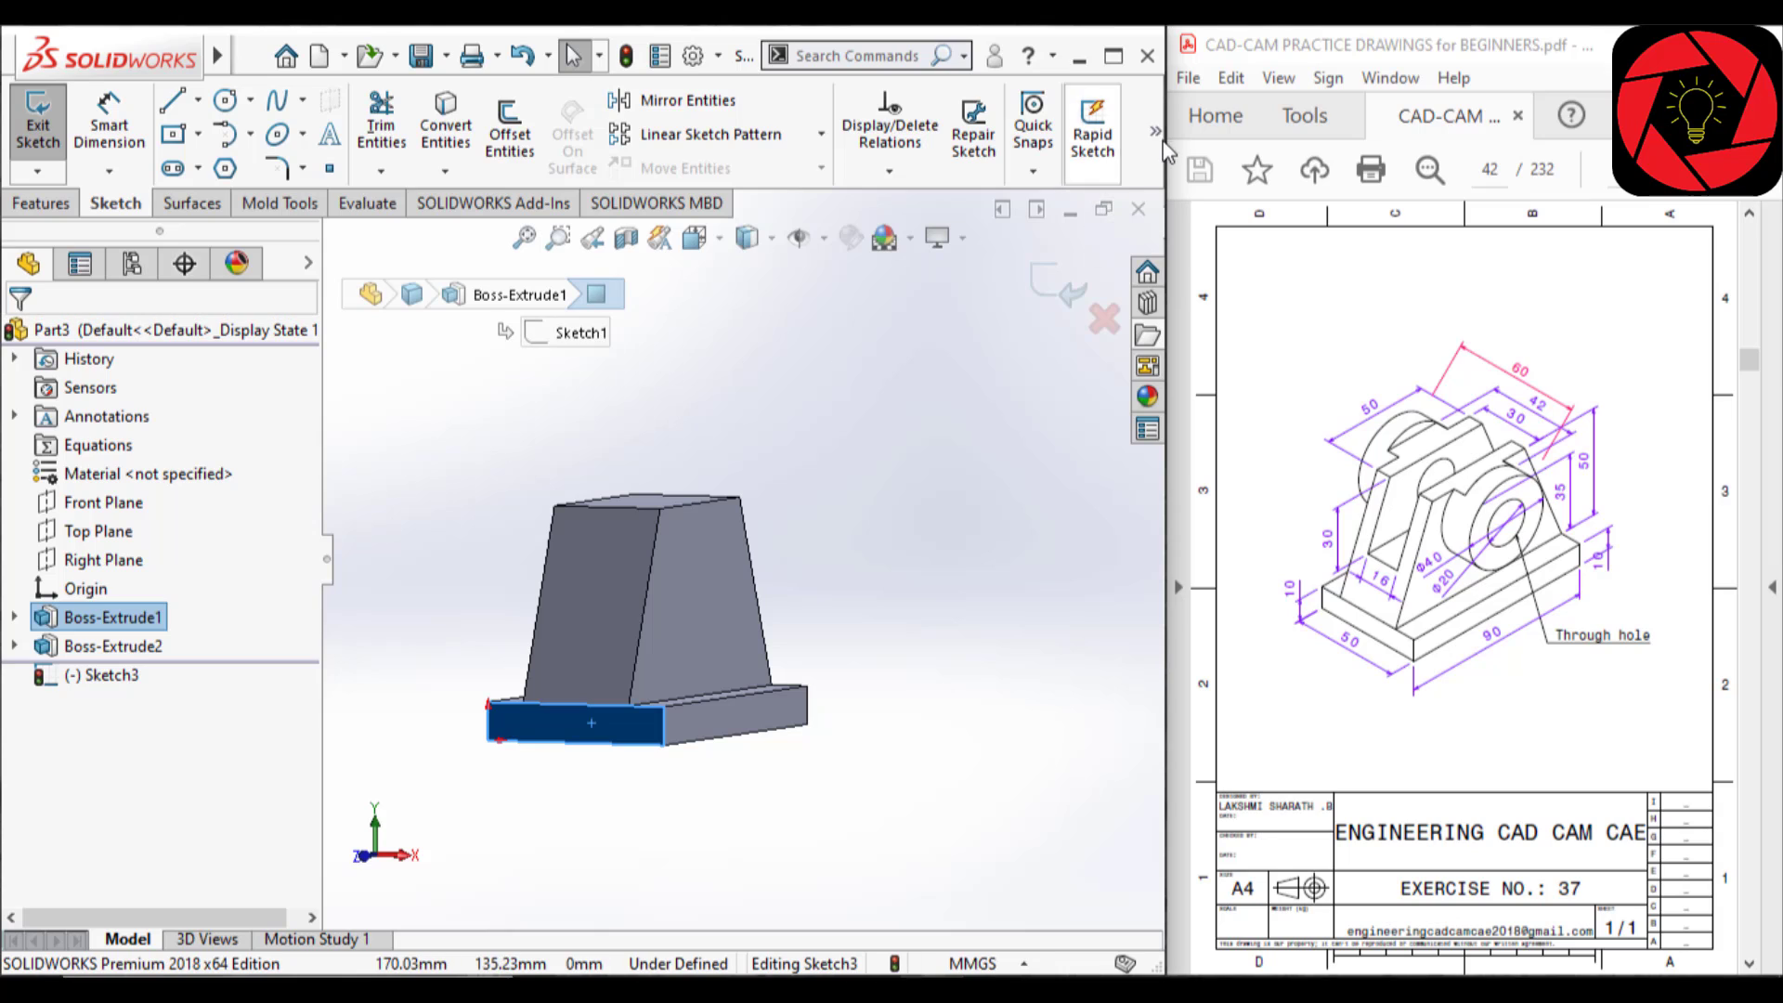
pyautogui.moveTo(1161, 135)
pyautogui.click(1119, 251)
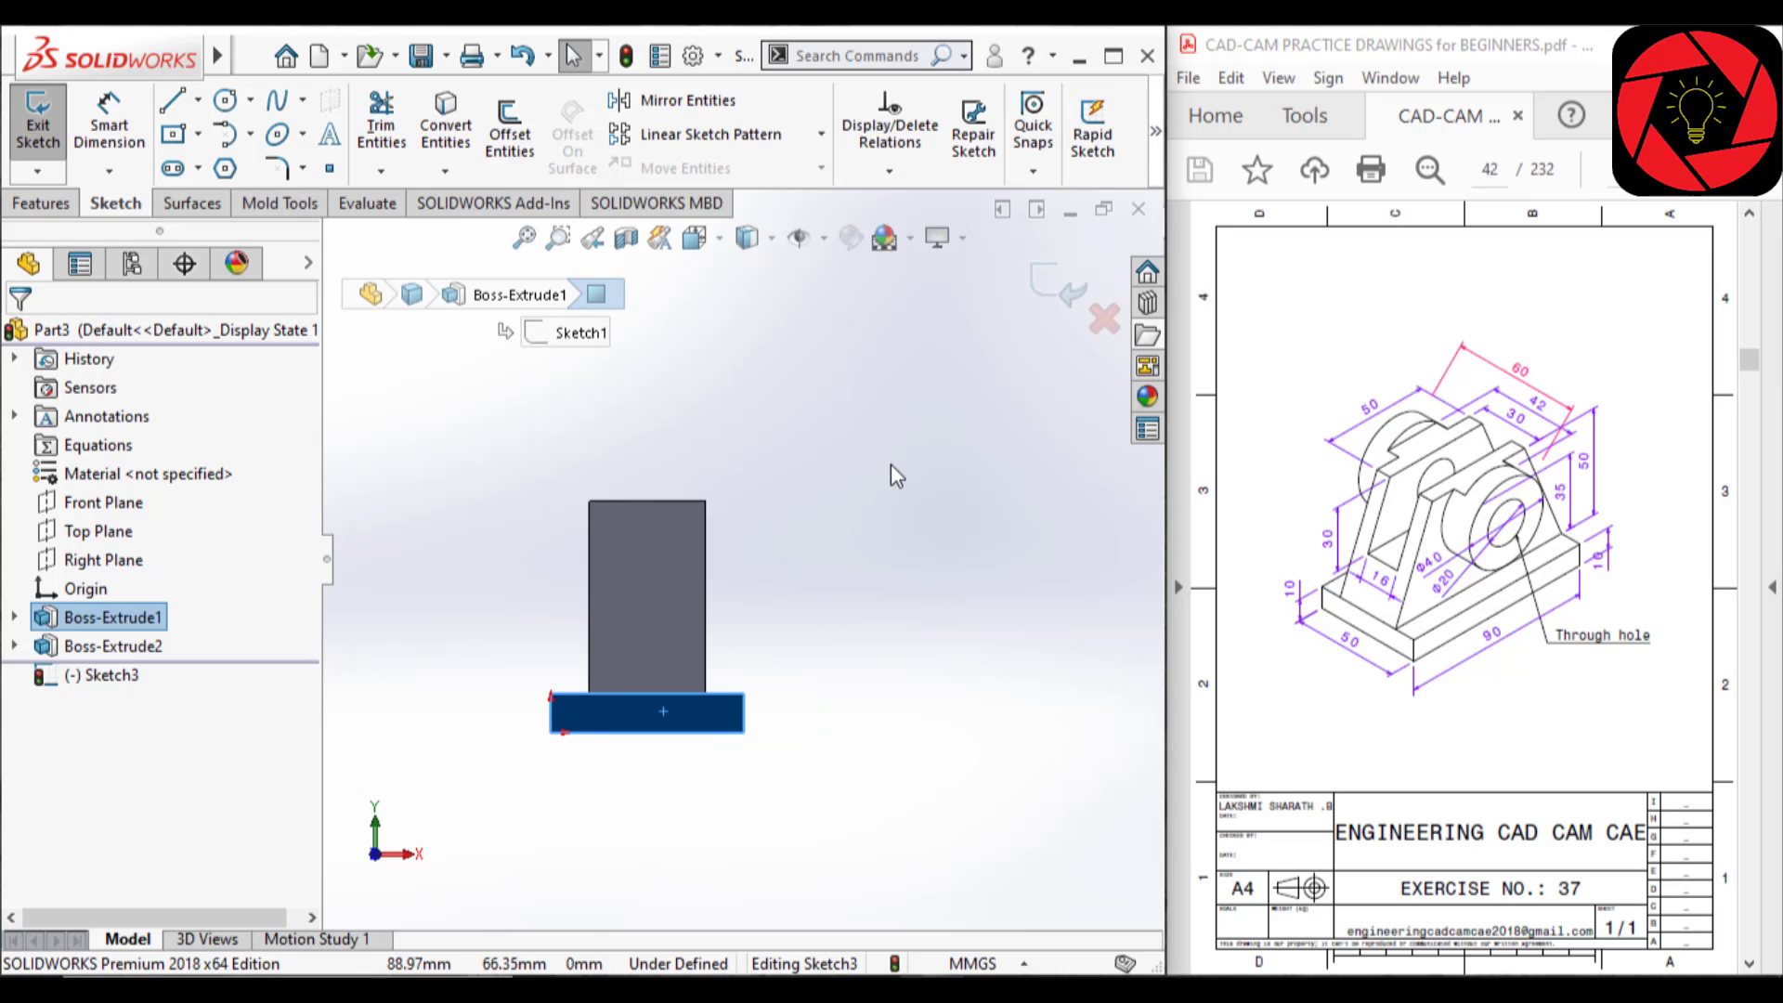
pyautogui.moveTo(568, 493); pyautogui.dragTo(652, 518, button='right')
pyautogui.scroll(-4, 592, 511)
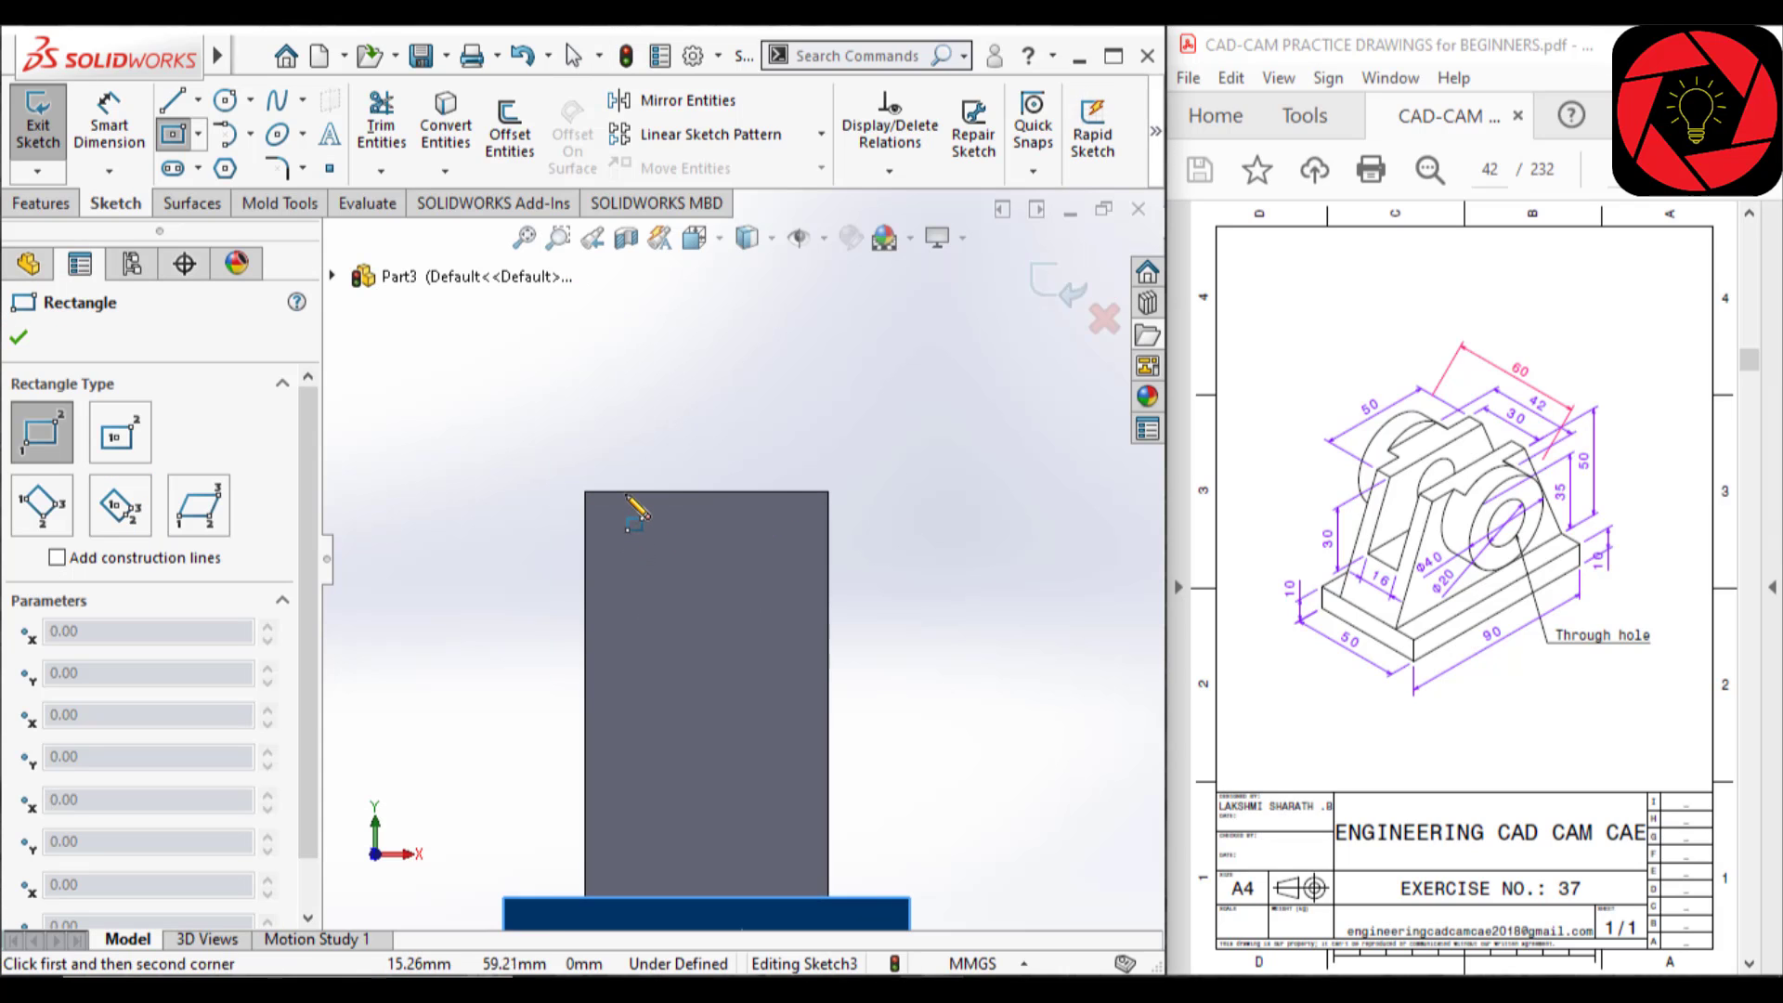
pyautogui.click(625, 494)
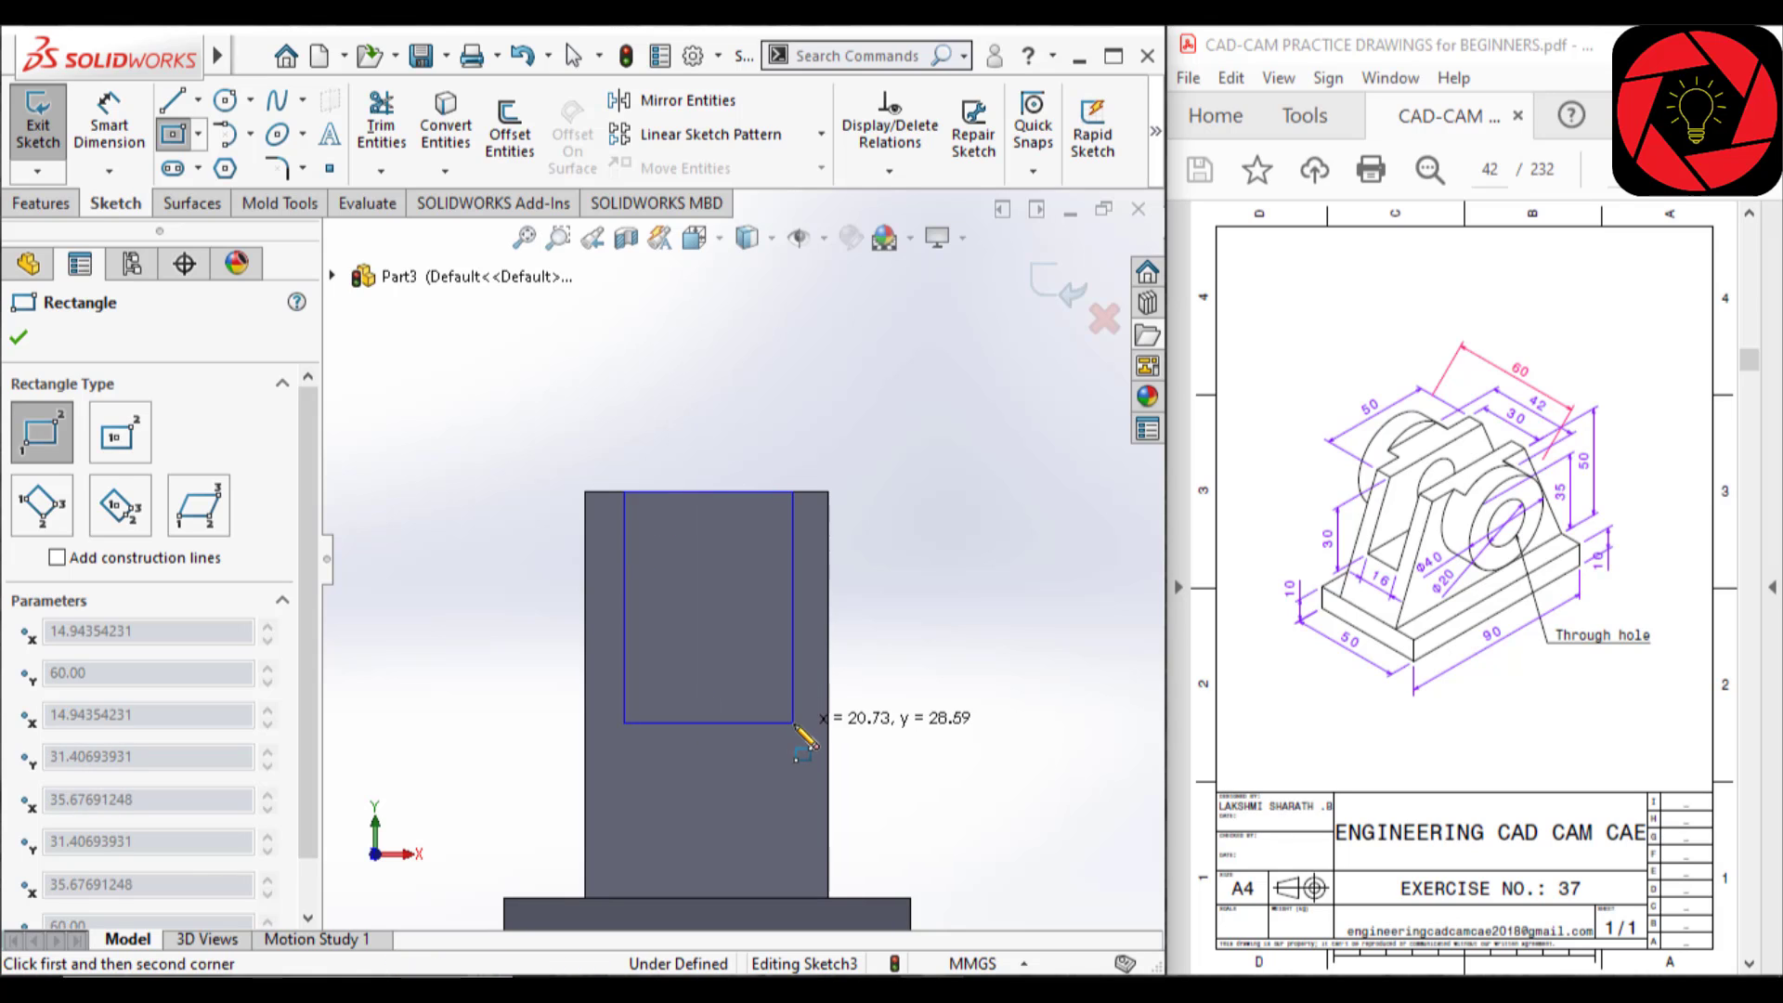
pyautogui.click(794, 723)
pyautogui.press('Escape')
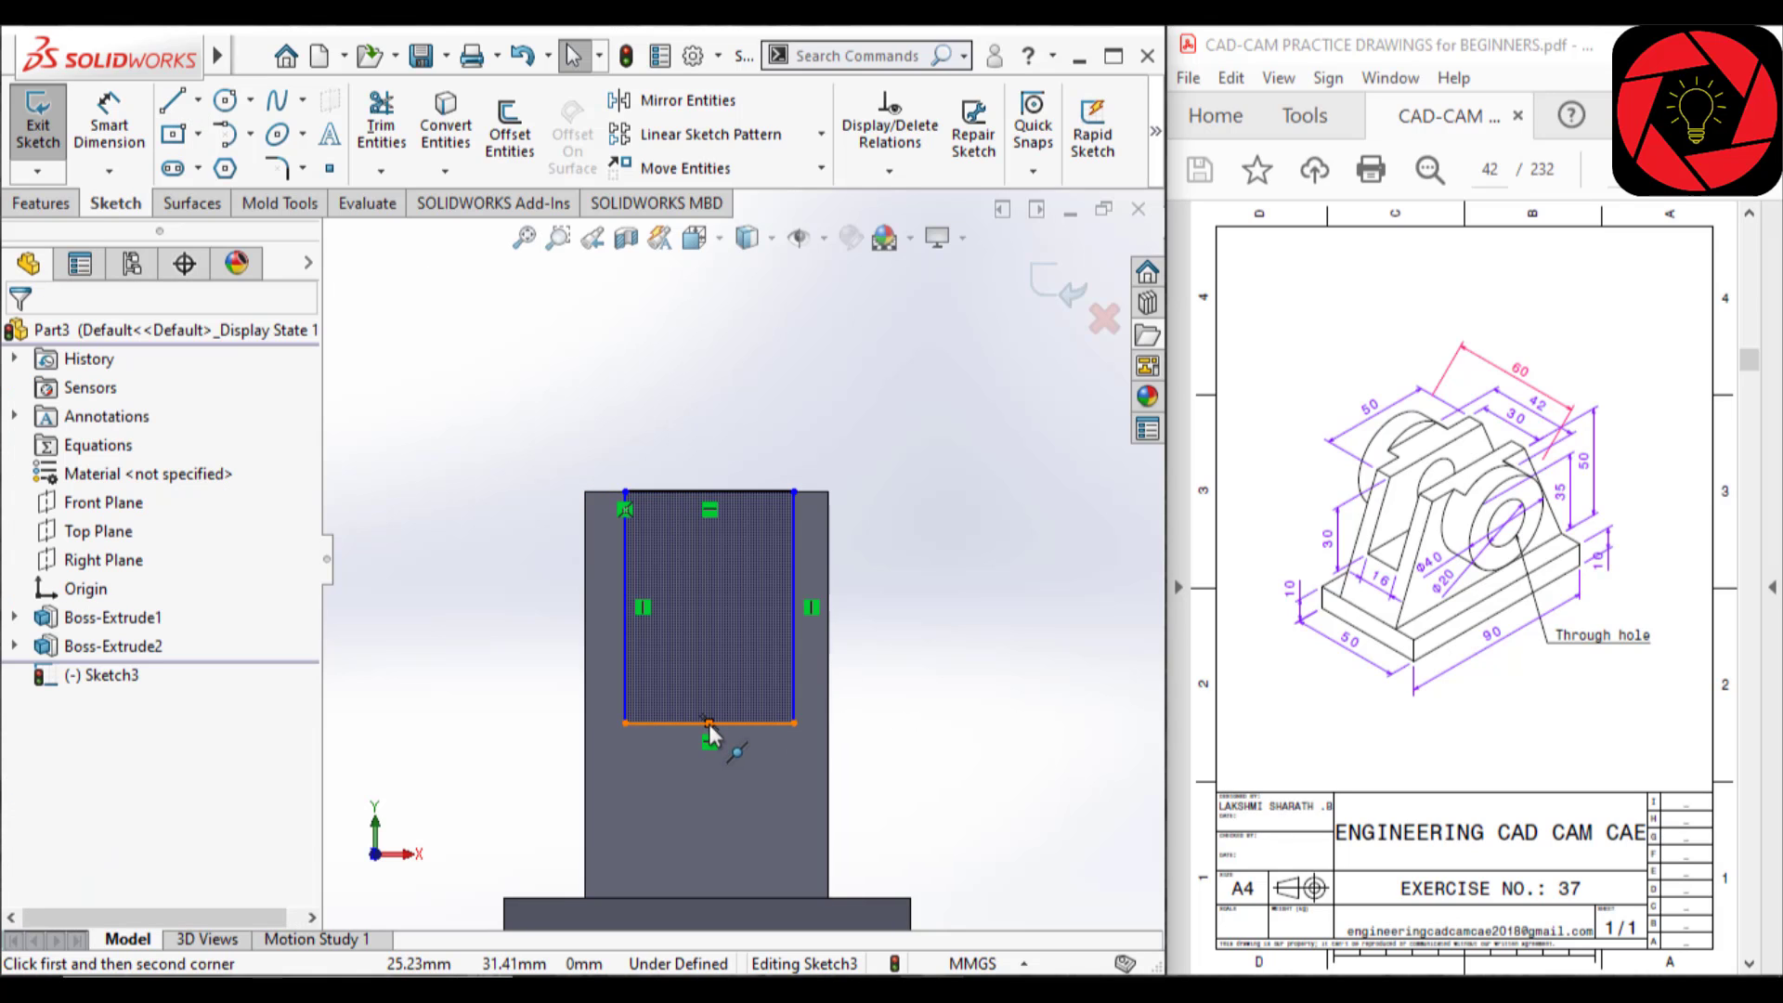
# - Align the midpoint of the rectangle's bottom edge vertically with the midpoint of the upright's bottom edge
pyautogui.click(710, 723)
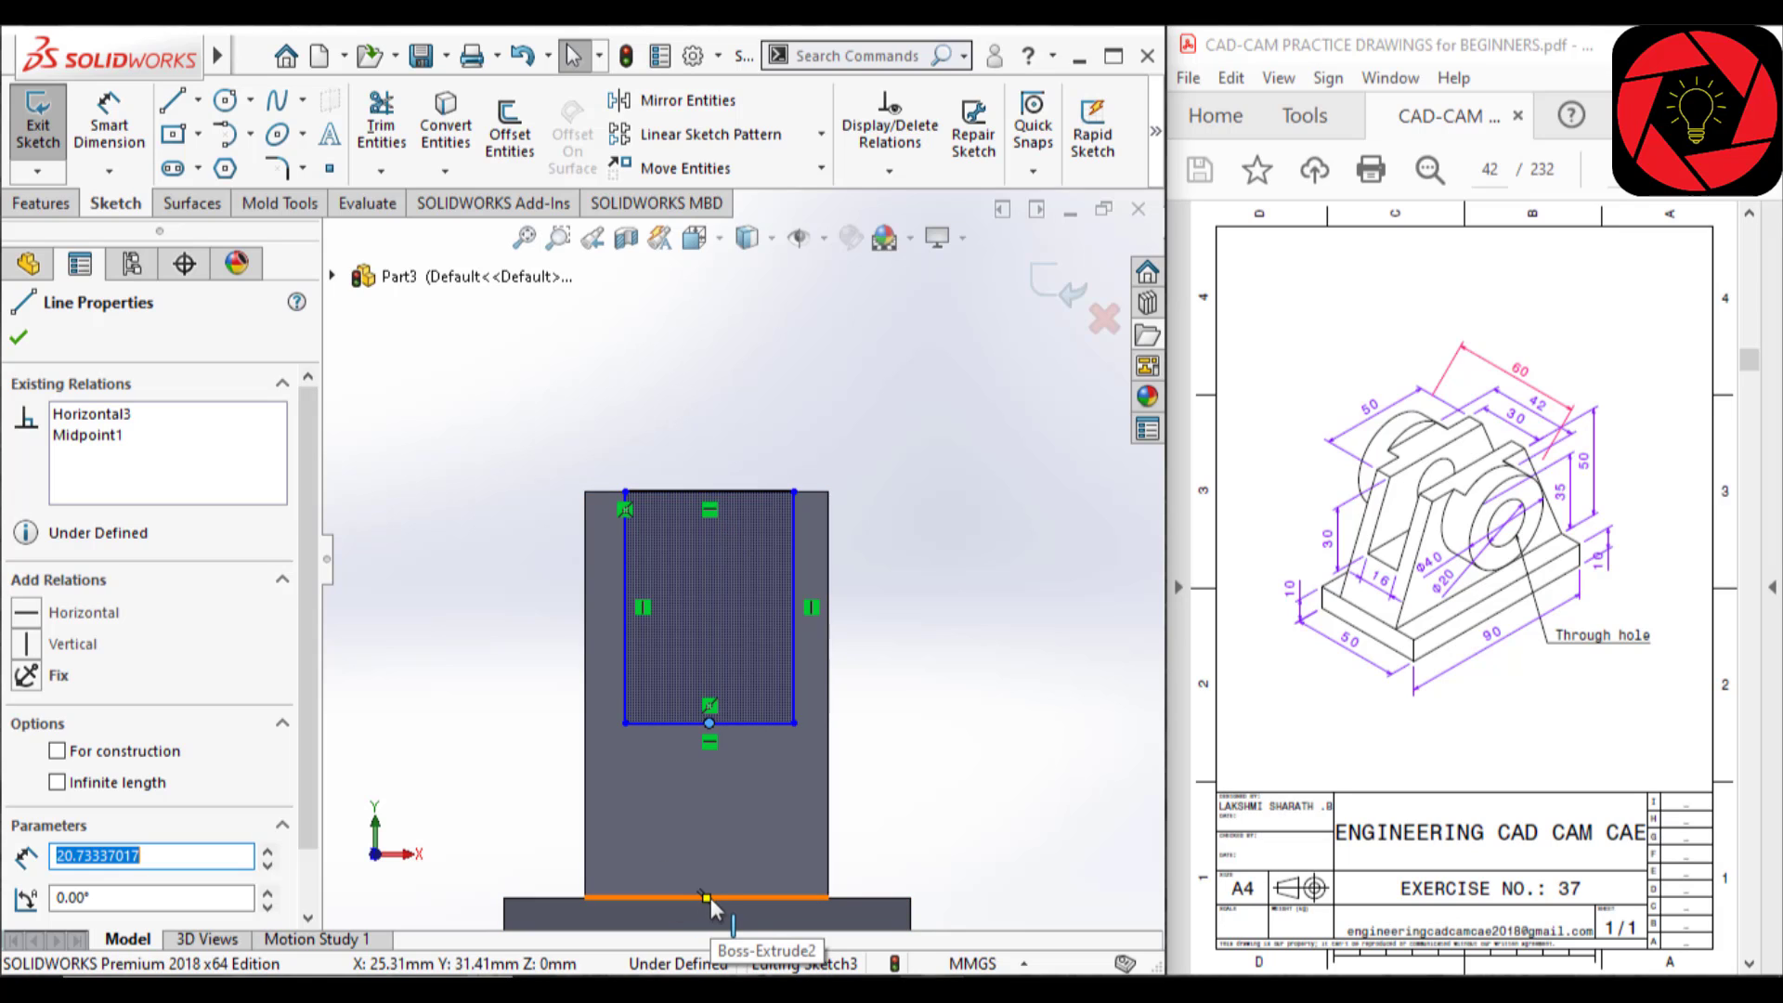
pyautogui.keyDown('ctrl'); pyautogui.click(708, 899); pyautogui.keyUp('ctrl')
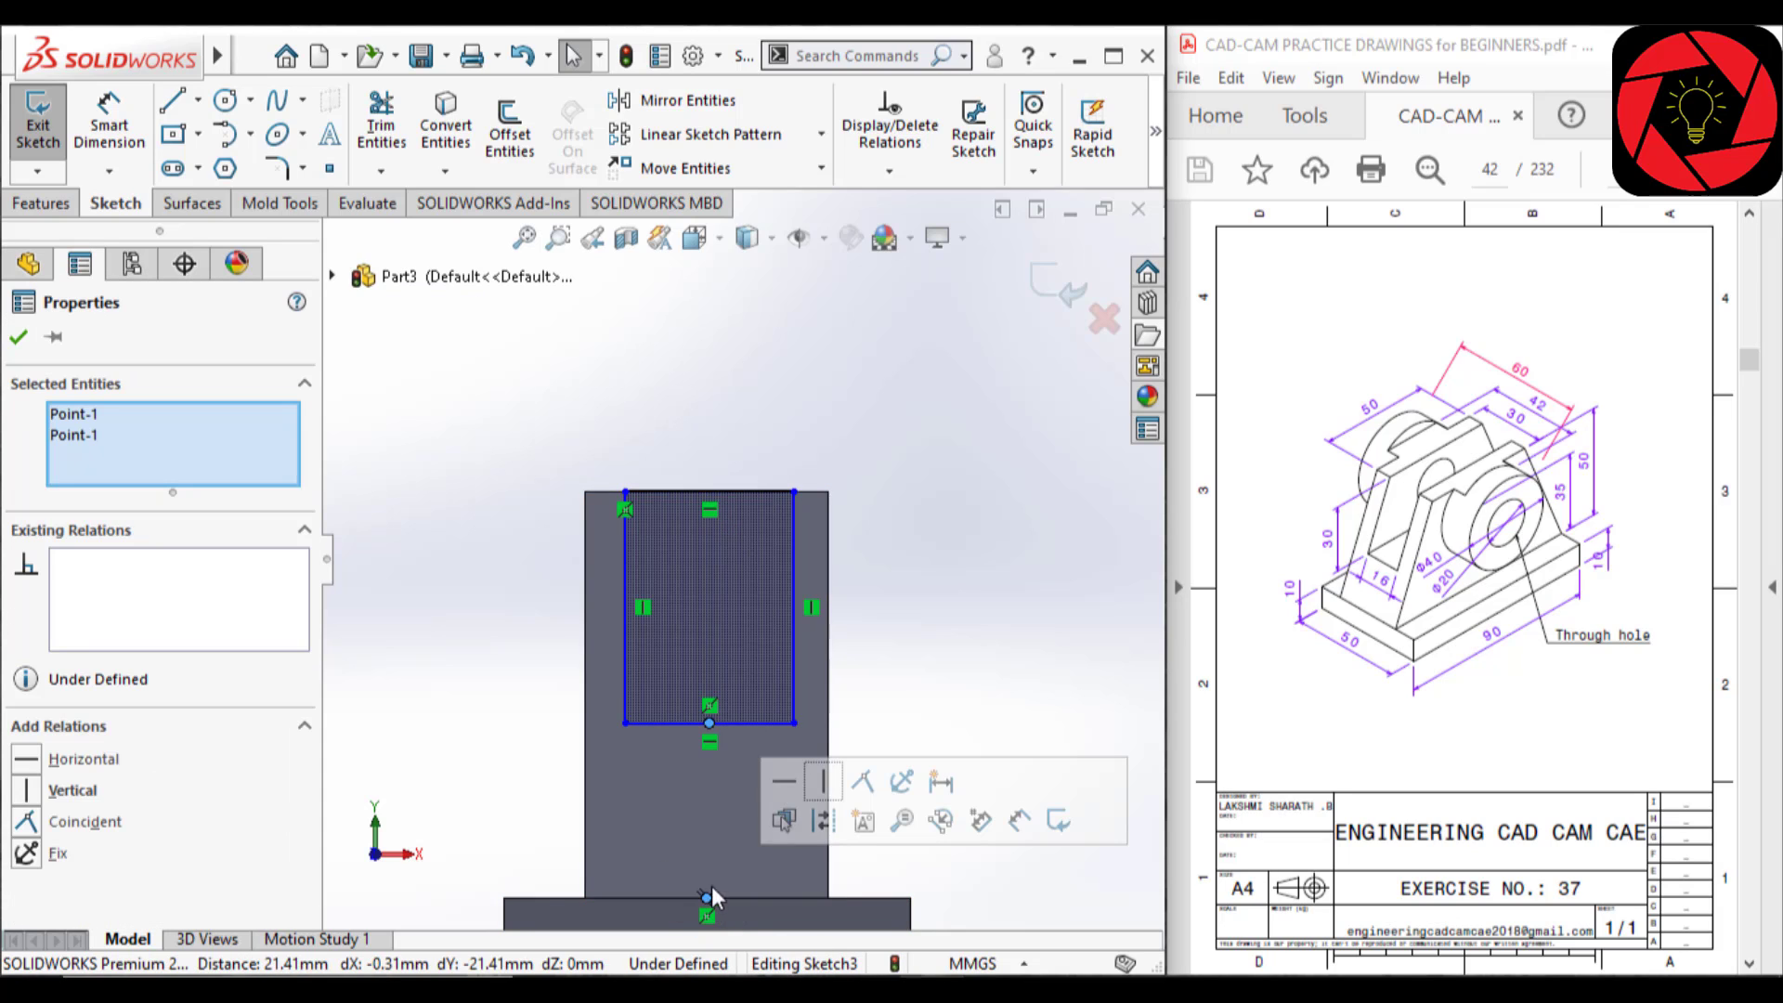
pyautogui.click(824, 787)
pyautogui.click(981, 681)
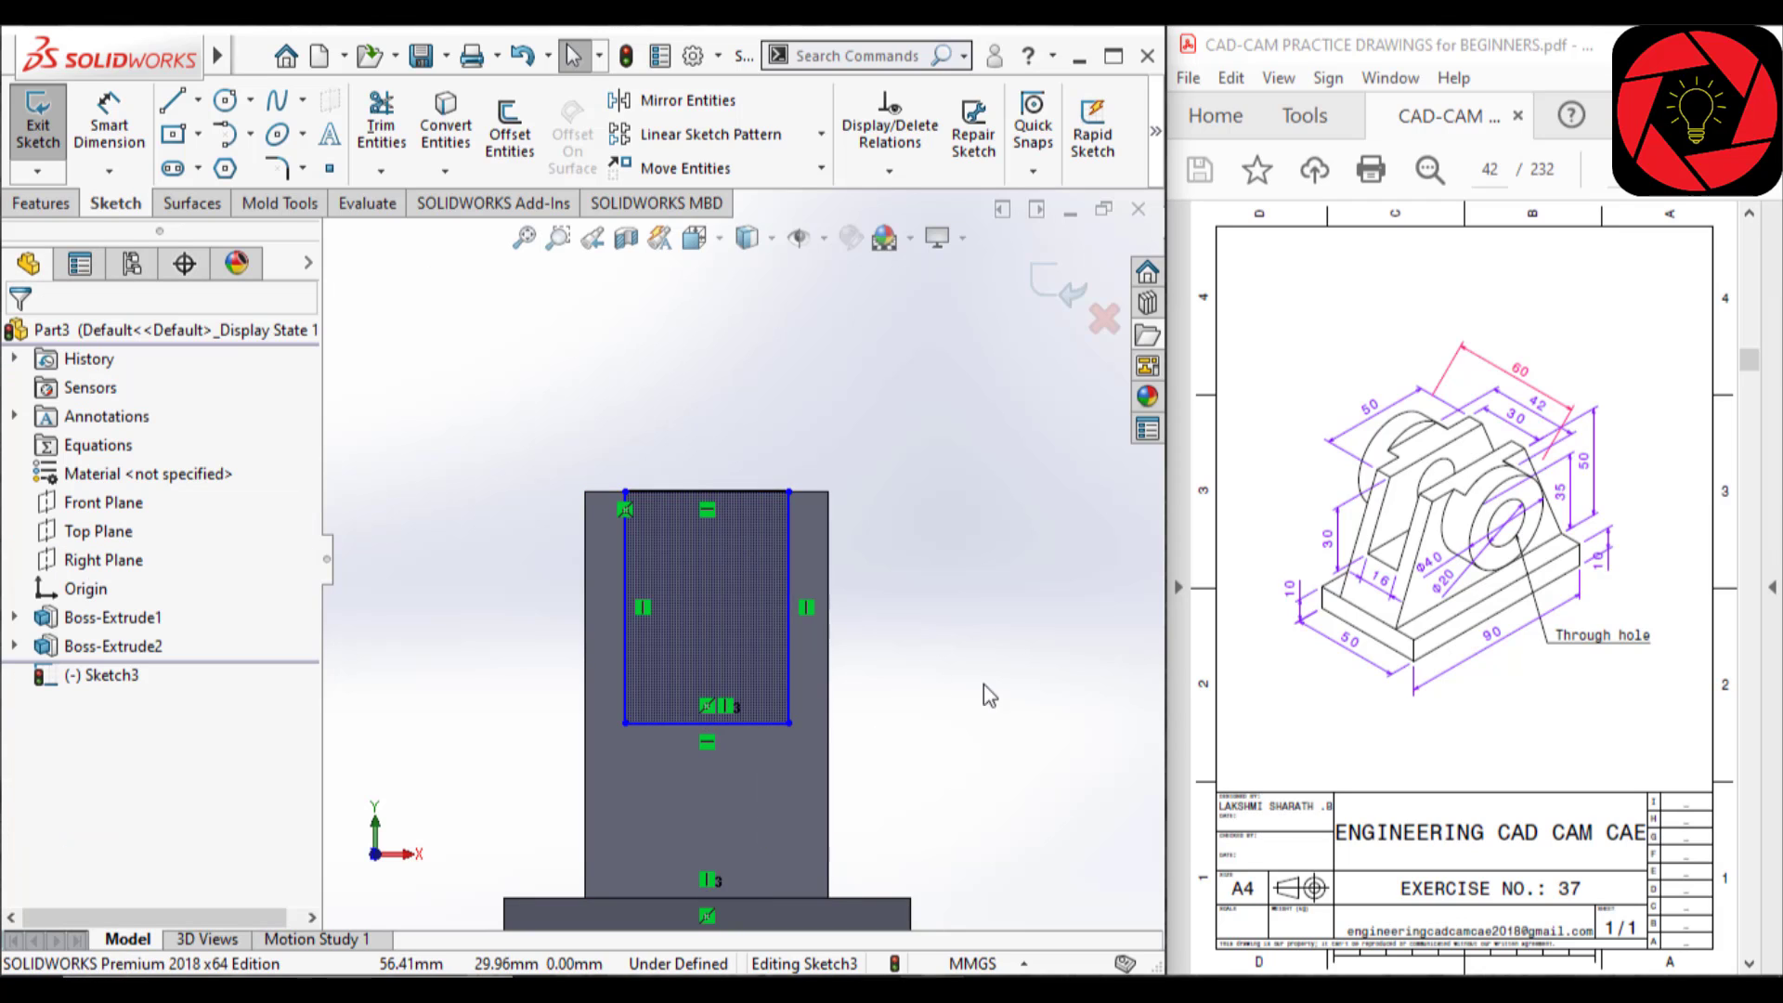
# - Dimension the rectangle's bottom edge to 16 mm
pyautogui.moveTo(983, 684); pyautogui.dragTo(1010, 572, button='right')
pyautogui.click(700, 722)
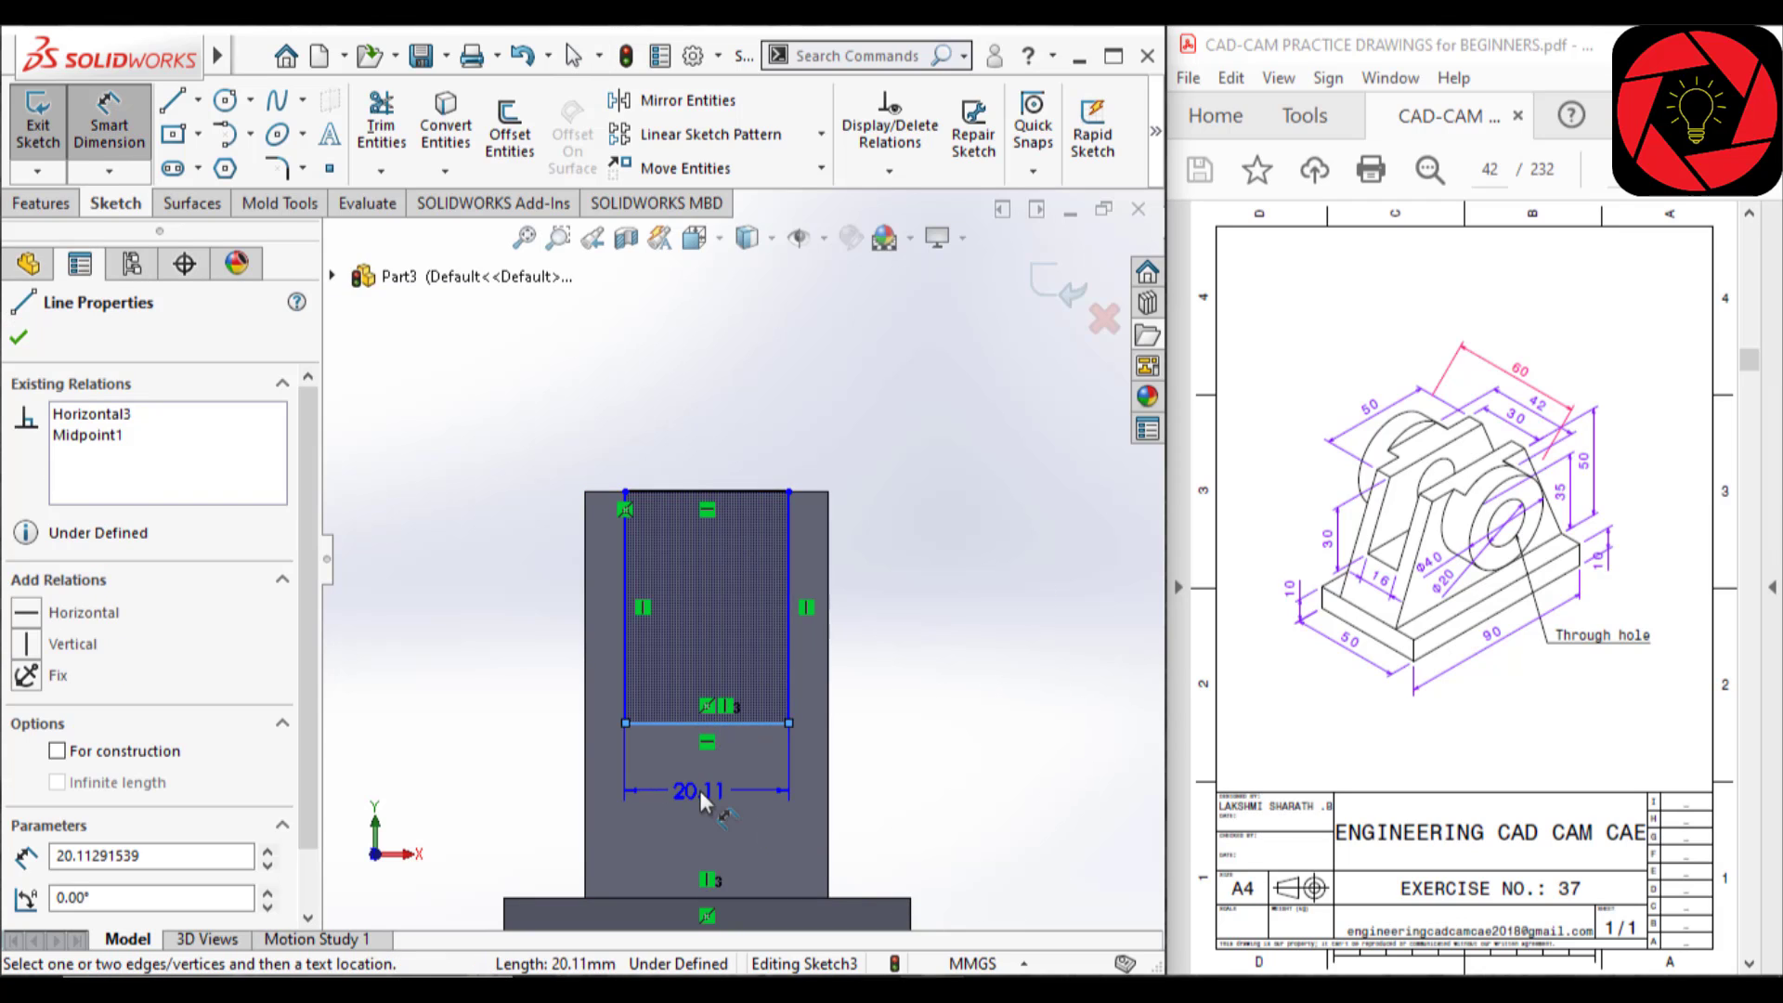
pyautogui.click(699, 791)
pyautogui.write('16')
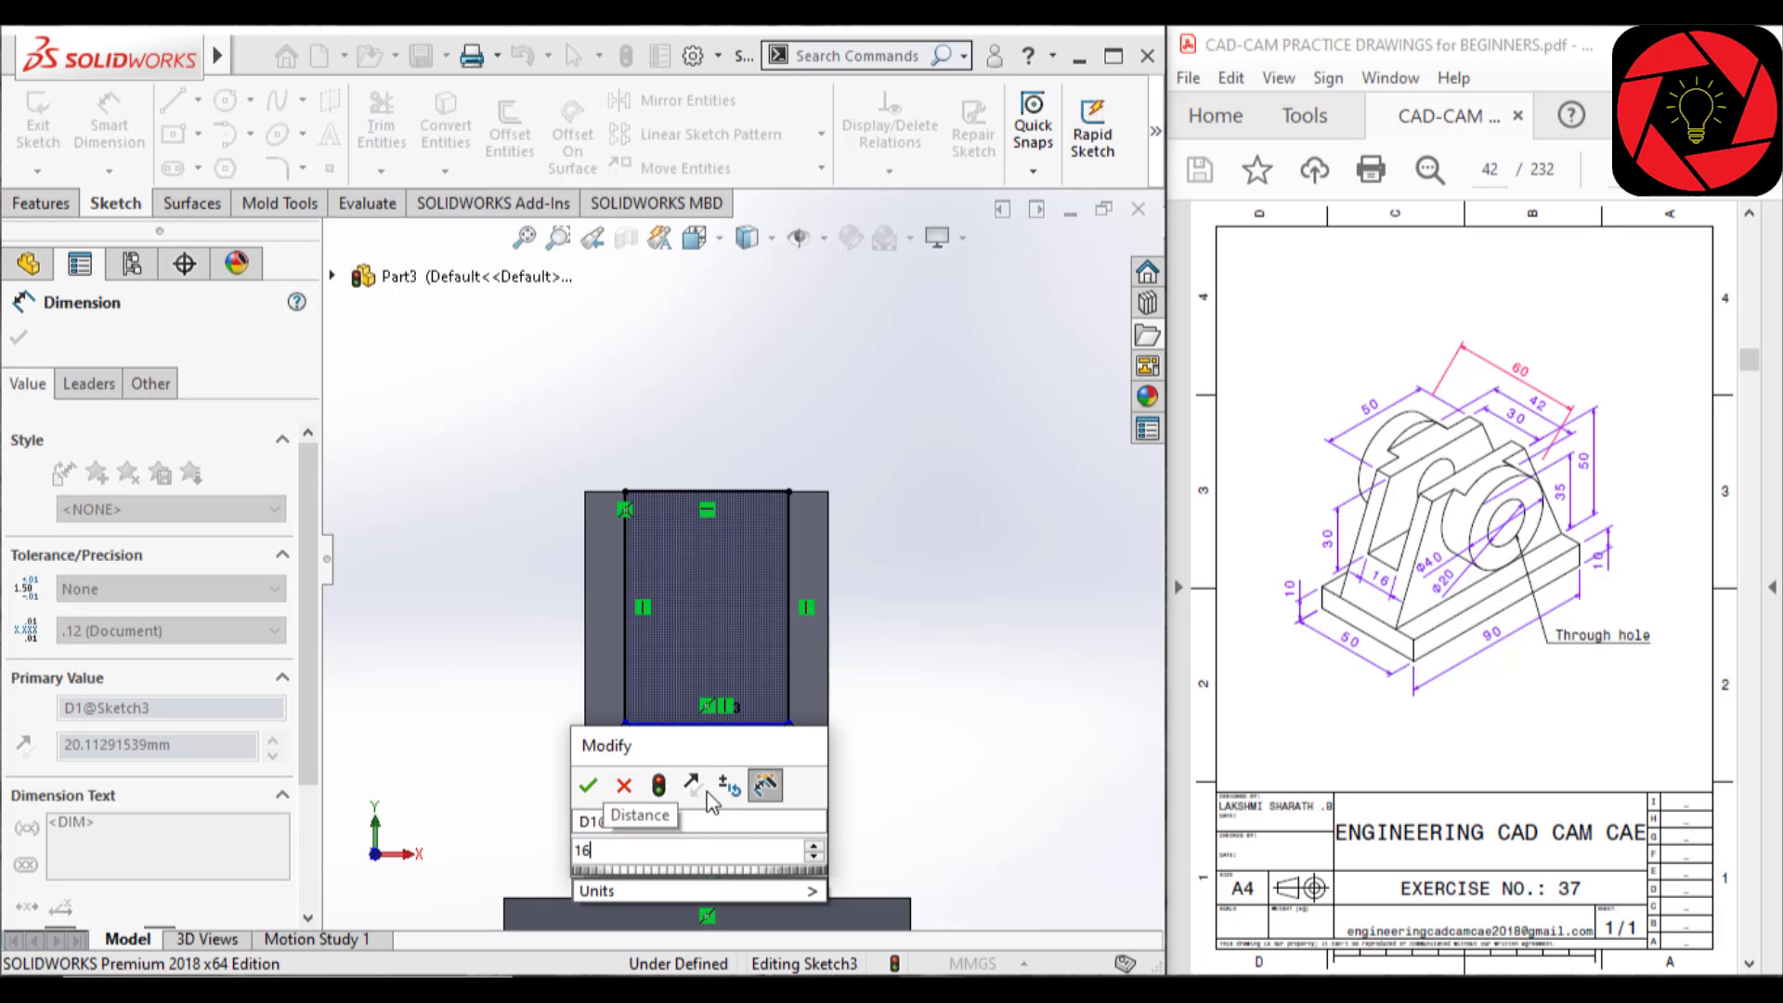
pyautogui.press('Return')
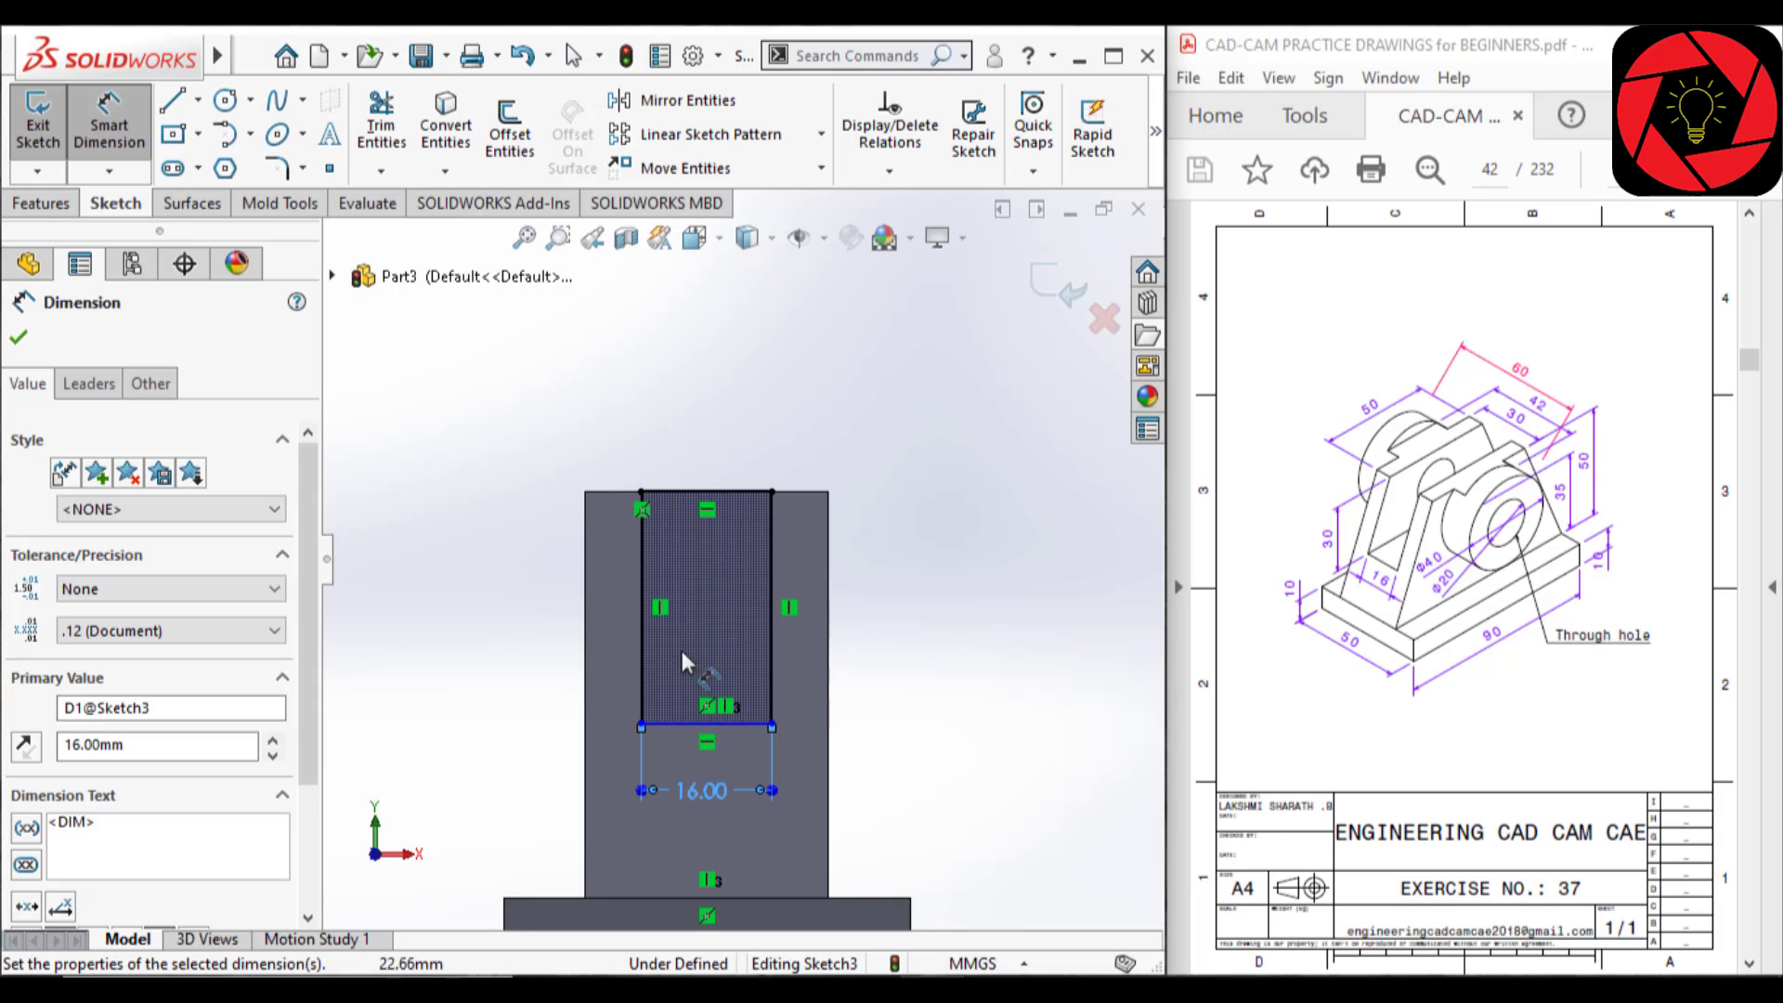
# - Dimension the rectangle's vertical side to 30 mm
pyautogui.click(640, 610)
pyautogui.click(516, 627)
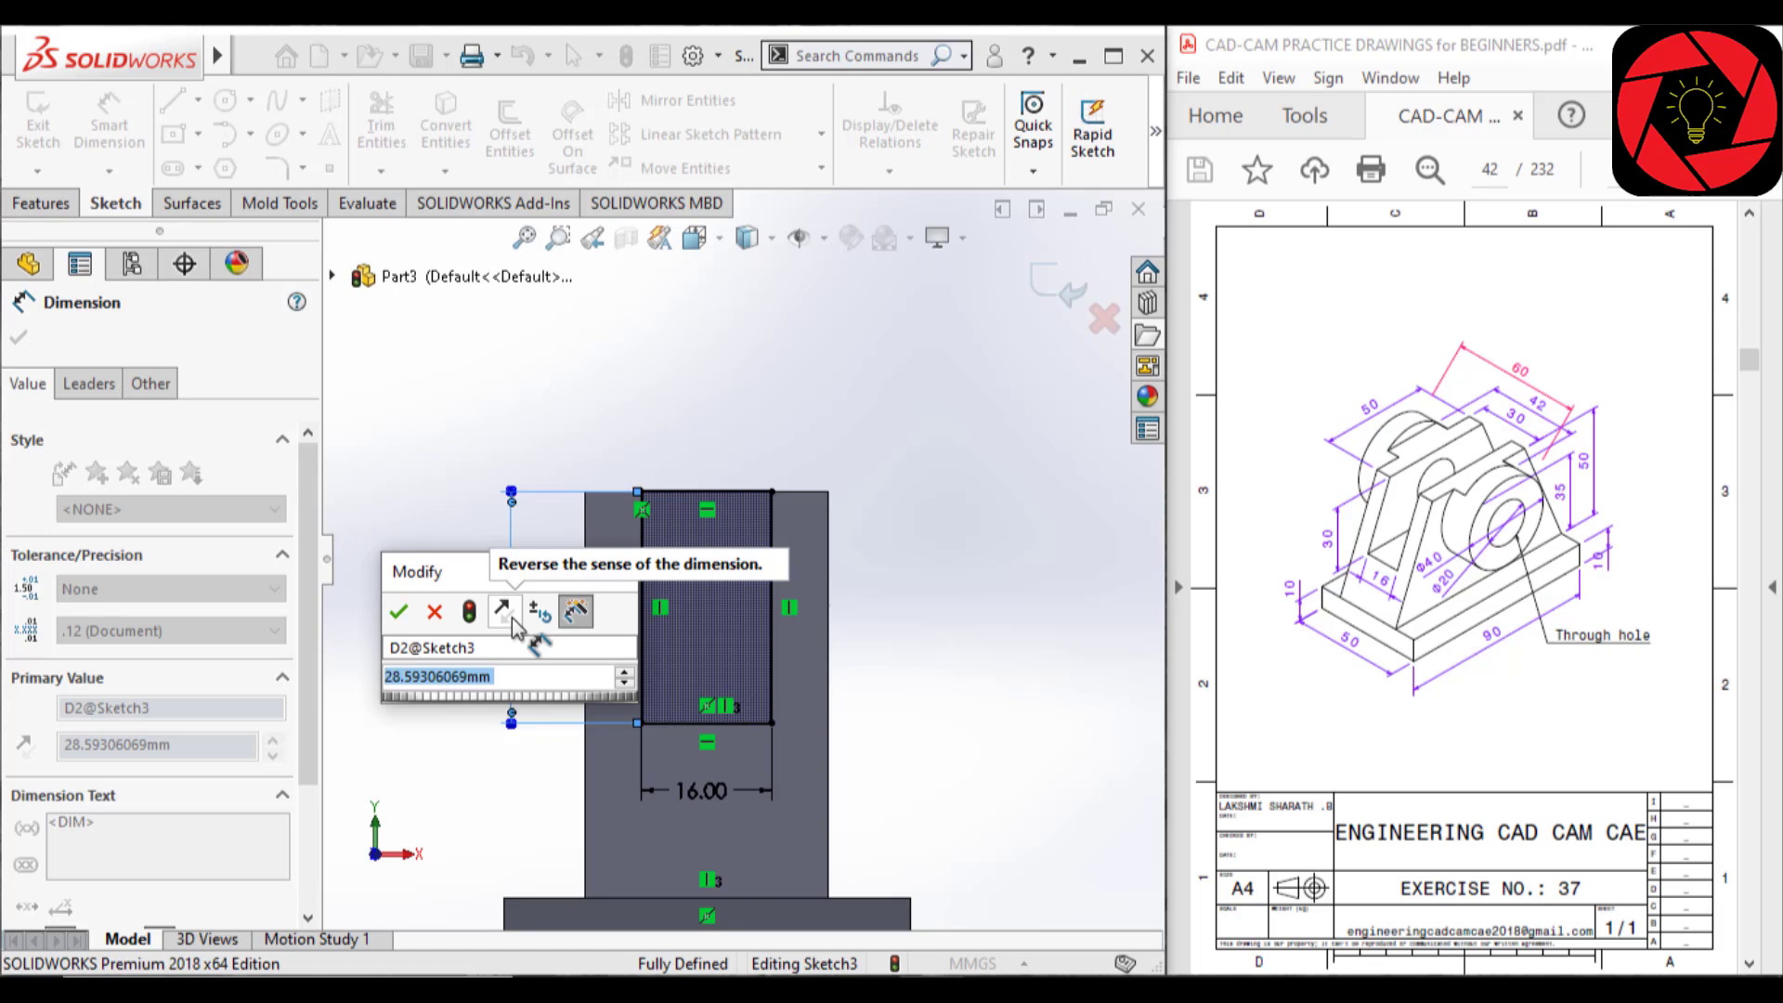
pyautogui.write('30')
pyautogui.press('Return')
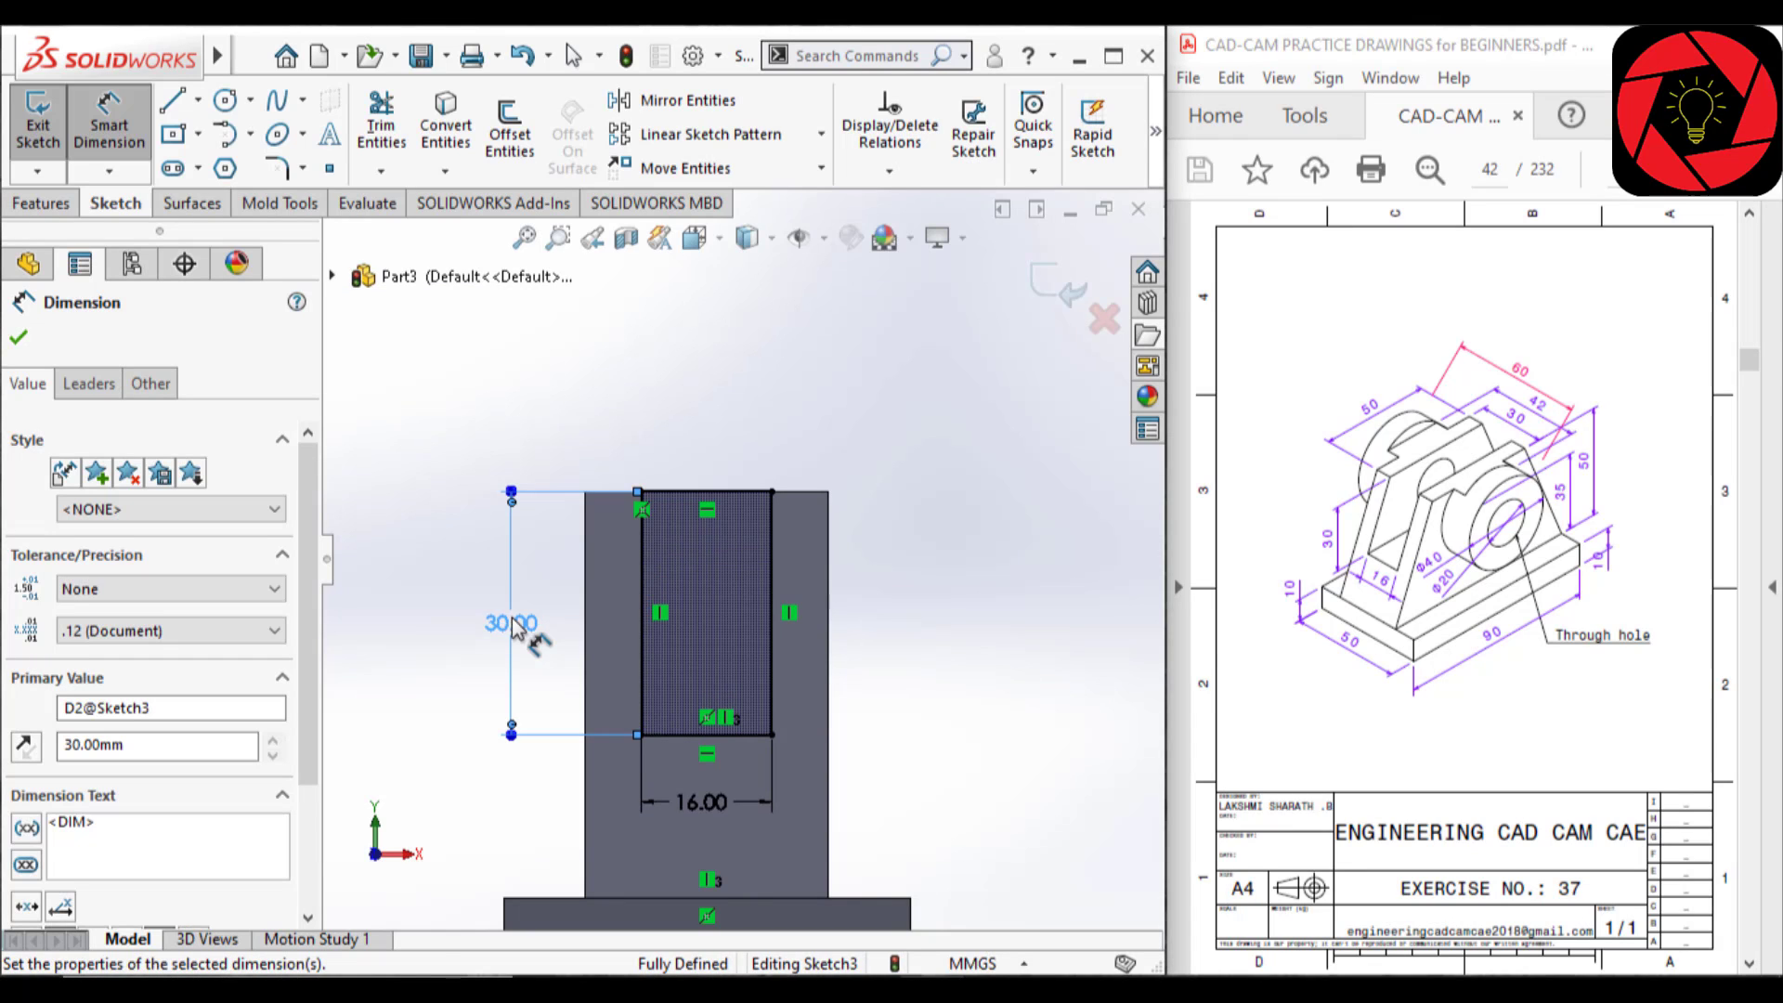
# - Cut the rectangle Through All to form the slot in the upright
pyautogui.click(41, 203)
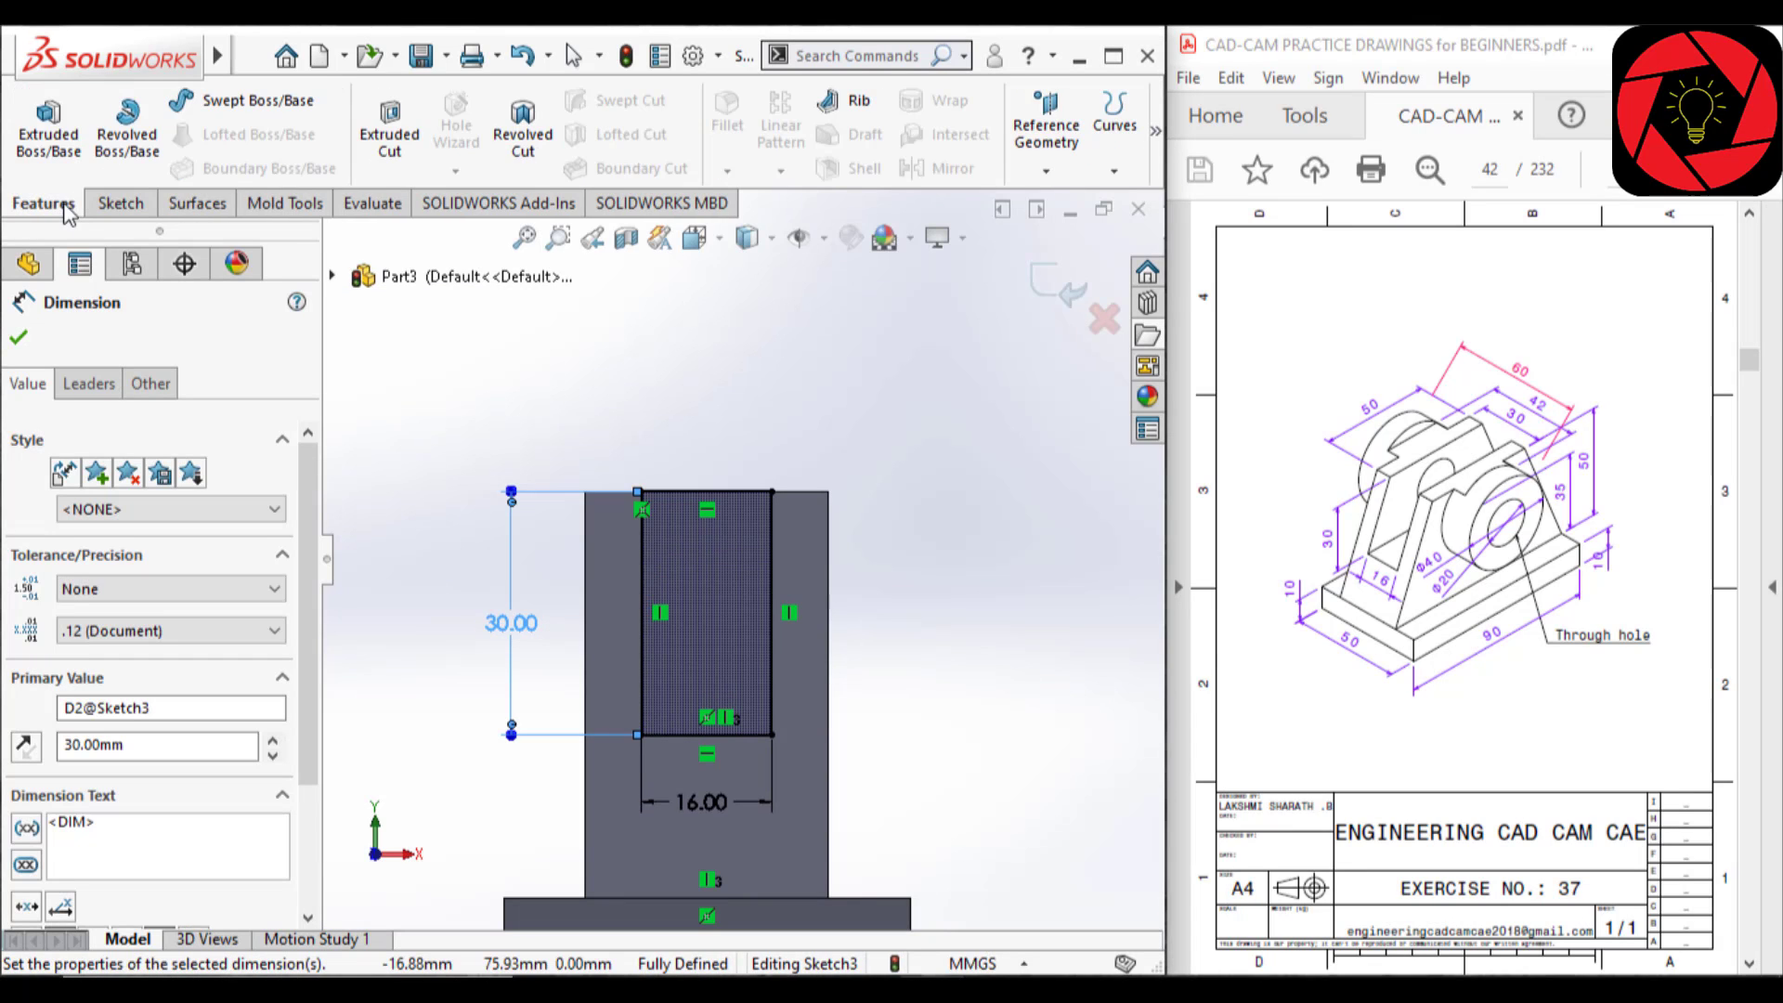
pyautogui.click(375, 129)
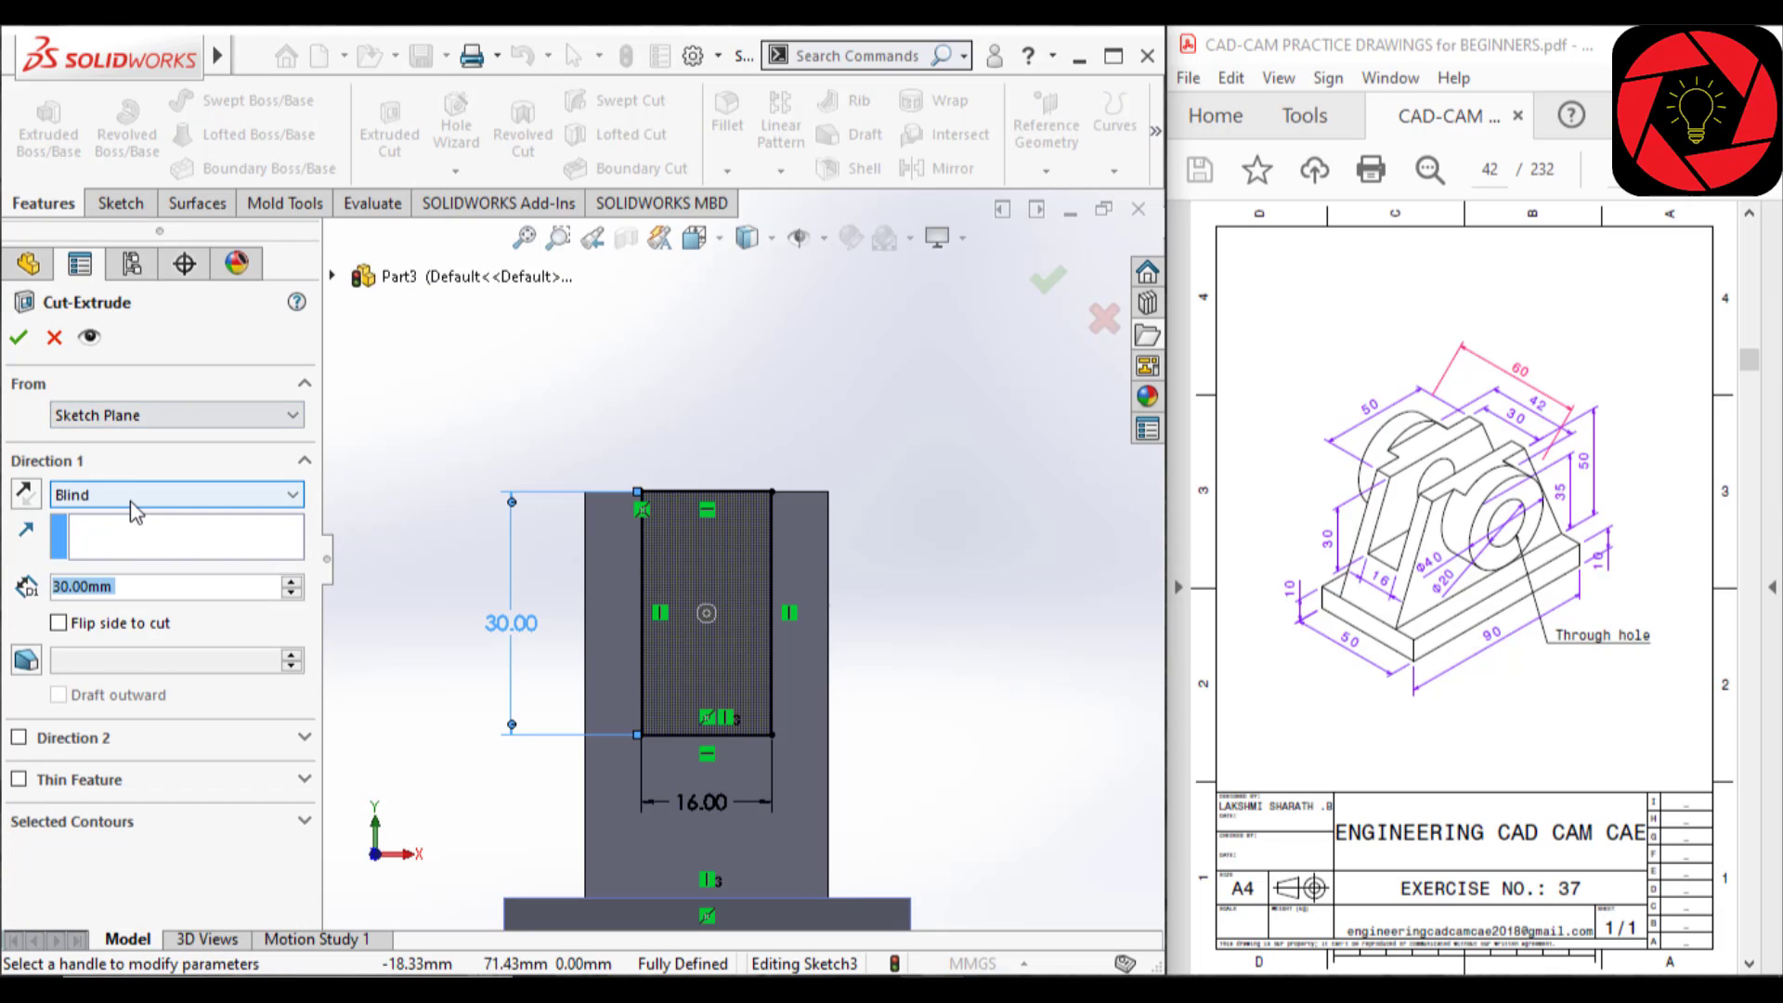
pyautogui.scroll(-1, 135, 510)
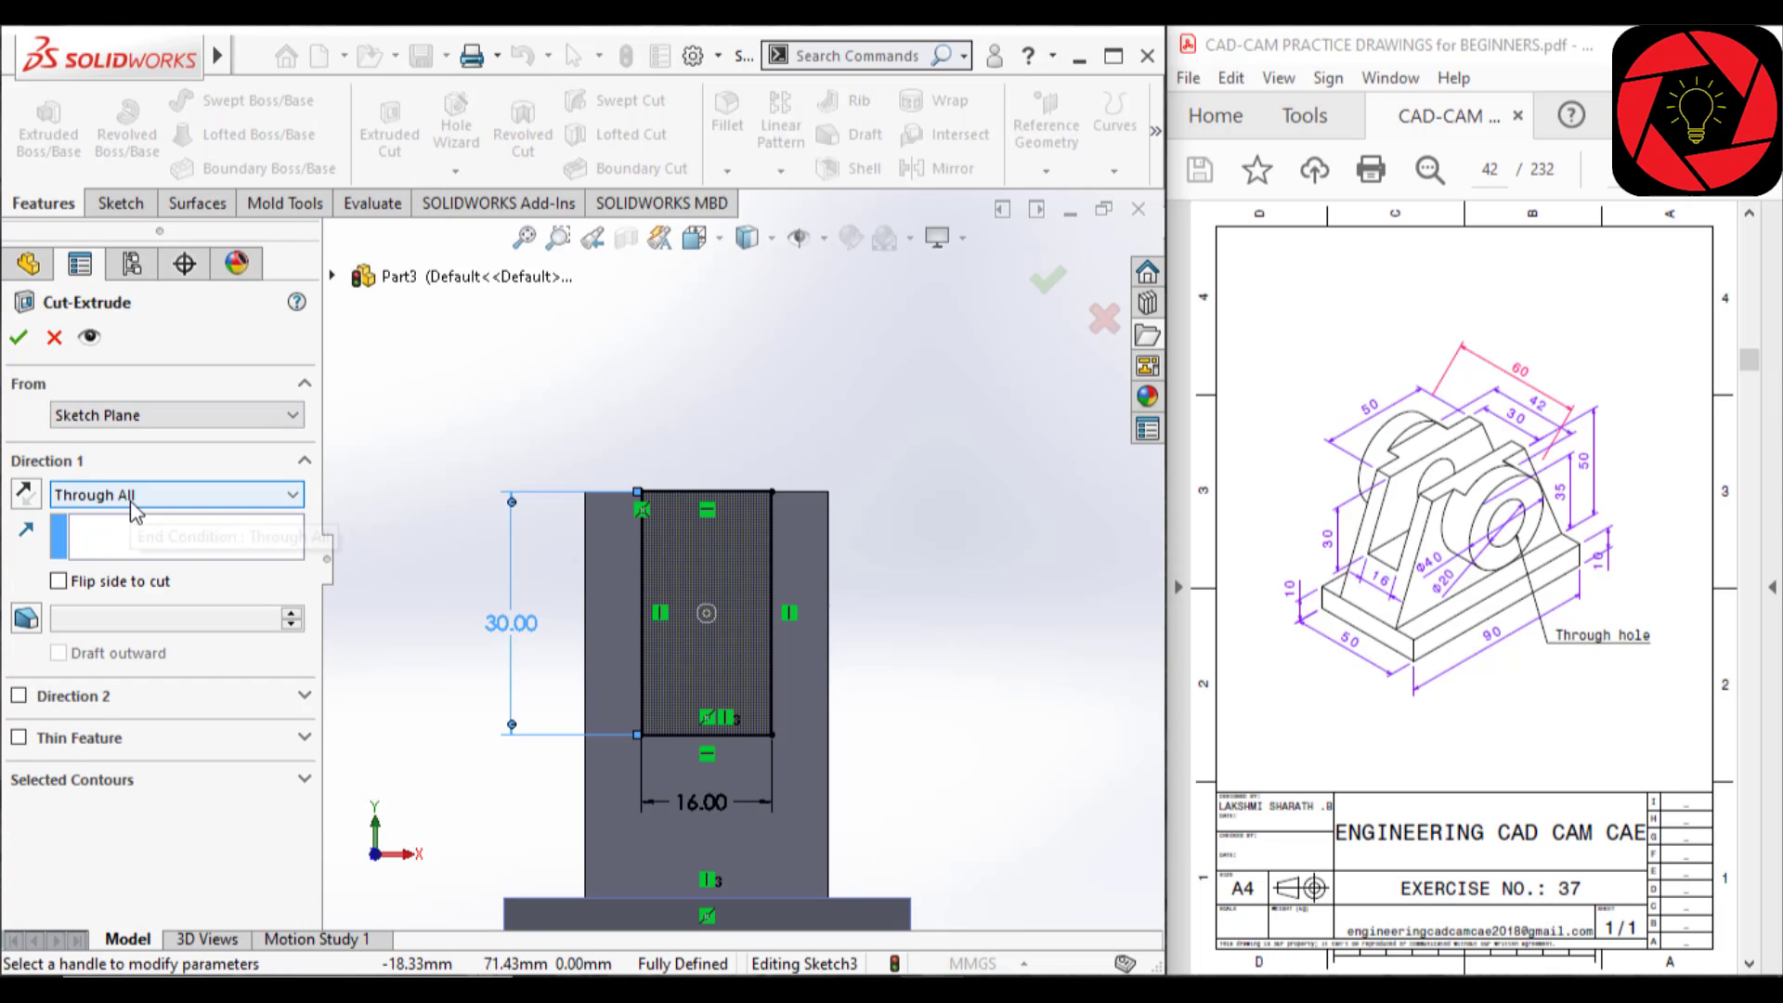
pyautogui.click(16, 345)
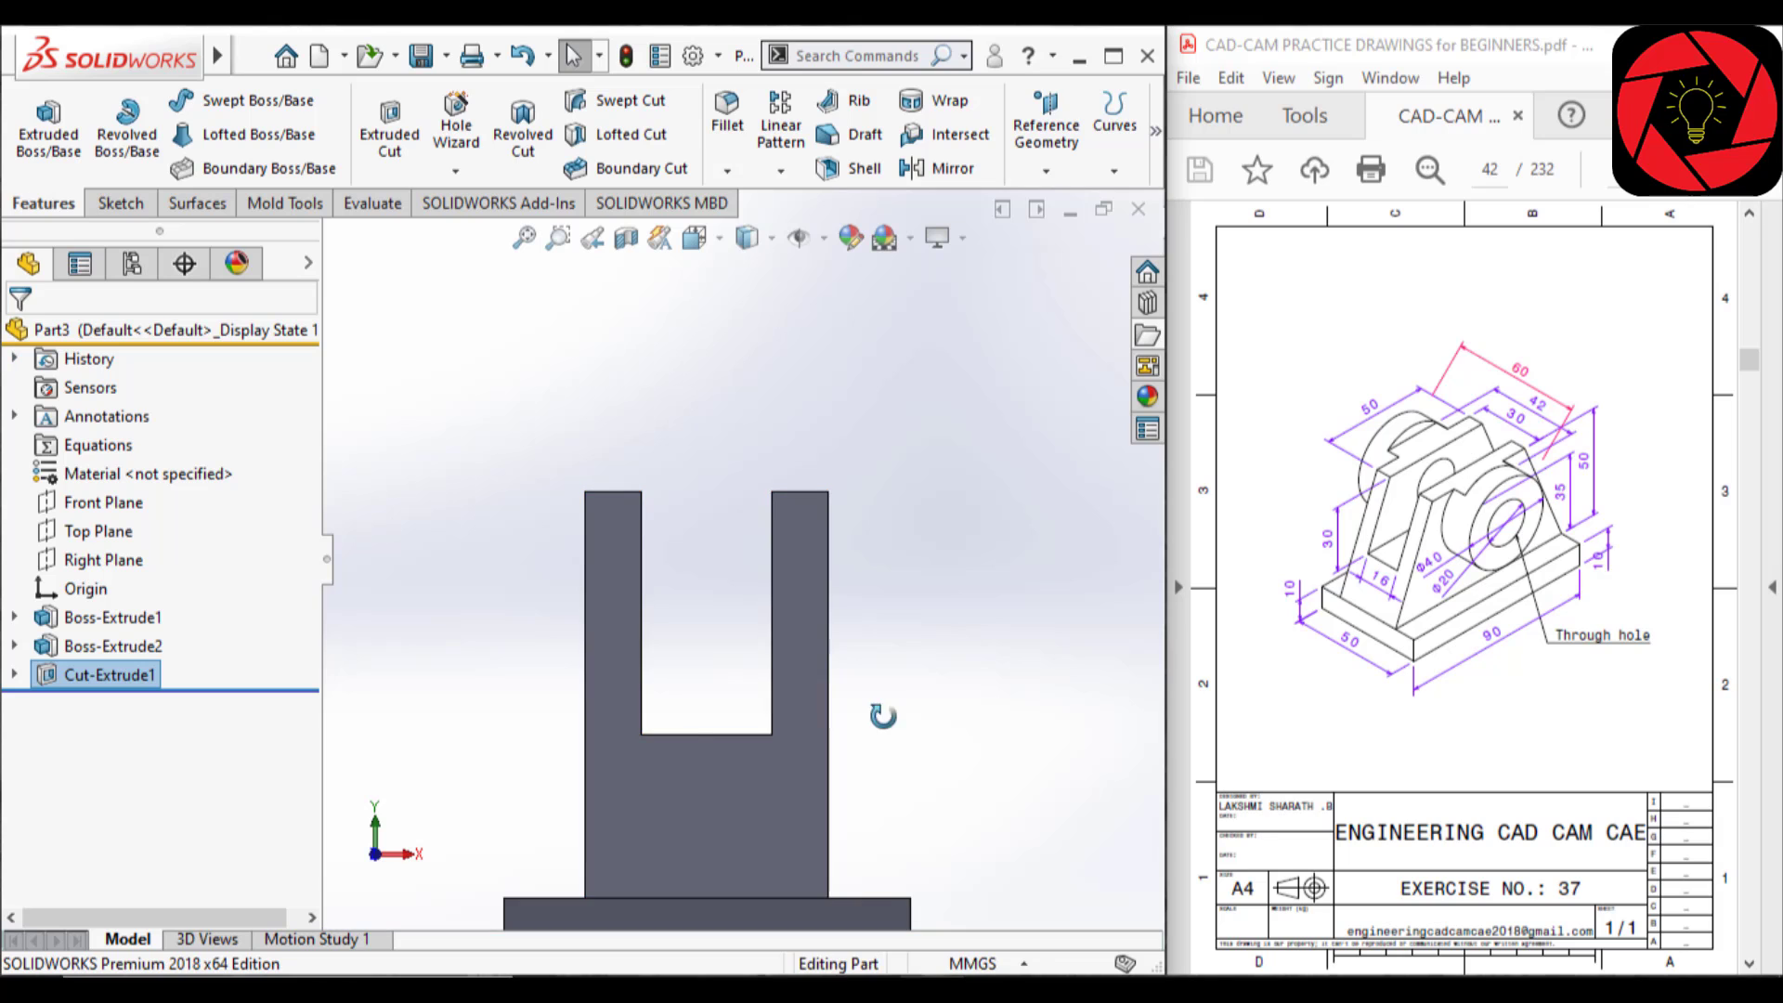
# - Start a new sketch on the top face of the upright's outer wall on the positive X side
pyautogui.moveTo(884, 717); pyautogui.dragTo(817, 764, button='middle')
pyautogui.scroll(-1, 826, 735)
pyautogui.scroll(3, 820, 750)
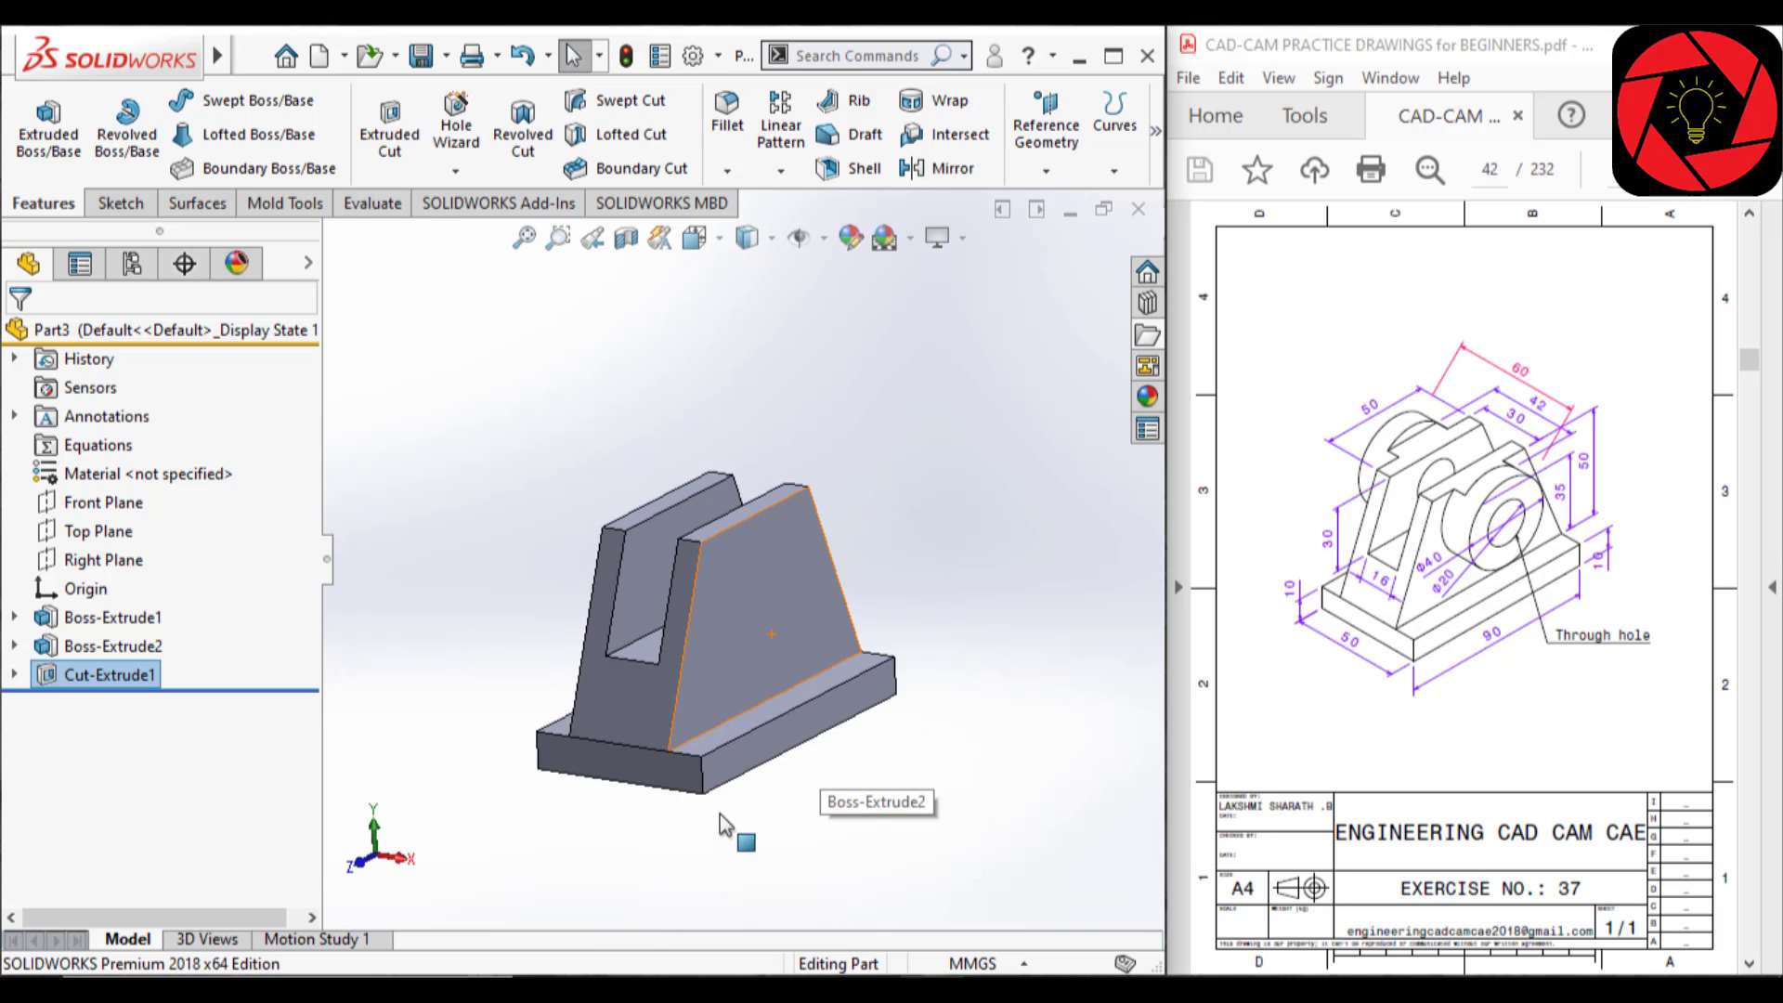
pyautogui.moveTo(720, 814); pyautogui.dragTo(815, 750, button='middle')
pyautogui.moveTo(711, 614); pyautogui.dragTo(730, 521, button='middle')
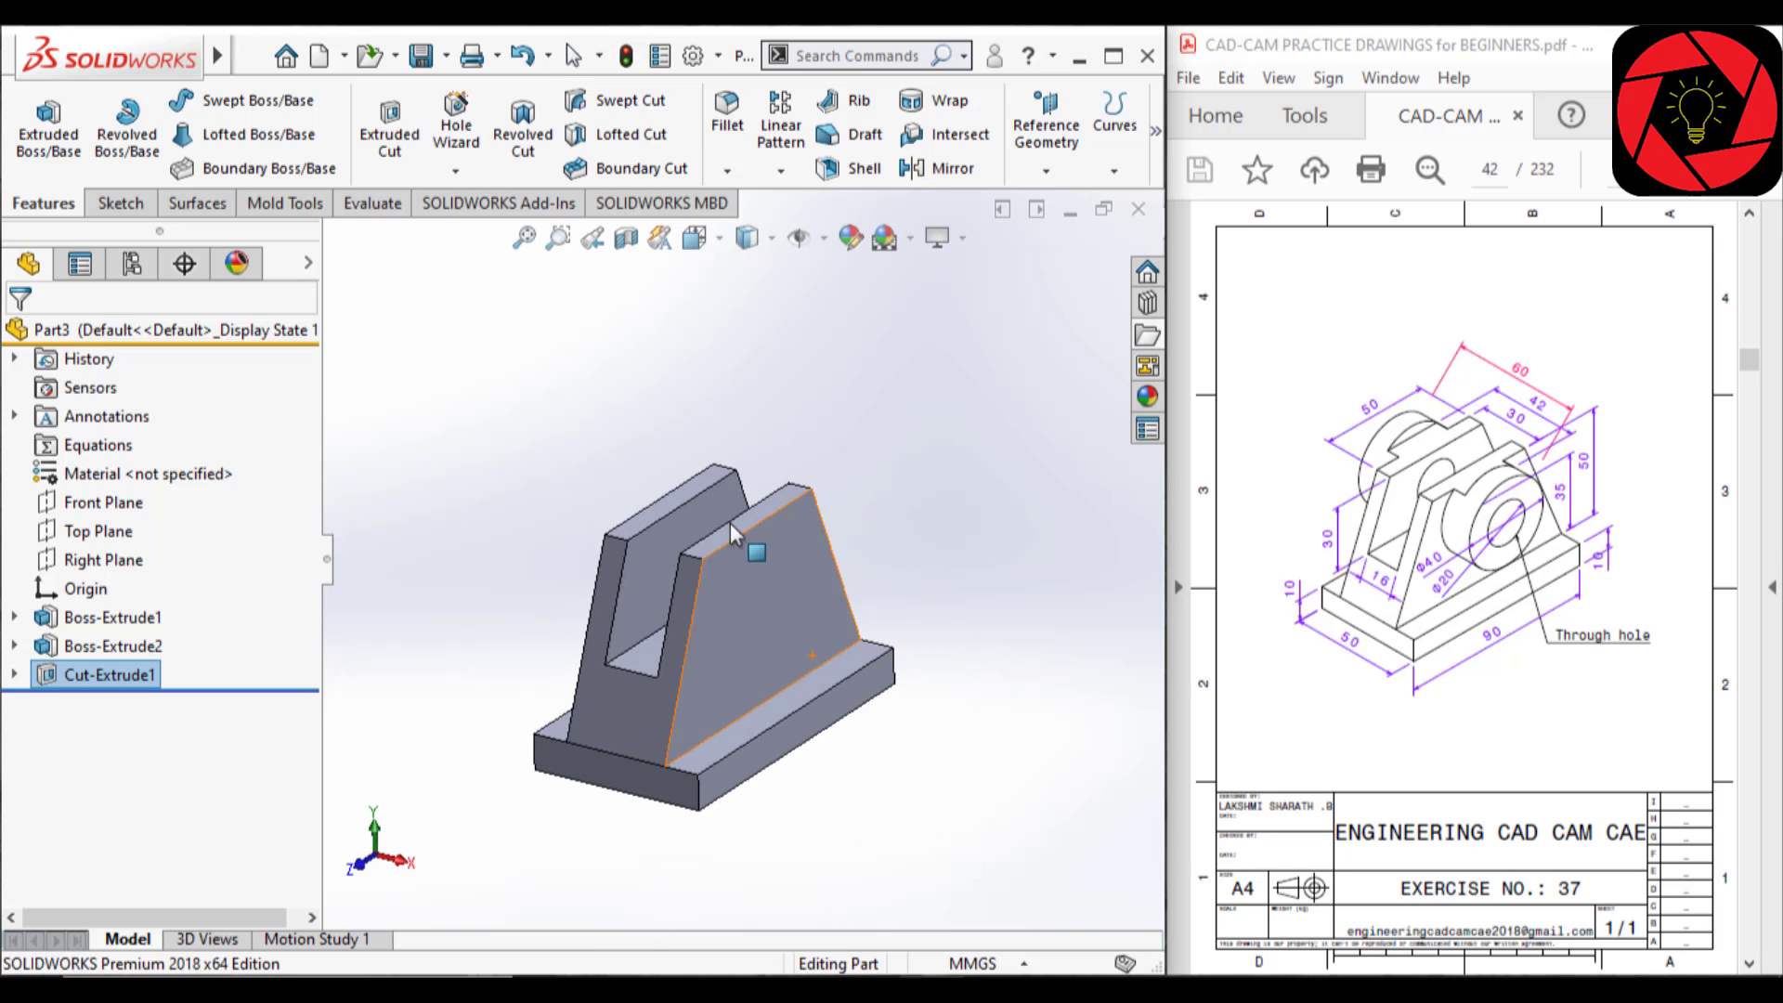
pyautogui.scroll(-3, 796, 607)
pyautogui.click(821, 600)
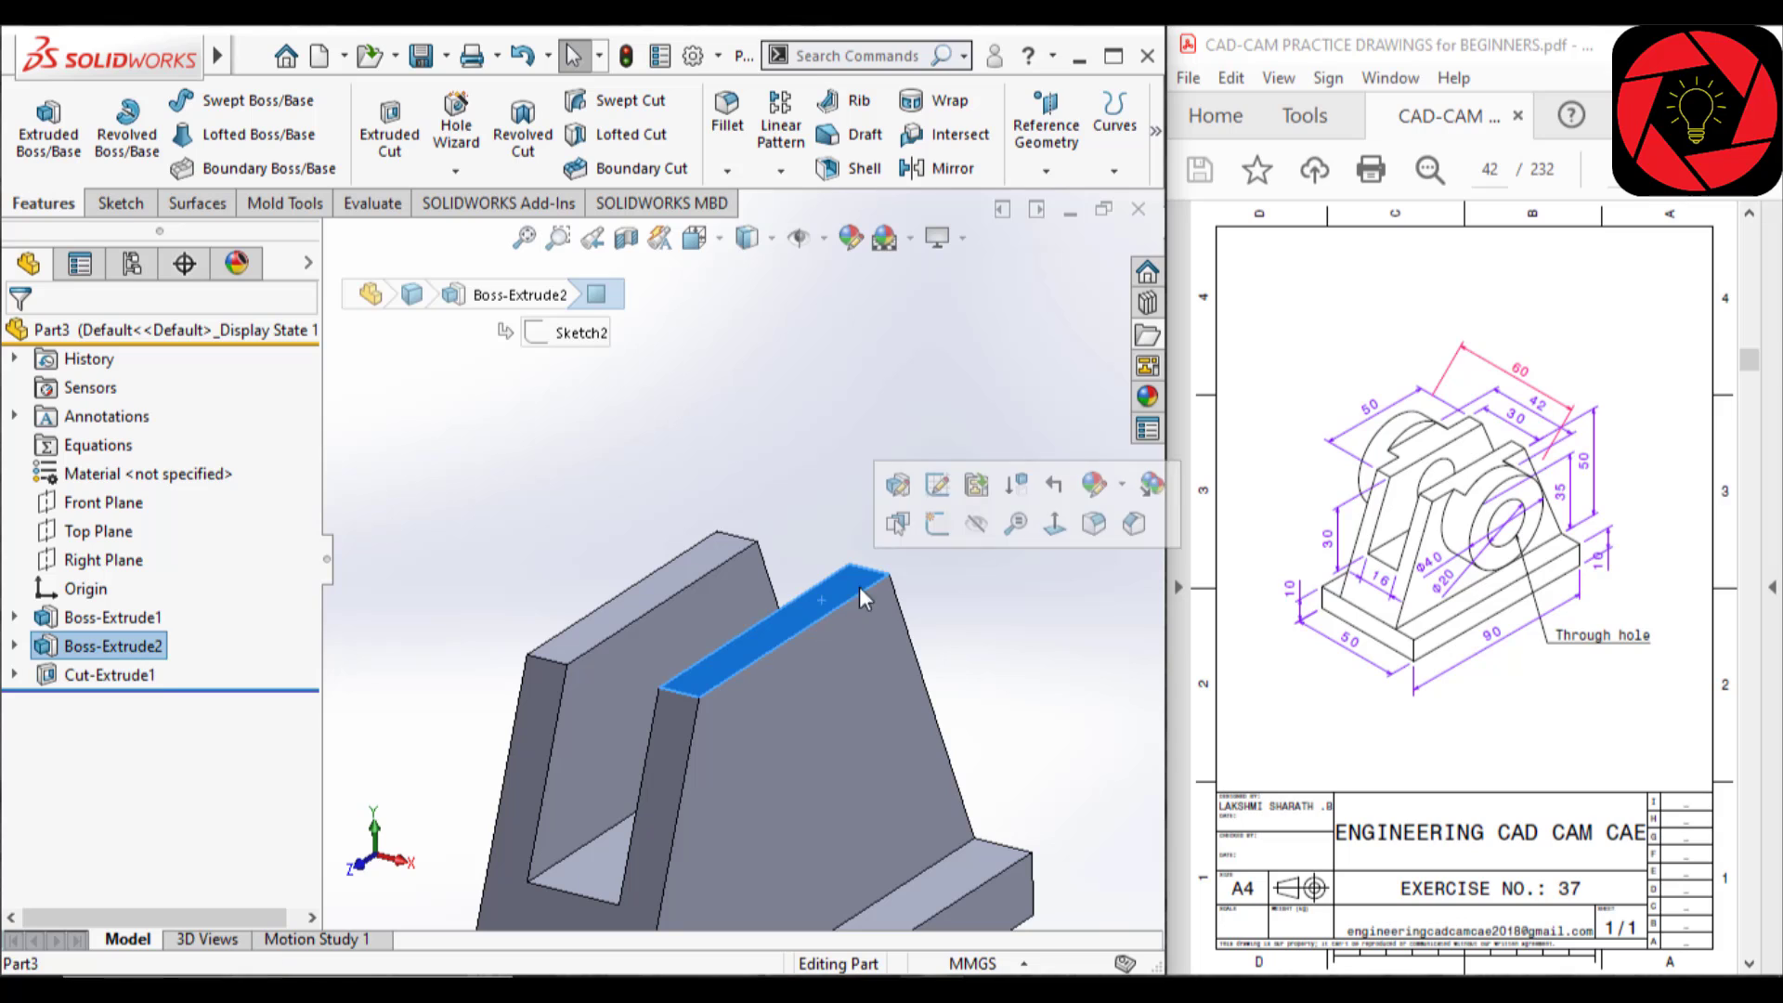
pyautogui.click(956, 524)
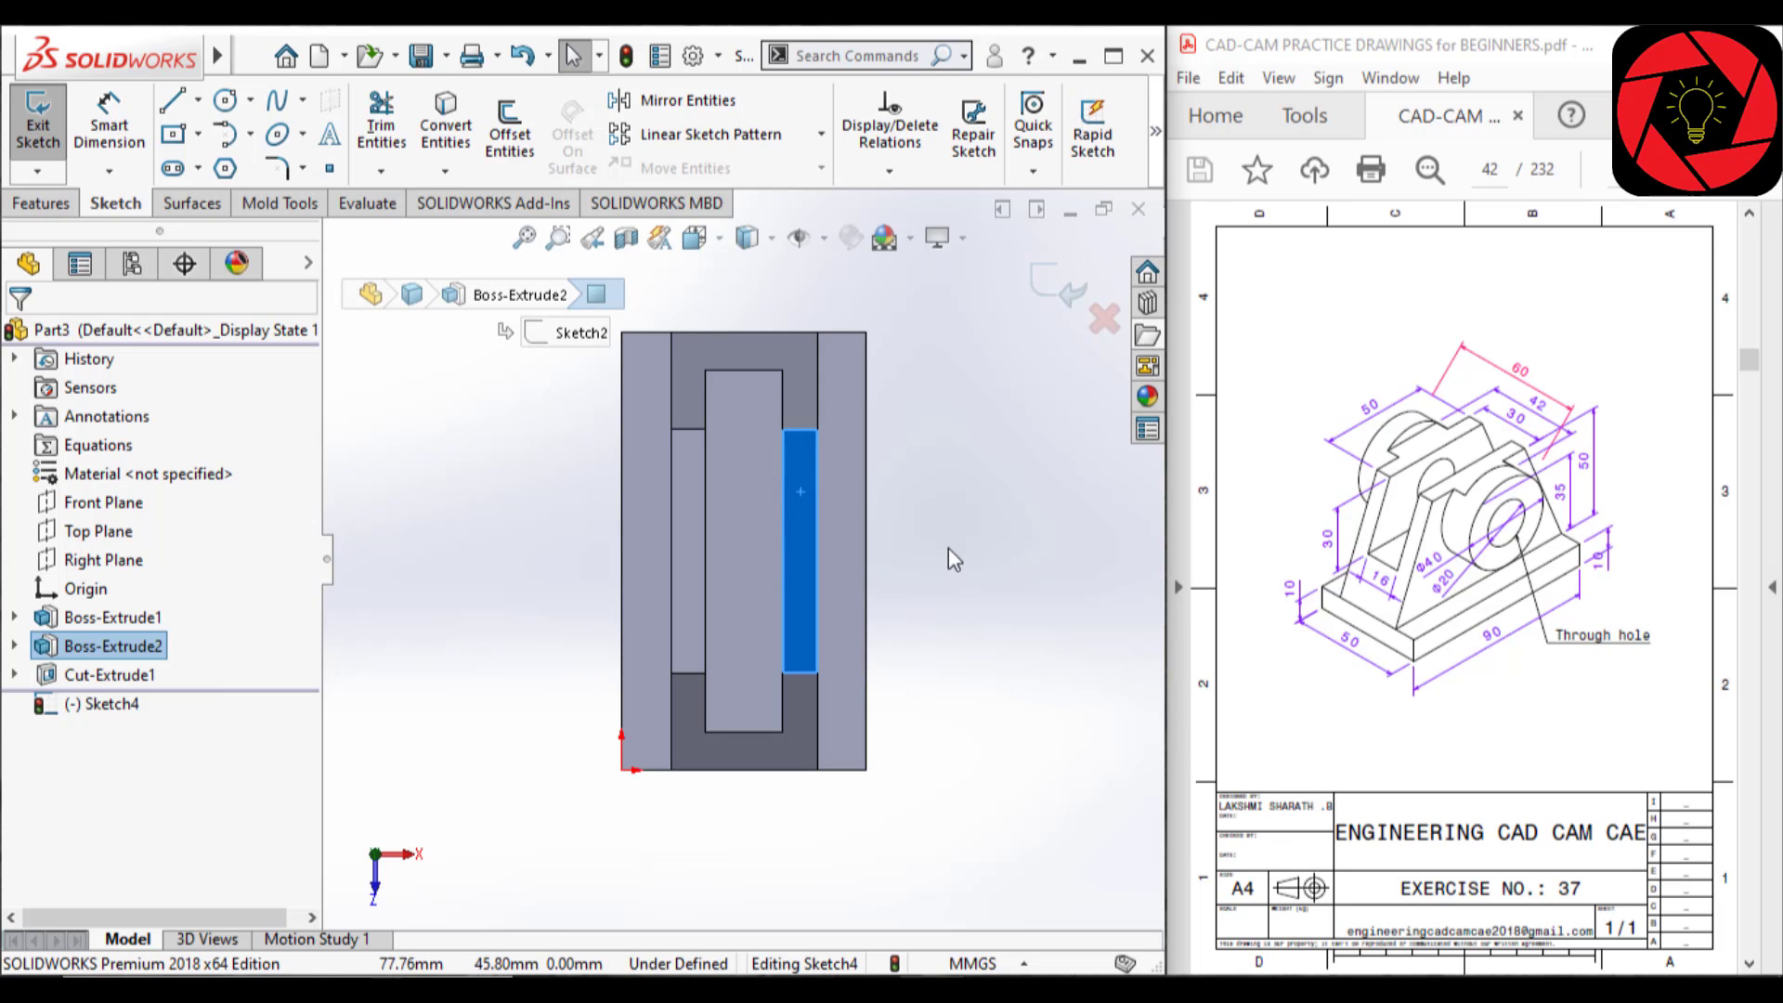
# - Sketch a horizontal line about 108 mm long across the bracket in the top view, extending past both sides of the base
pyautogui.press('l')
pyautogui.moveTo(903, 517)
pyautogui.mouseDown(button='middle')
pyautogui.moveTo(923, 521)
pyautogui.moveTo(908, 367)
pyautogui.moveTo(916, 513)
pyautogui.moveTo(924, 350)
pyautogui.moveTo(936, 370)
pyautogui.mouseUp(button='middle')
pyautogui.moveTo(491, 490); pyautogui.dragTo(450, 510, button='middle')
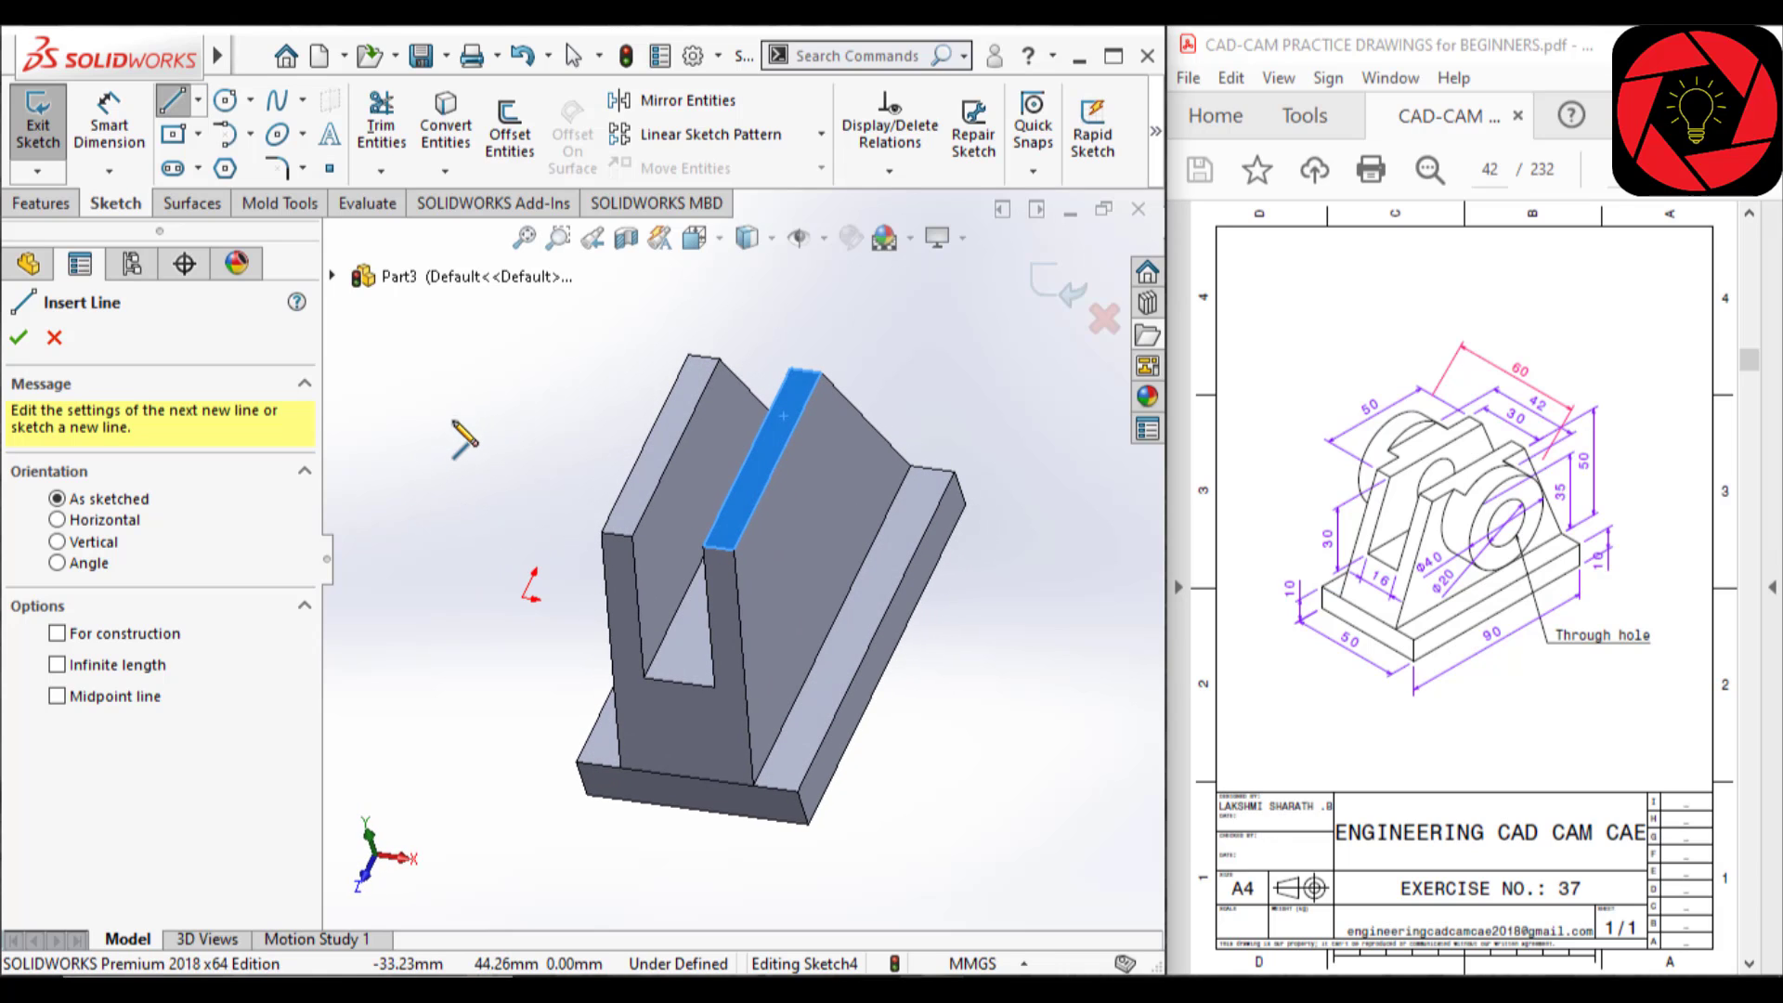
pyautogui.press('space')
pyautogui.click(525, 471)
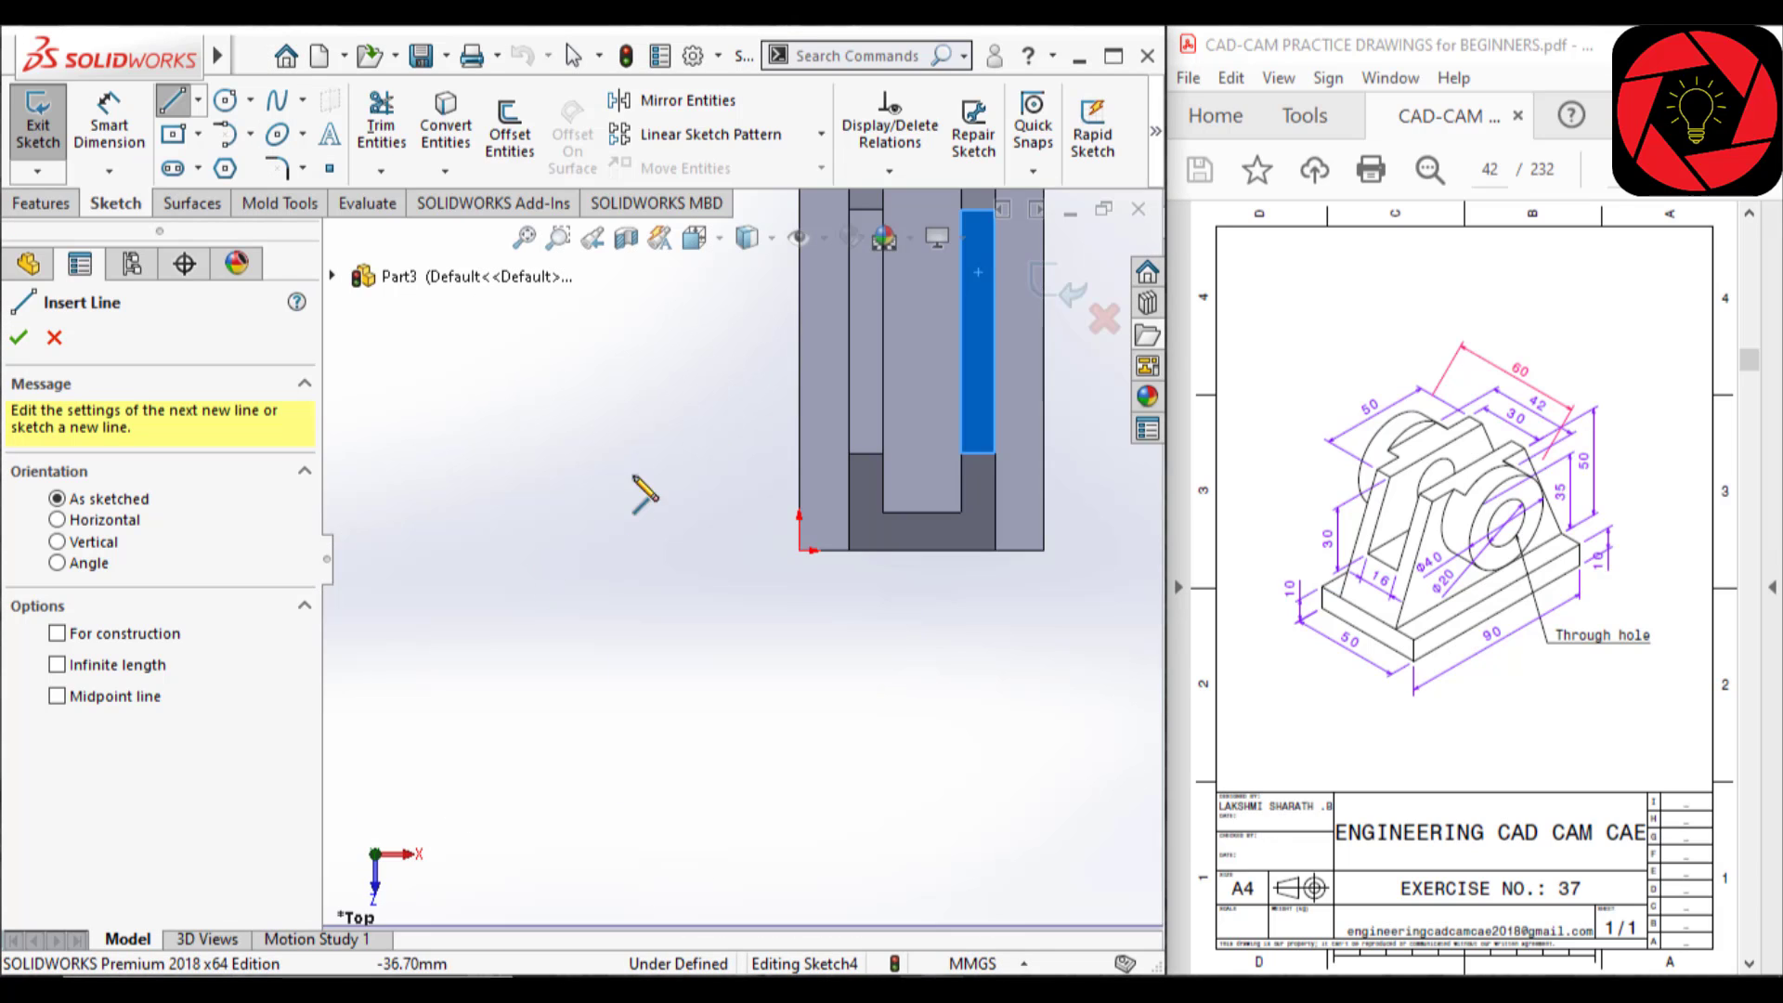
pyautogui.scroll(3, 729, 520)
pyautogui.scroll(-2, 796, 362)
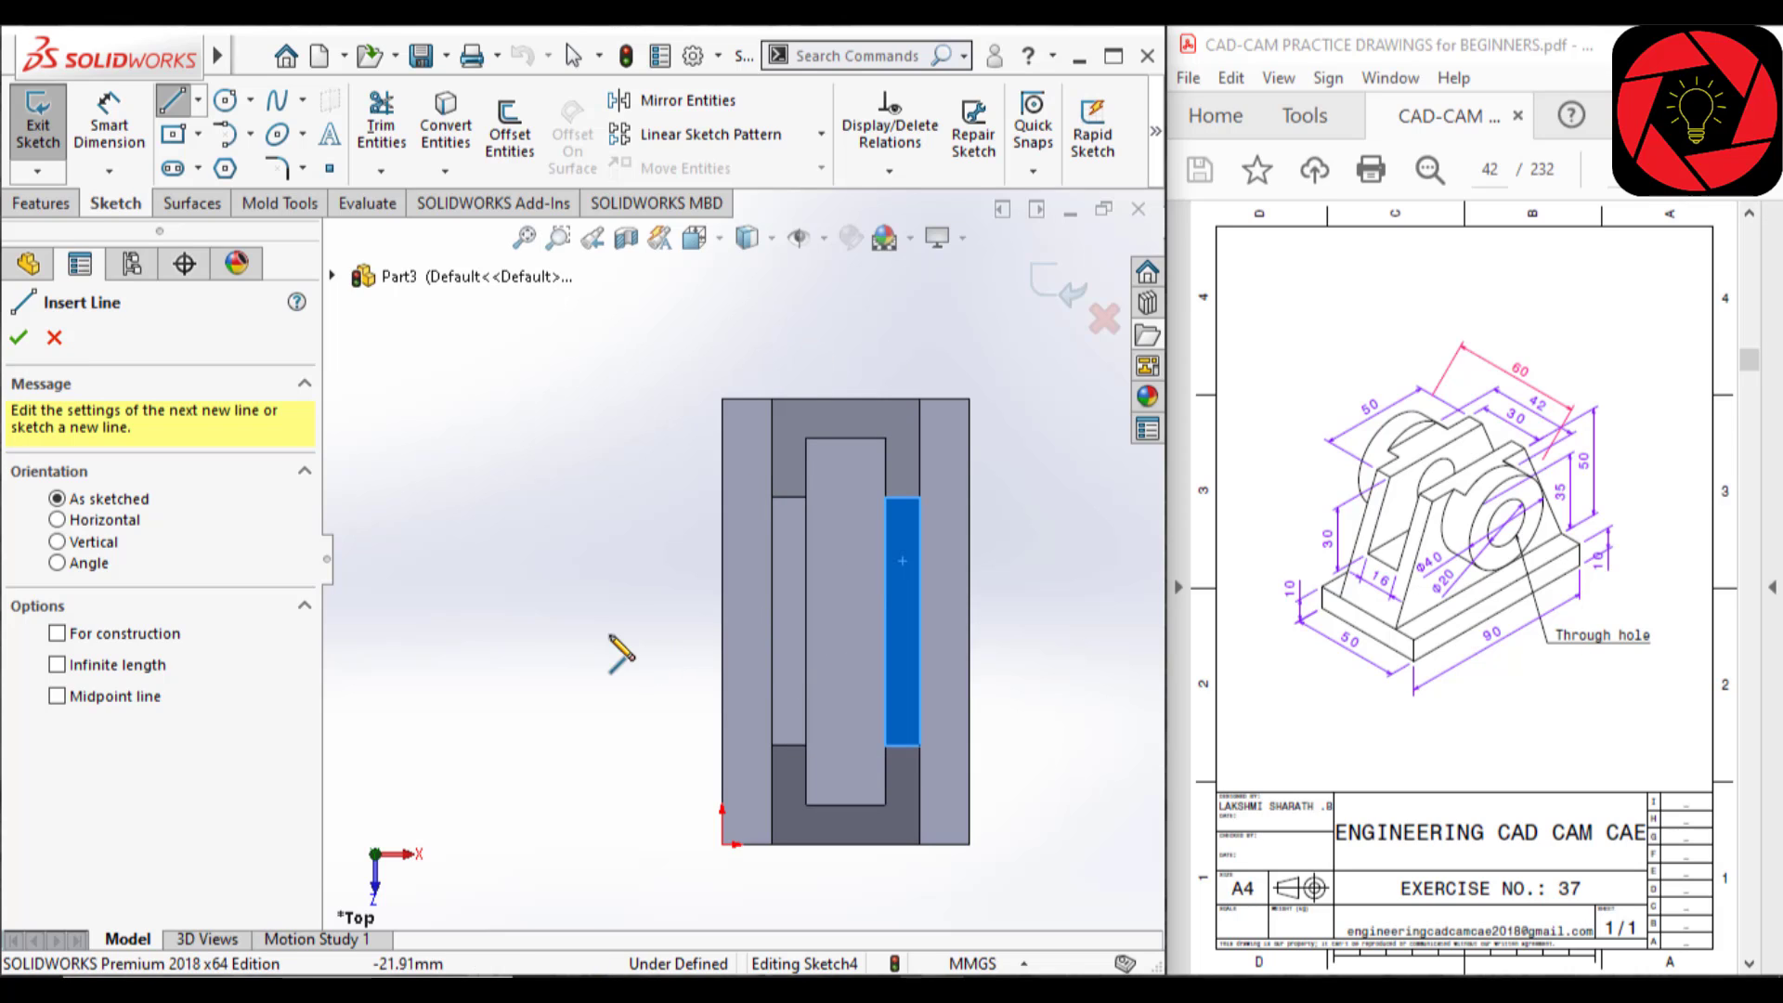
pyautogui.click(572, 621)
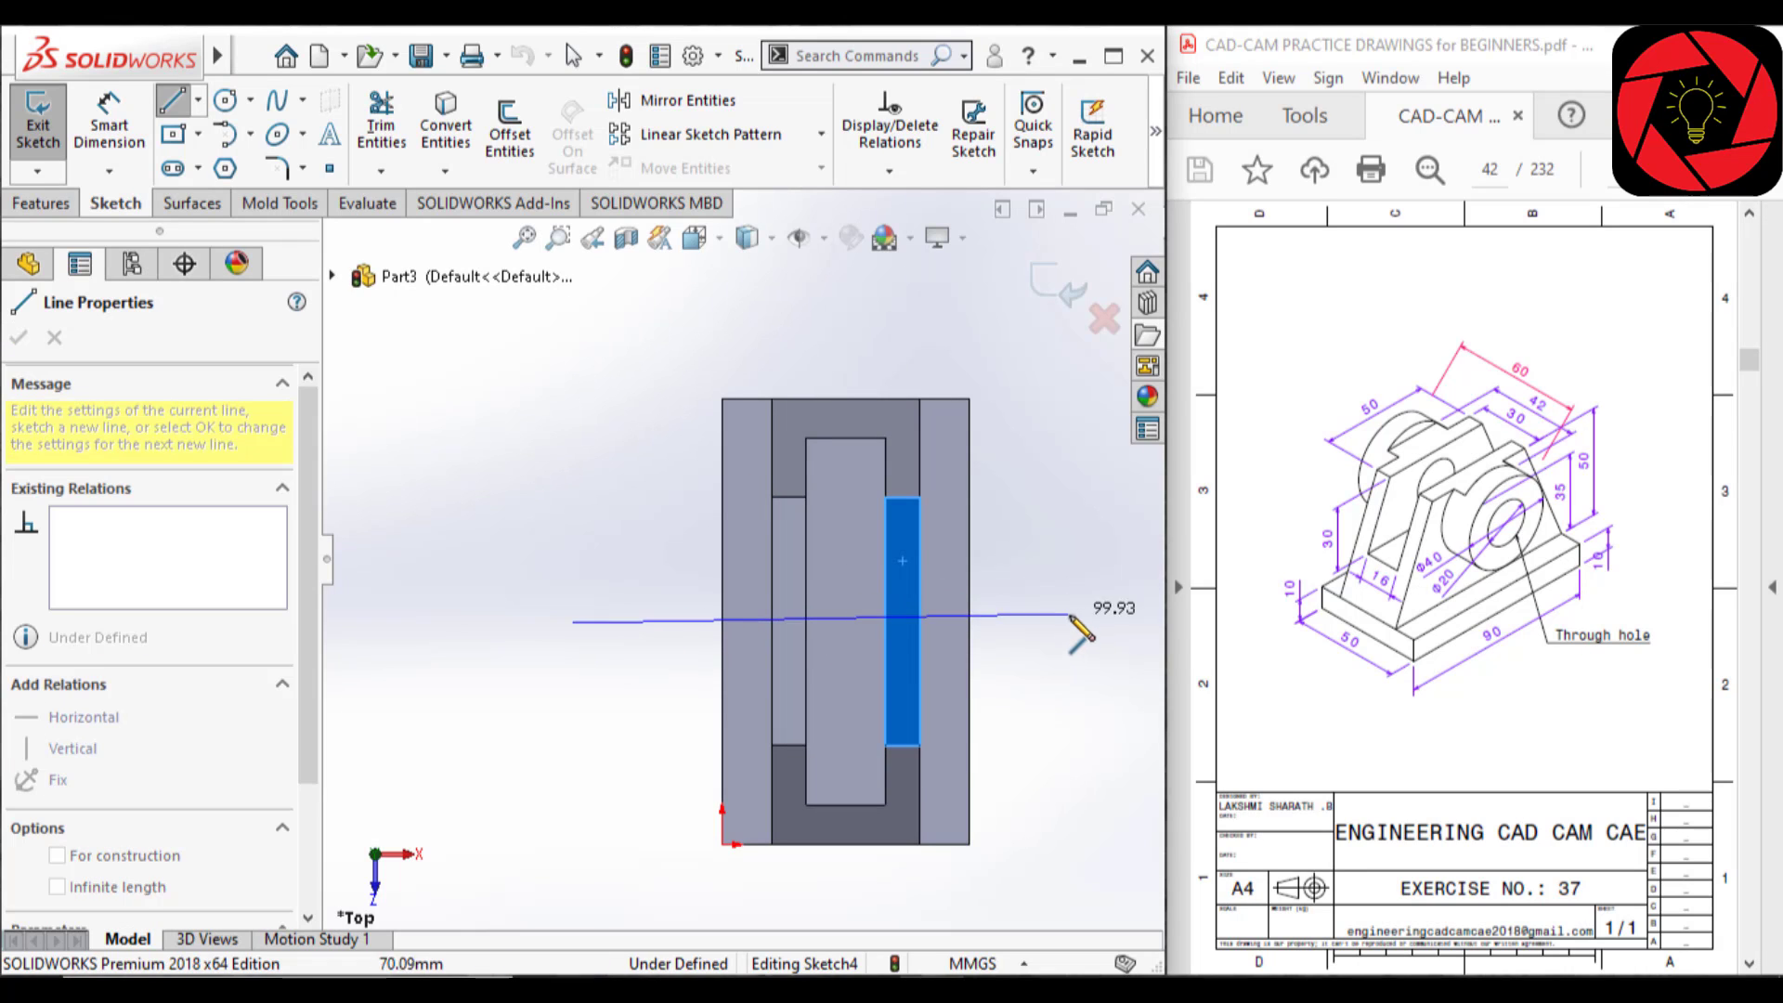
pyautogui.click(1109, 622)
pyautogui.press('Escape')
# - Dimension the horizontal line's length to 60 mm
pyautogui.moveTo(1090, 671); pyautogui.dragTo(1074, 637, button='right')
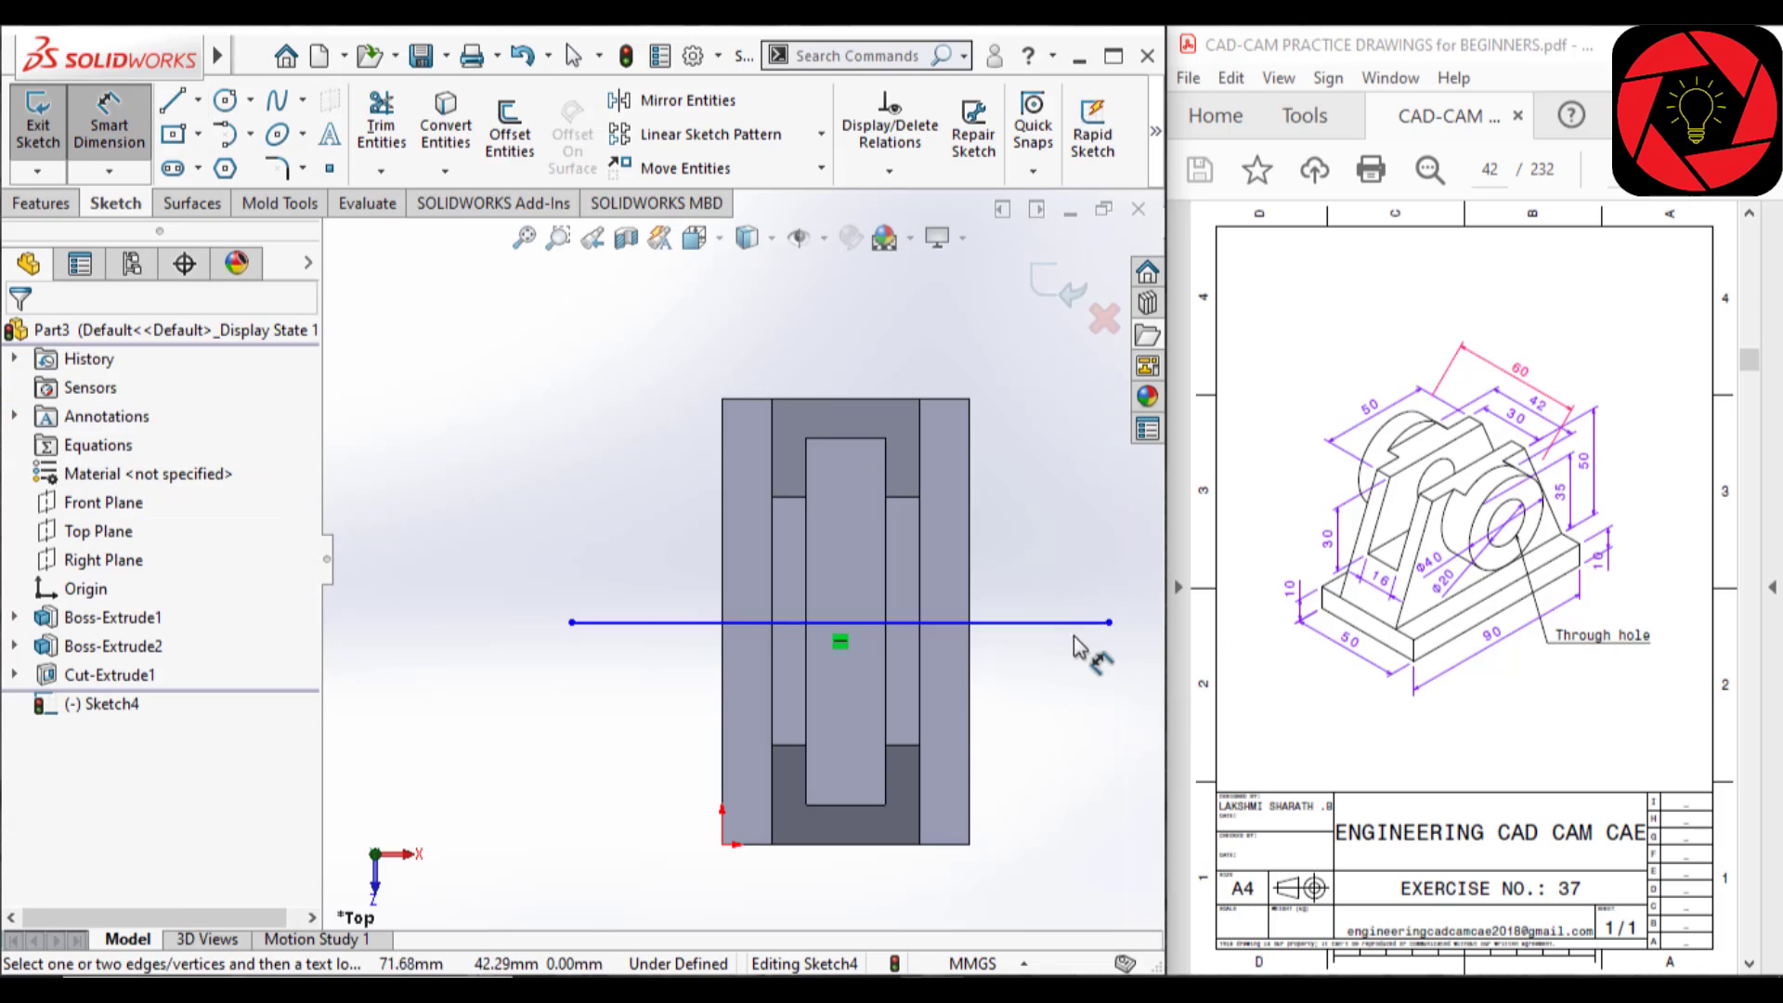
pyautogui.click(1067, 622)
pyautogui.click(924, 344)
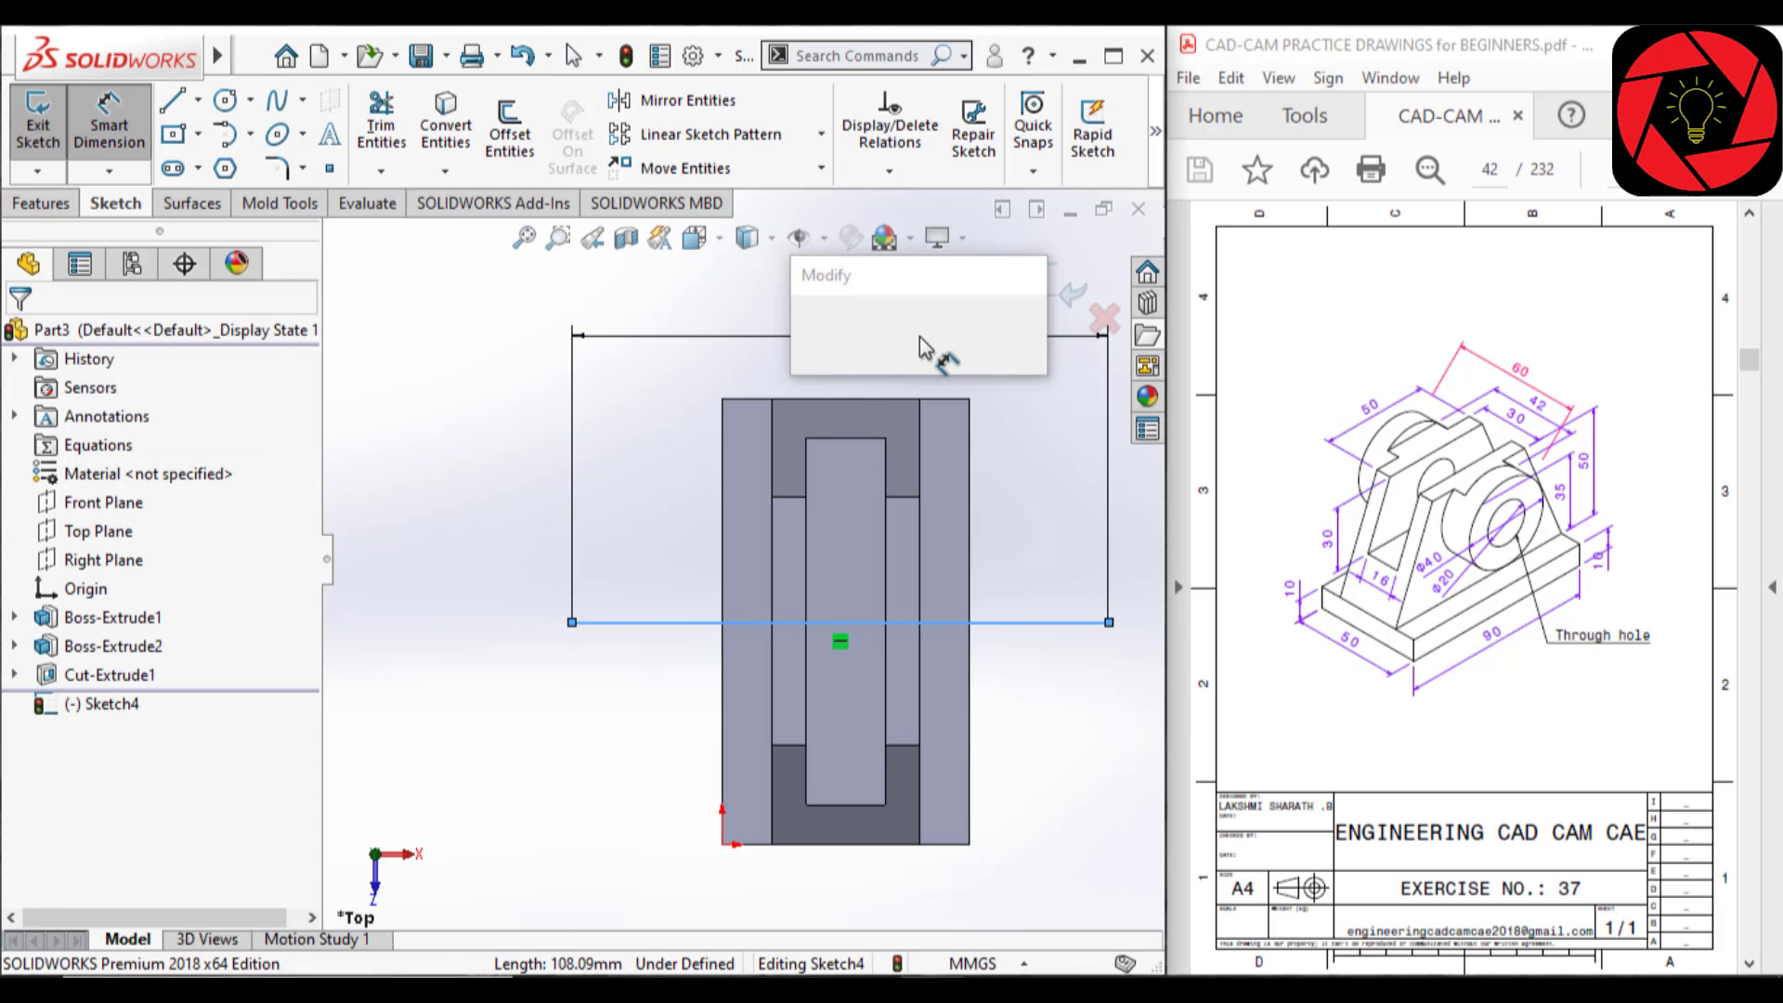
pyautogui.write('60')
pyautogui.press('Return')
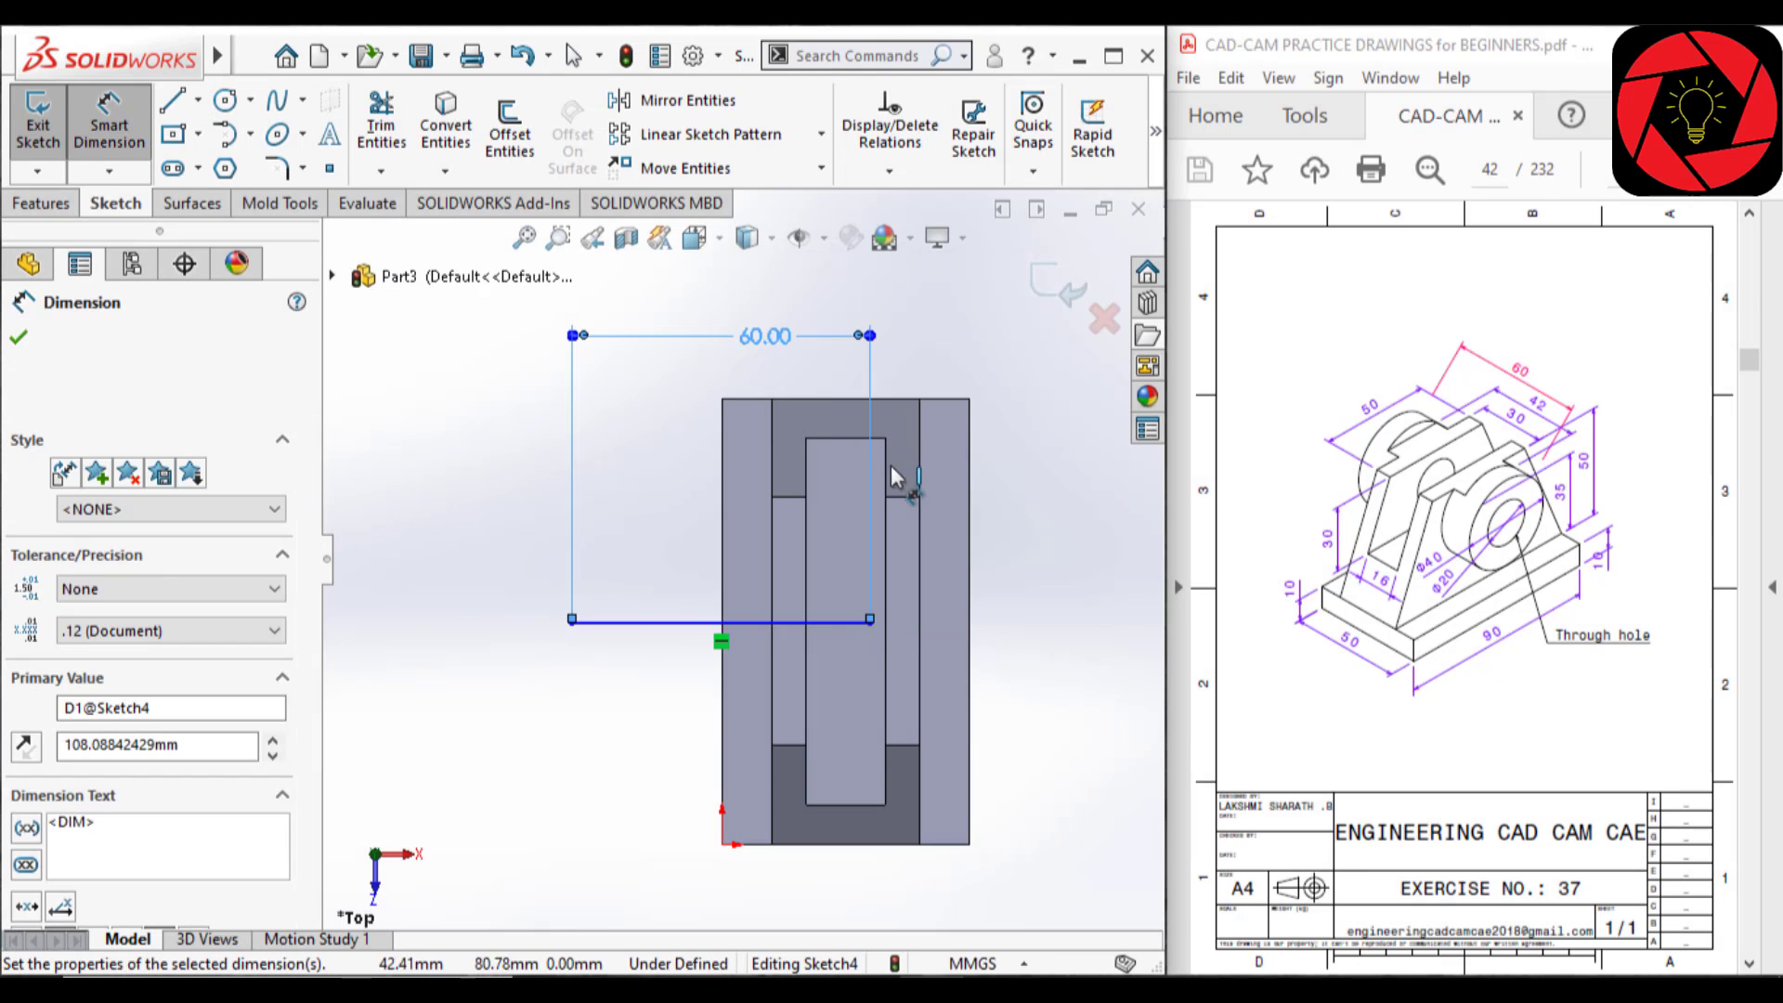
pyautogui.press('Escape')
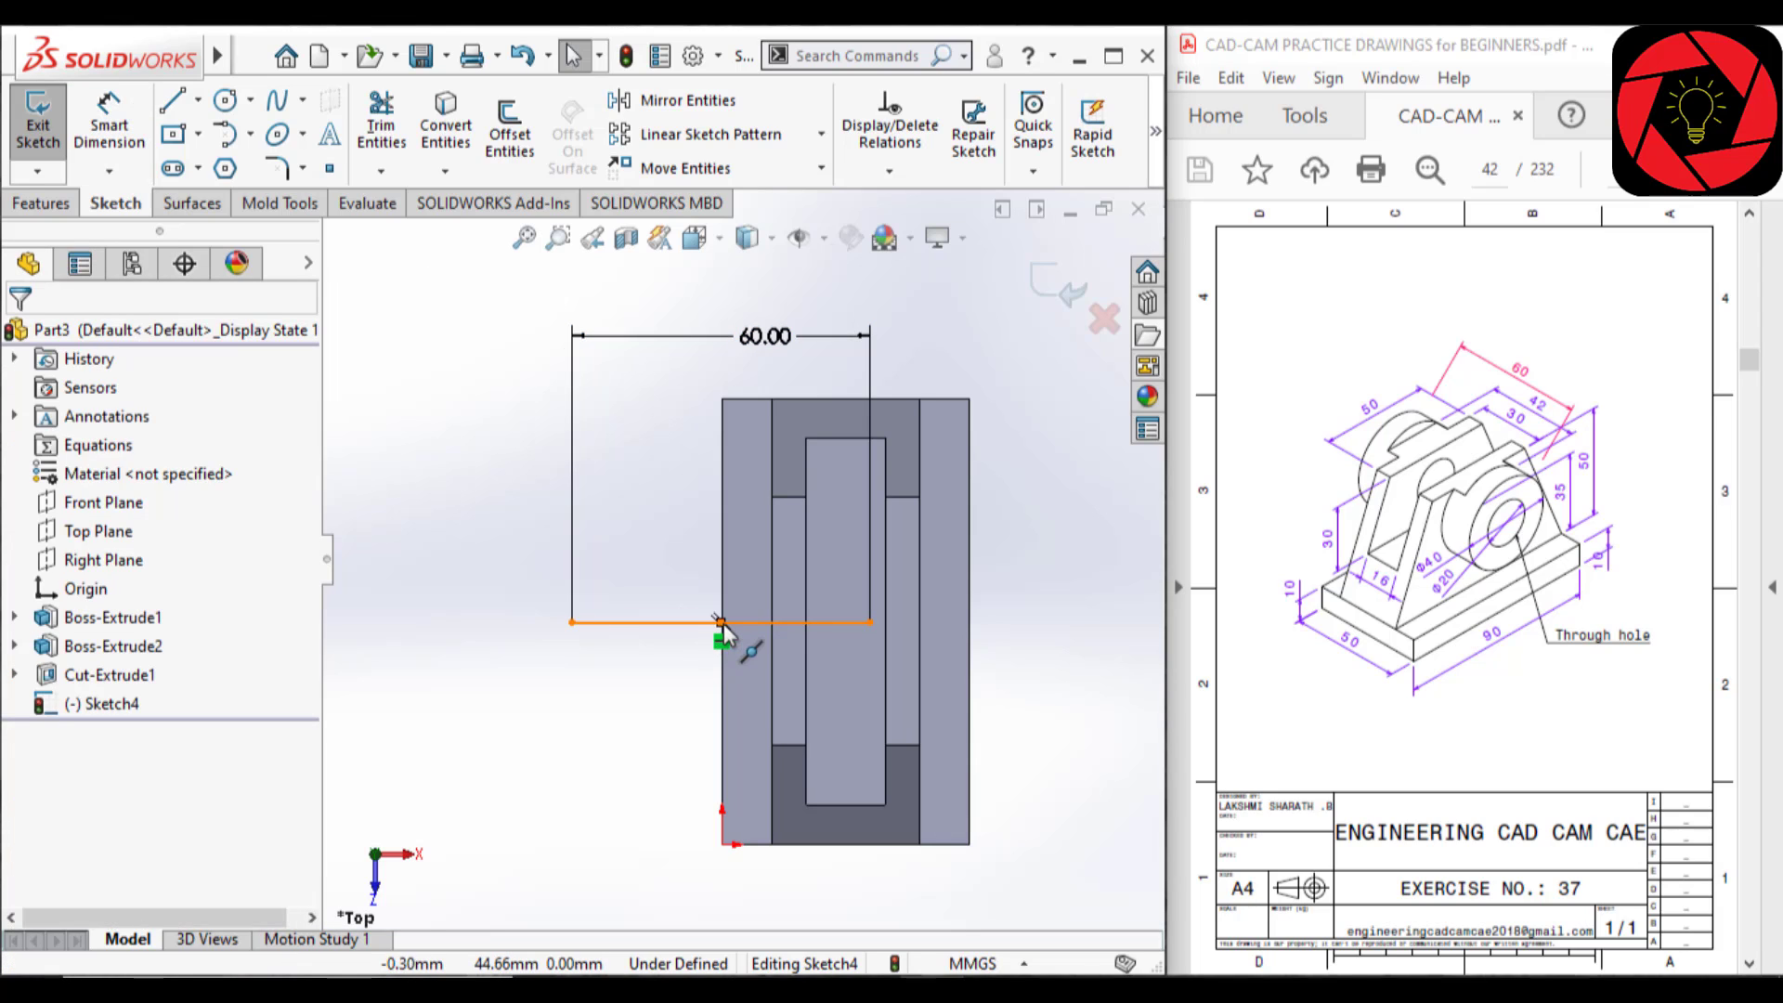
# - Align the line's midpoint vertically with the midpoint of the slot floor's end edge using a Vertical relation, and close the sketch
pyautogui.click(720, 622)
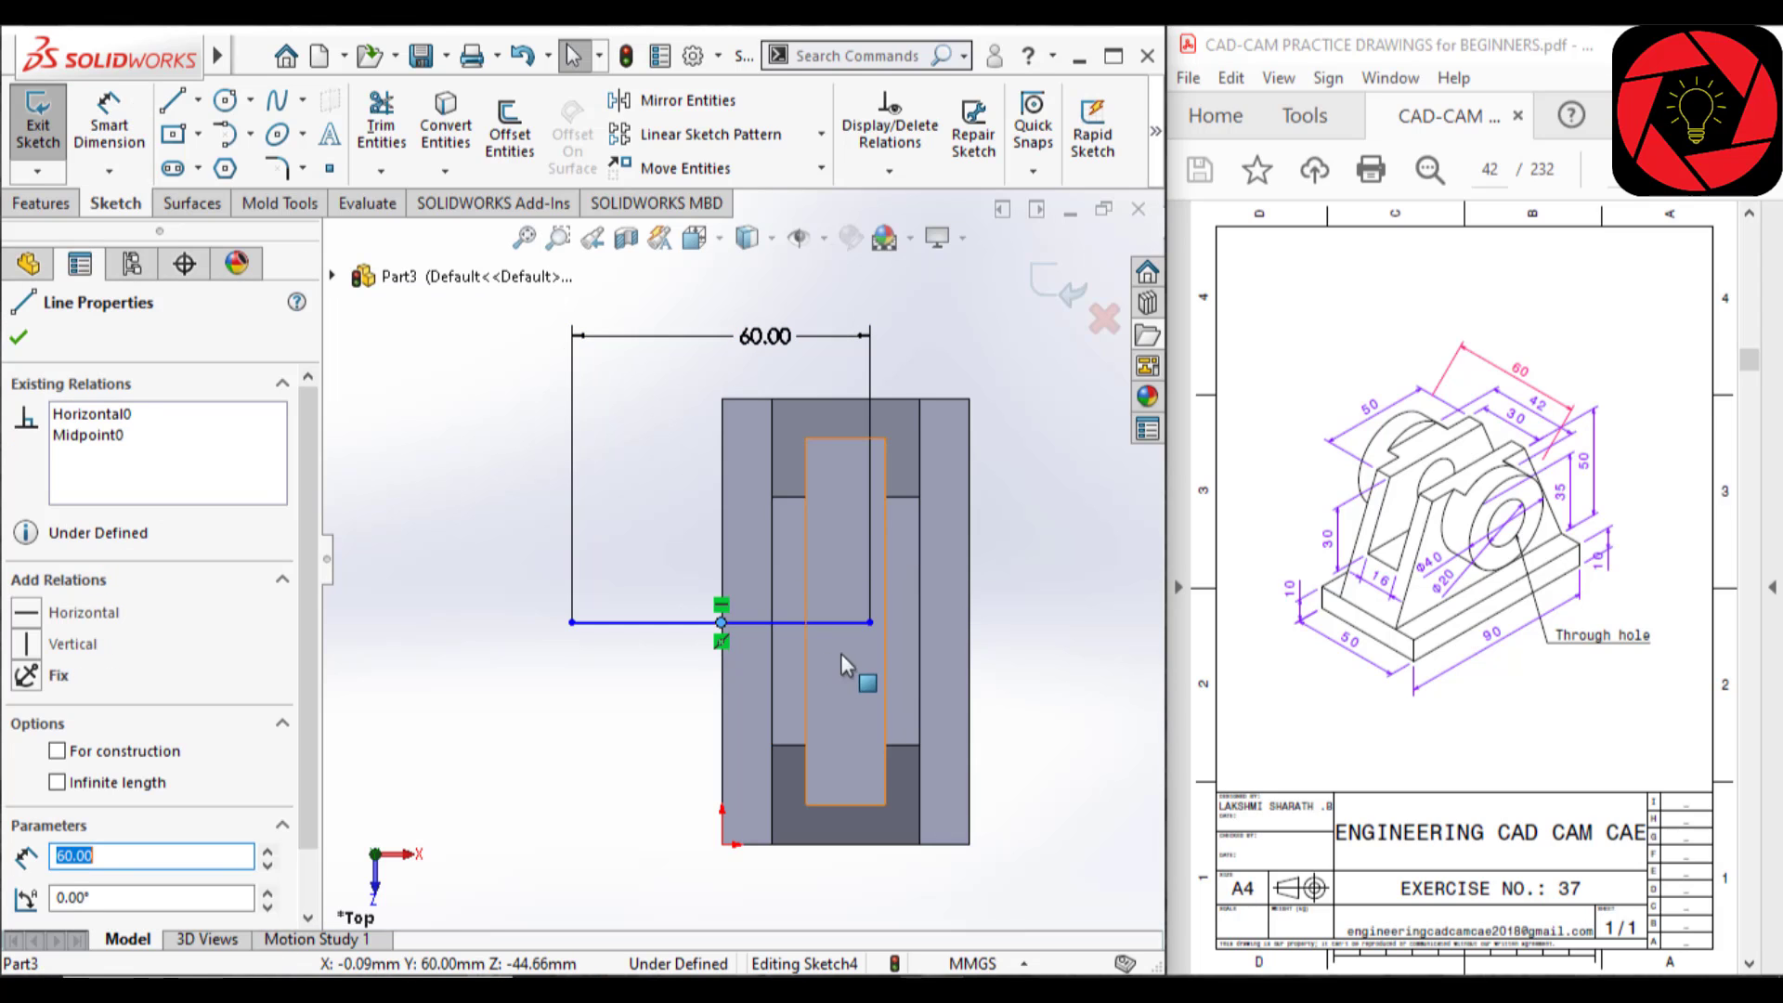
pyautogui.keyDown('ctrl'); pyautogui.click(845, 806); pyautogui.keyUp('ctrl')
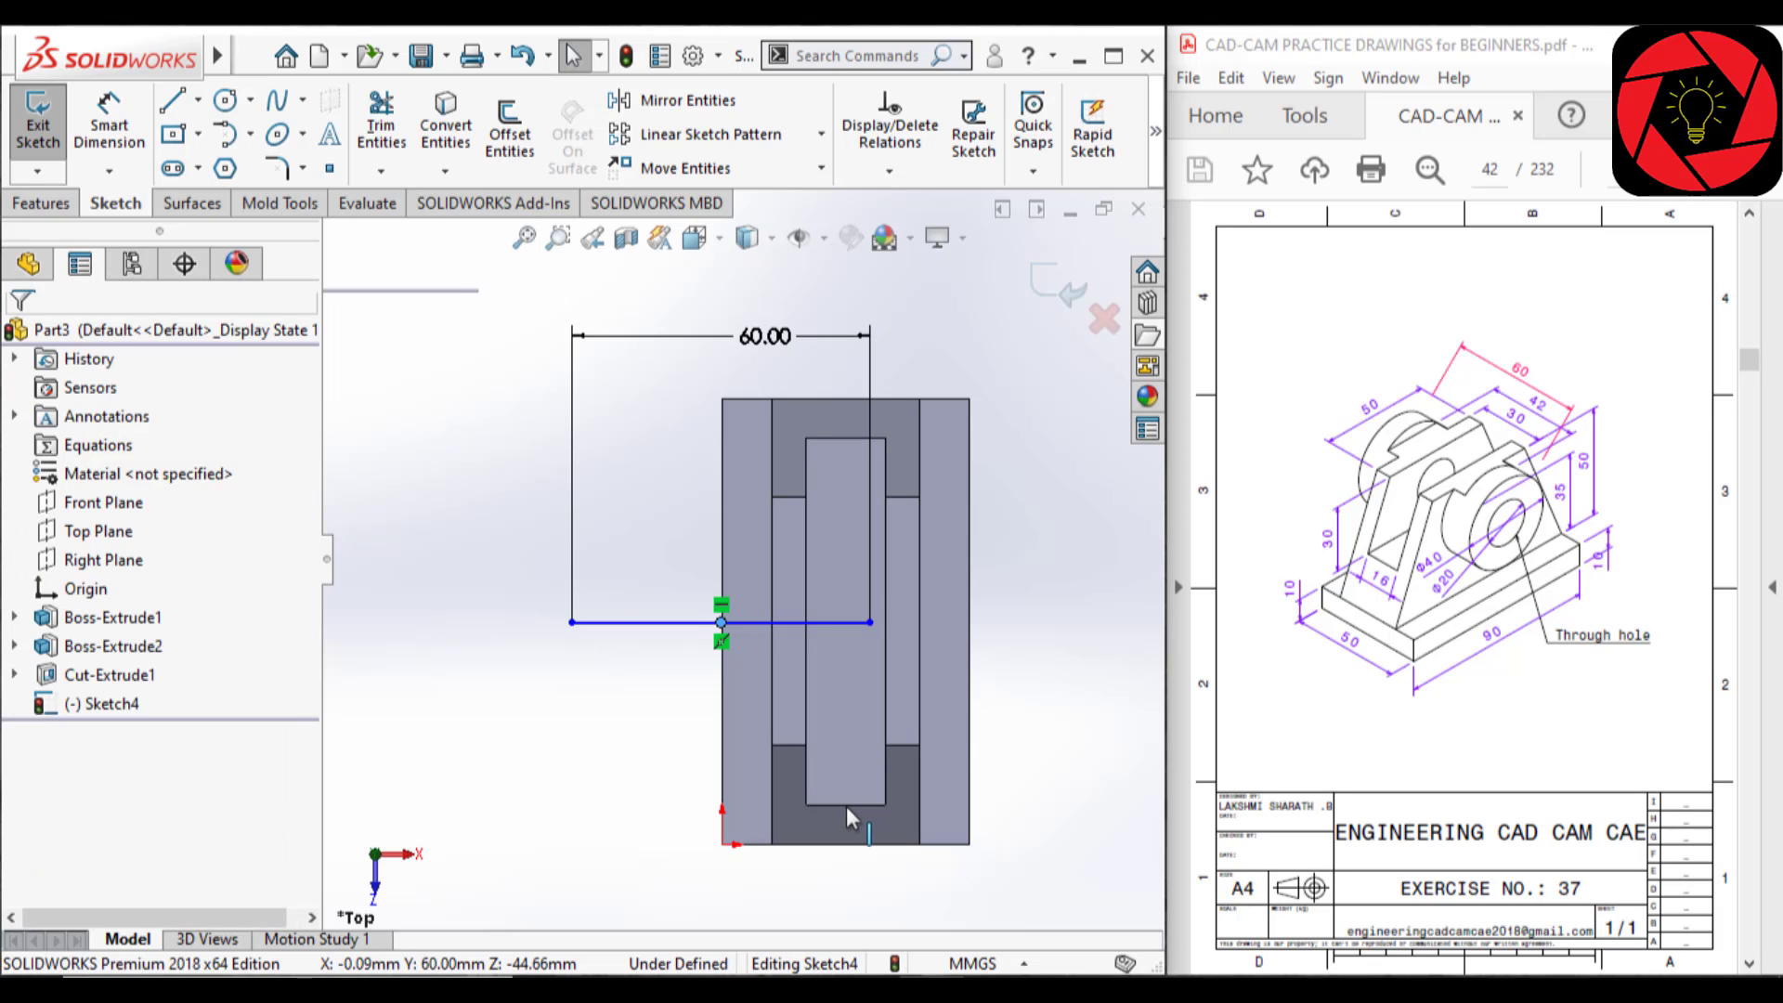
pyautogui.click(962, 689)
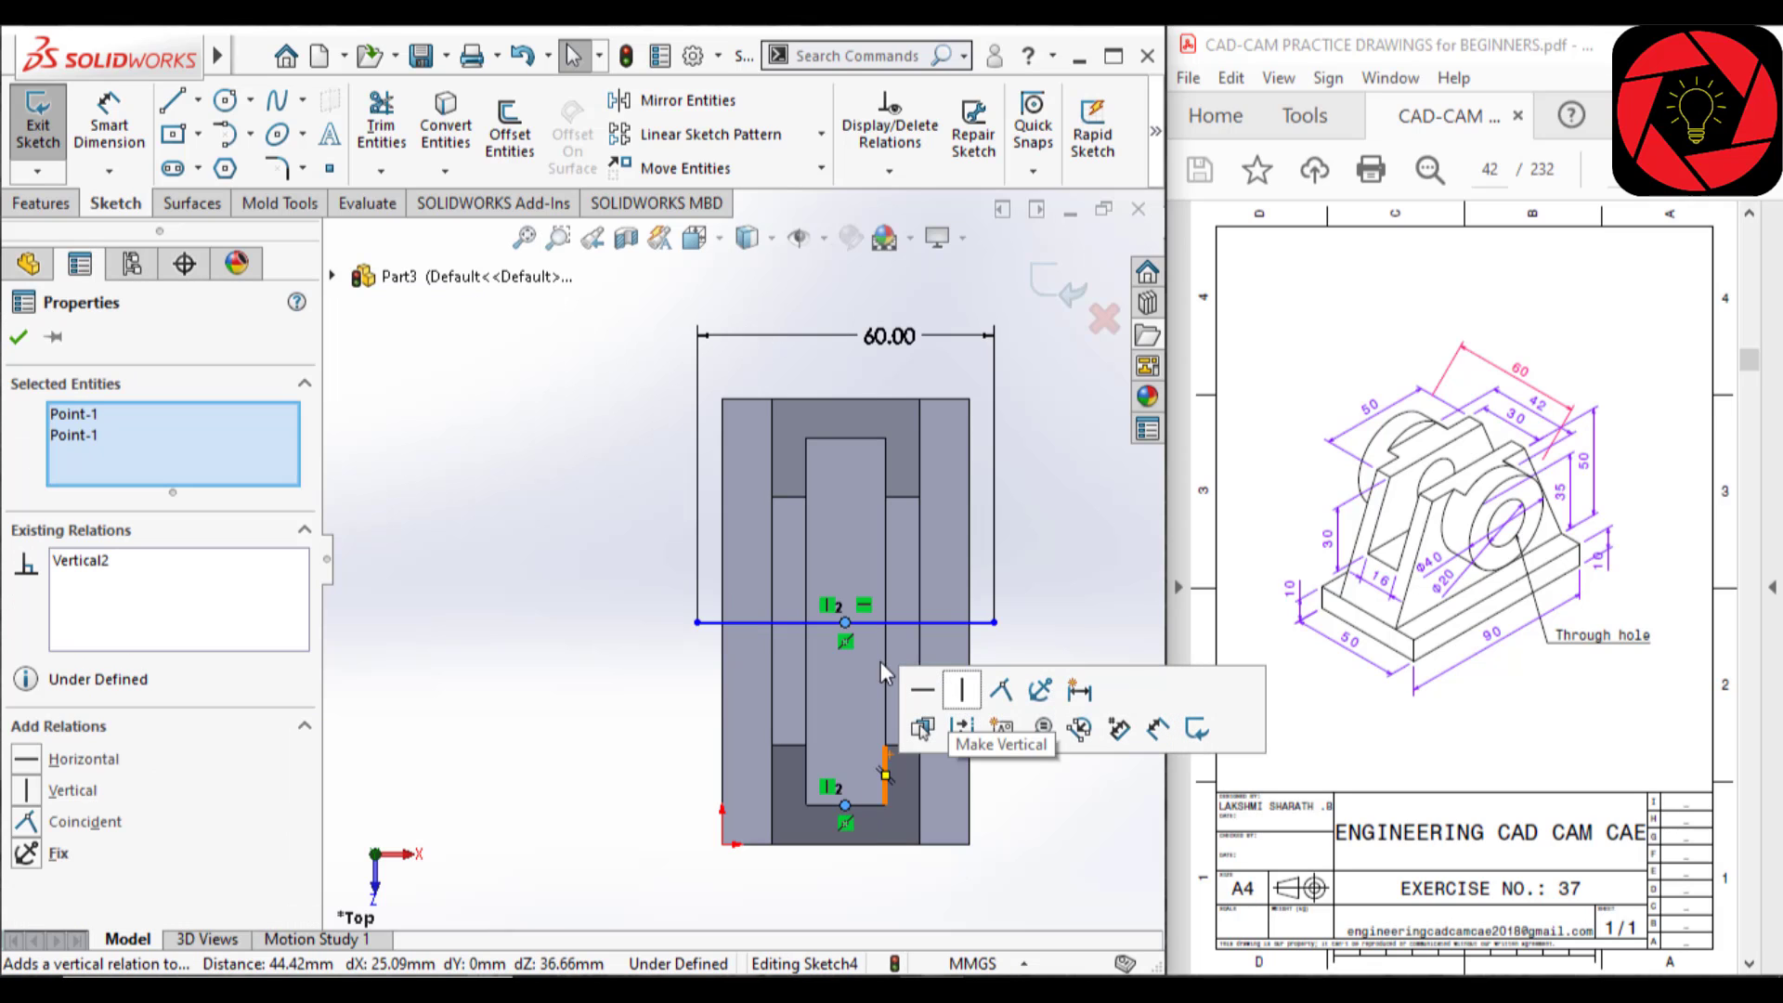
pyautogui.click(597, 565)
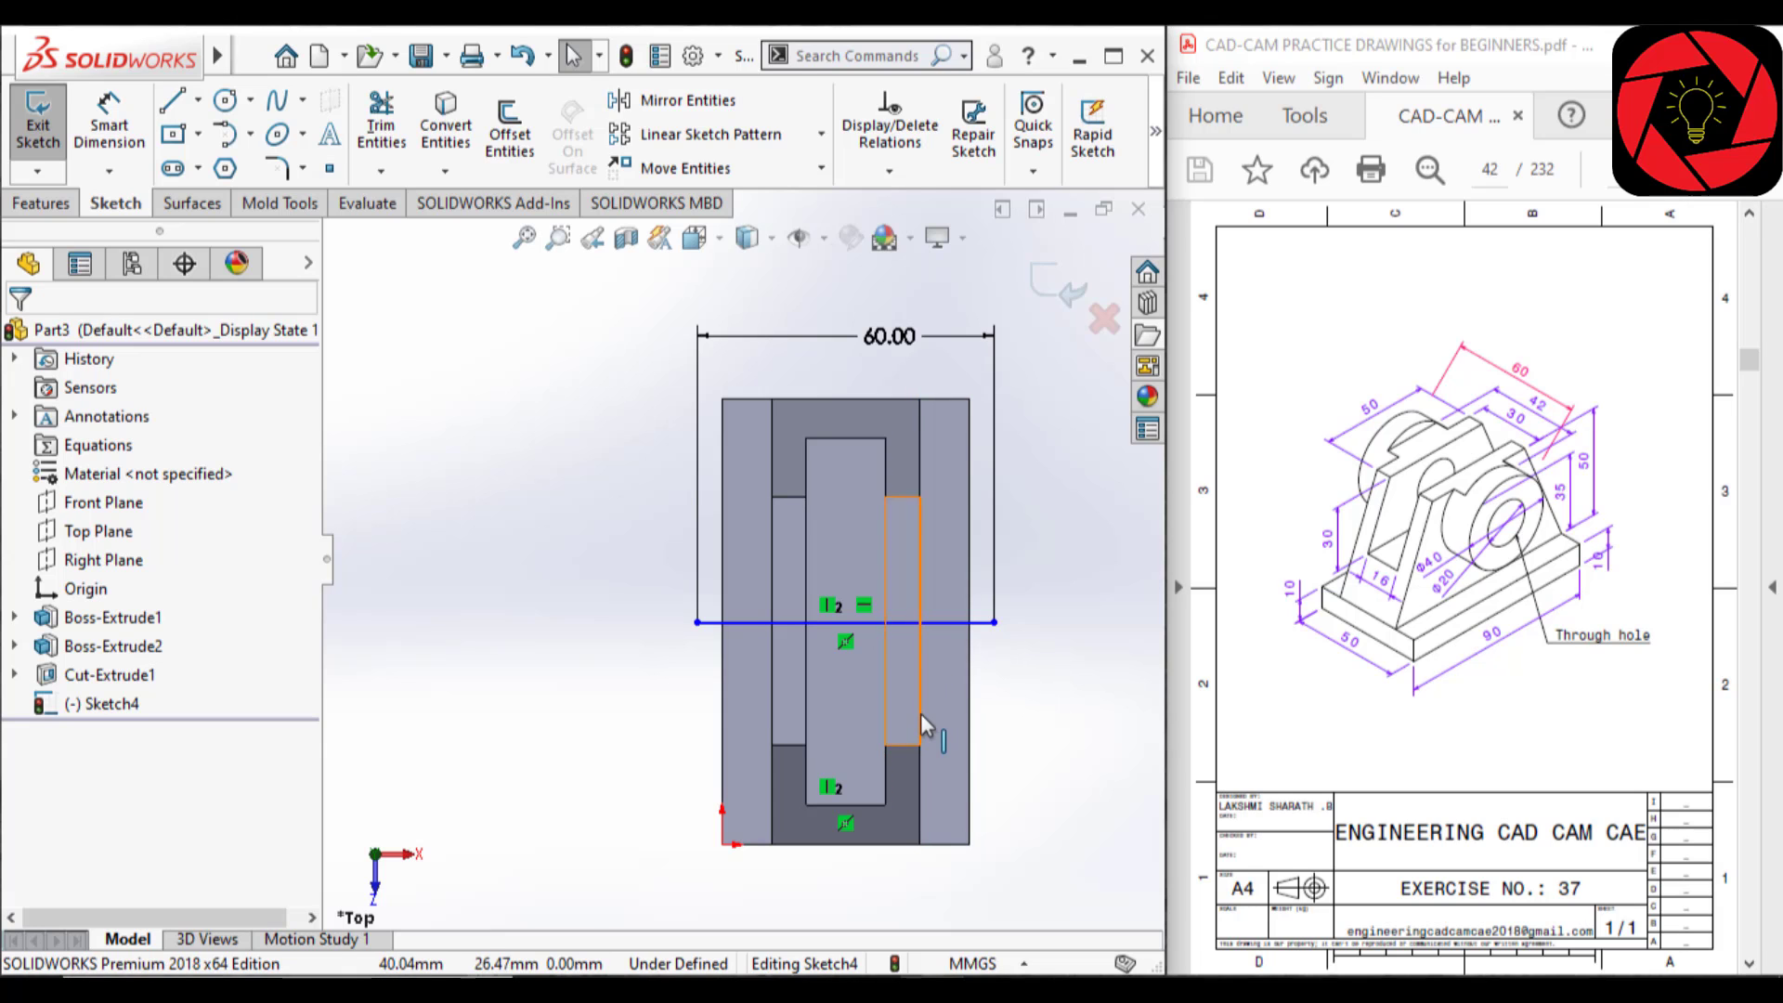
pyautogui.moveTo(902, 706)
pyautogui.mouseDown(button='middle')
pyautogui.moveTo(895, 557)
pyautogui.moveTo(836, 548)
pyautogui.moveTo(785, 573)
pyautogui.moveTo(789, 527)
pyautogui.mouseUp(button='middle')
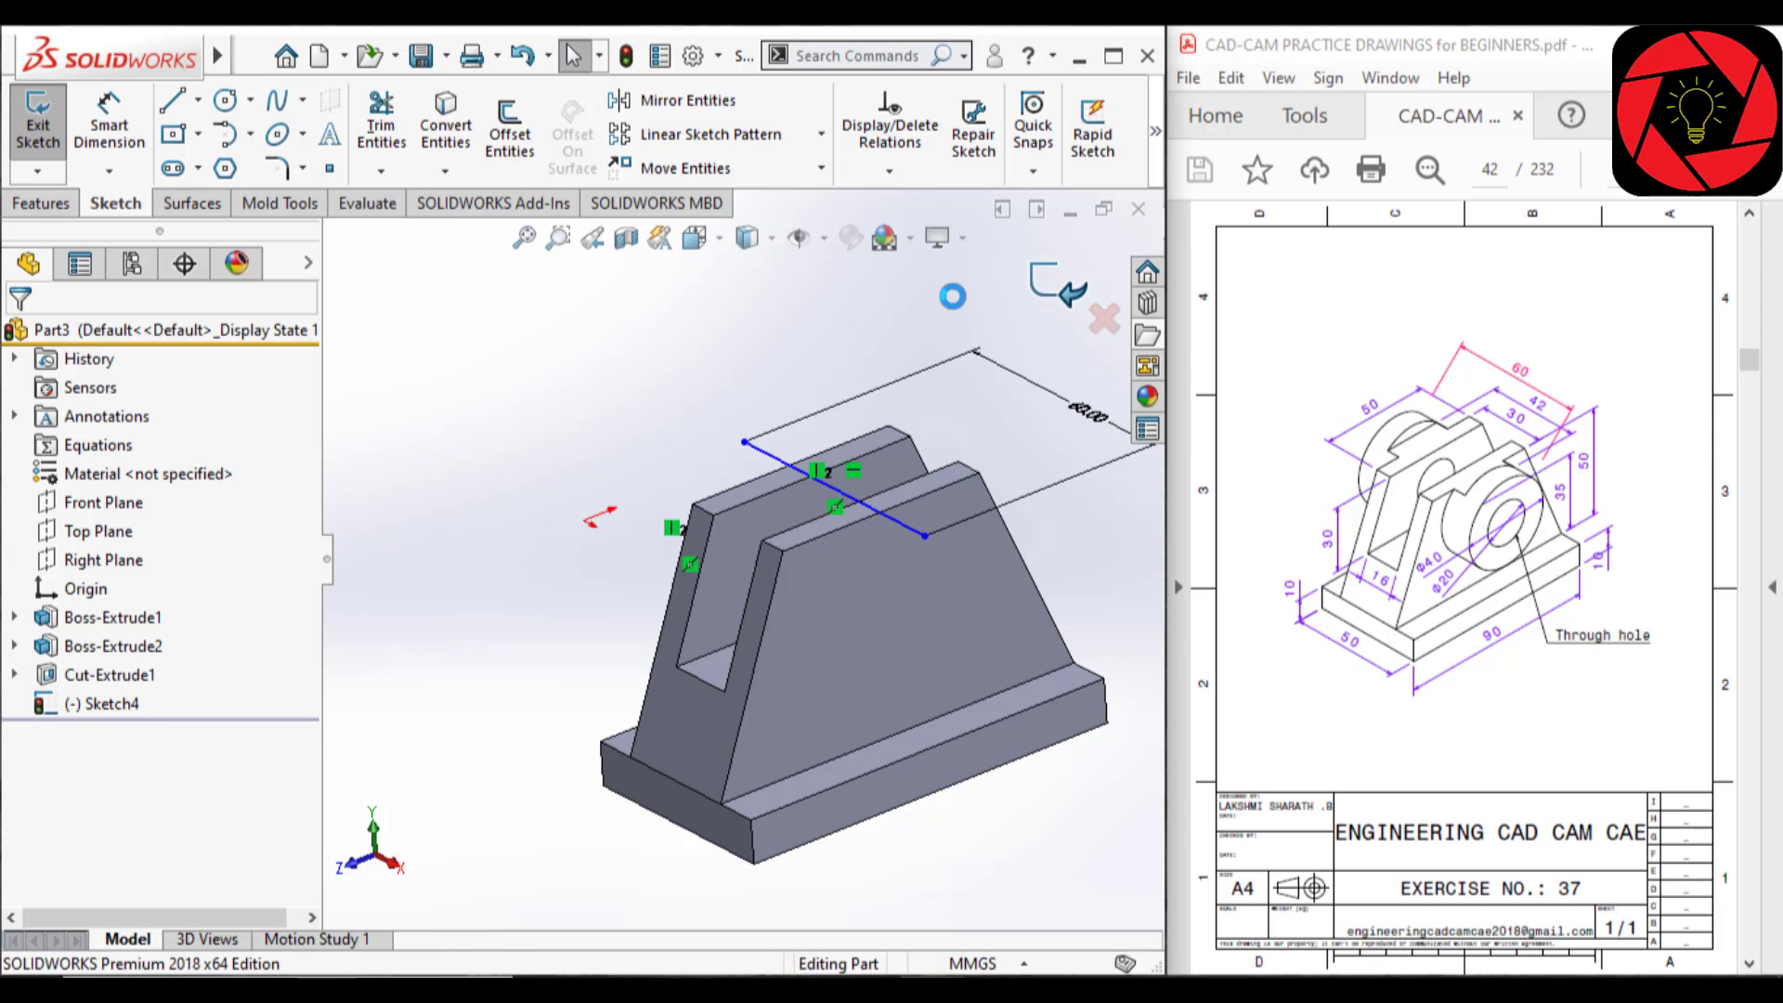
# - Start a new sketch on the outer trapezoidal face of the upright on the positive X side, seen in the Right view
pyautogui.scroll(-3, 971, 521)
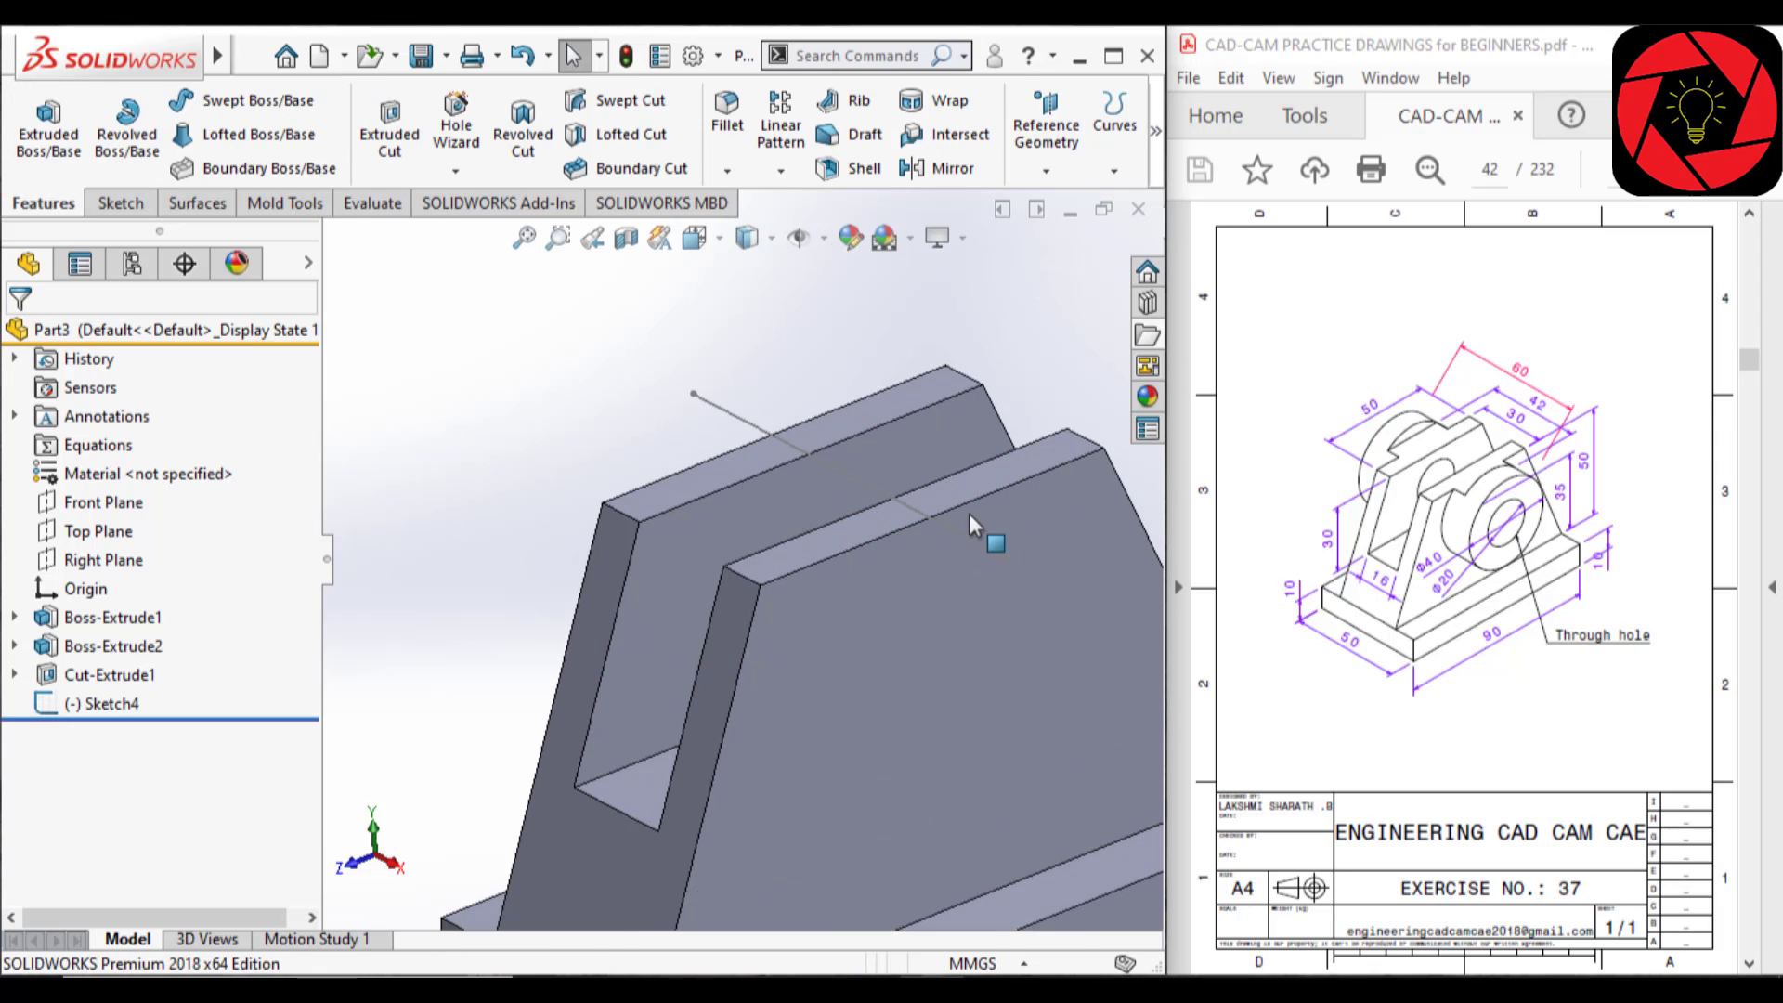
pyautogui.scroll(3, 980, 539)
pyautogui.scroll(-1, 982, 590)
pyautogui.moveTo(764, 639); pyautogui.dragTo(764, 576, button='middle')
pyautogui.click(743, 683)
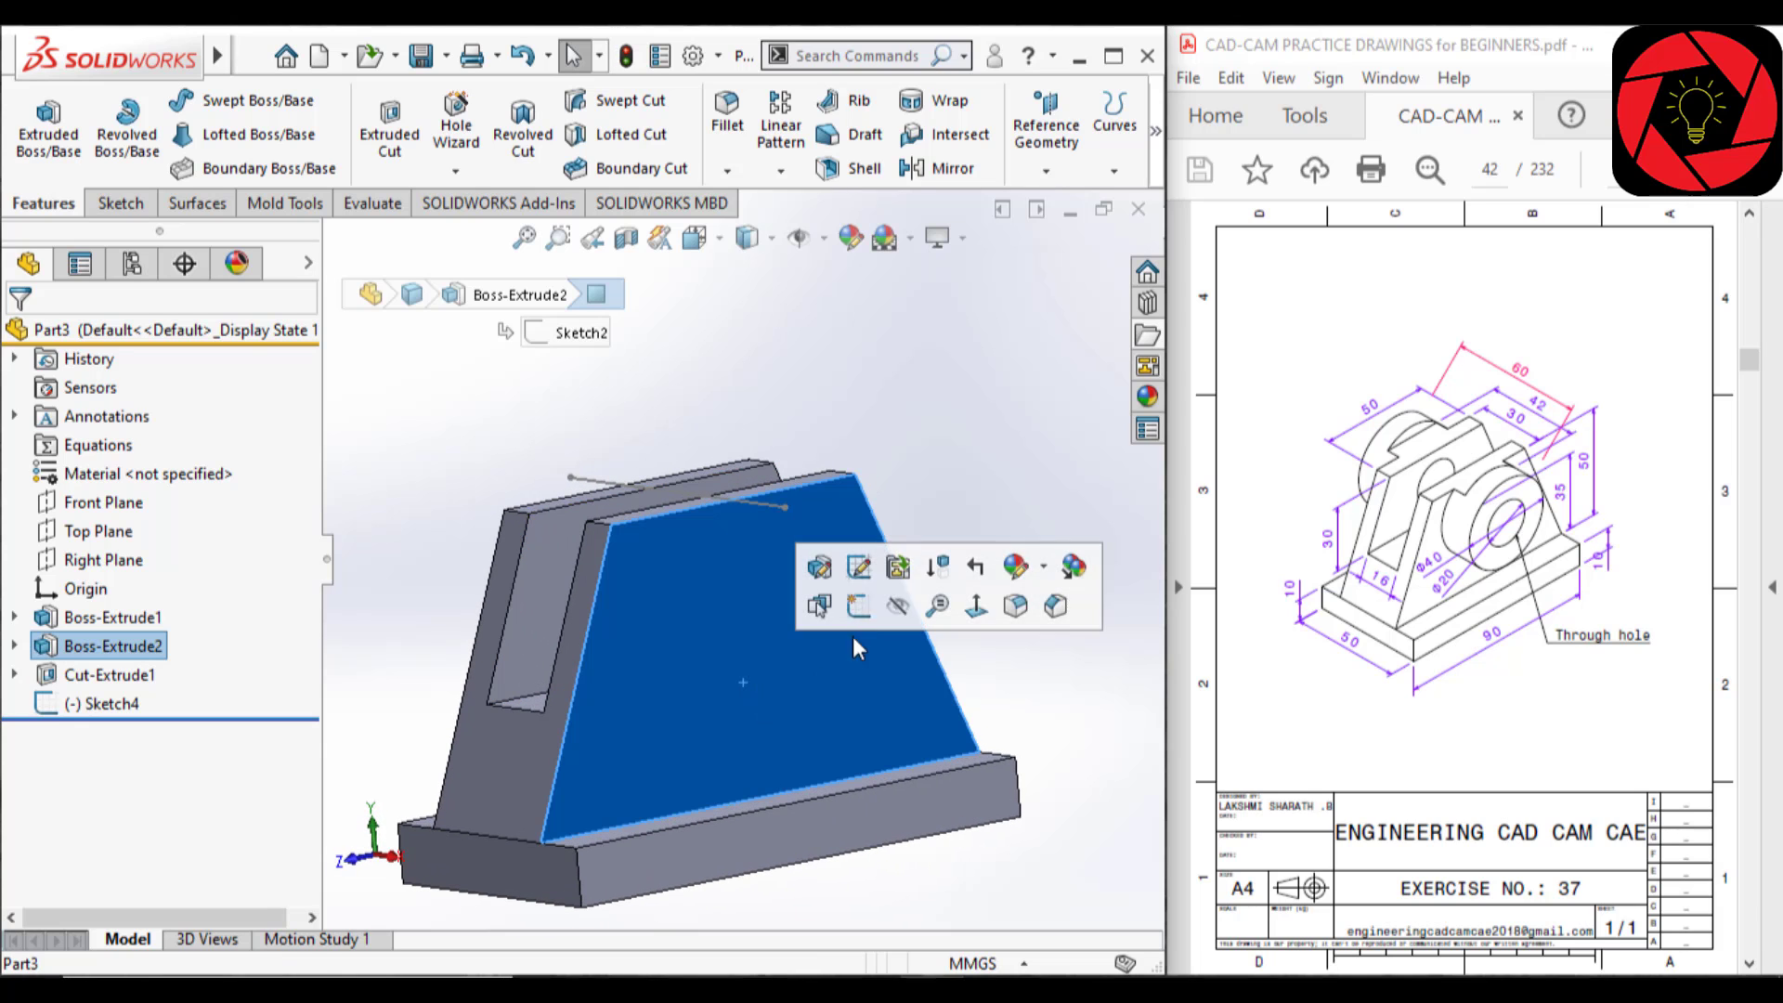
pyautogui.click(850, 608)
pyautogui.click(778, 665)
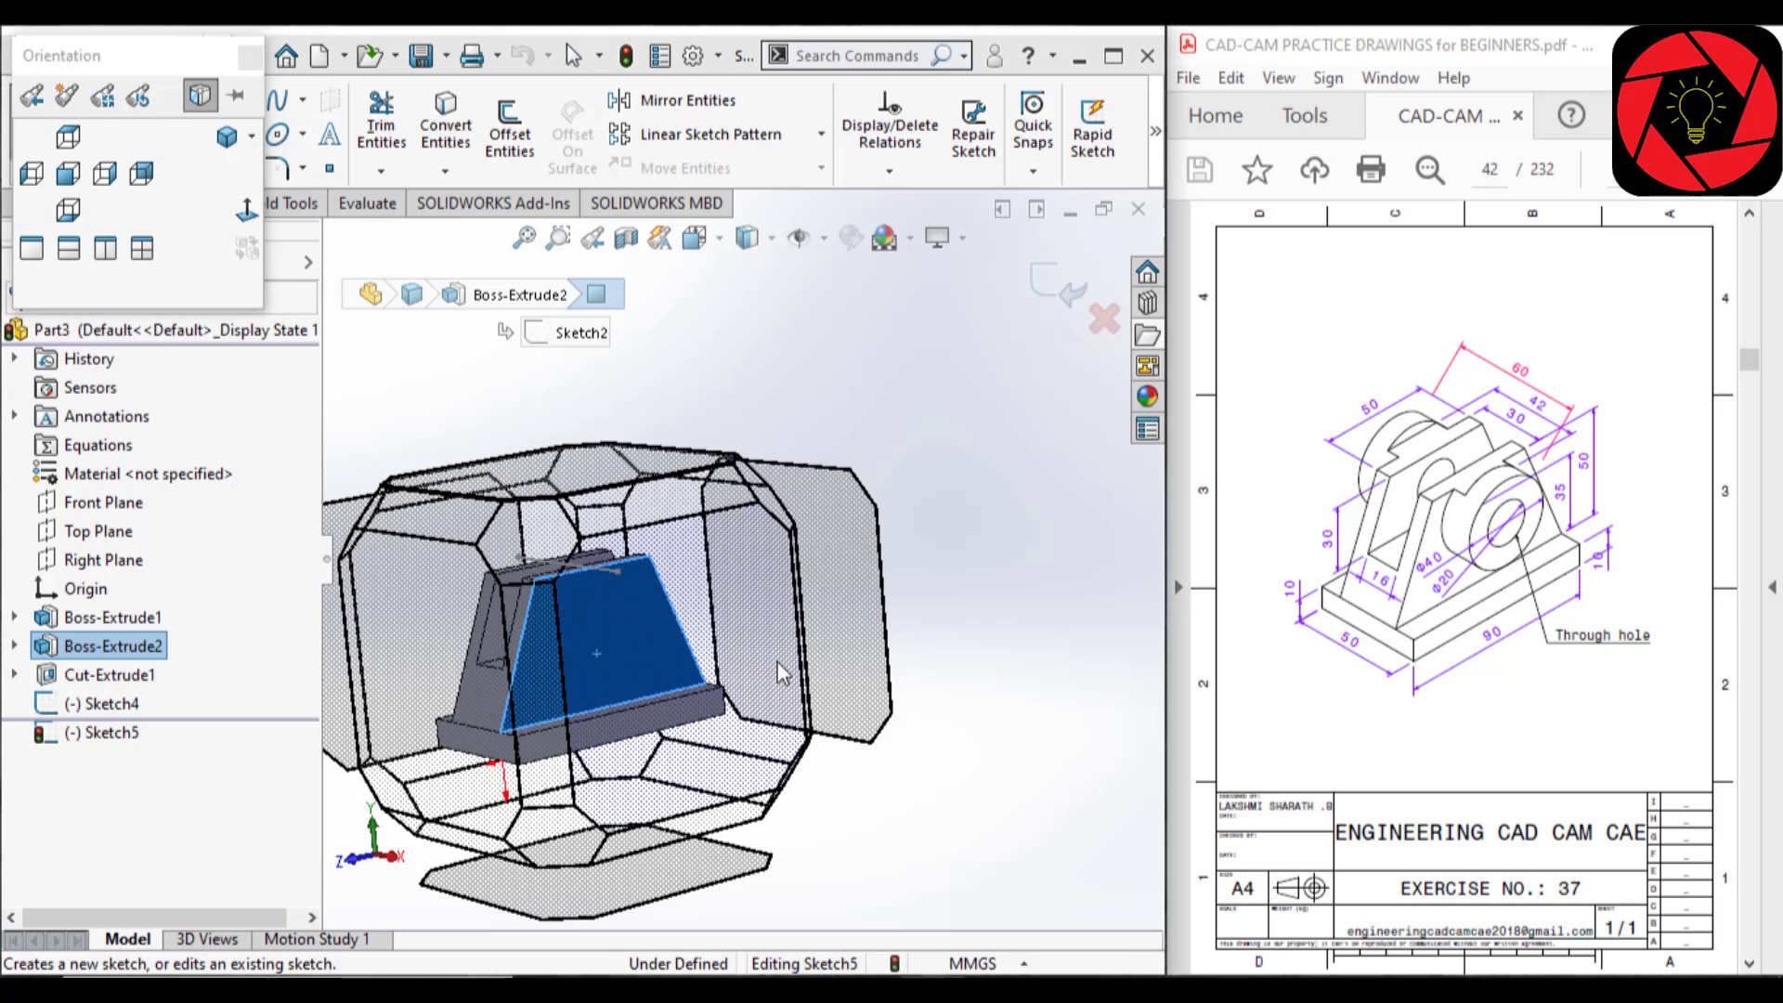
pyautogui.scroll(2, 884, 667)
pyautogui.scroll(-3, 865, 702)
# - Sketch two concentric circles about 22 mm and 45 mm in diameter on the upper part of the trapezoidal face
pyautogui.moveTo(737, 556); pyautogui.dragTo(893, 546, button='right')
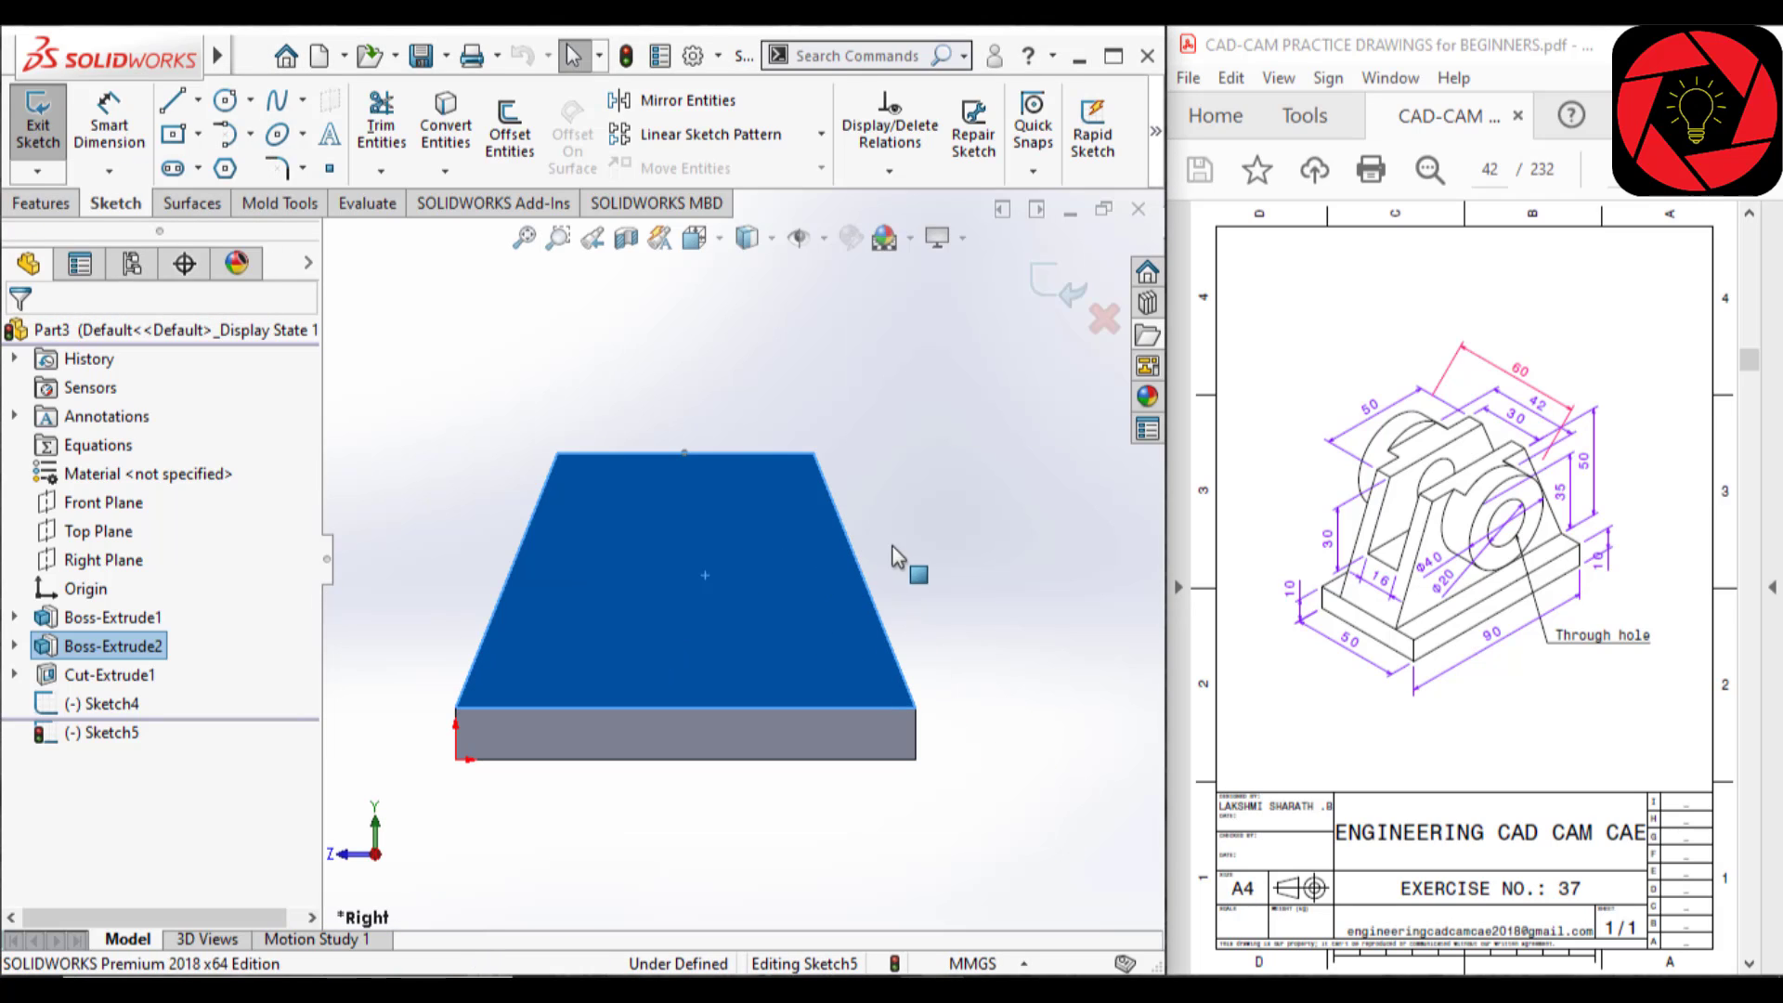
pyautogui.scroll(-1, 714, 554)
pyautogui.click(675, 557)
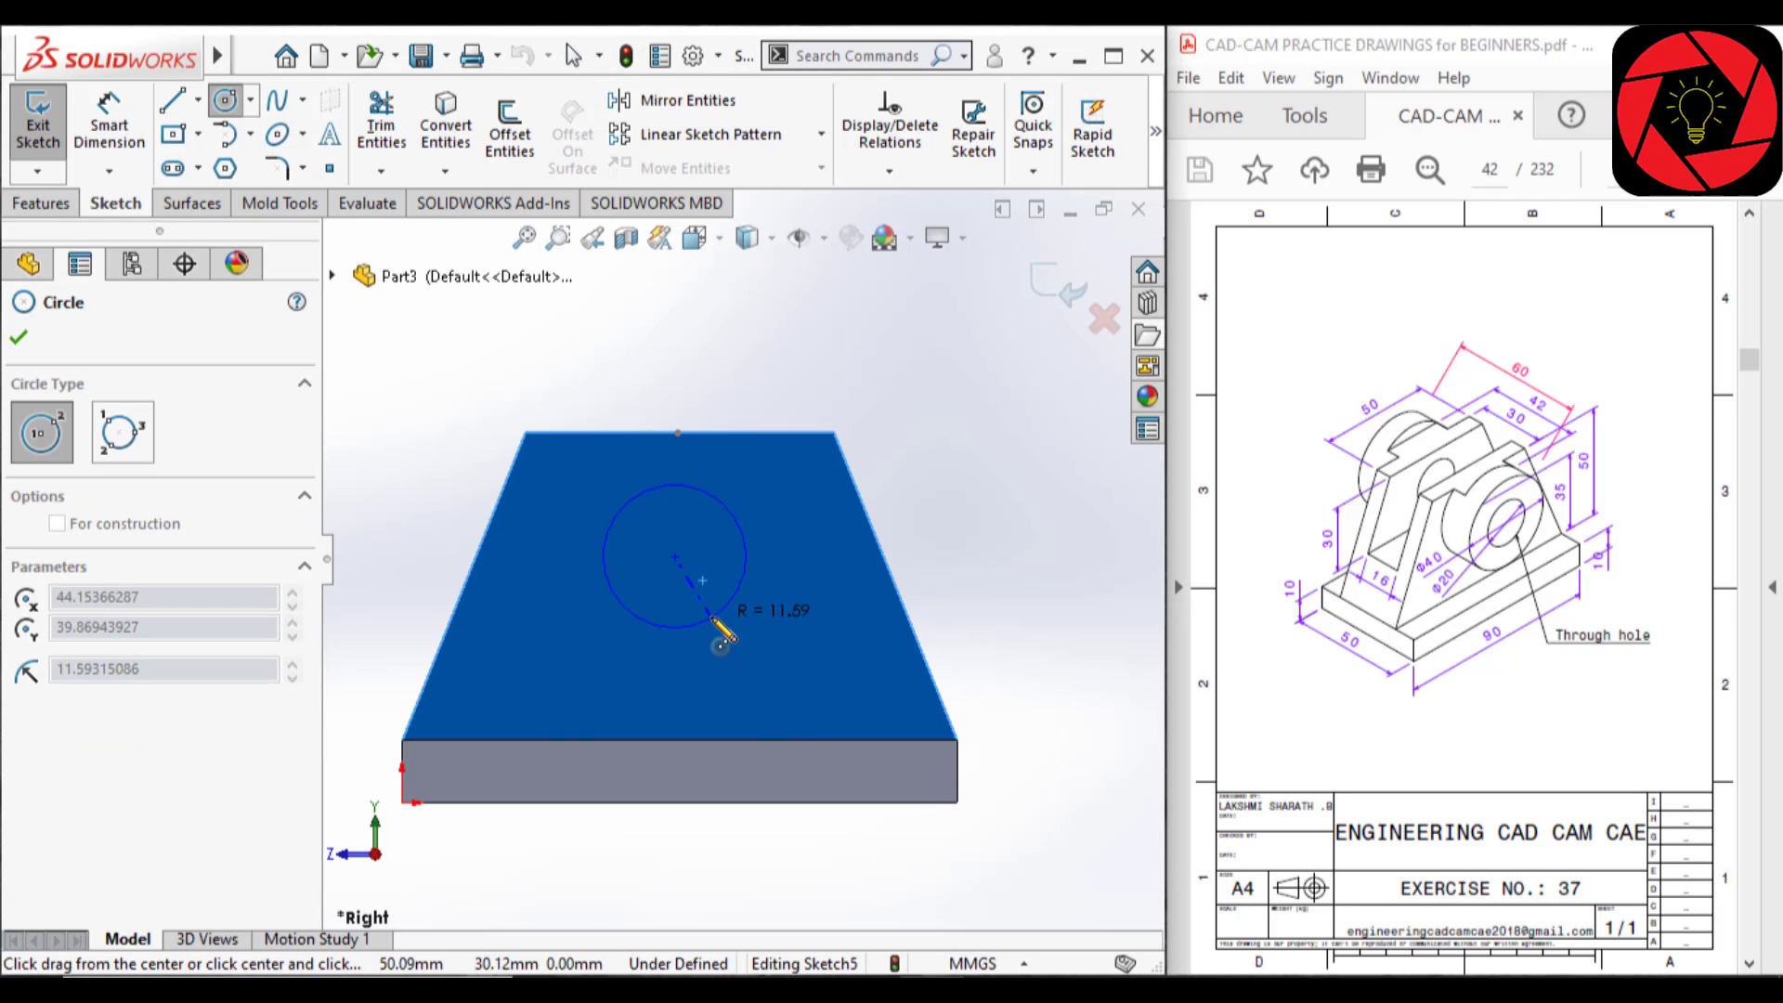
pyautogui.click(714, 619)
pyautogui.click(675, 557)
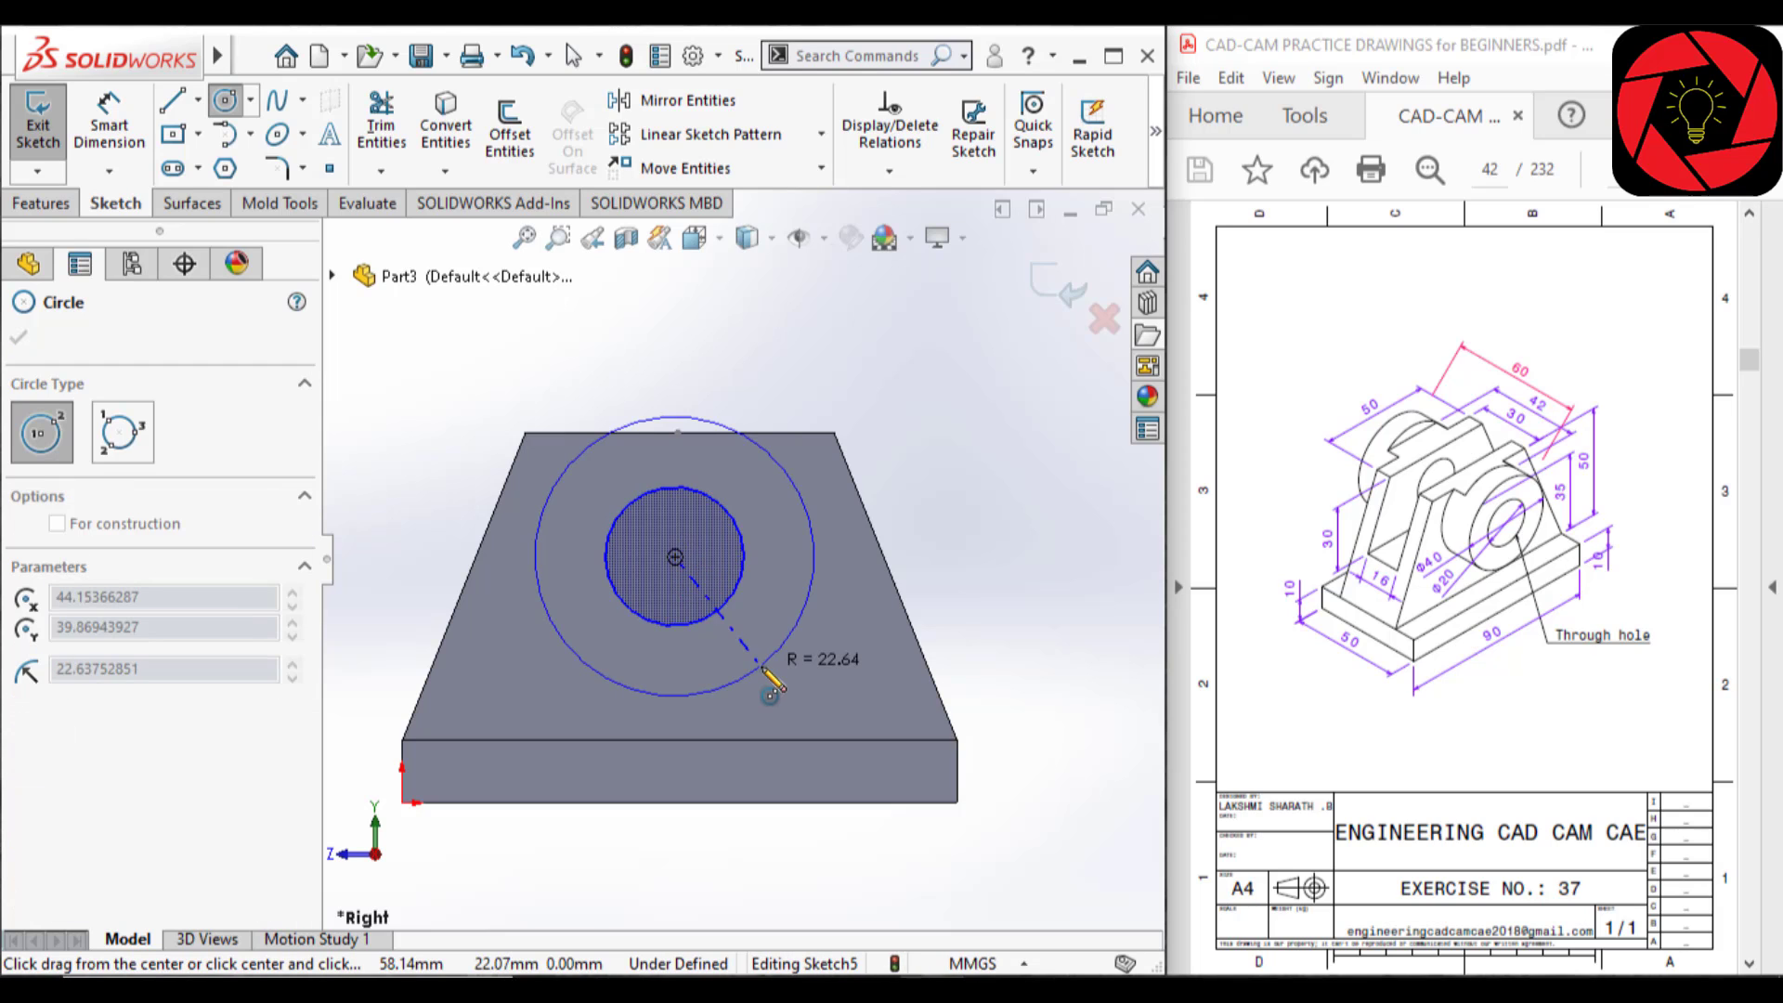
pyautogui.click(760, 672)
# - Dimension the outer circle's diameter to 40 mm
pyautogui.moveTo(1118, 643); pyautogui.dragTo(1086, 478, button='right')
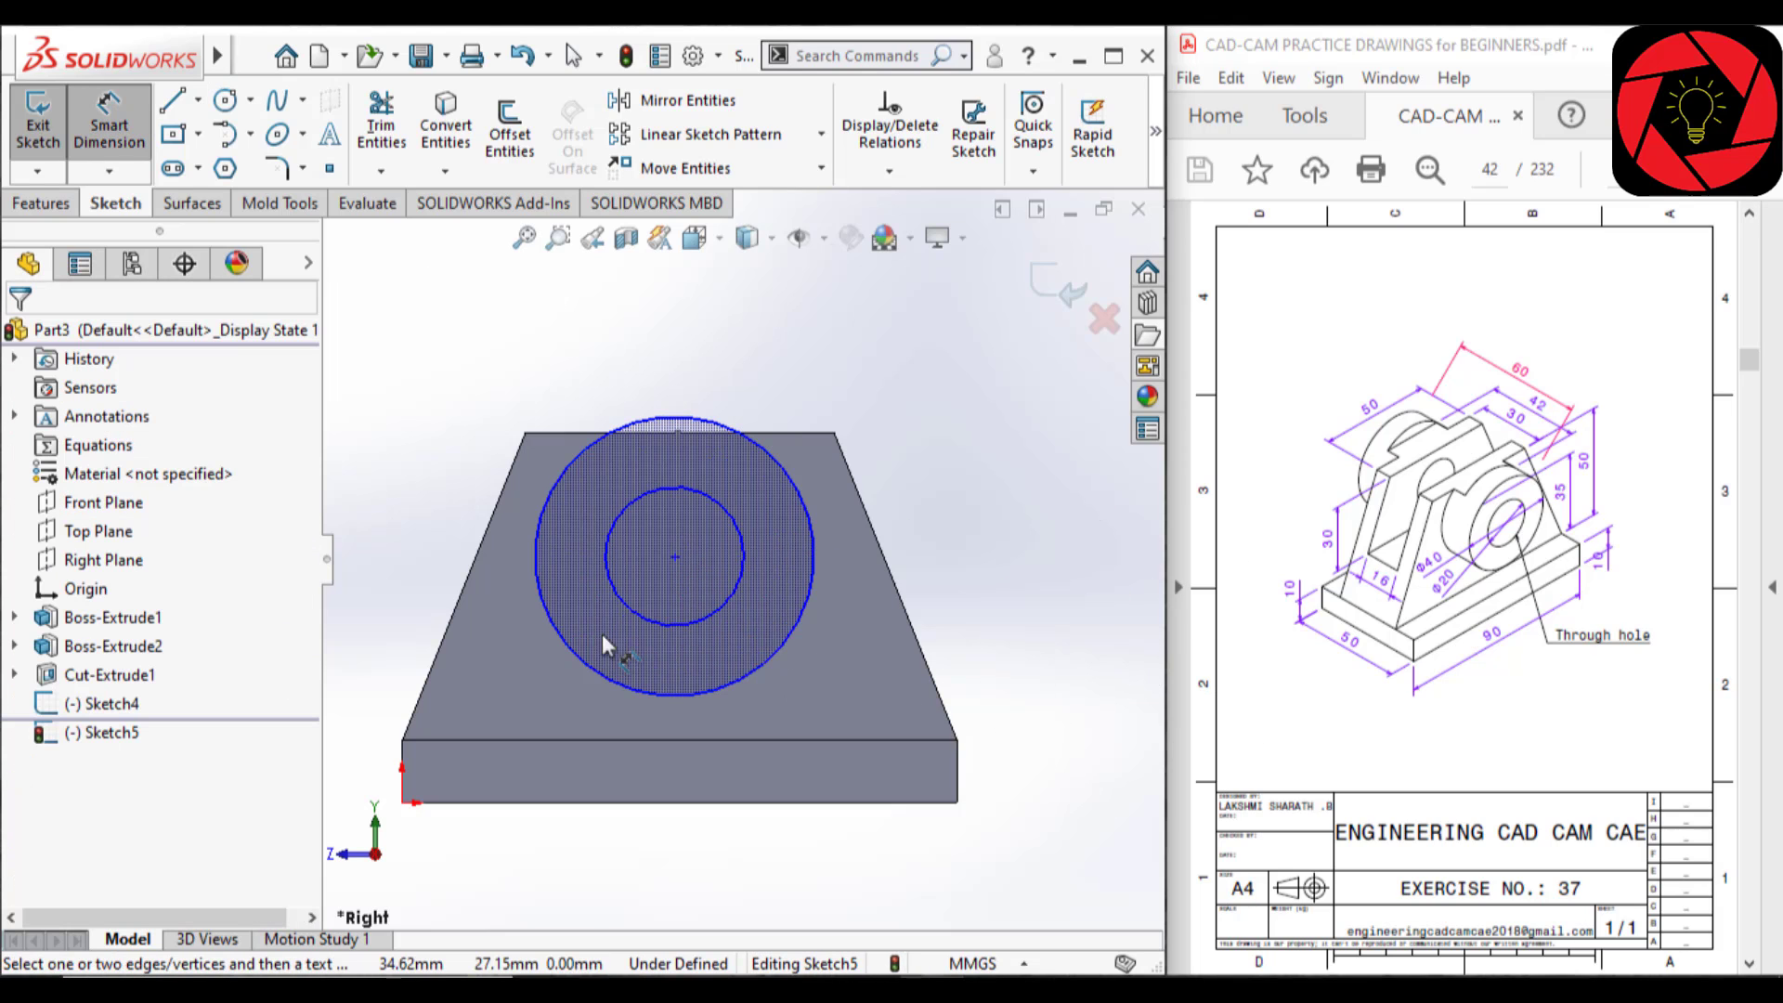
pyautogui.click(550, 615)
pyautogui.click(505, 632)
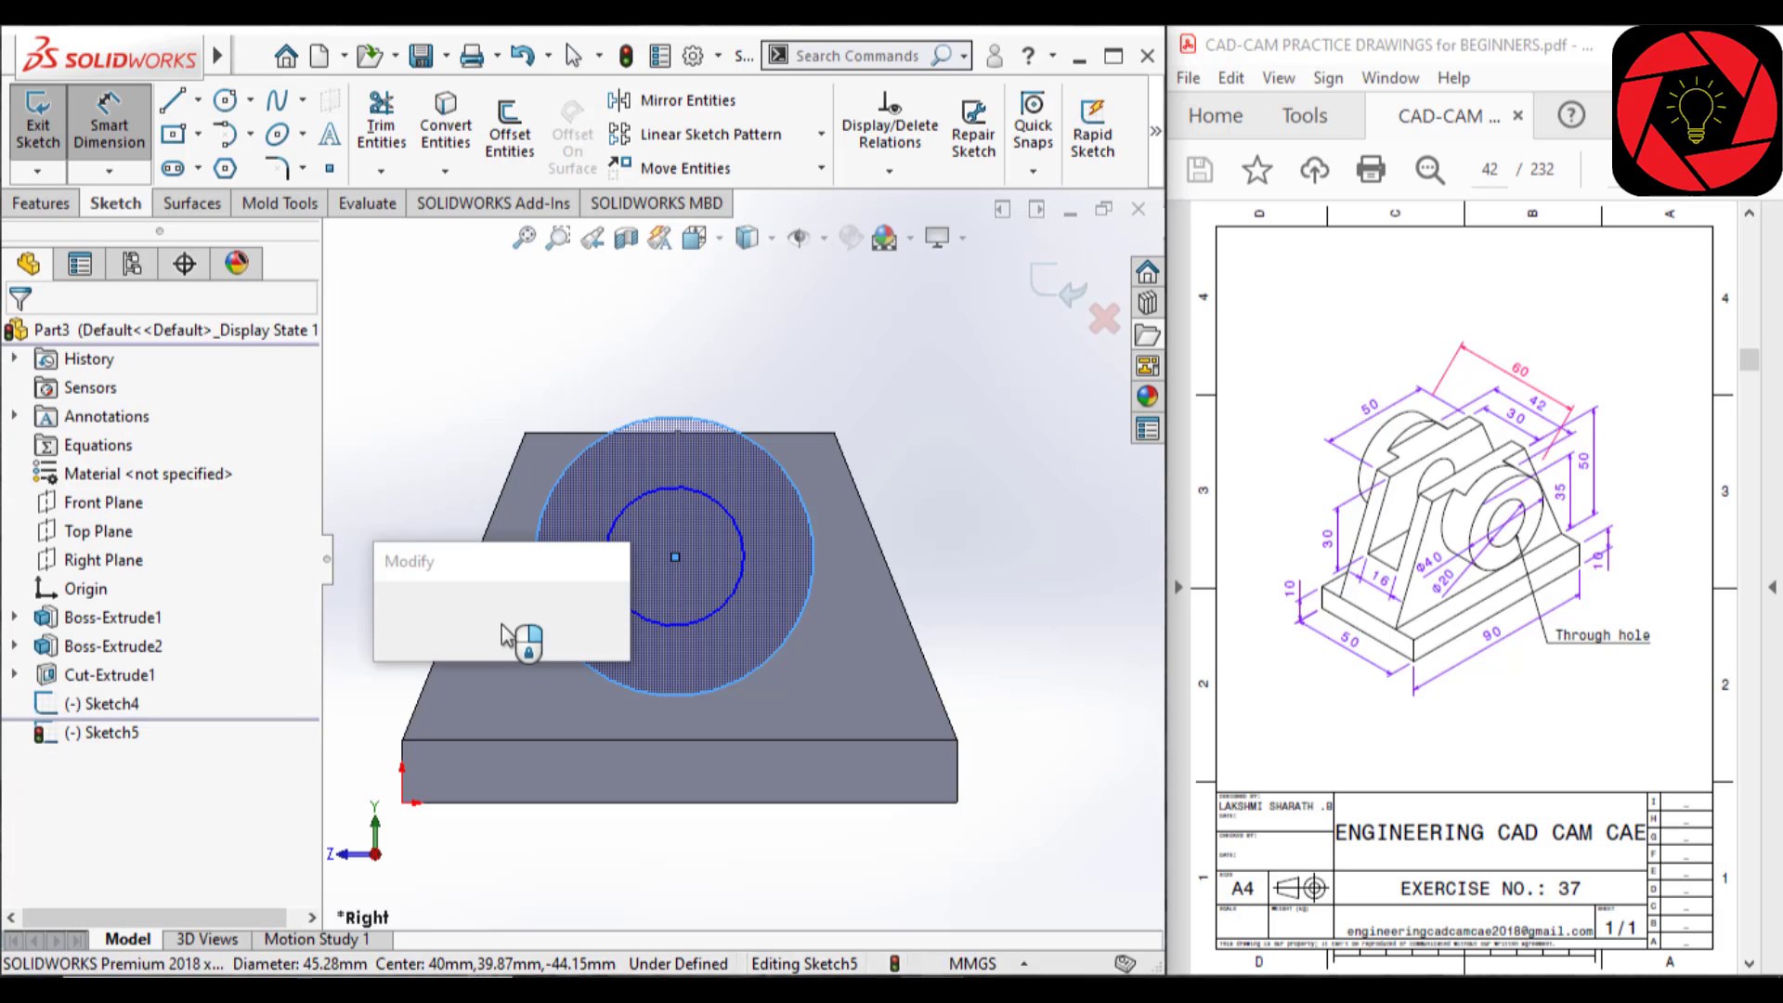
pyautogui.write('40')
pyautogui.press('Return')
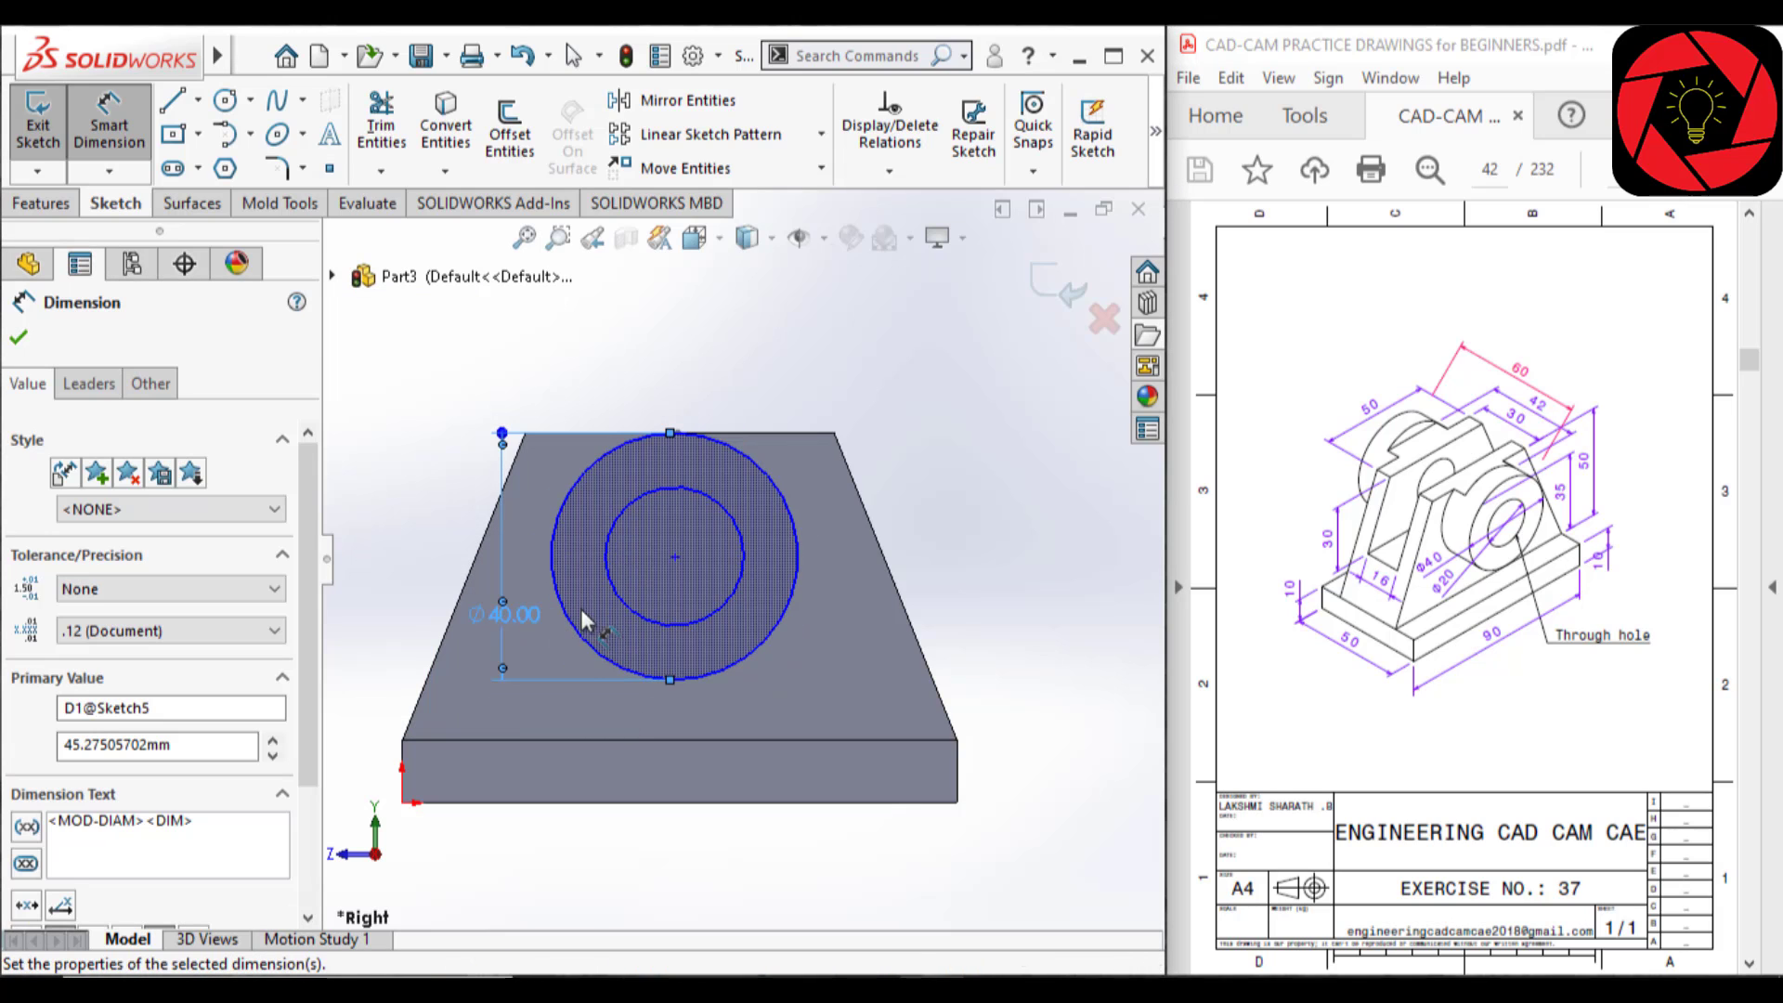
# - Dimension the inner circle's diameter to 20 mm
pyautogui.click(622, 606)
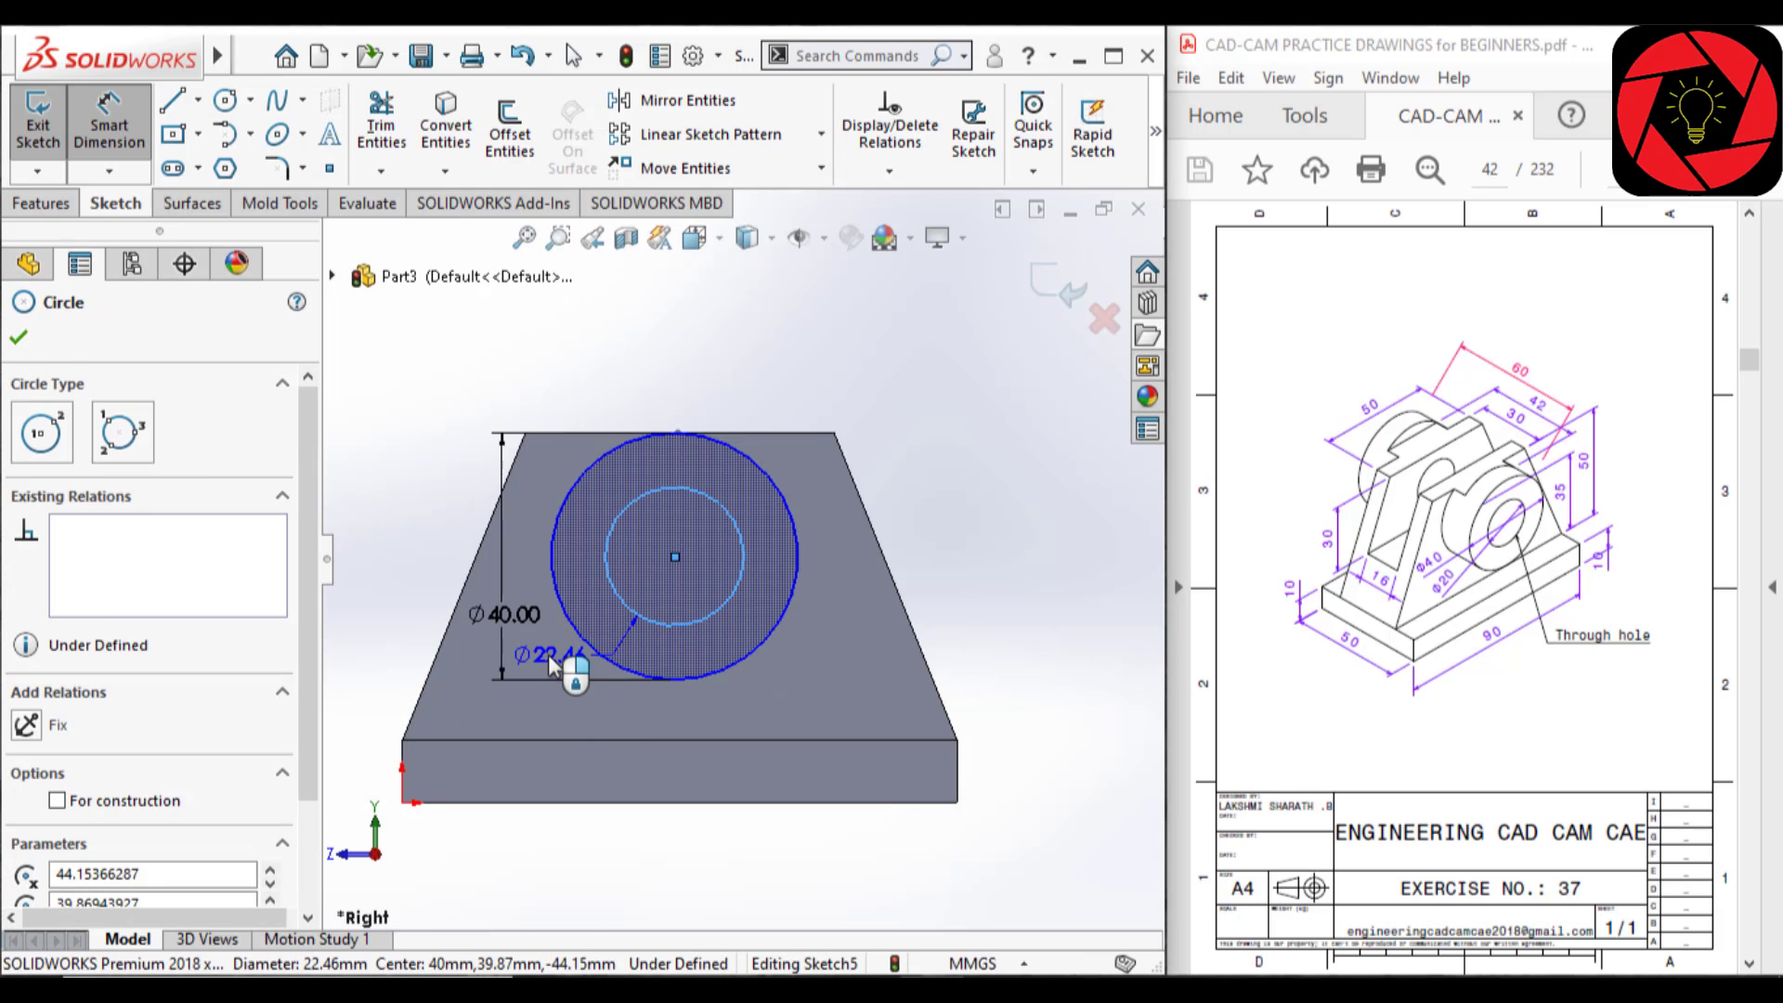
pyautogui.click(553, 663)
pyautogui.write('20')
pyautogui.press('Return')
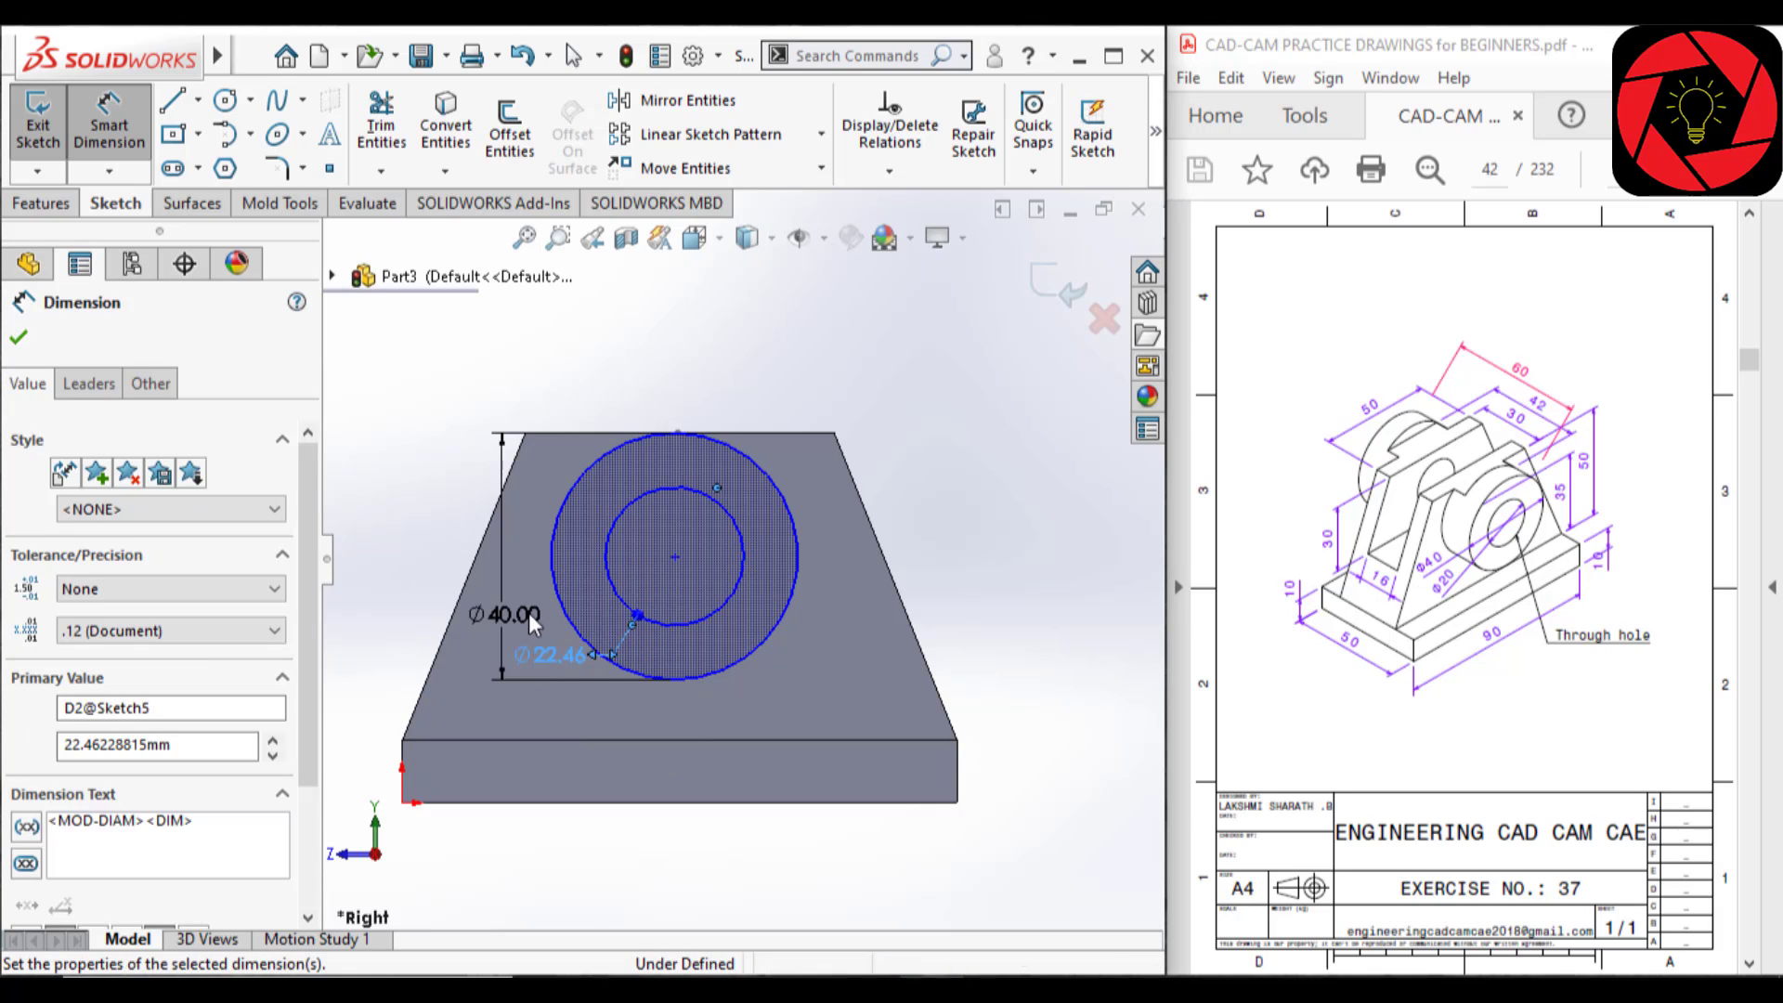
pyautogui.press('Escape')
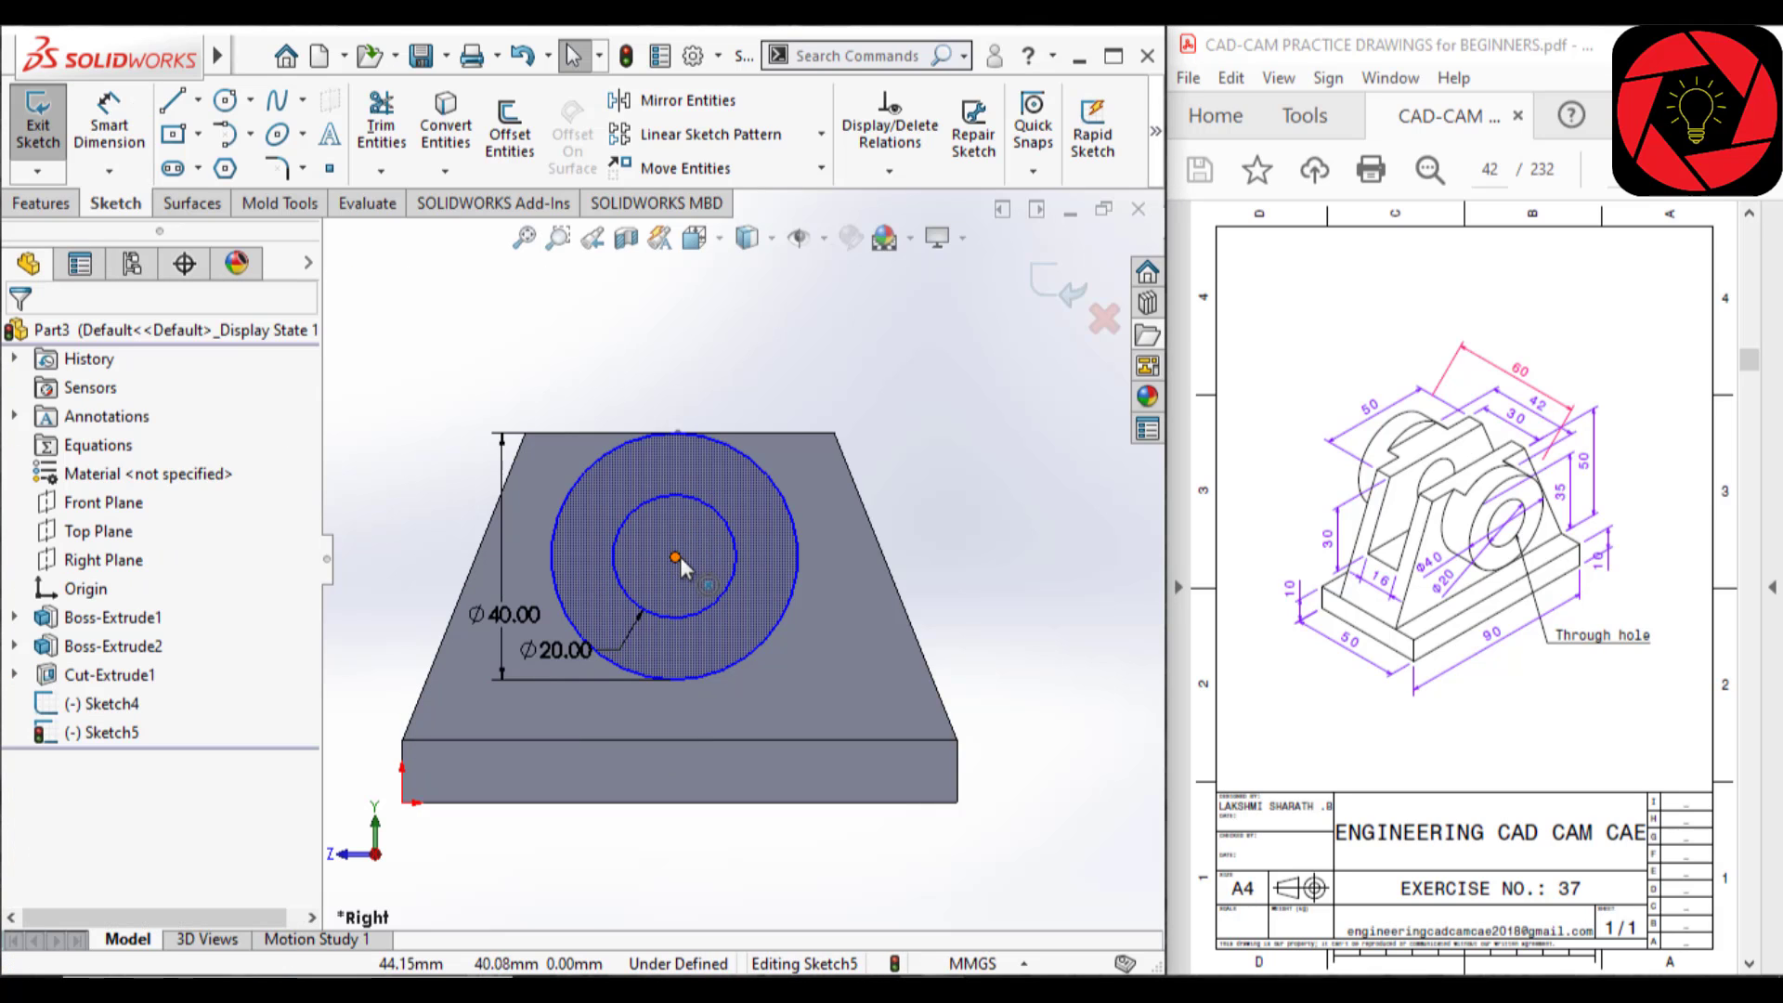
pyautogui.click(676, 555)
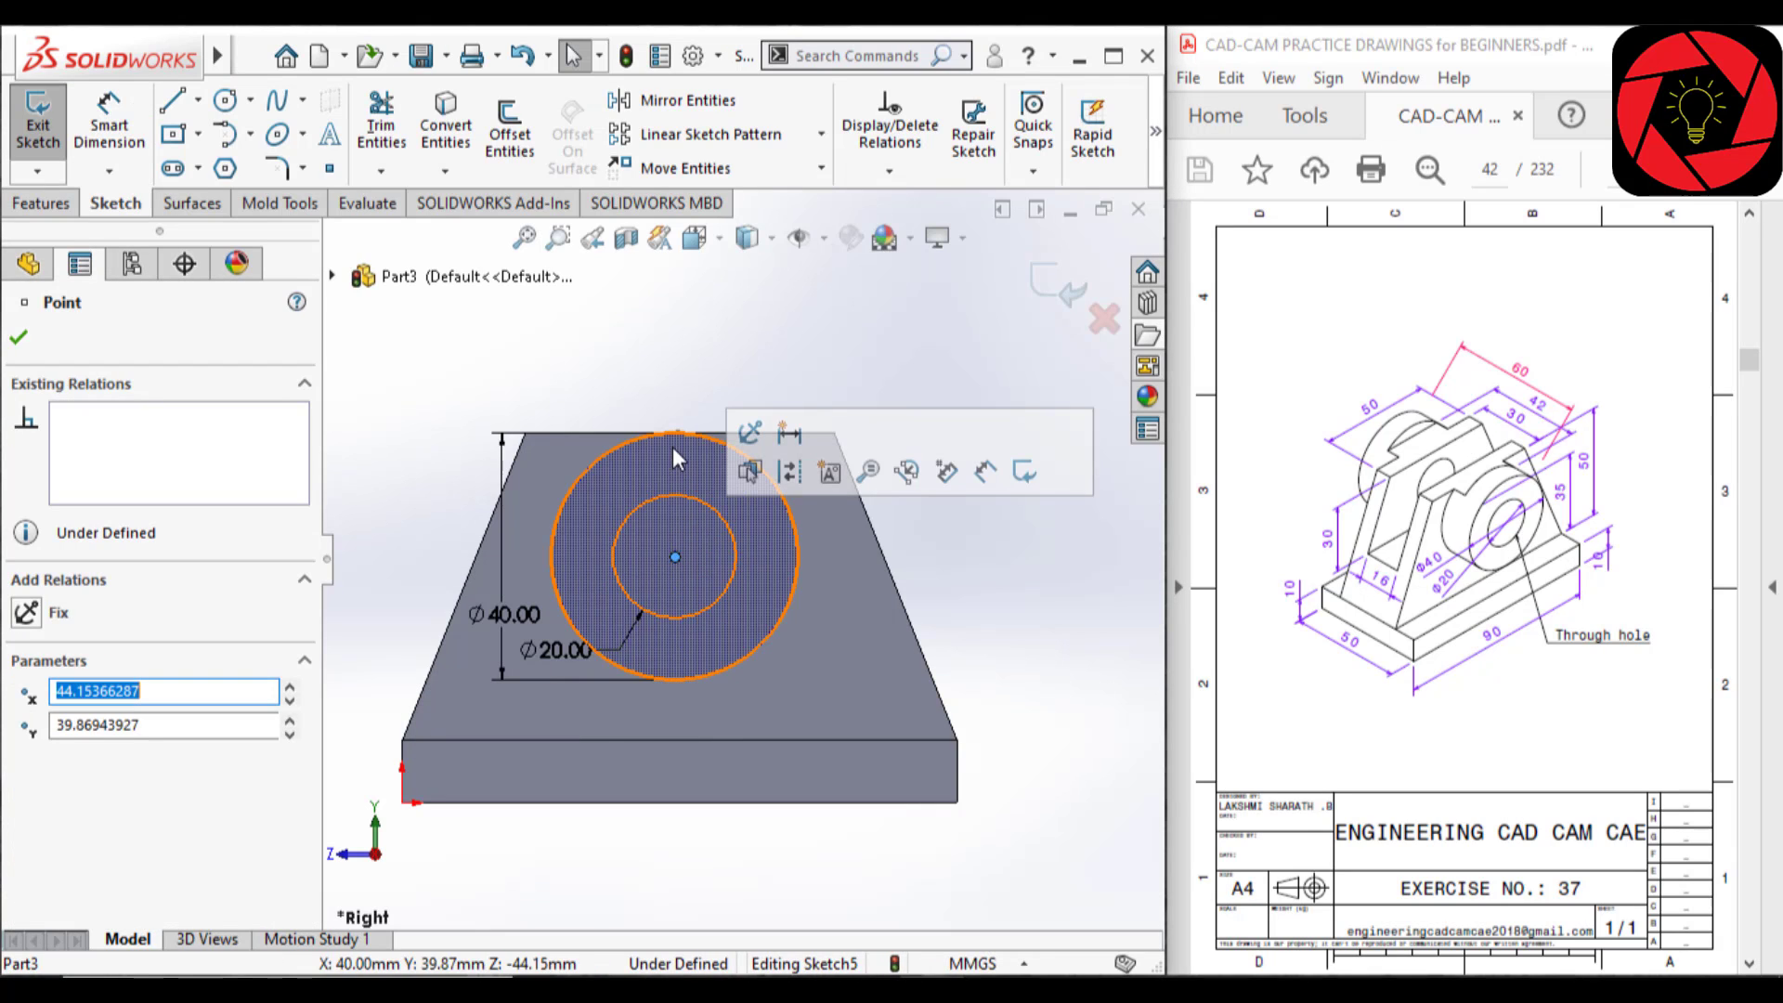
pyautogui.keyDown('ctrl'); pyautogui.click(679, 740); pyautogui.keyUp('ctrl')
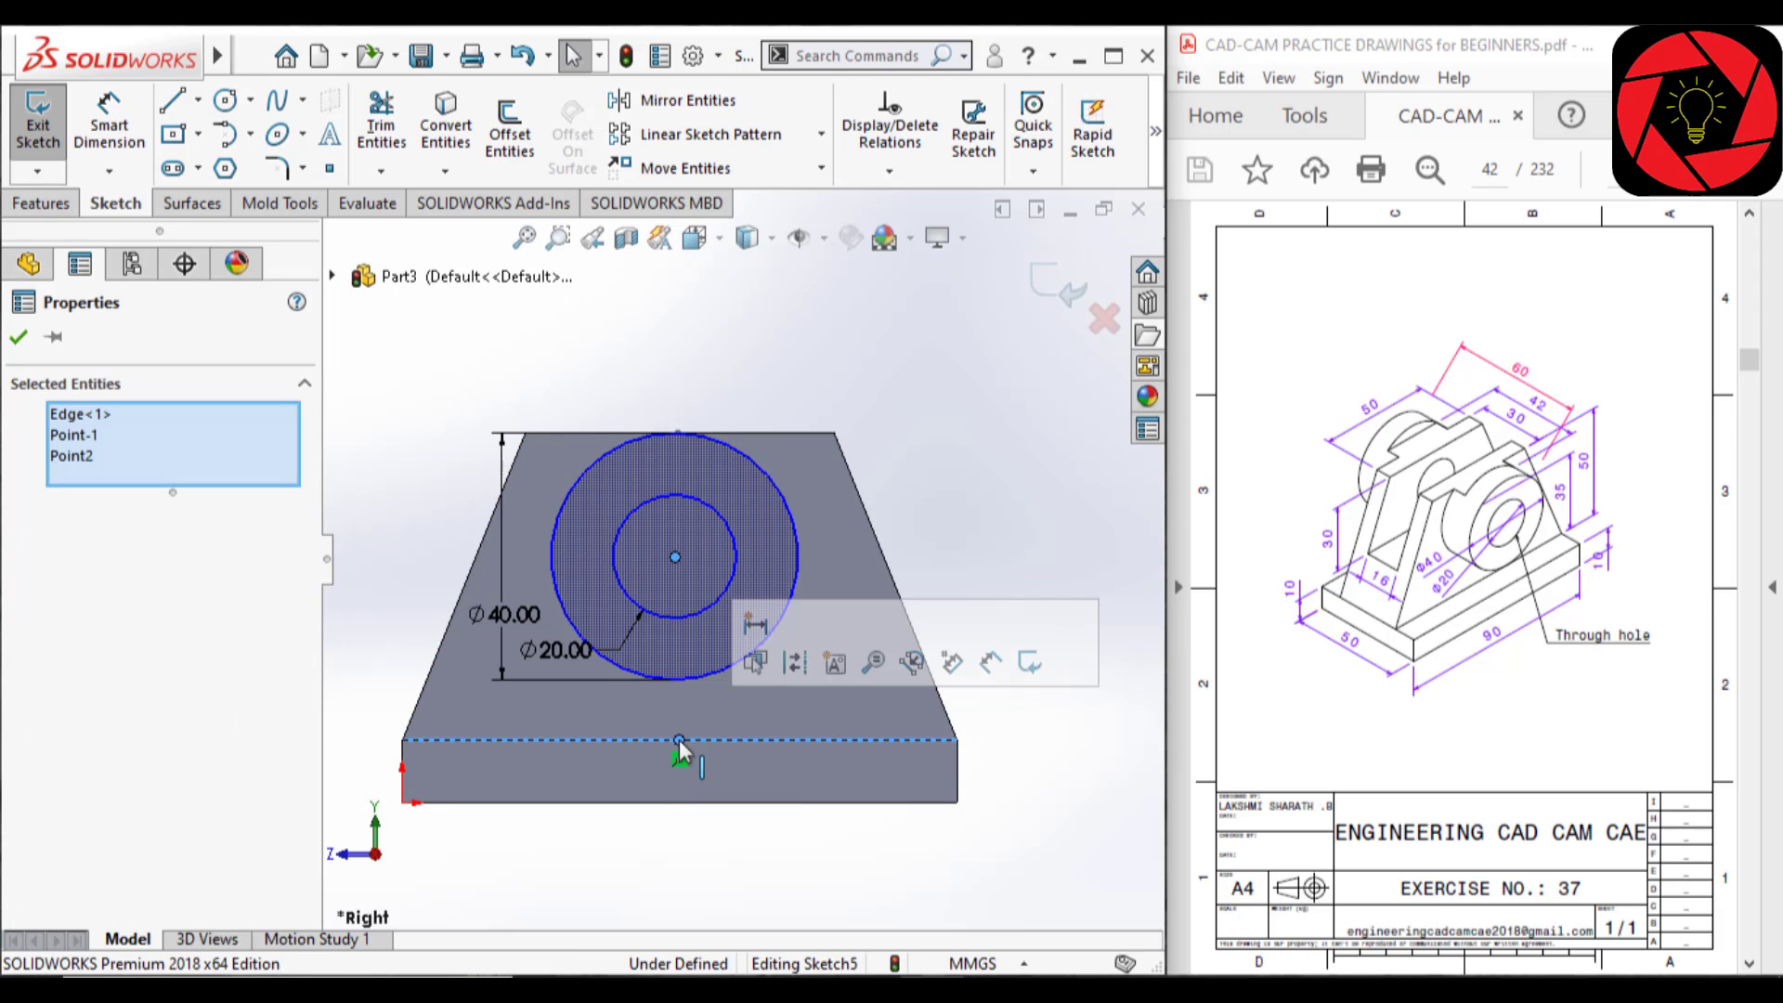
pyautogui.rightClick(105, 423)
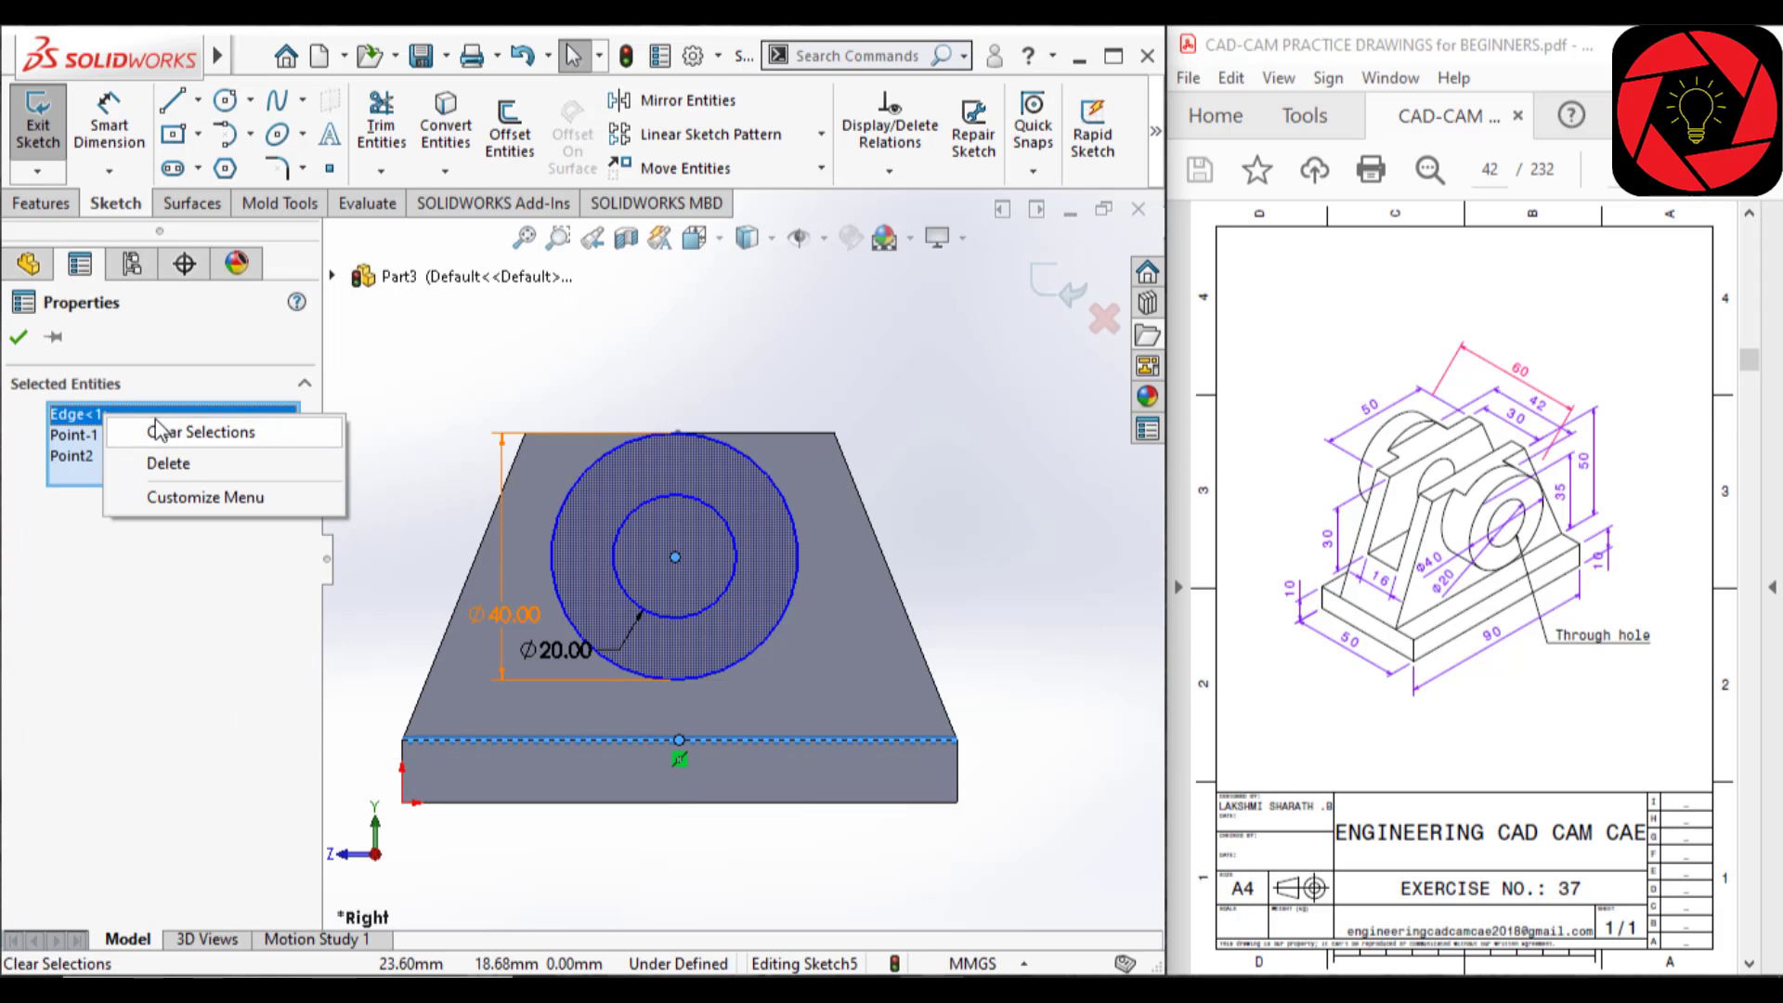
pyautogui.click(158, 430)
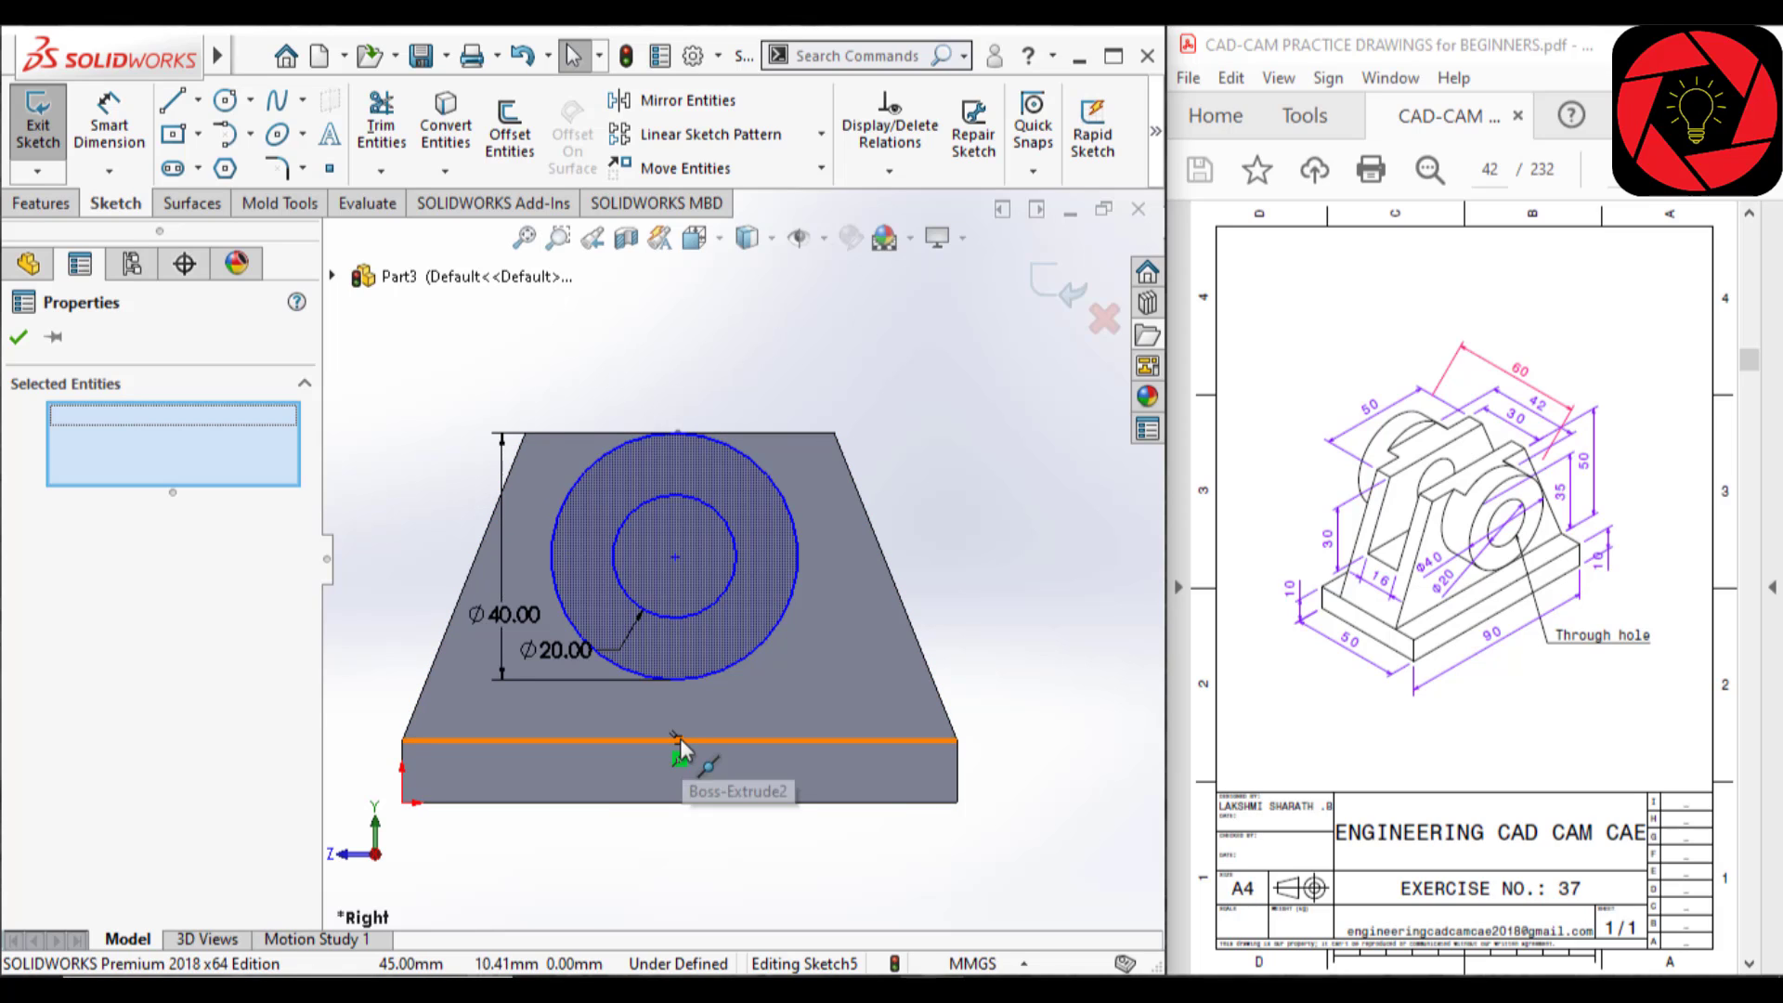
# - Add a Vertical relation between the circles' common centre and the midpoint of the trapezoidal face's bottom edge
pyautogui.click(679, 740)
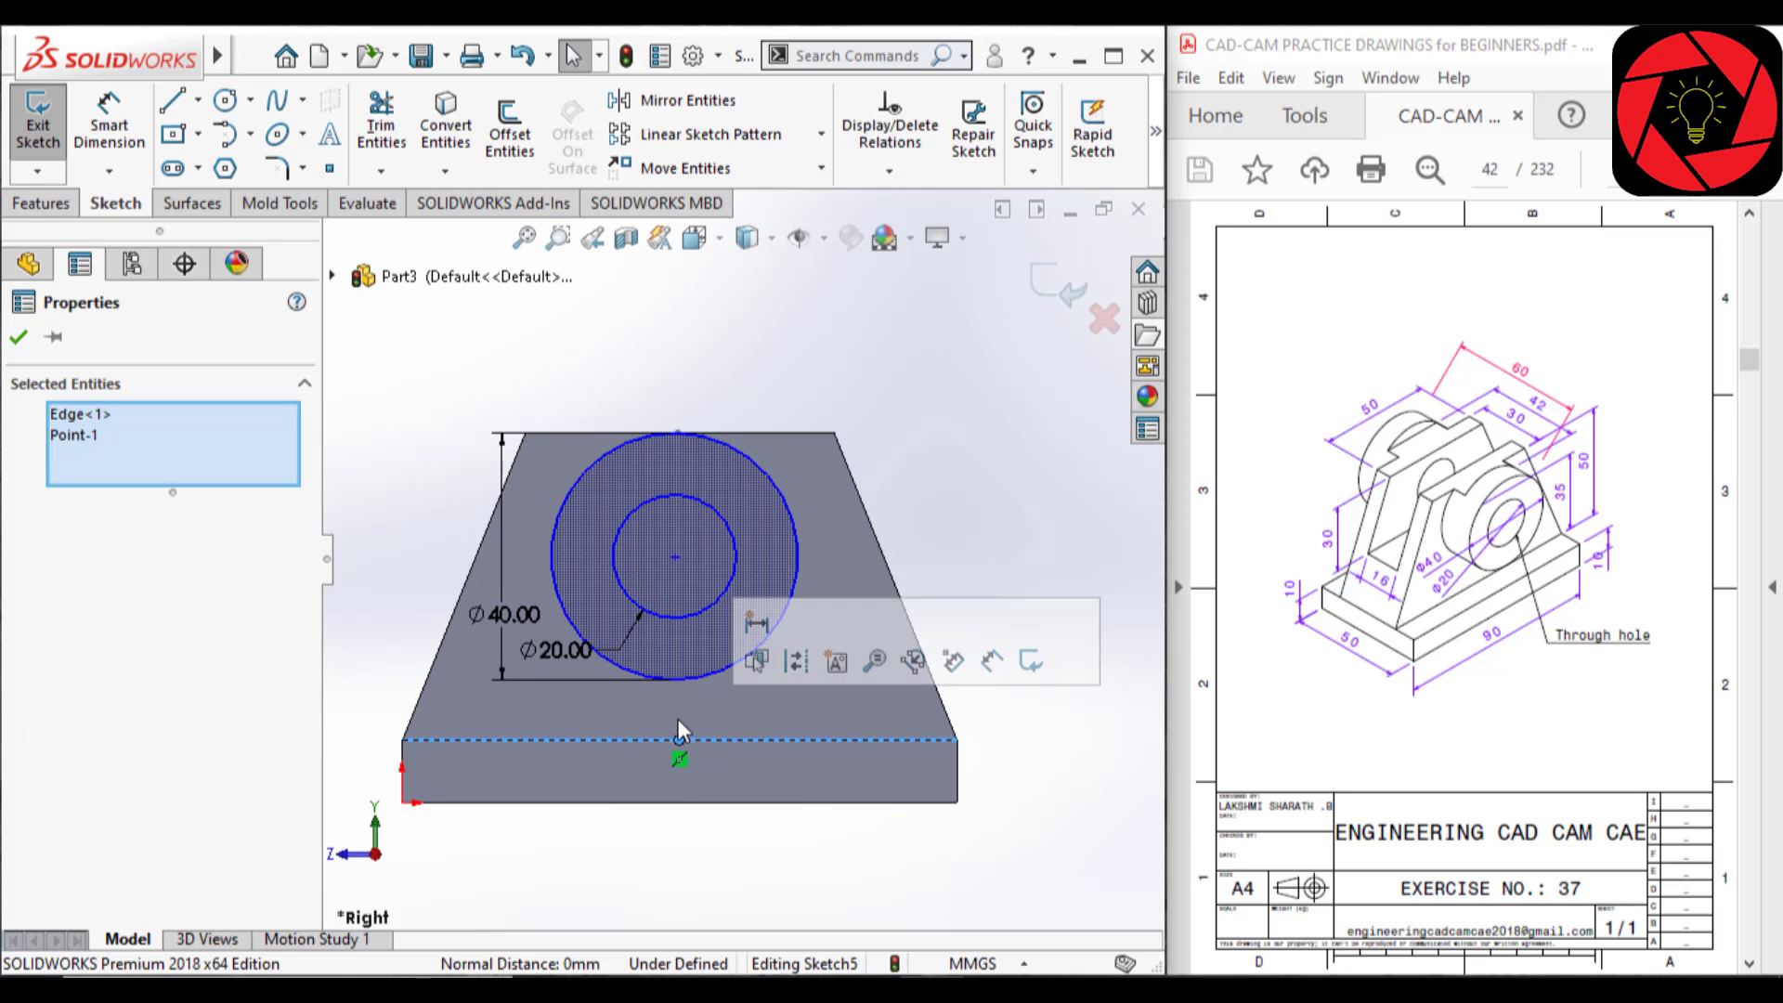
pyautogui.rightClick(89, 414)
pyautogui.click(215, 462)
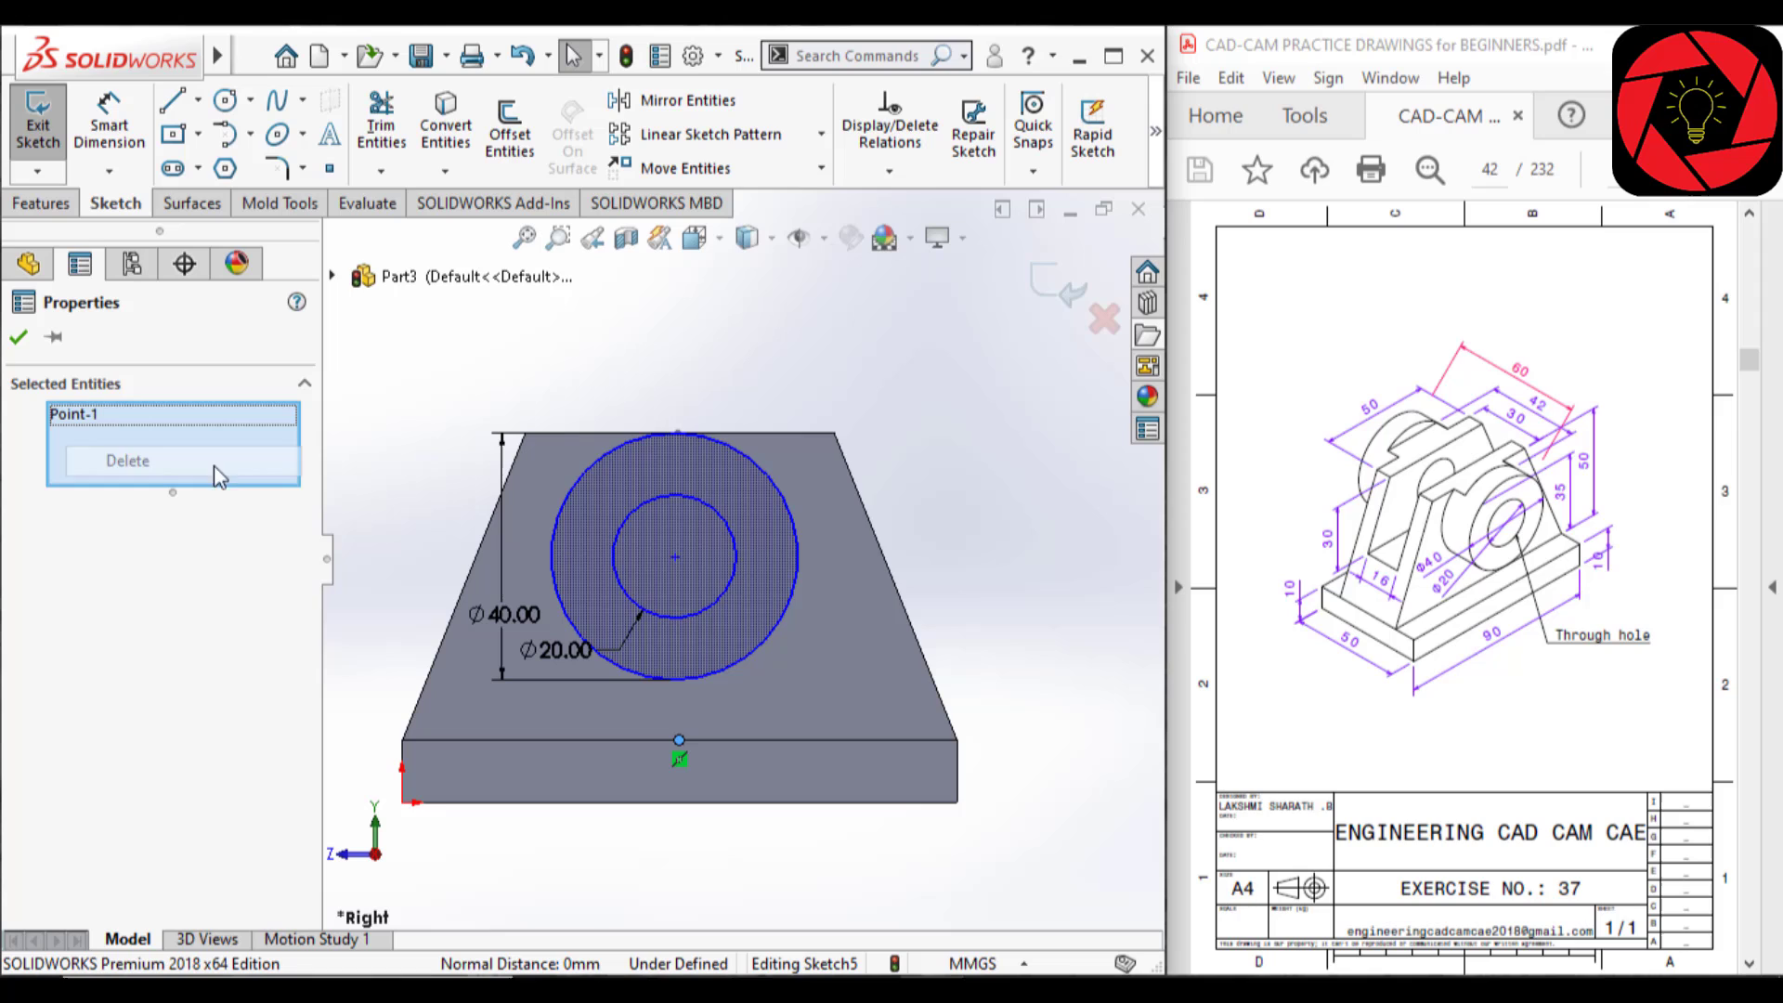
pyautogui.click(675, 557)
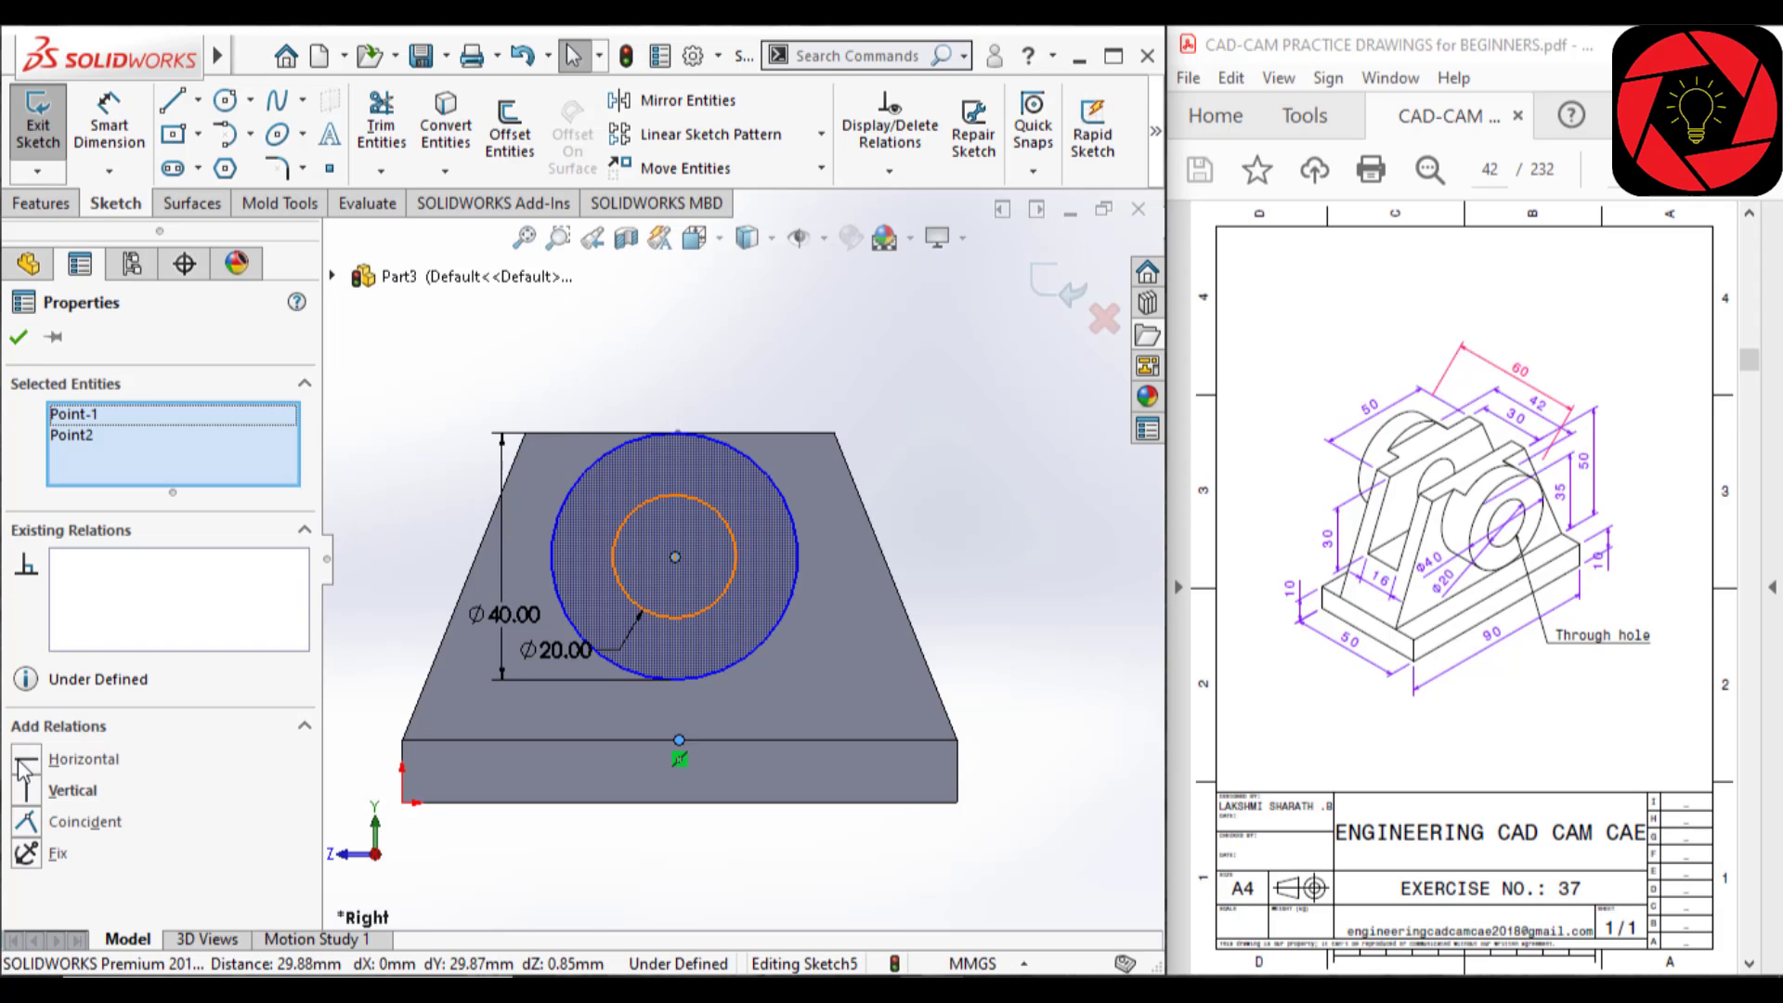
pyautogui.click(39, 790)
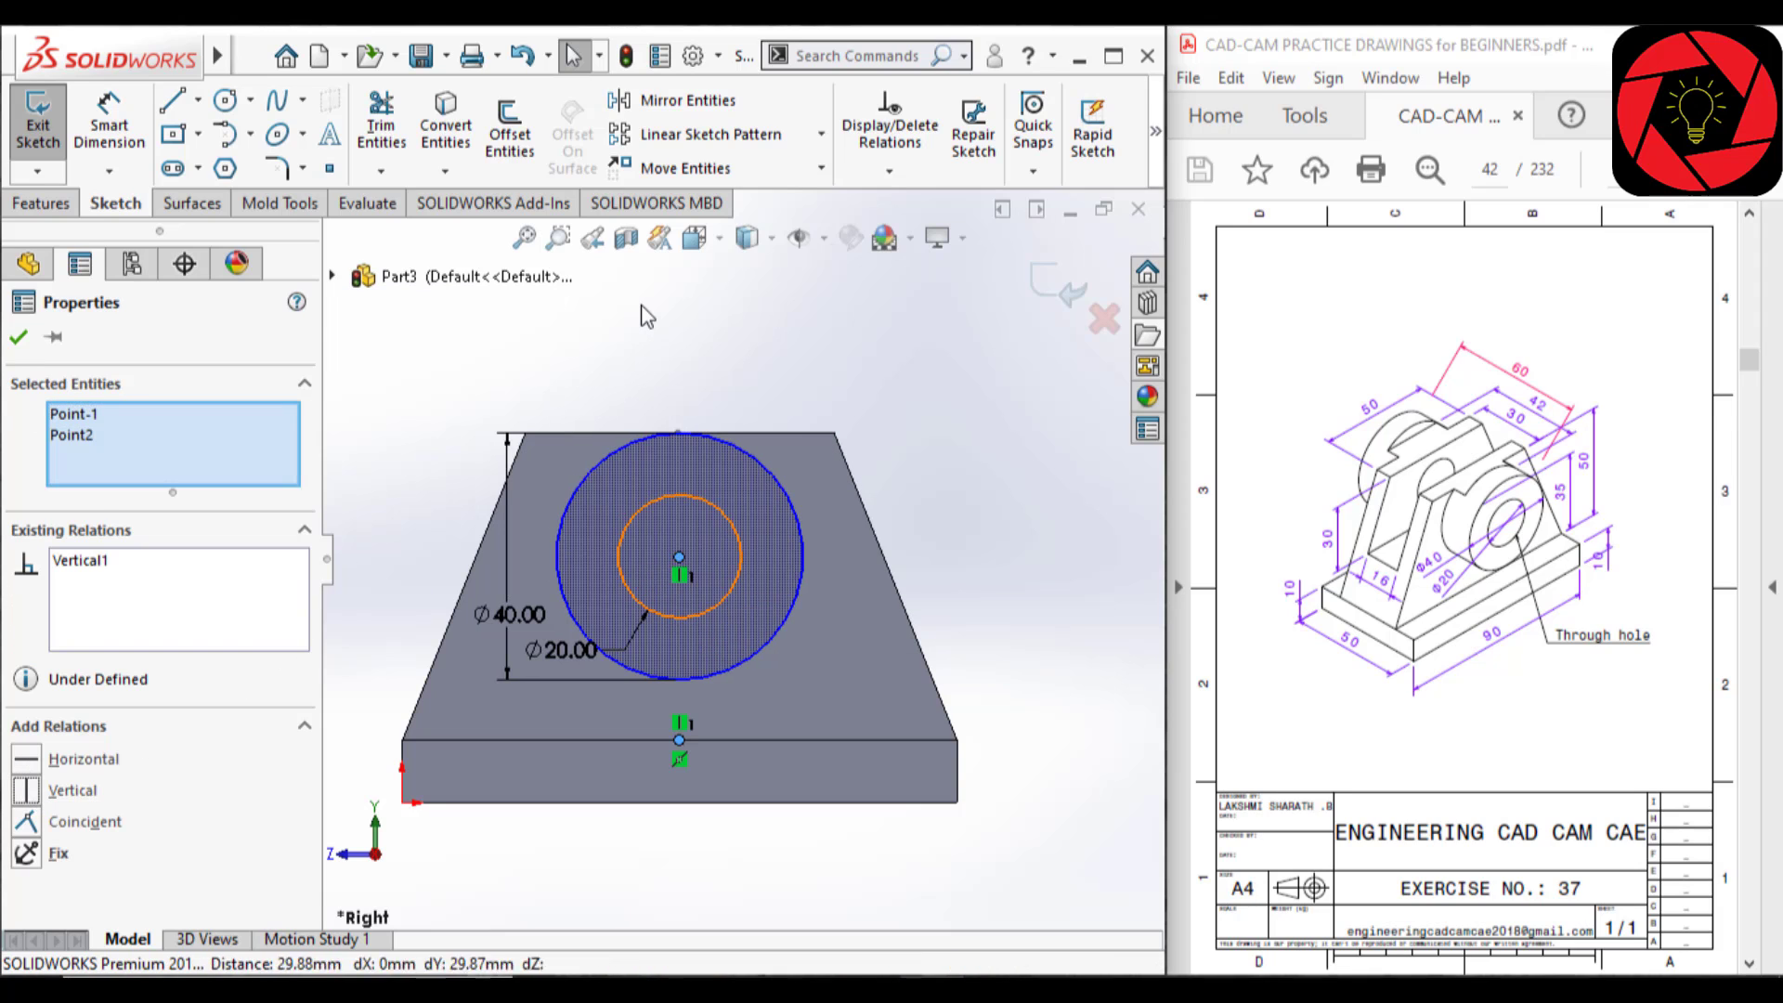
pyautogui.press('Escape')
# - Dimension the circles' centre 35 mm above the bottom edge of the trapezoidal face
pyautogui.moveTo(1053, 715); pyautogui.dragTo(1031, 436, button='right')
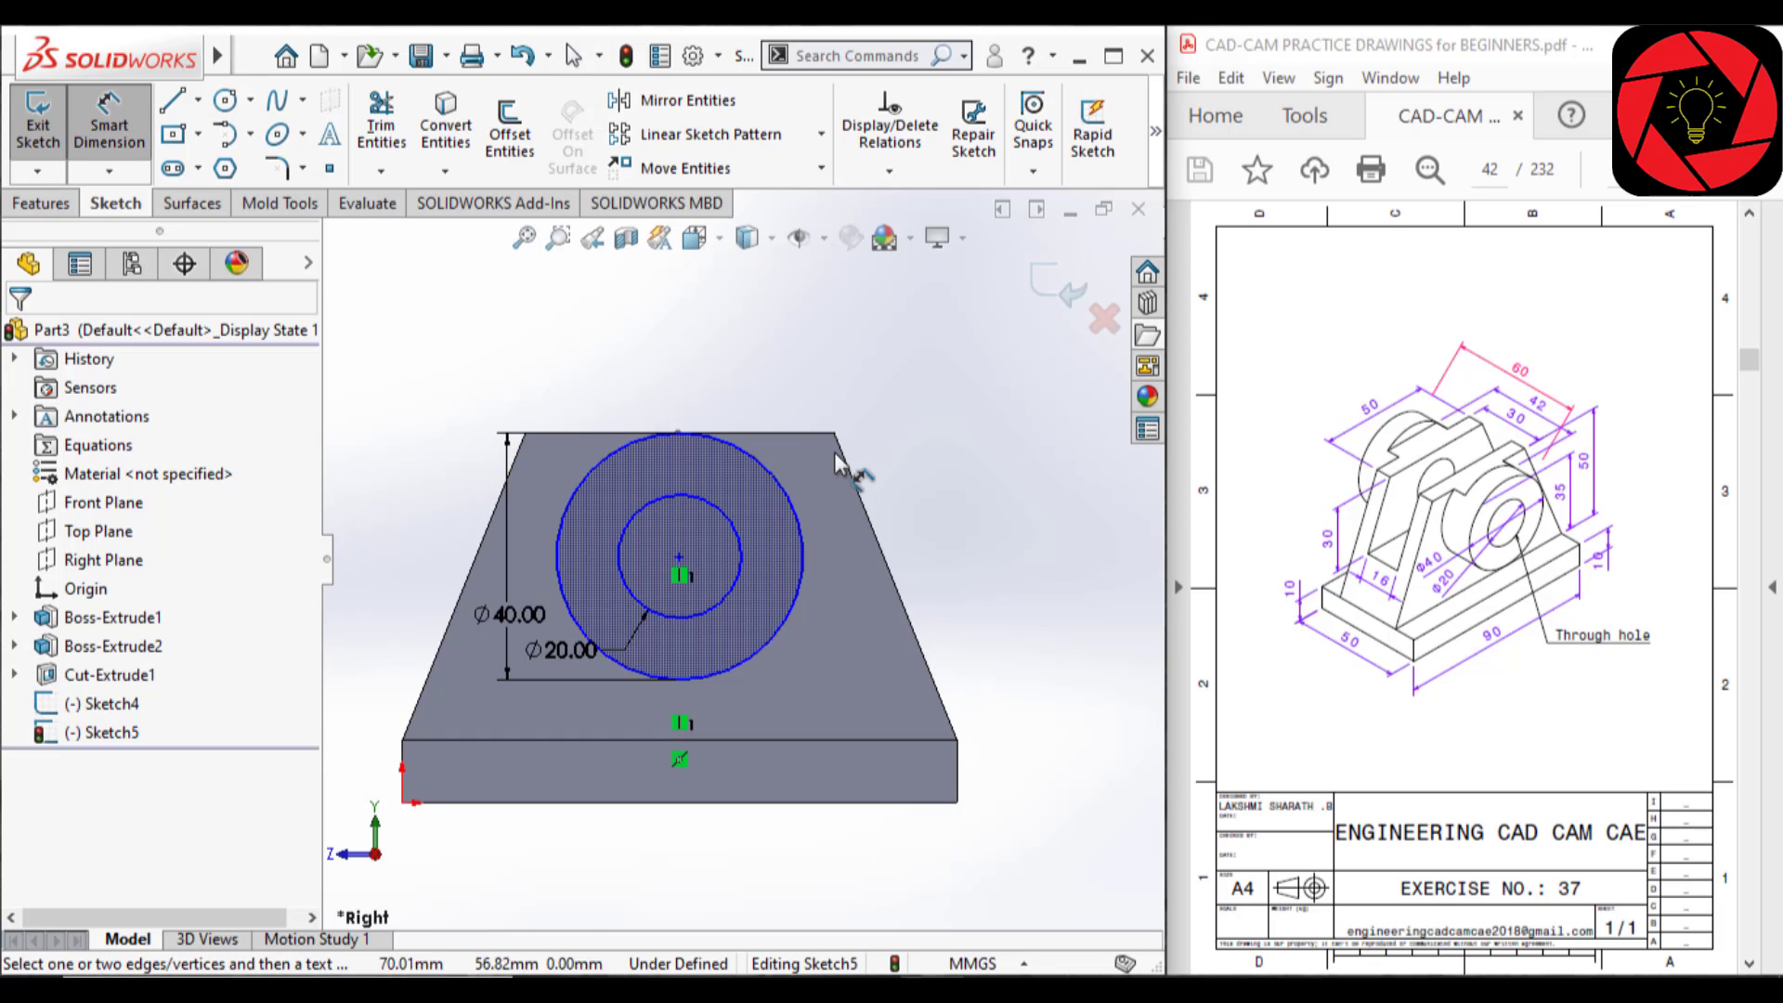
pyautogui.click(642, 440)
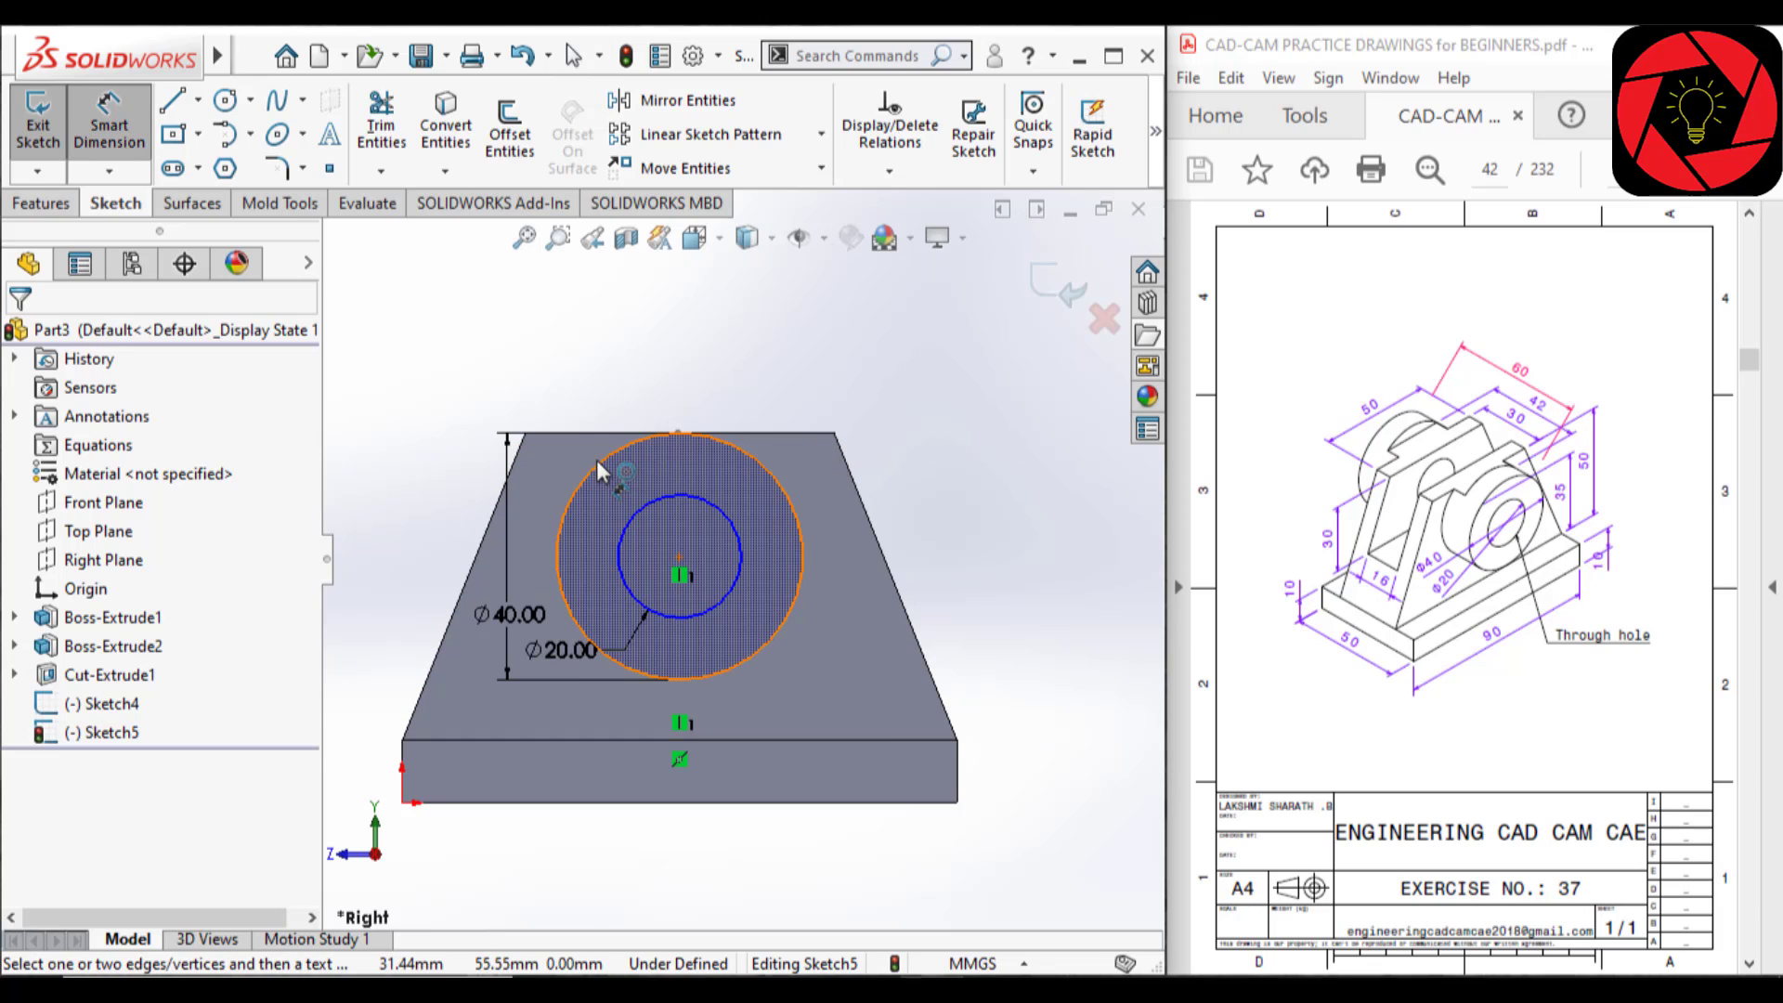
pyautogui.click(784, 737)
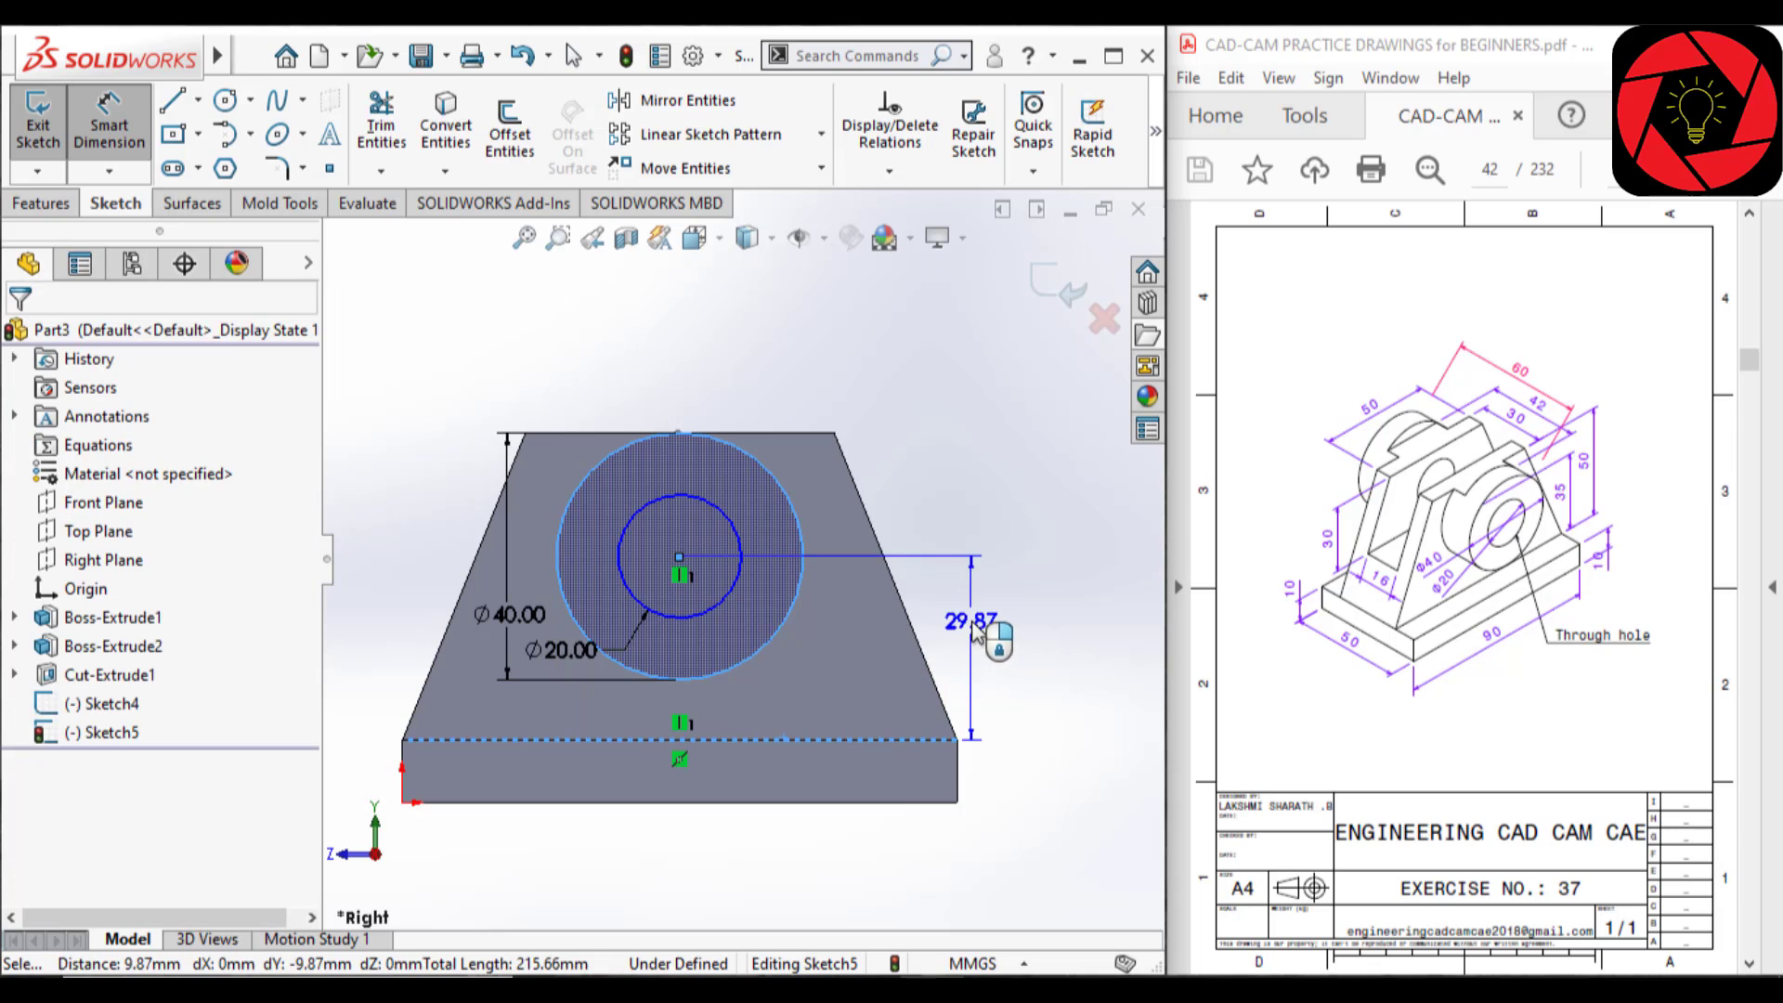
pyautogui.click(973, 637)
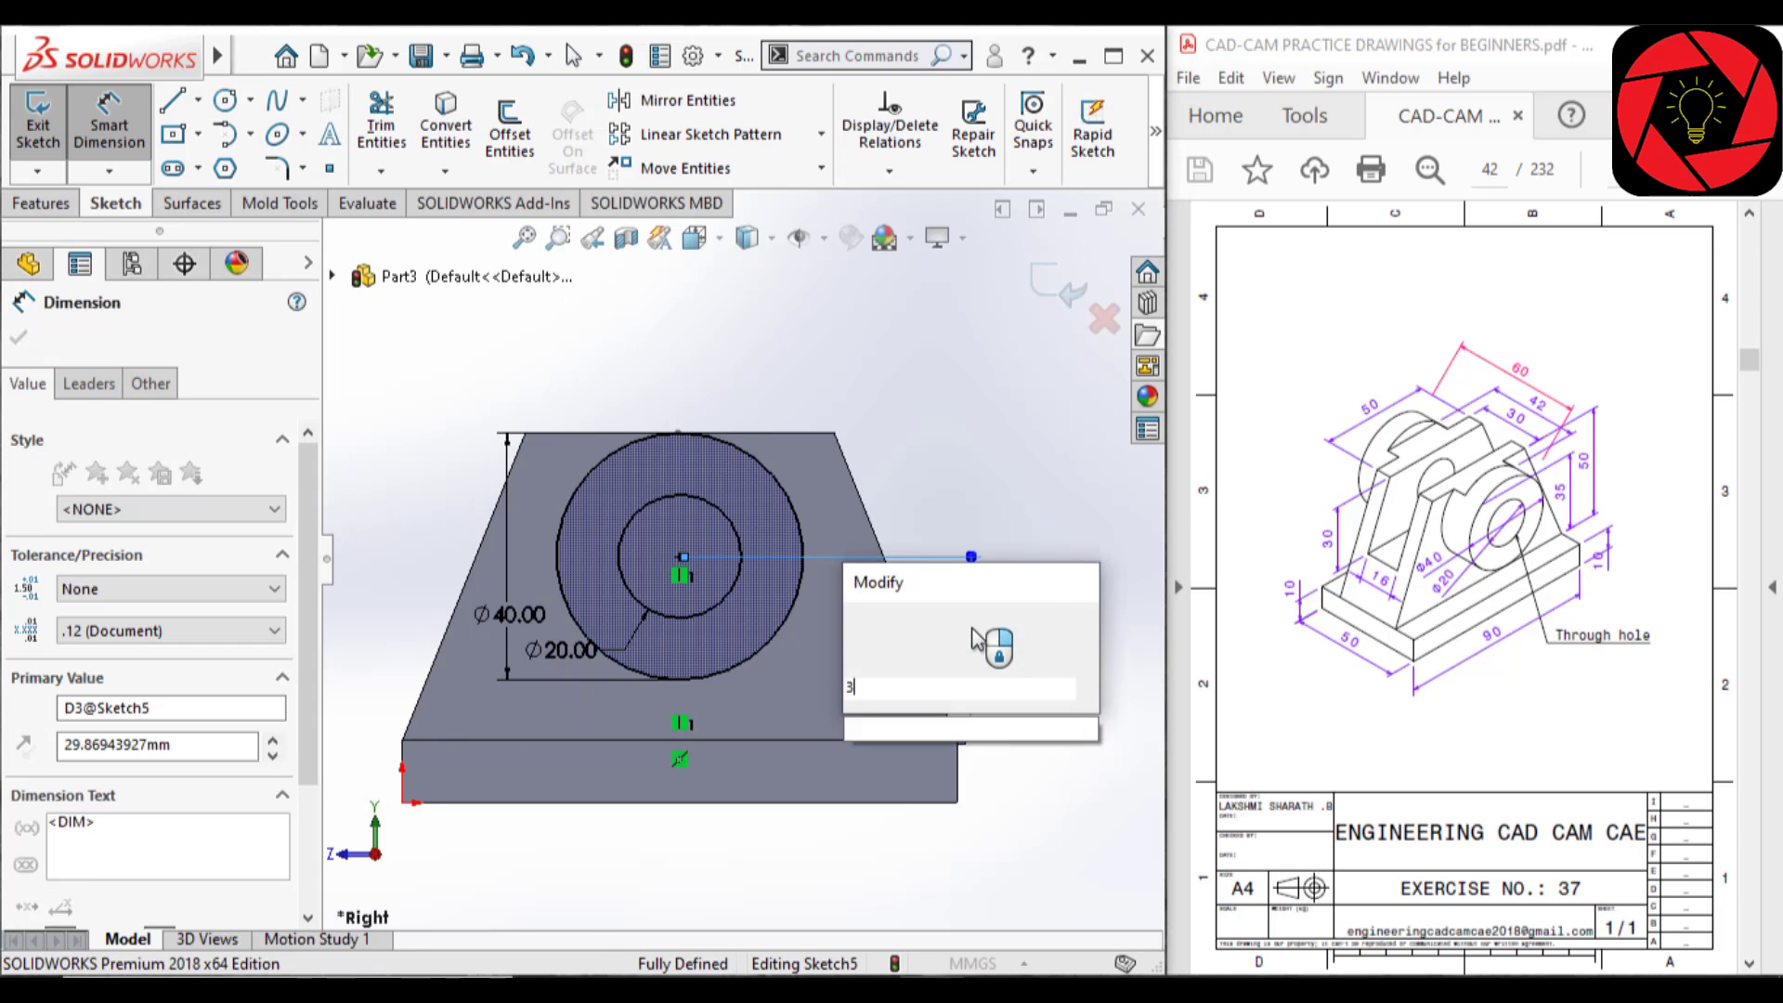
pyautogui.press('Return')
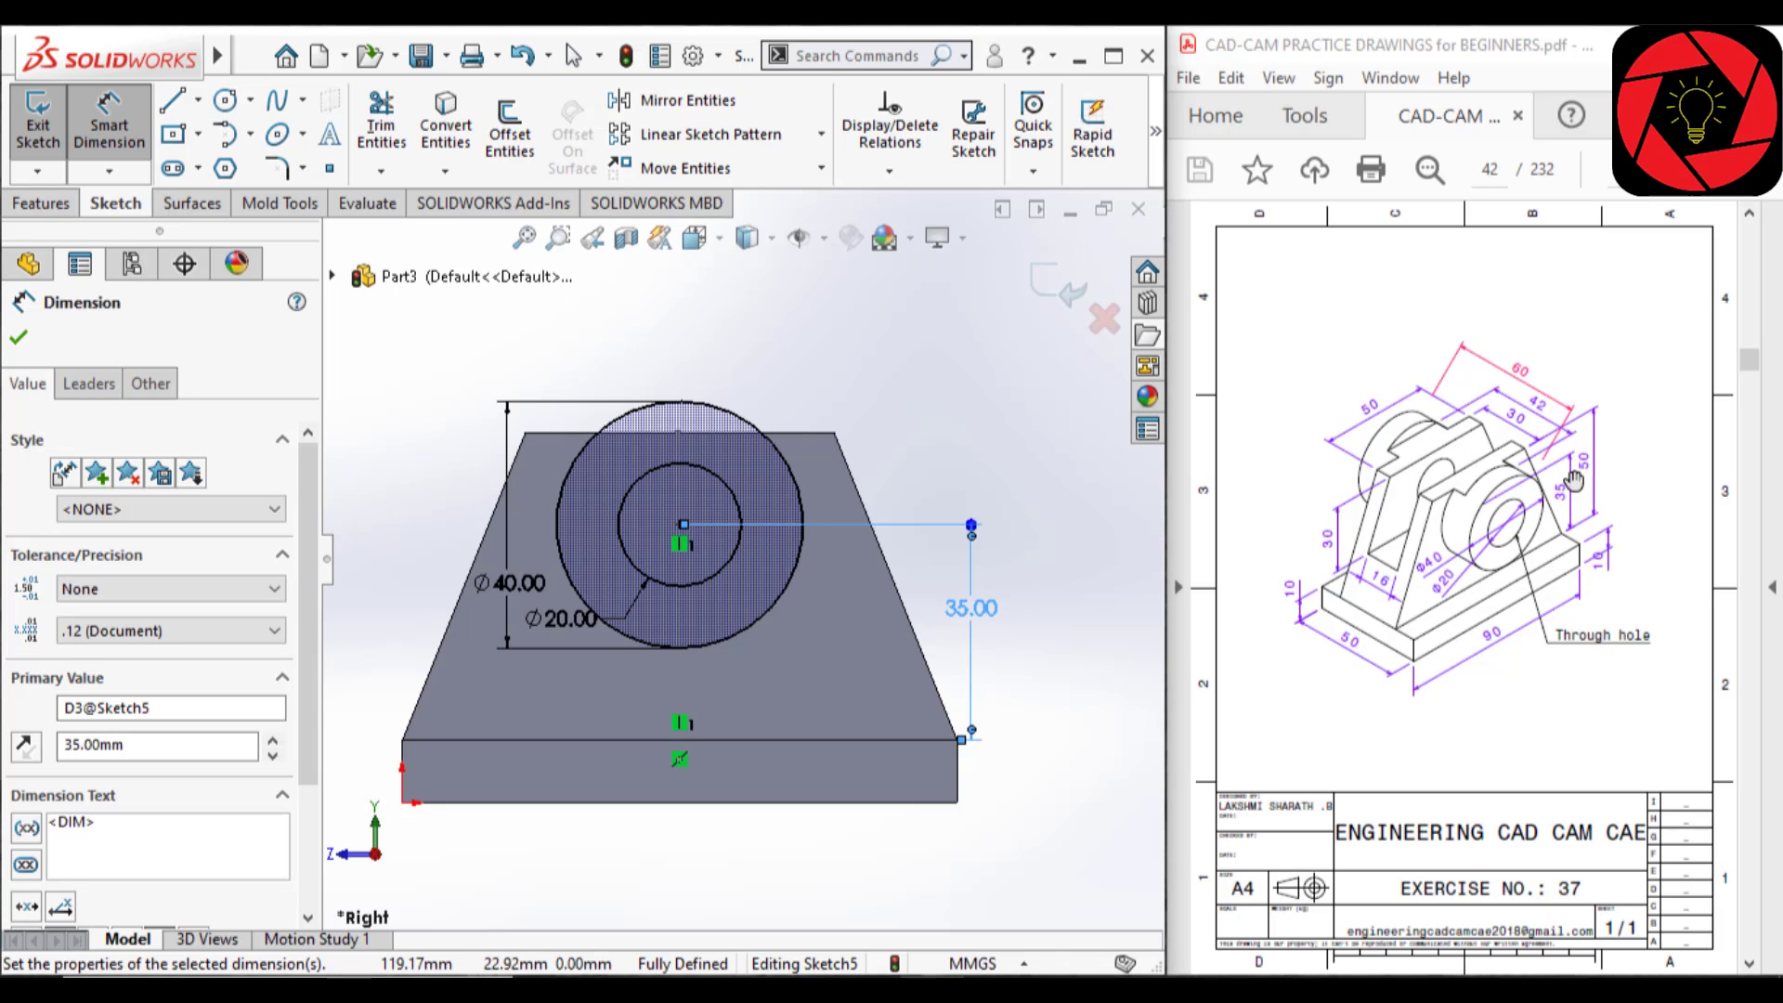
# - Extrude the concentric-circle profile as a boss, using Up To Vertex with the near endpoint of the reference sketch line
pyautogui.scroll(2, 656, 617)
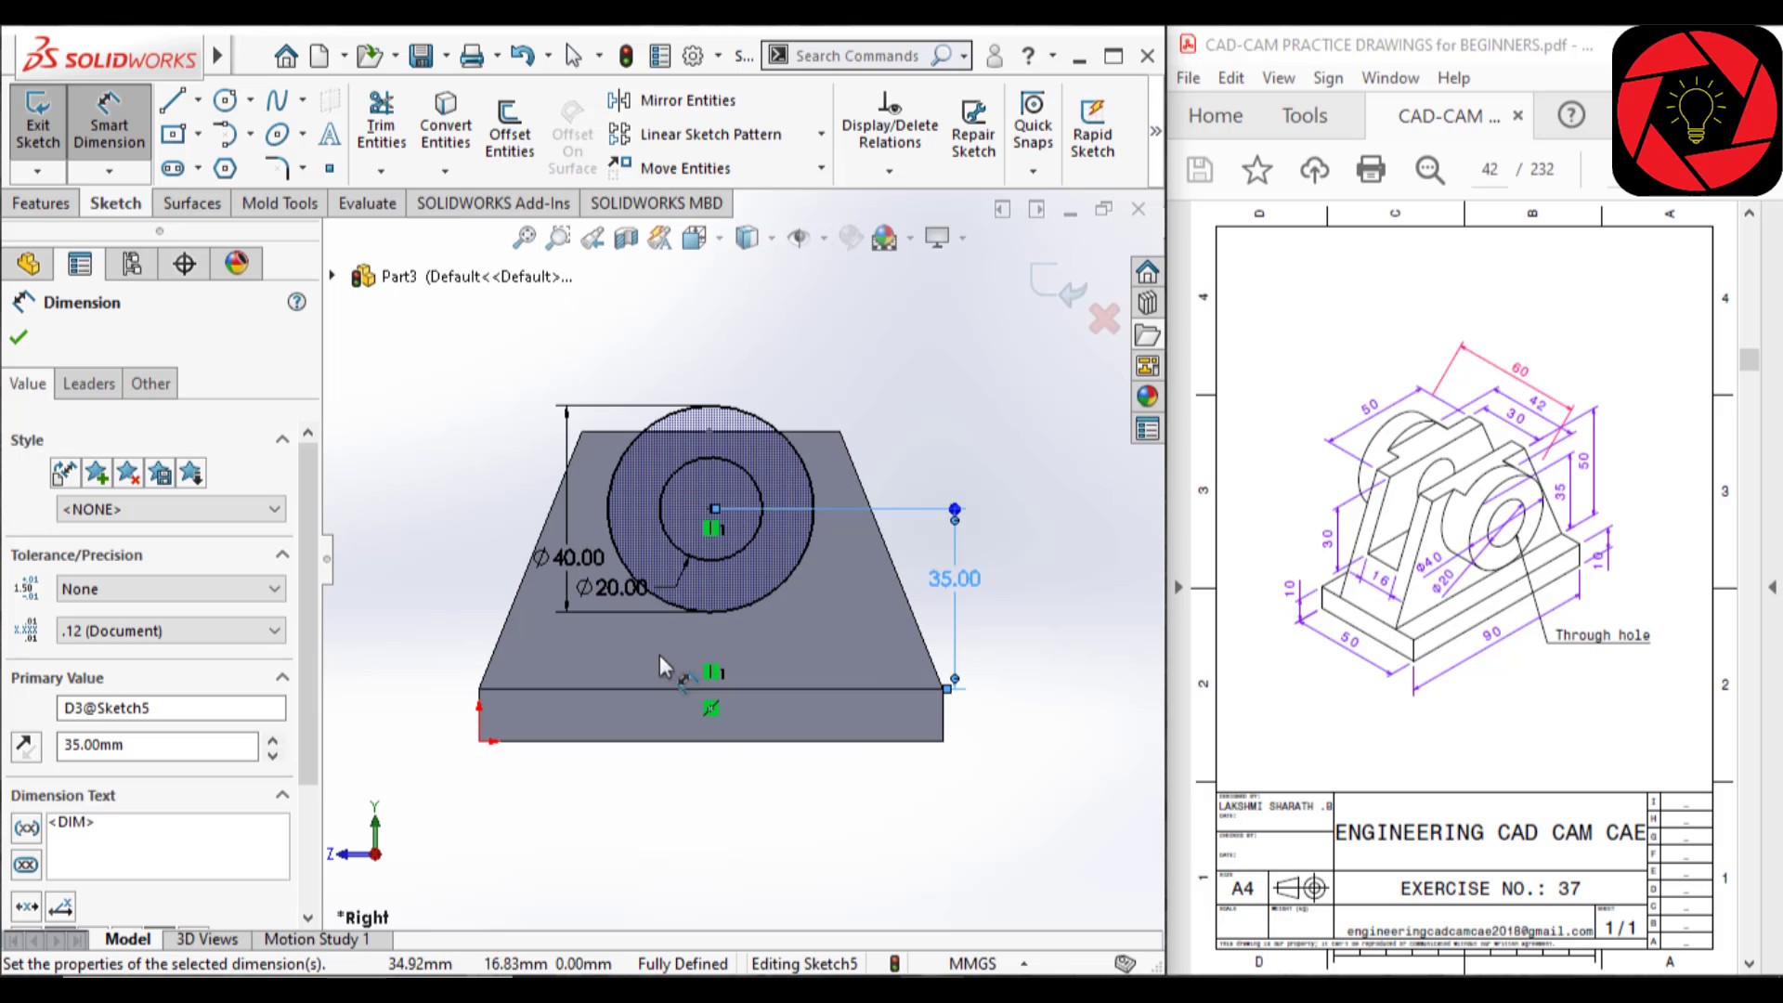
pyautogui.moveTo(650, 813); pyautogui.dragTo(771, 824, button='middle')
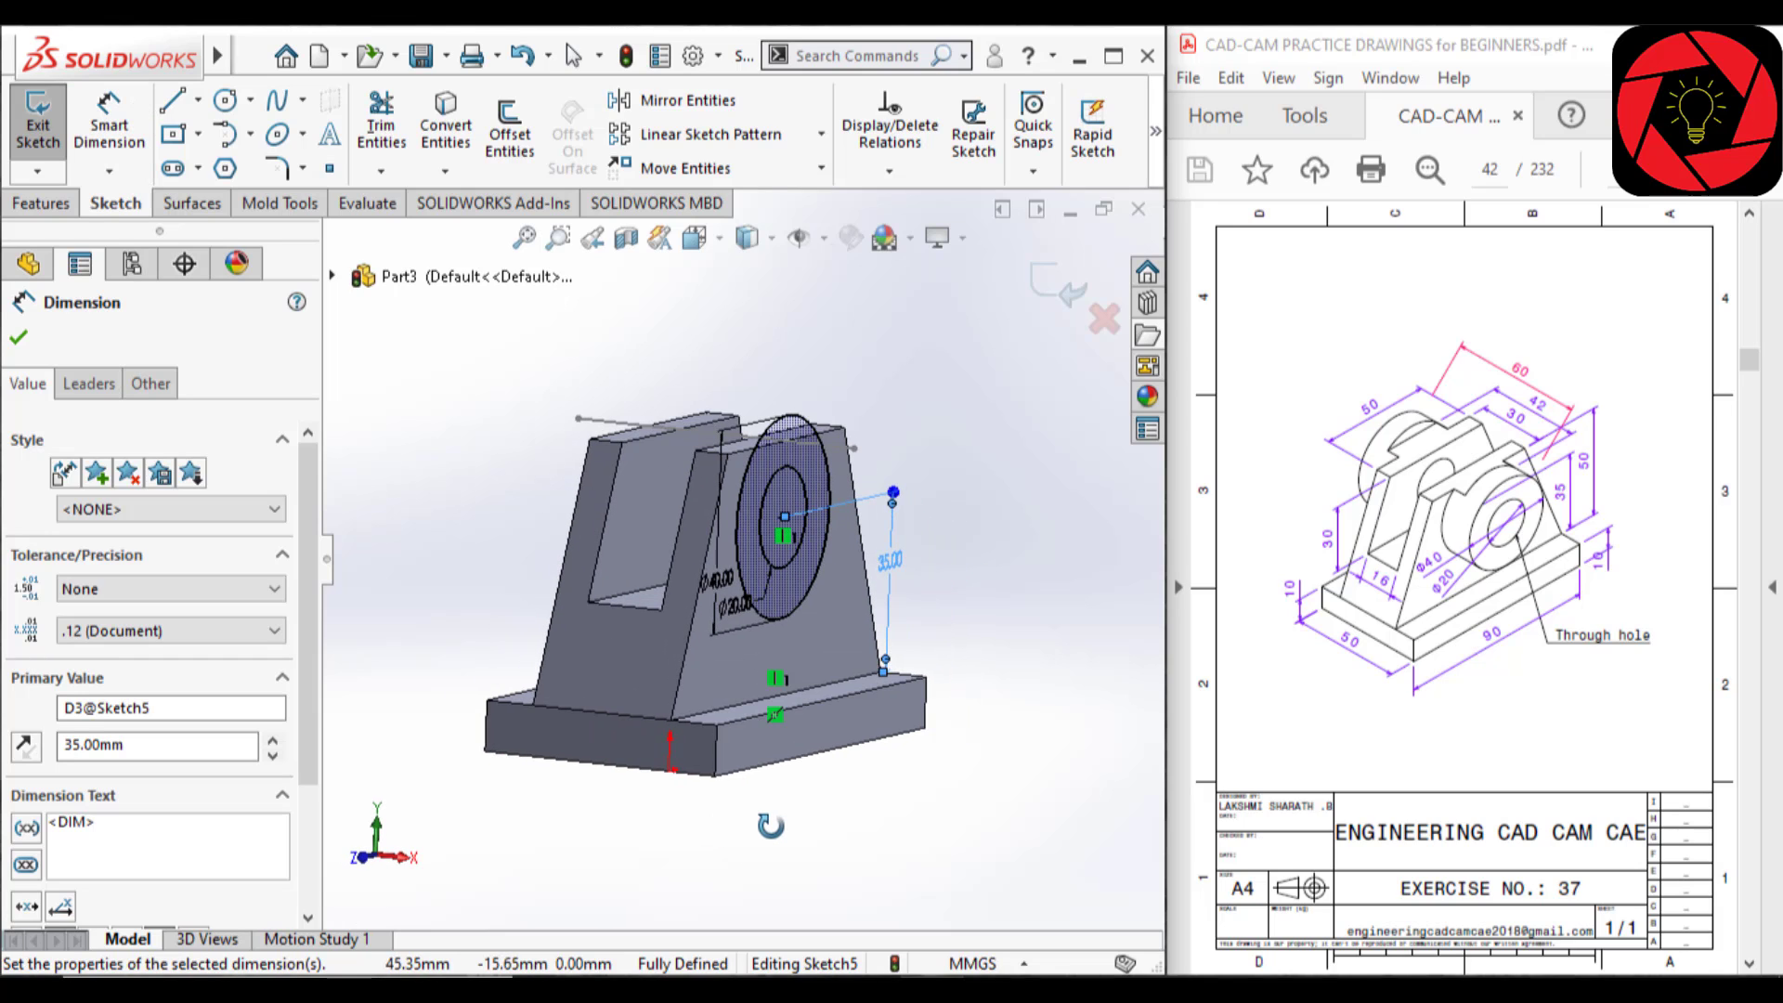
pyautogui.rightClick(855, 838)
pyautogui.press('Escape')
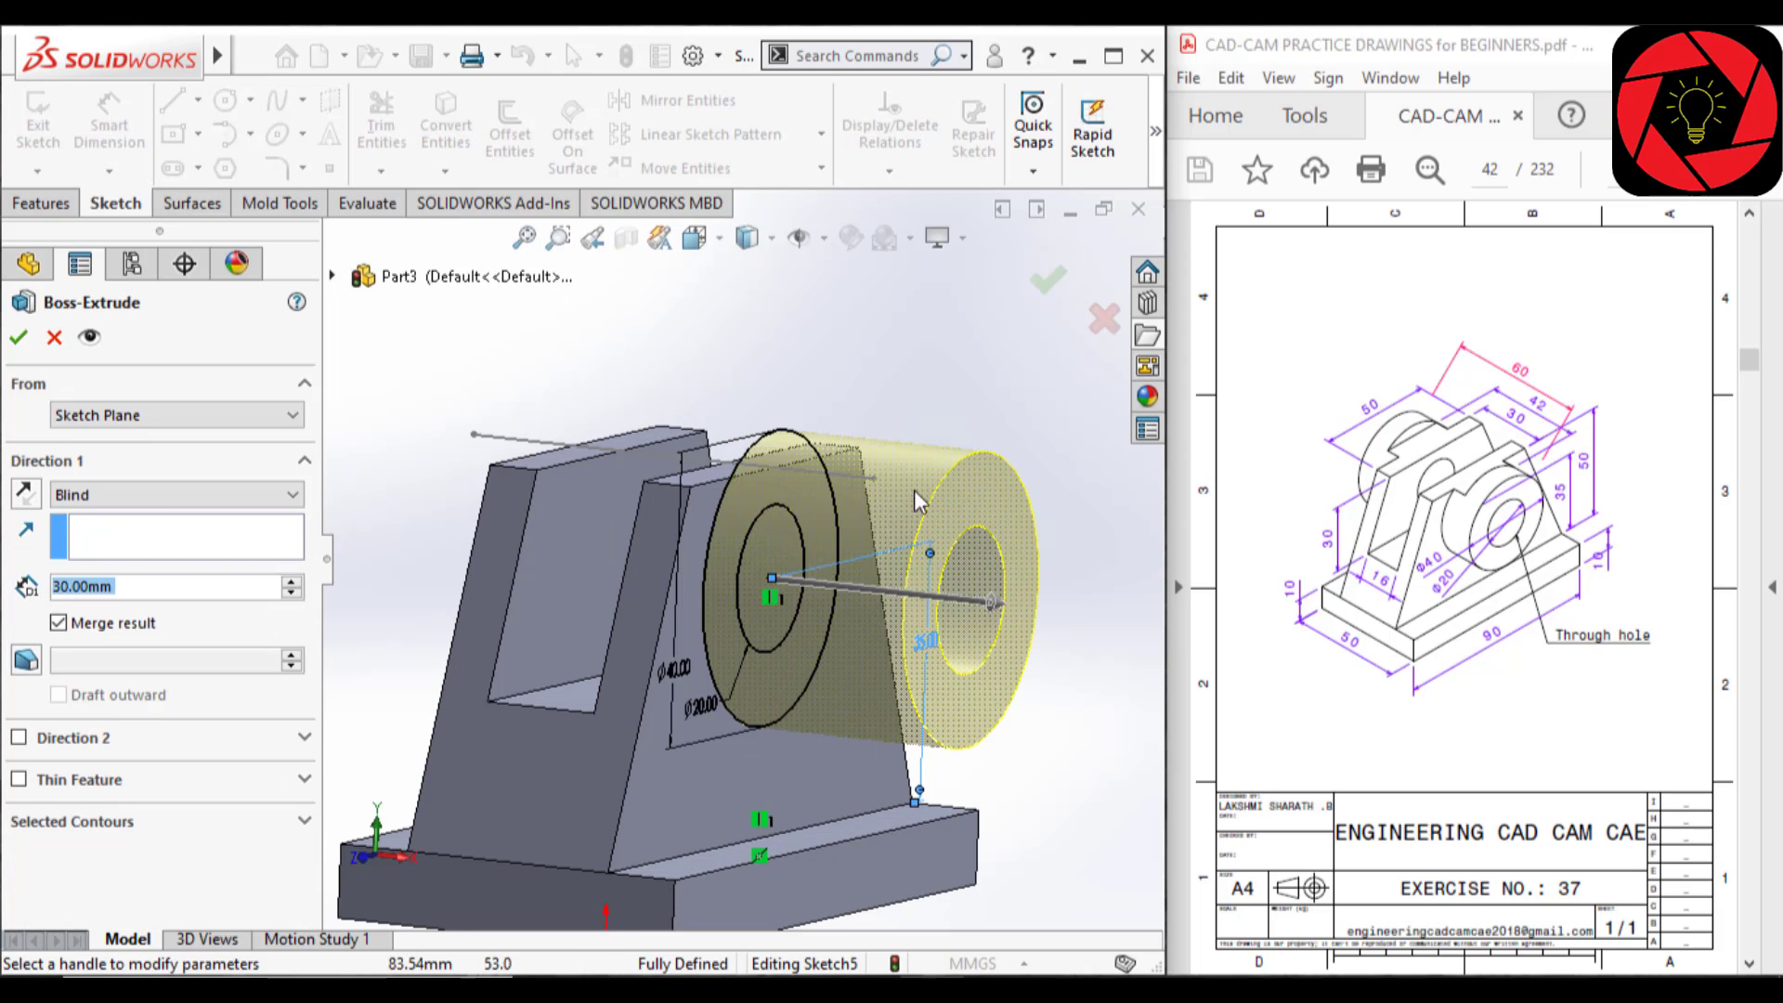
pyautogui.click(121, 495)
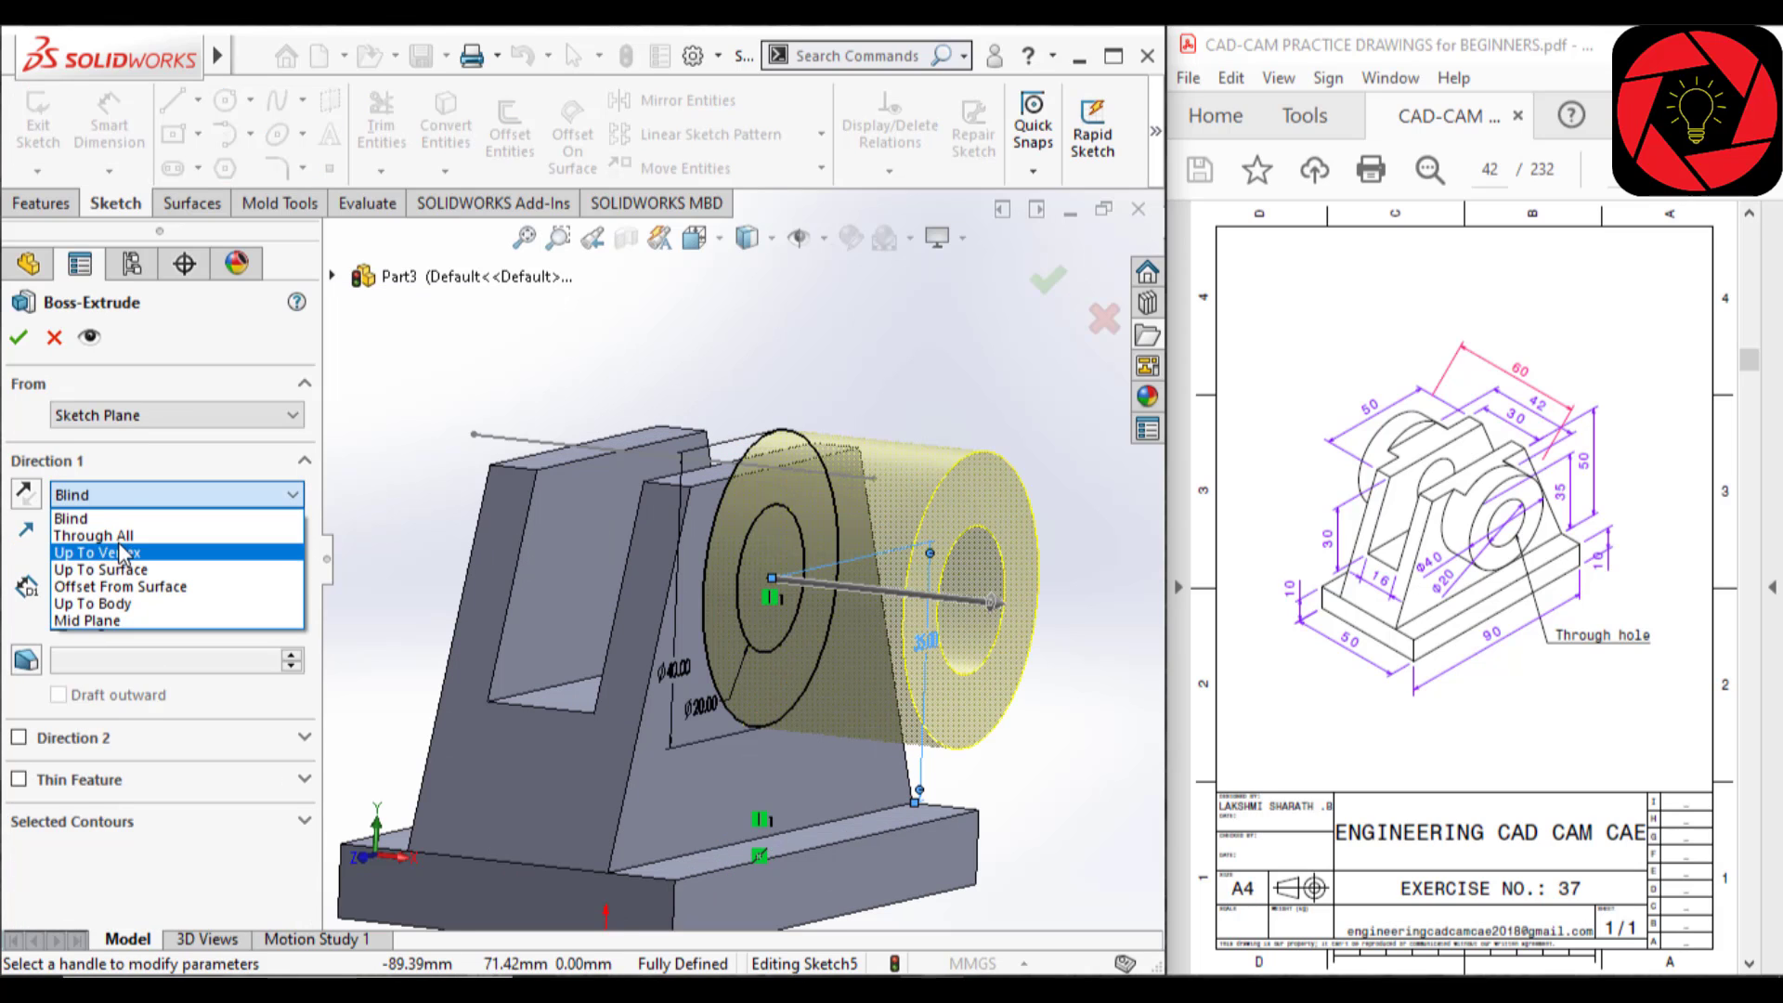
pyautogui.click(97, 553)
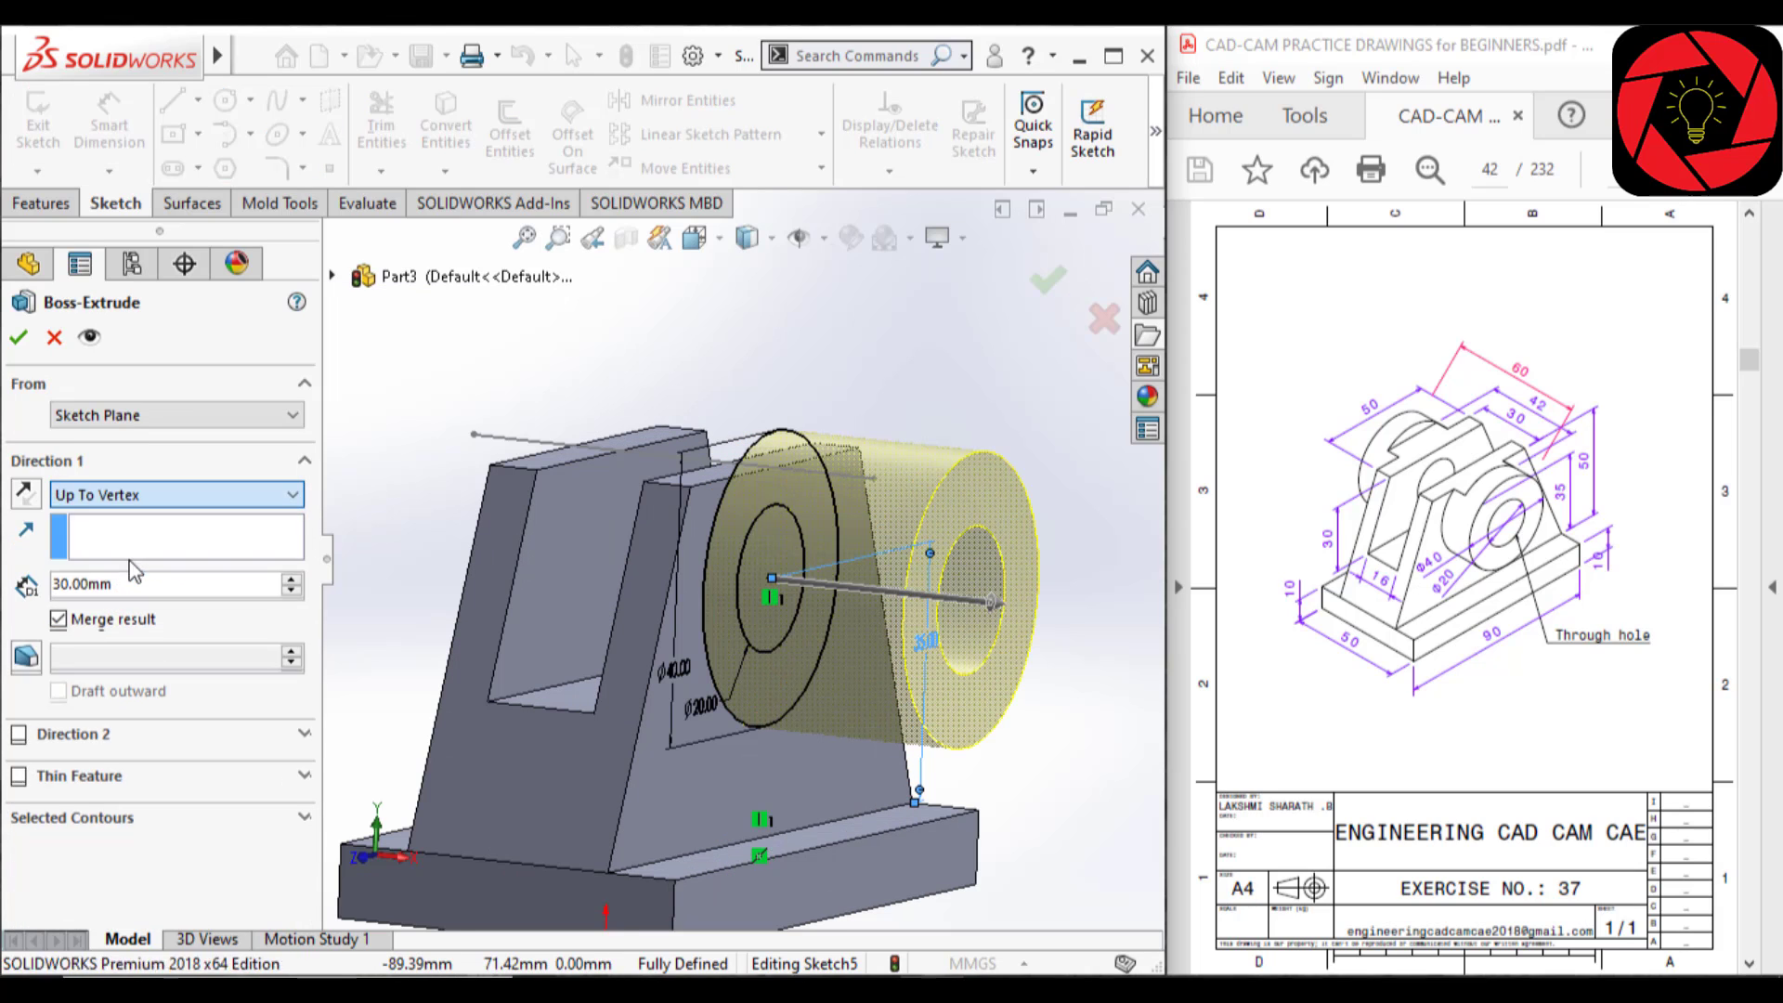
pyautogui.click(873, 479)
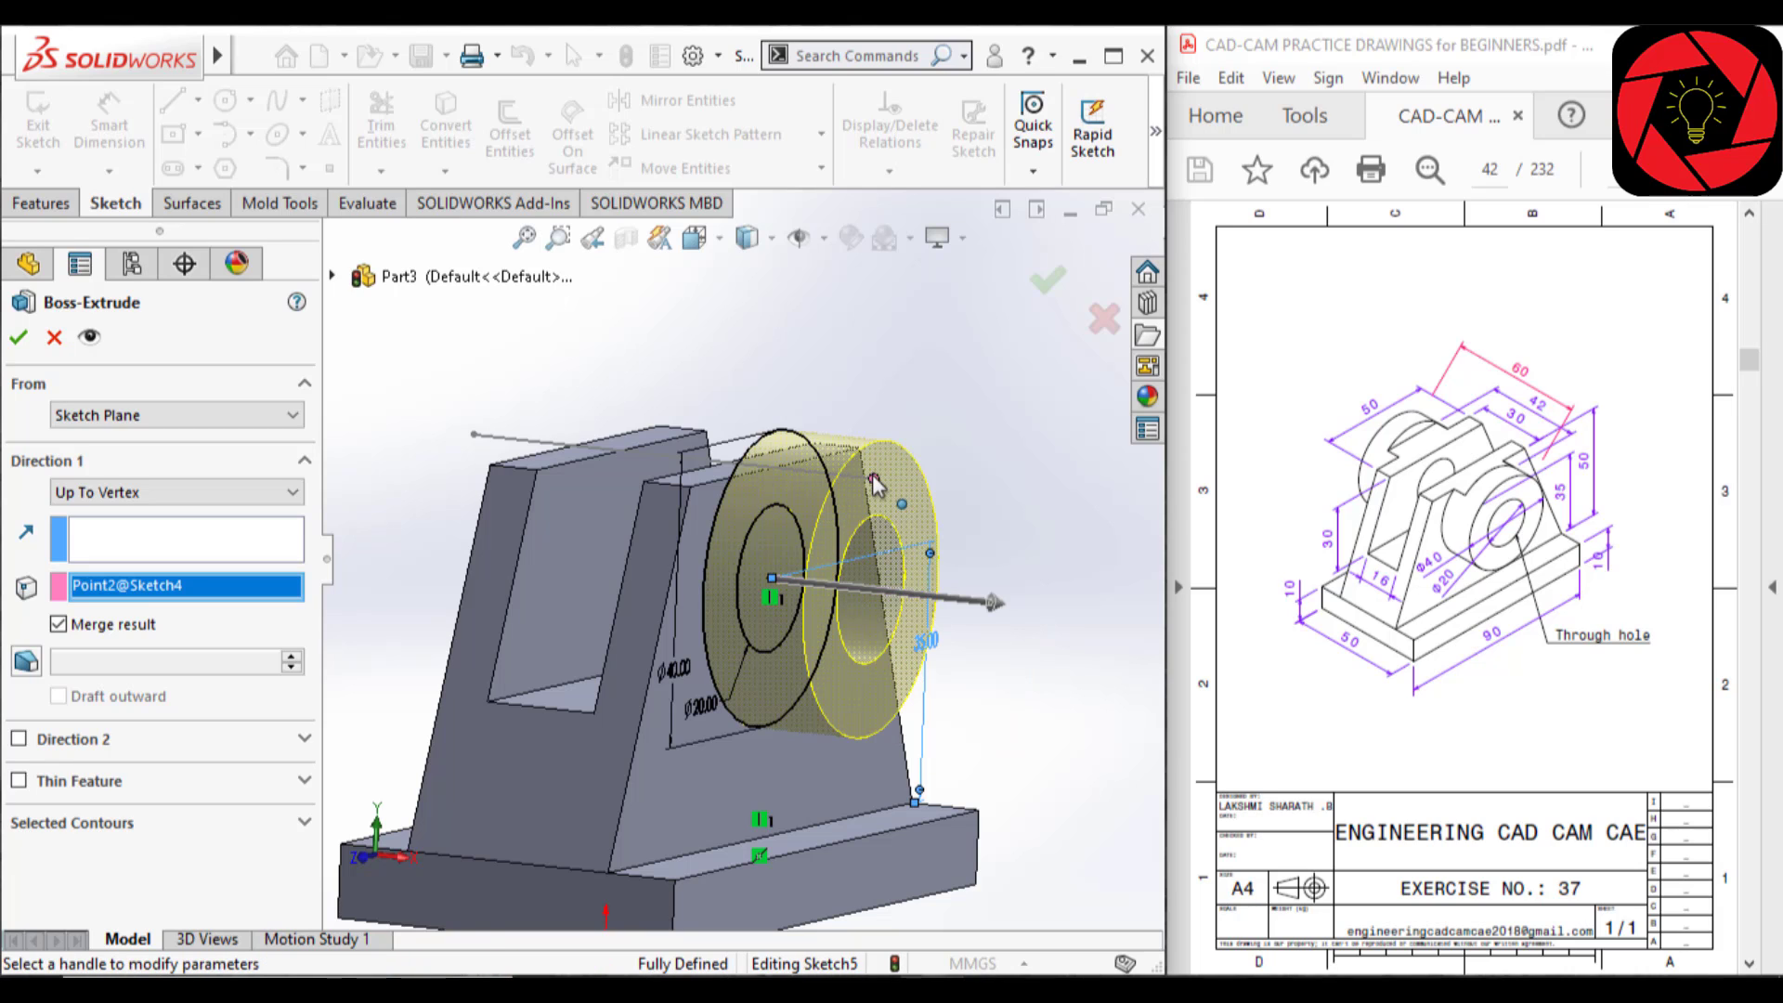
pyautogui.rightClick(872, 478)
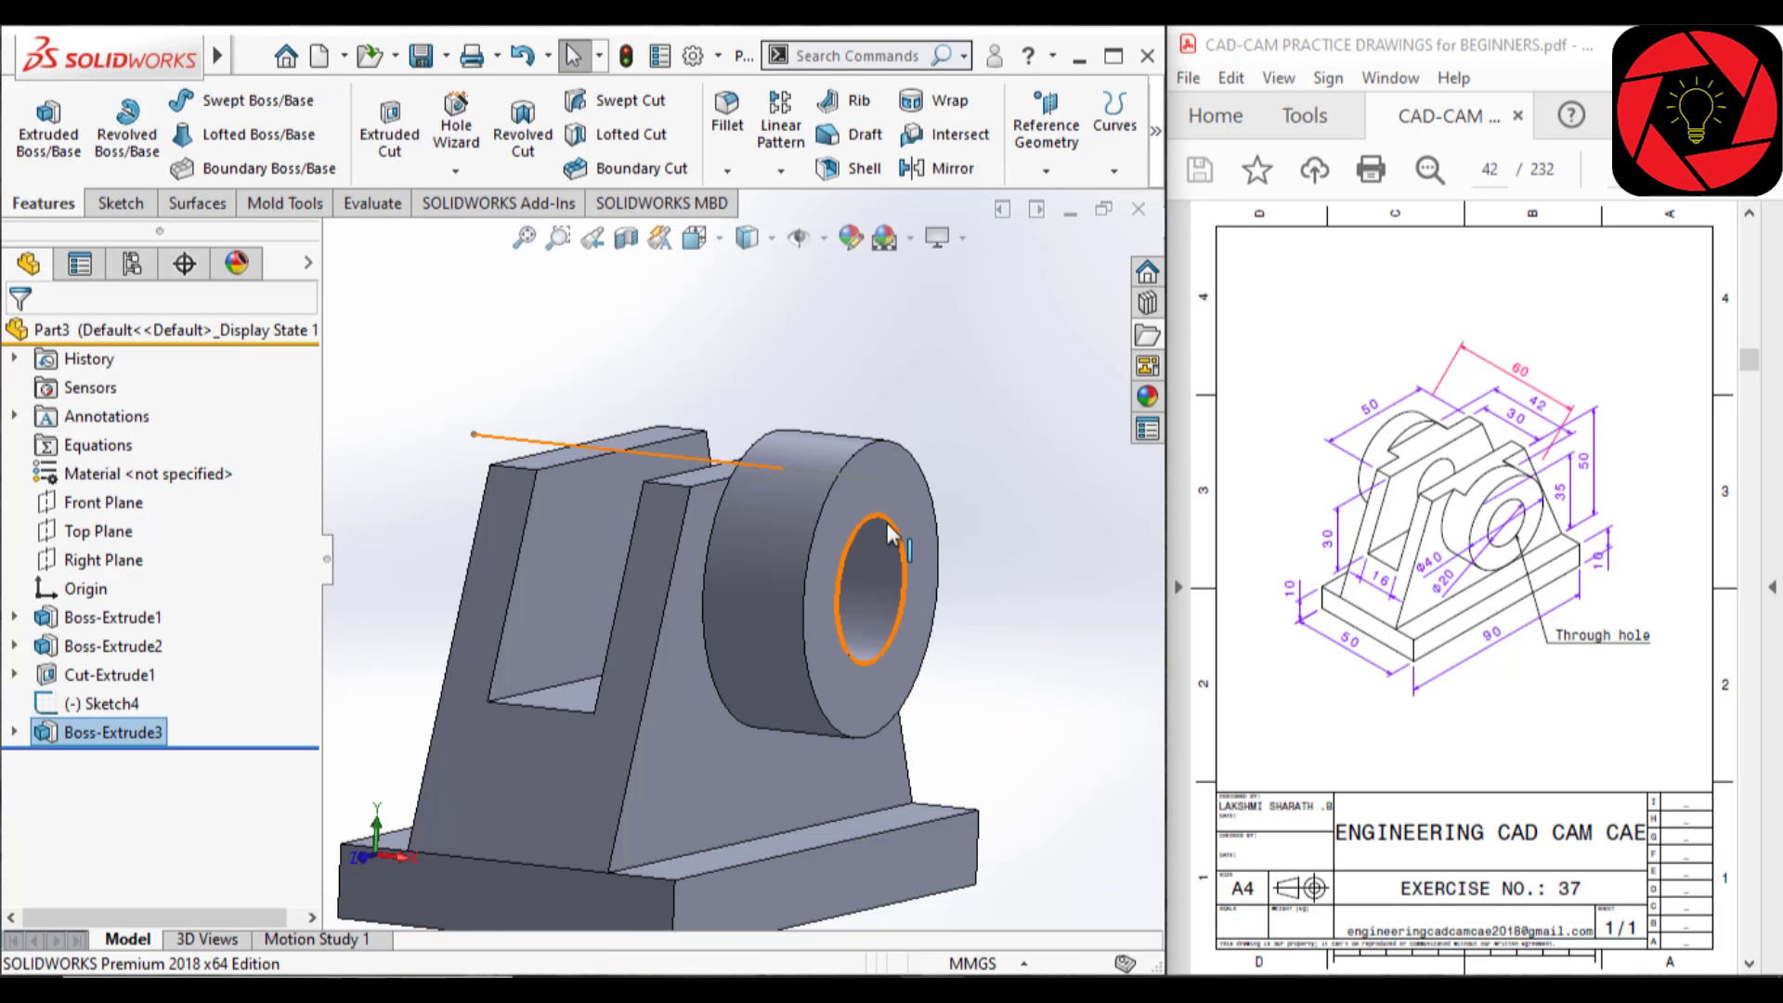
# - Create a mid plane between the two opposite trapezoidal faces of the upright
pyautogui.moveTo(834, 520); pyautogui.dragTo(603, 497, button='middle')
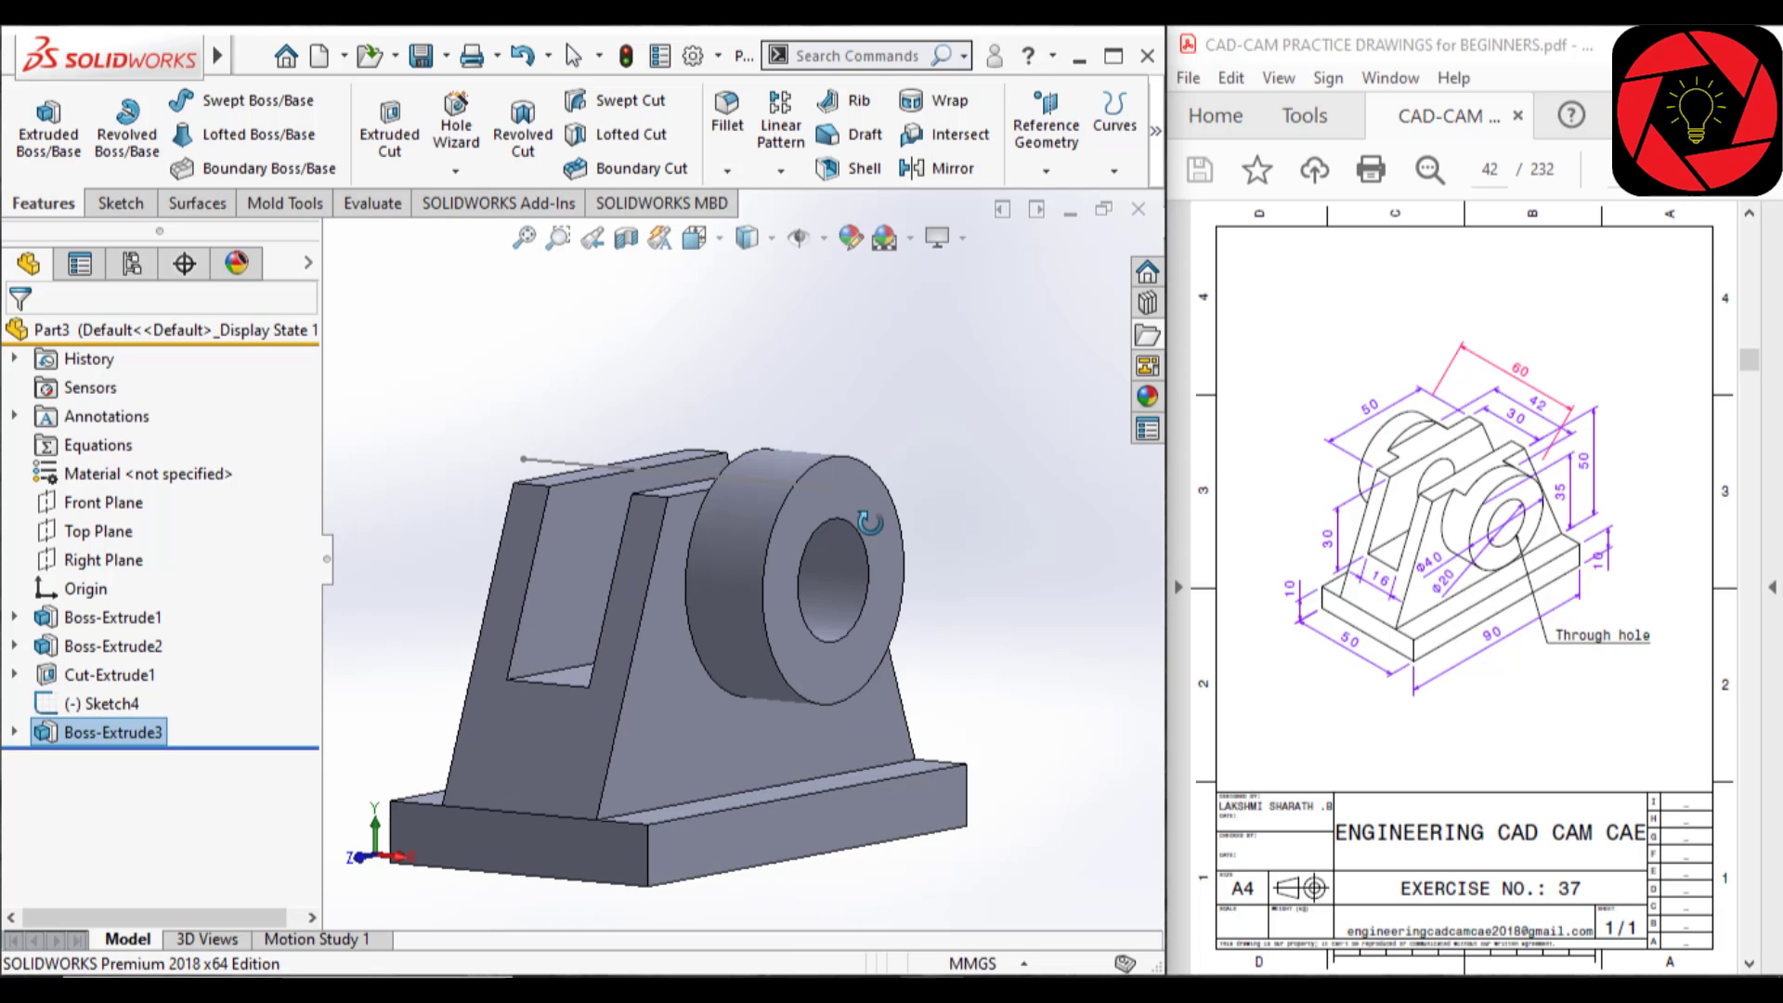
pyautogui.scroll(-1, 600, 496)
pyautogui.scroll(4, 594, 483)
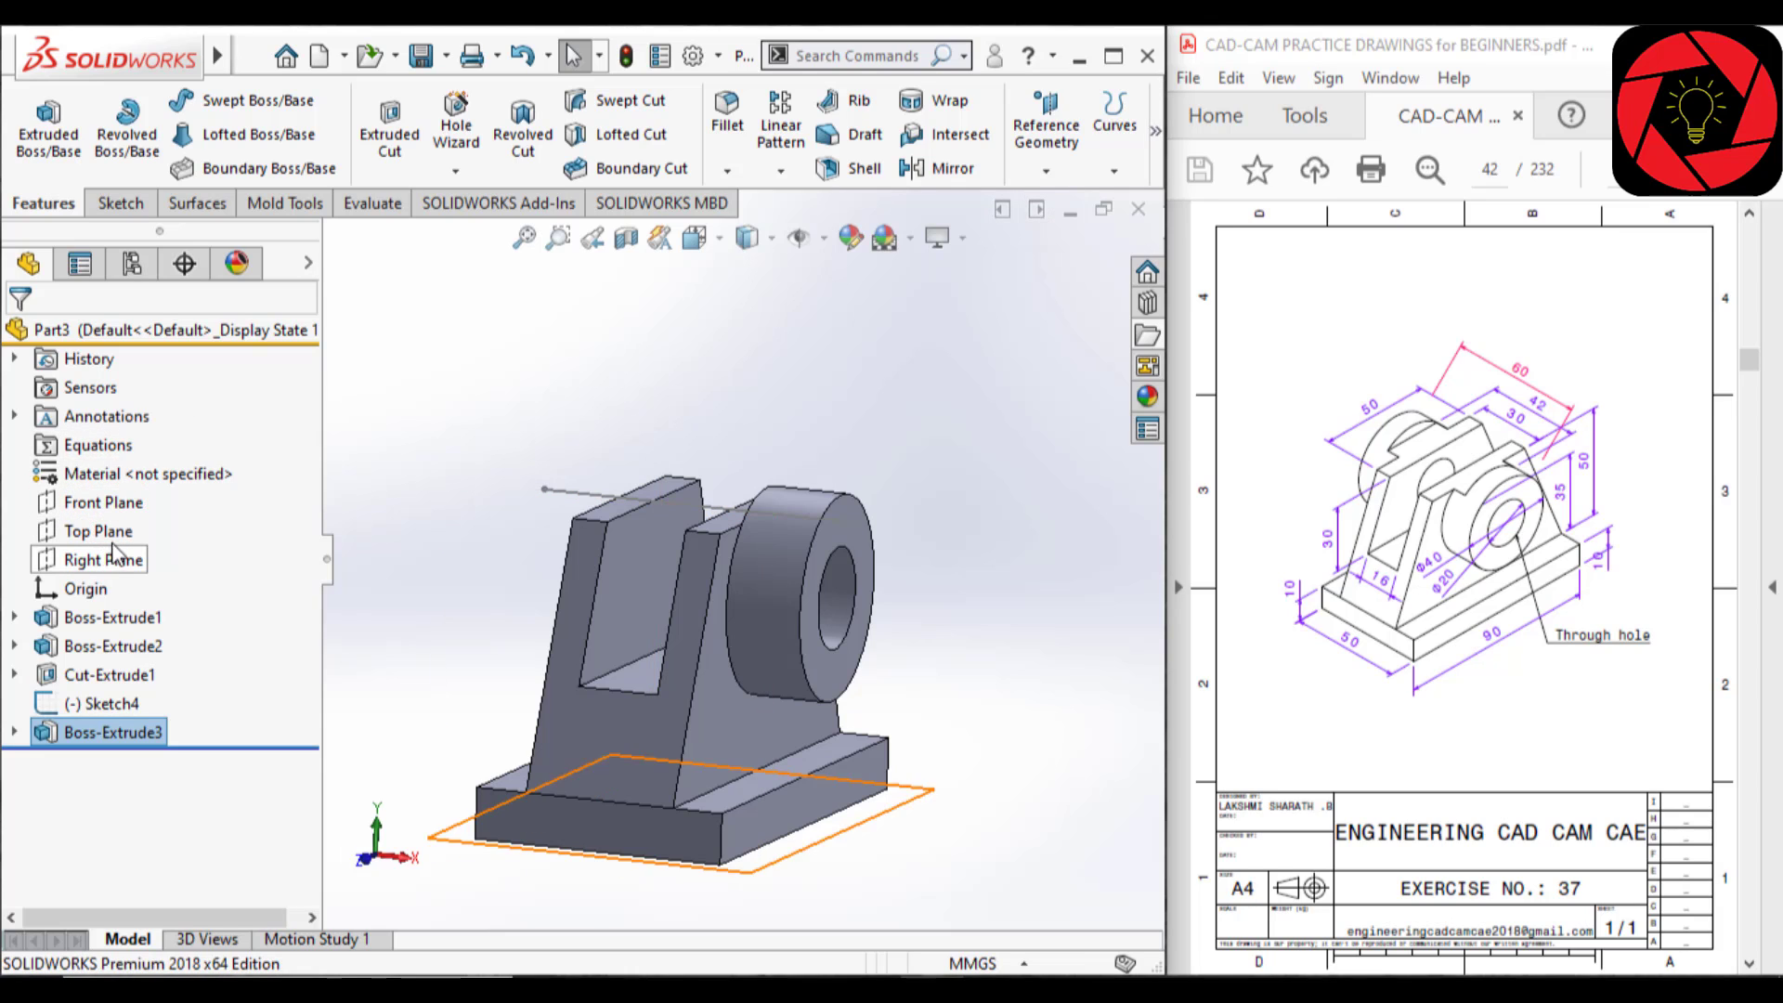
pyautogui.click(1047, 171)
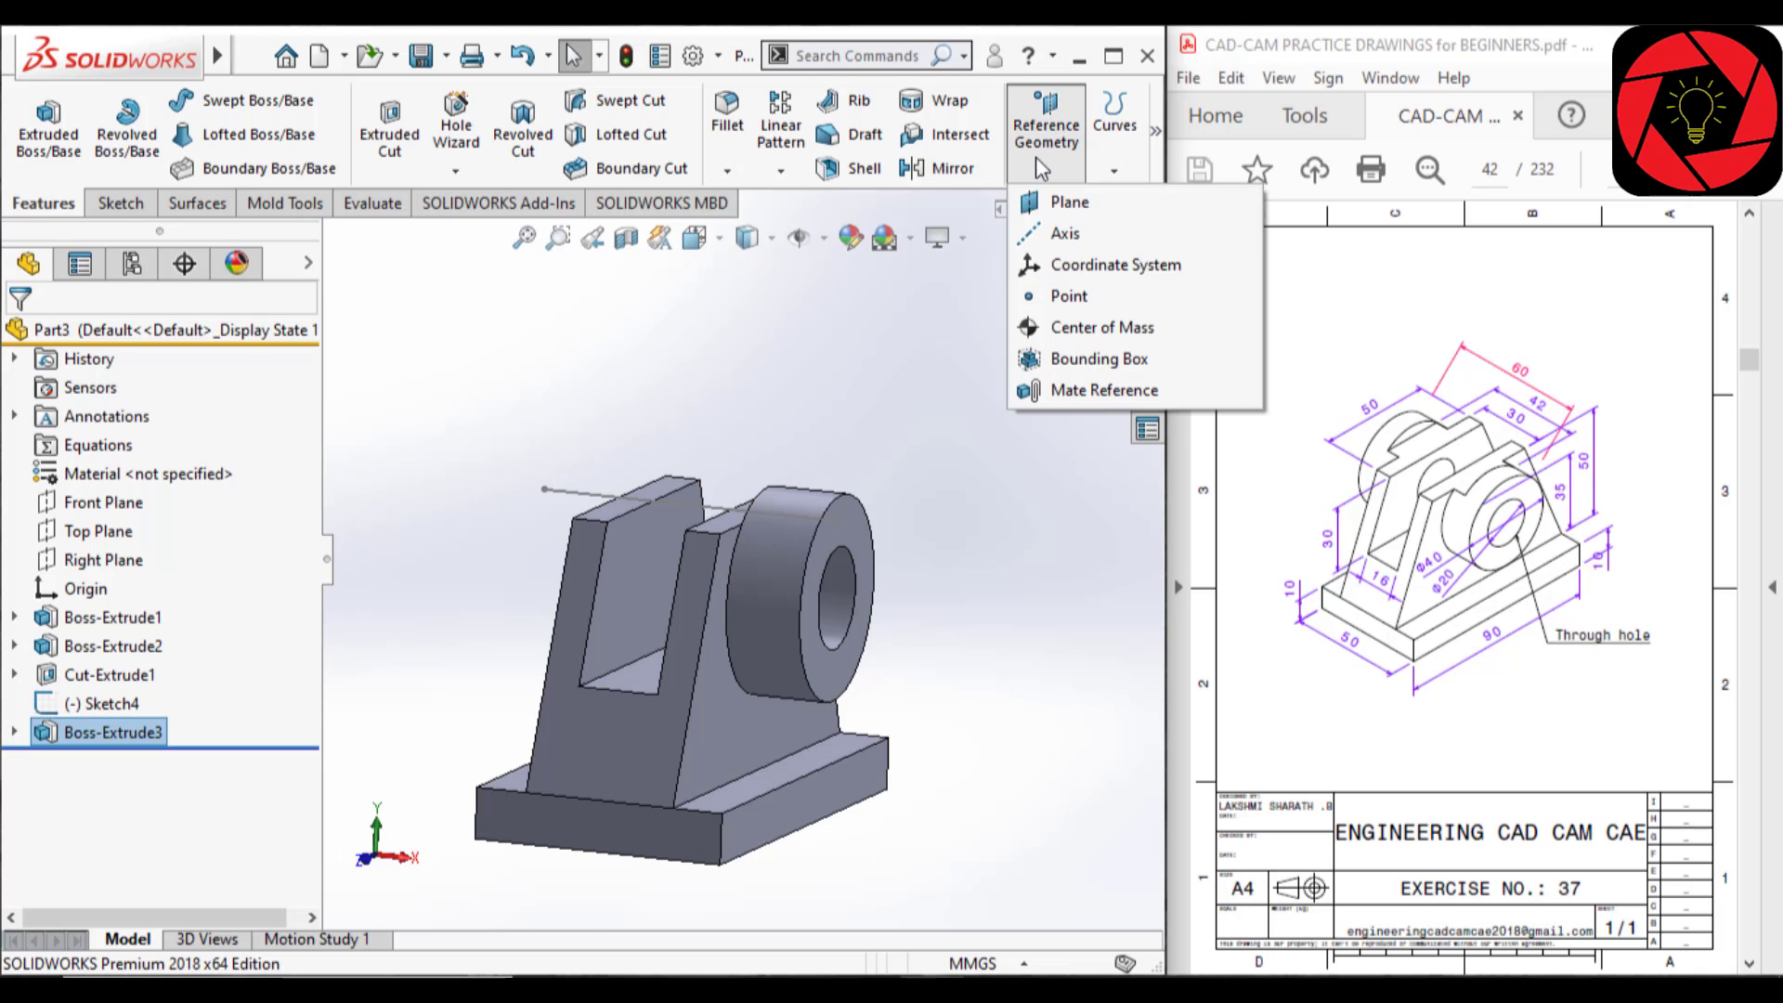
pyautogui.click(1058, 199)
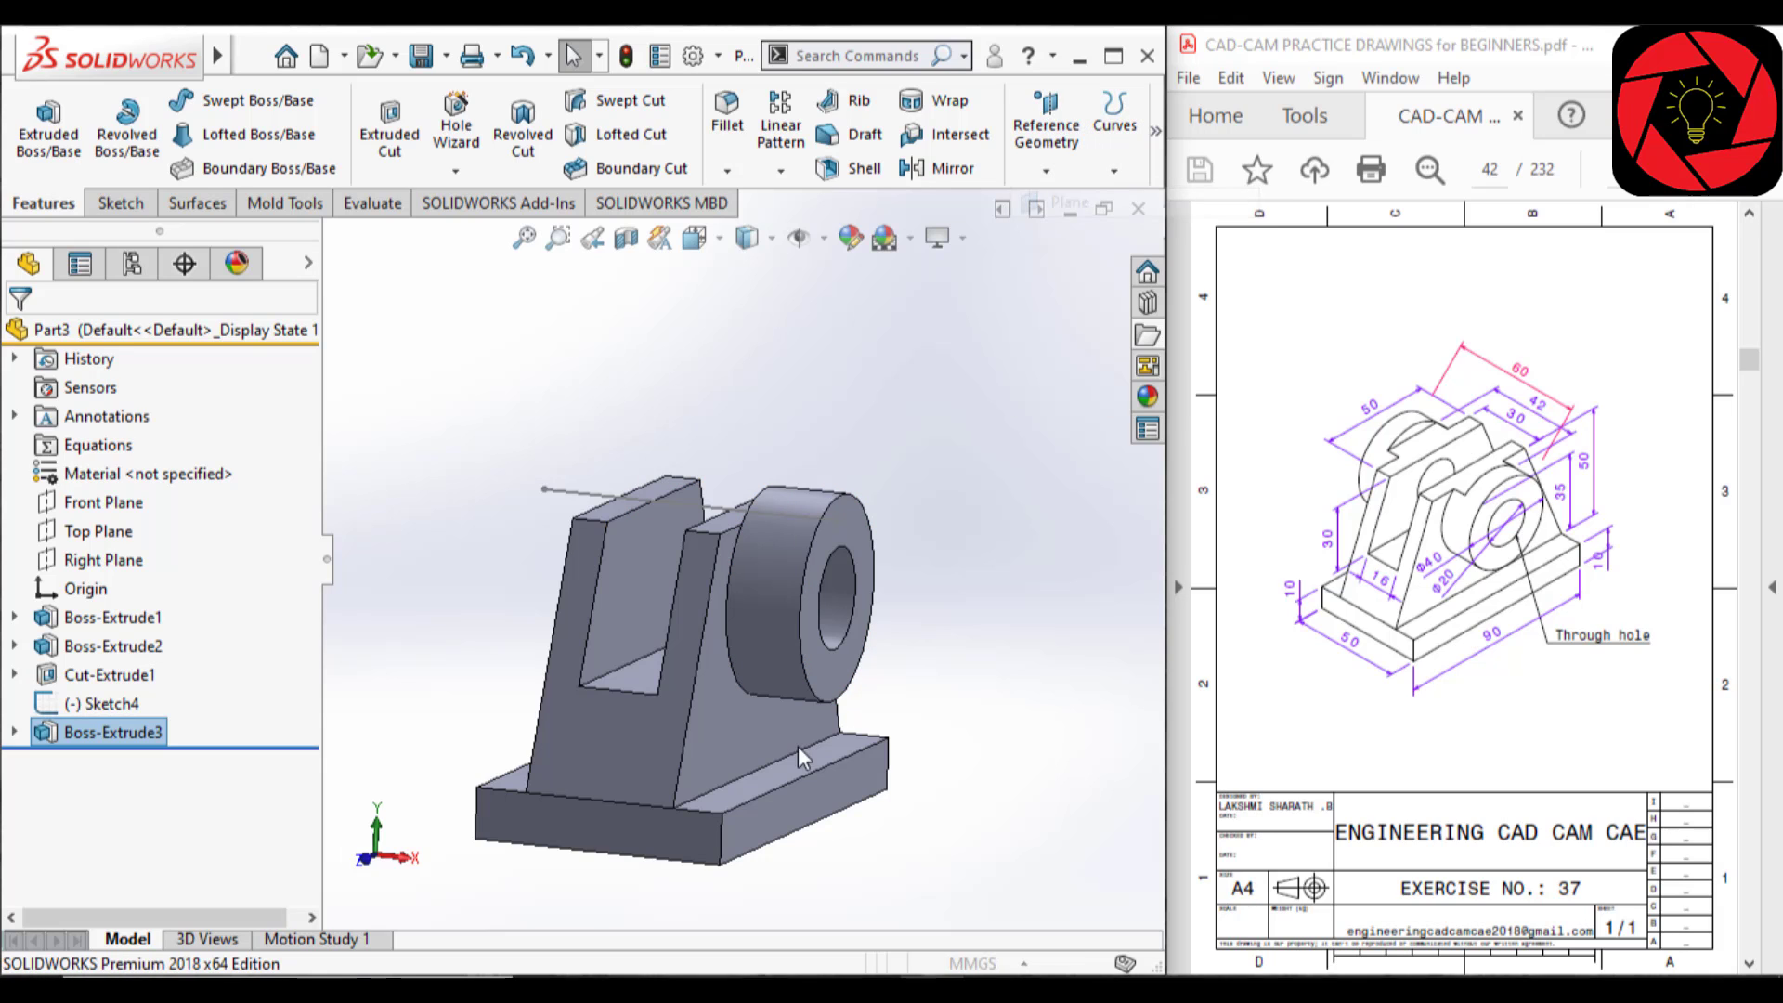
pyautogui.click(721, 761)
pyautogui.moveTo(596, 739); pyautogui.dragTo(711, 728, button='middle')
pyautogui.click(711, 728)
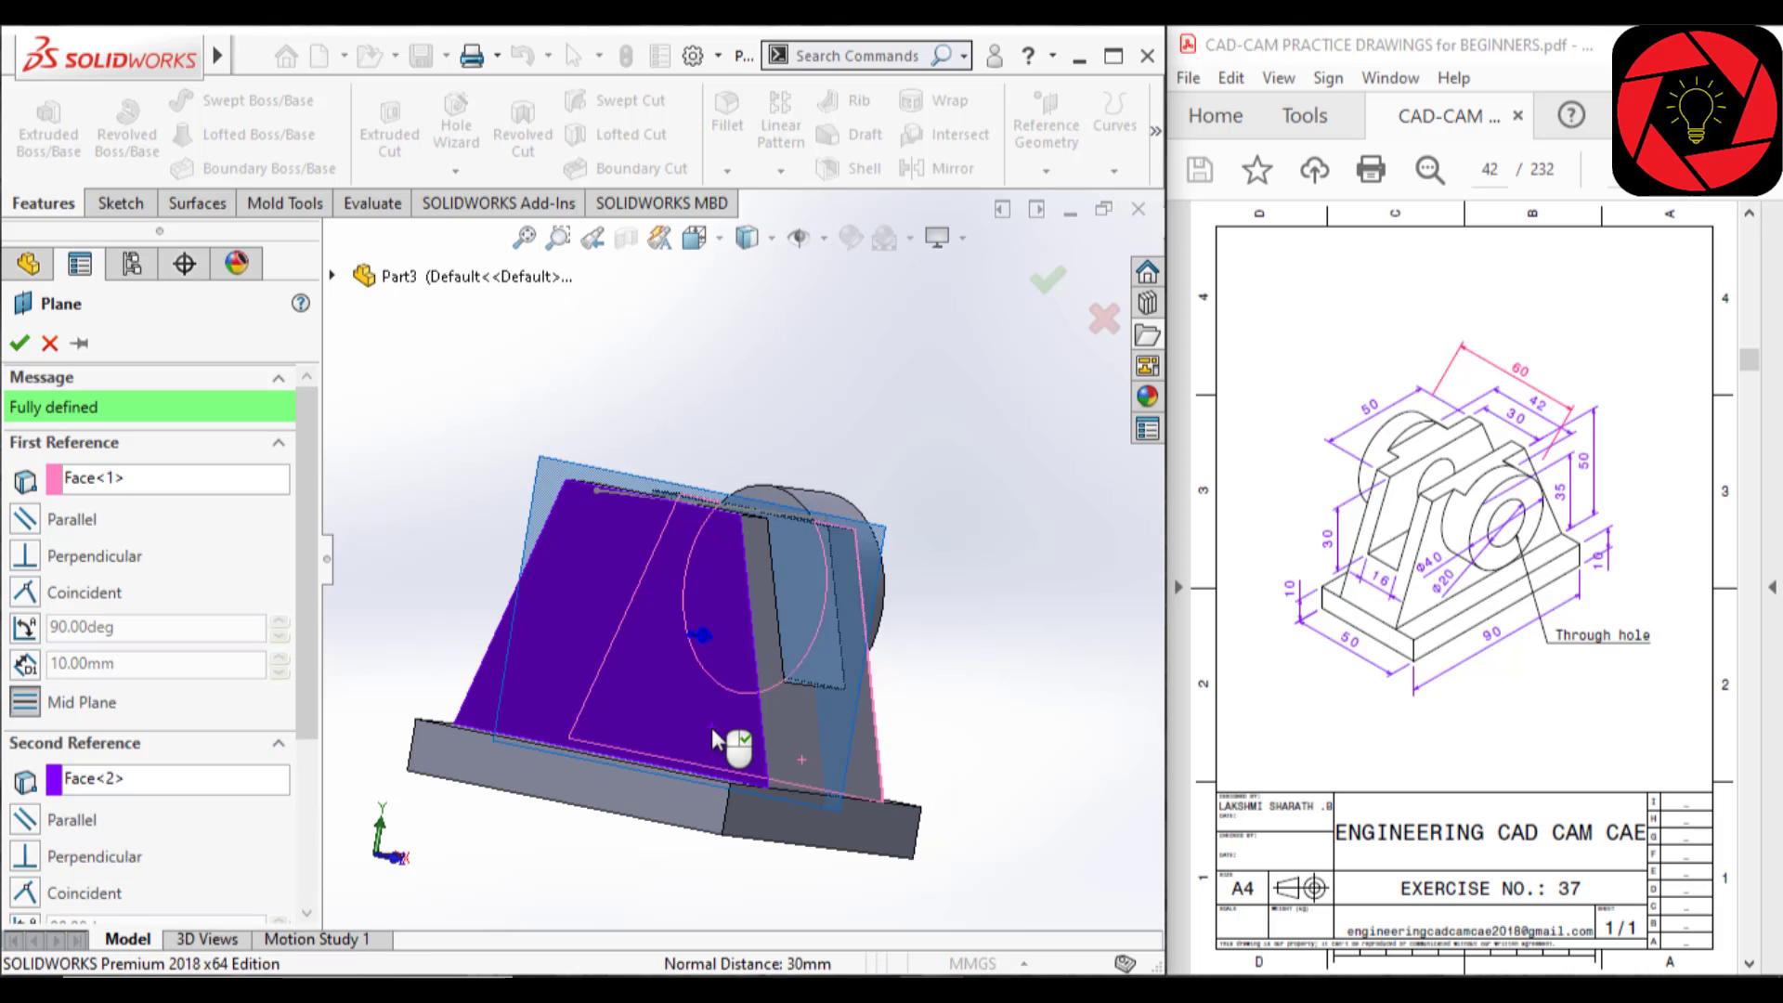
pyautogui.press('Return')
# - Mirror the extruded cylindrical boss about the mid plane of the upright
pyautogui.moveTo(845, 748); pyautogui.dragTo(734, 763, button='middle')
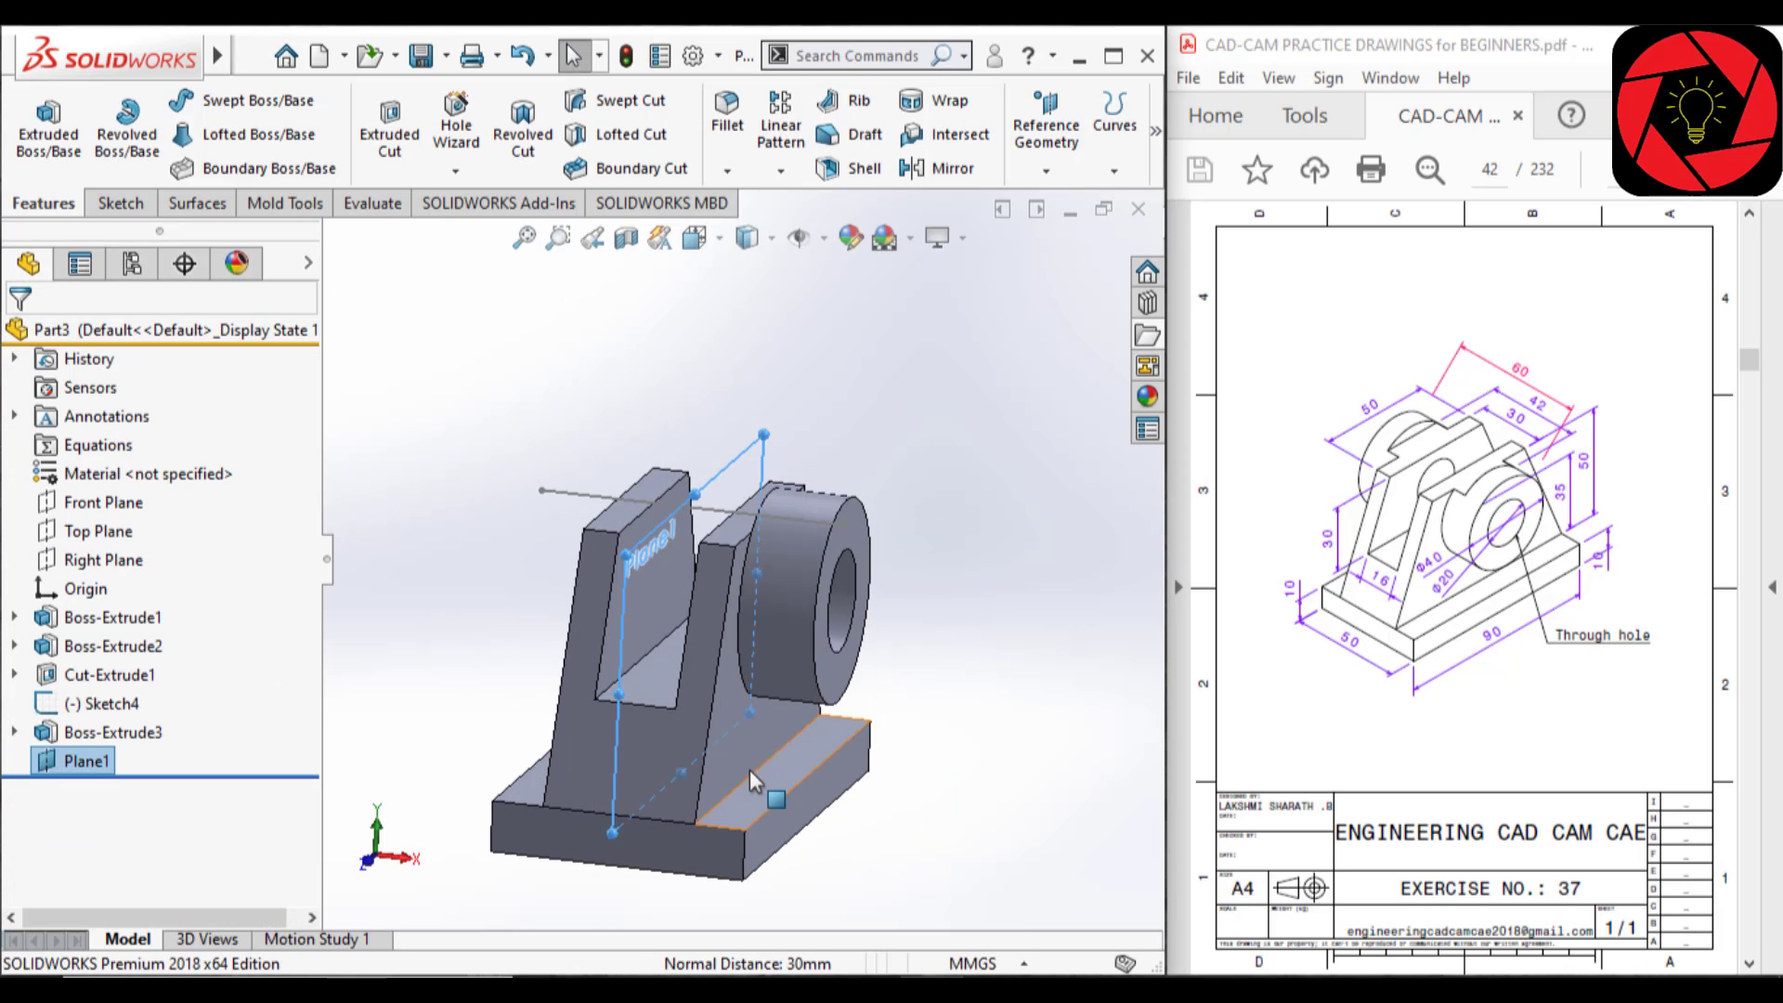
pyautogui.click(936, 168)
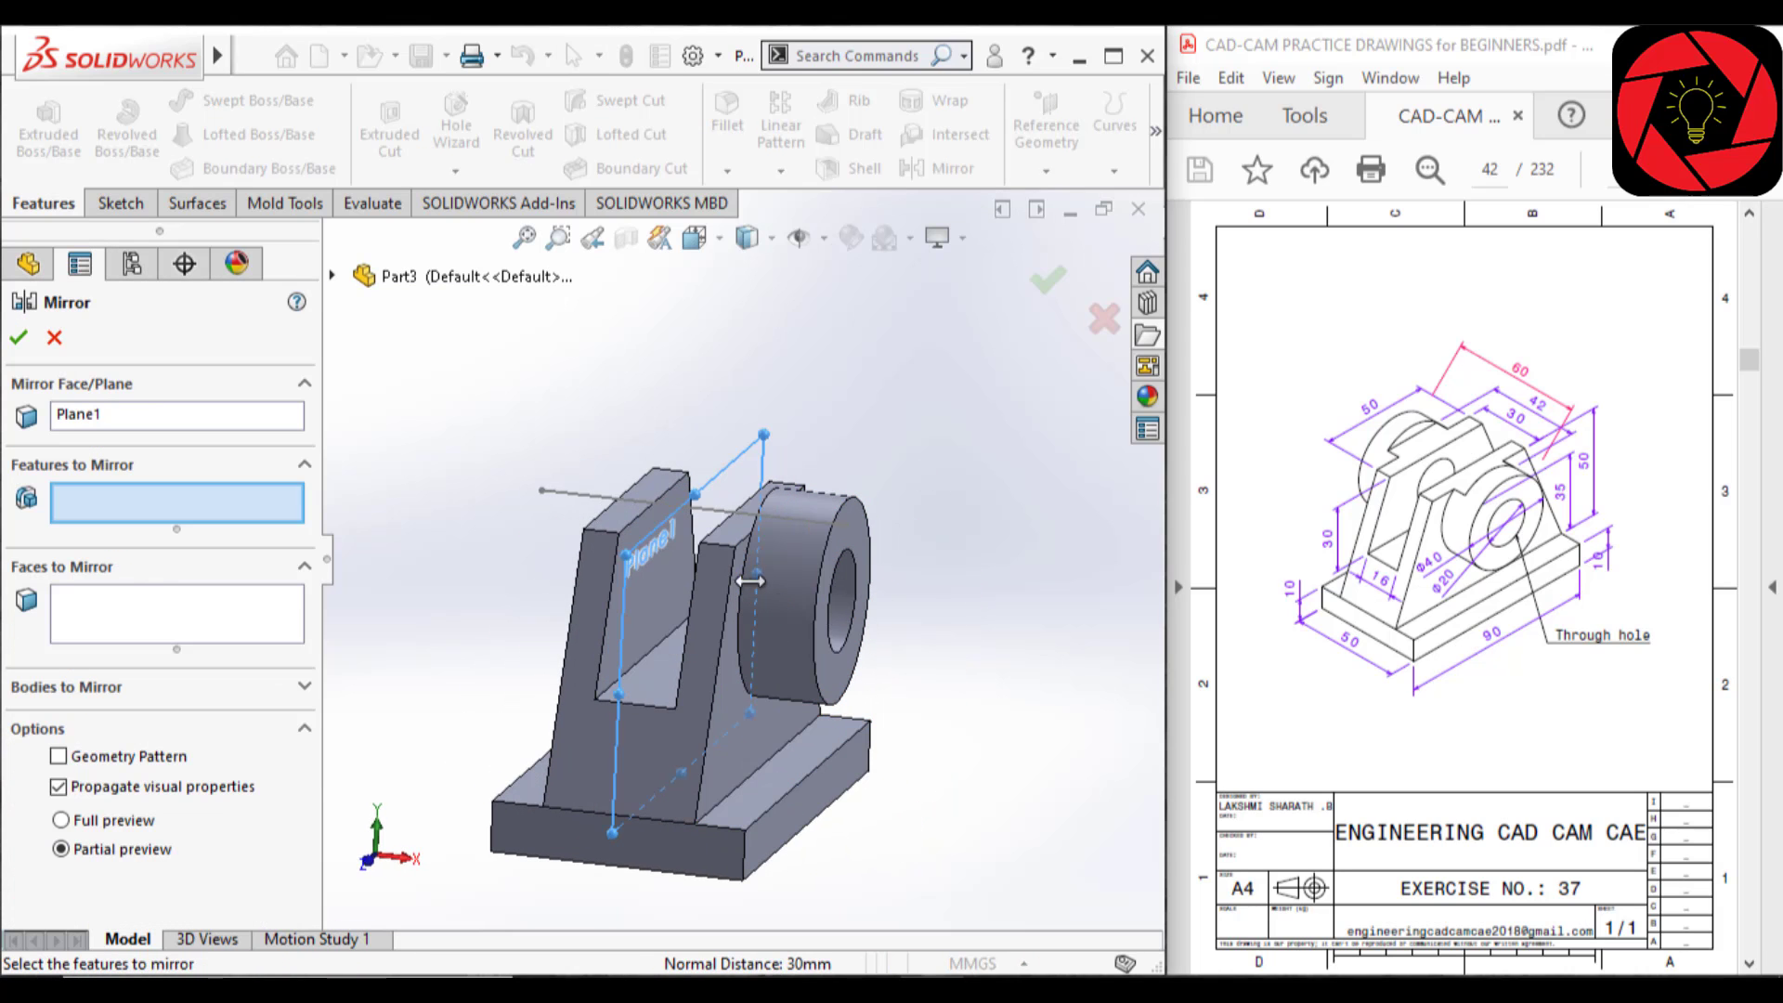
pyautogui.click(809, 554)
pyautogui.press('Return')
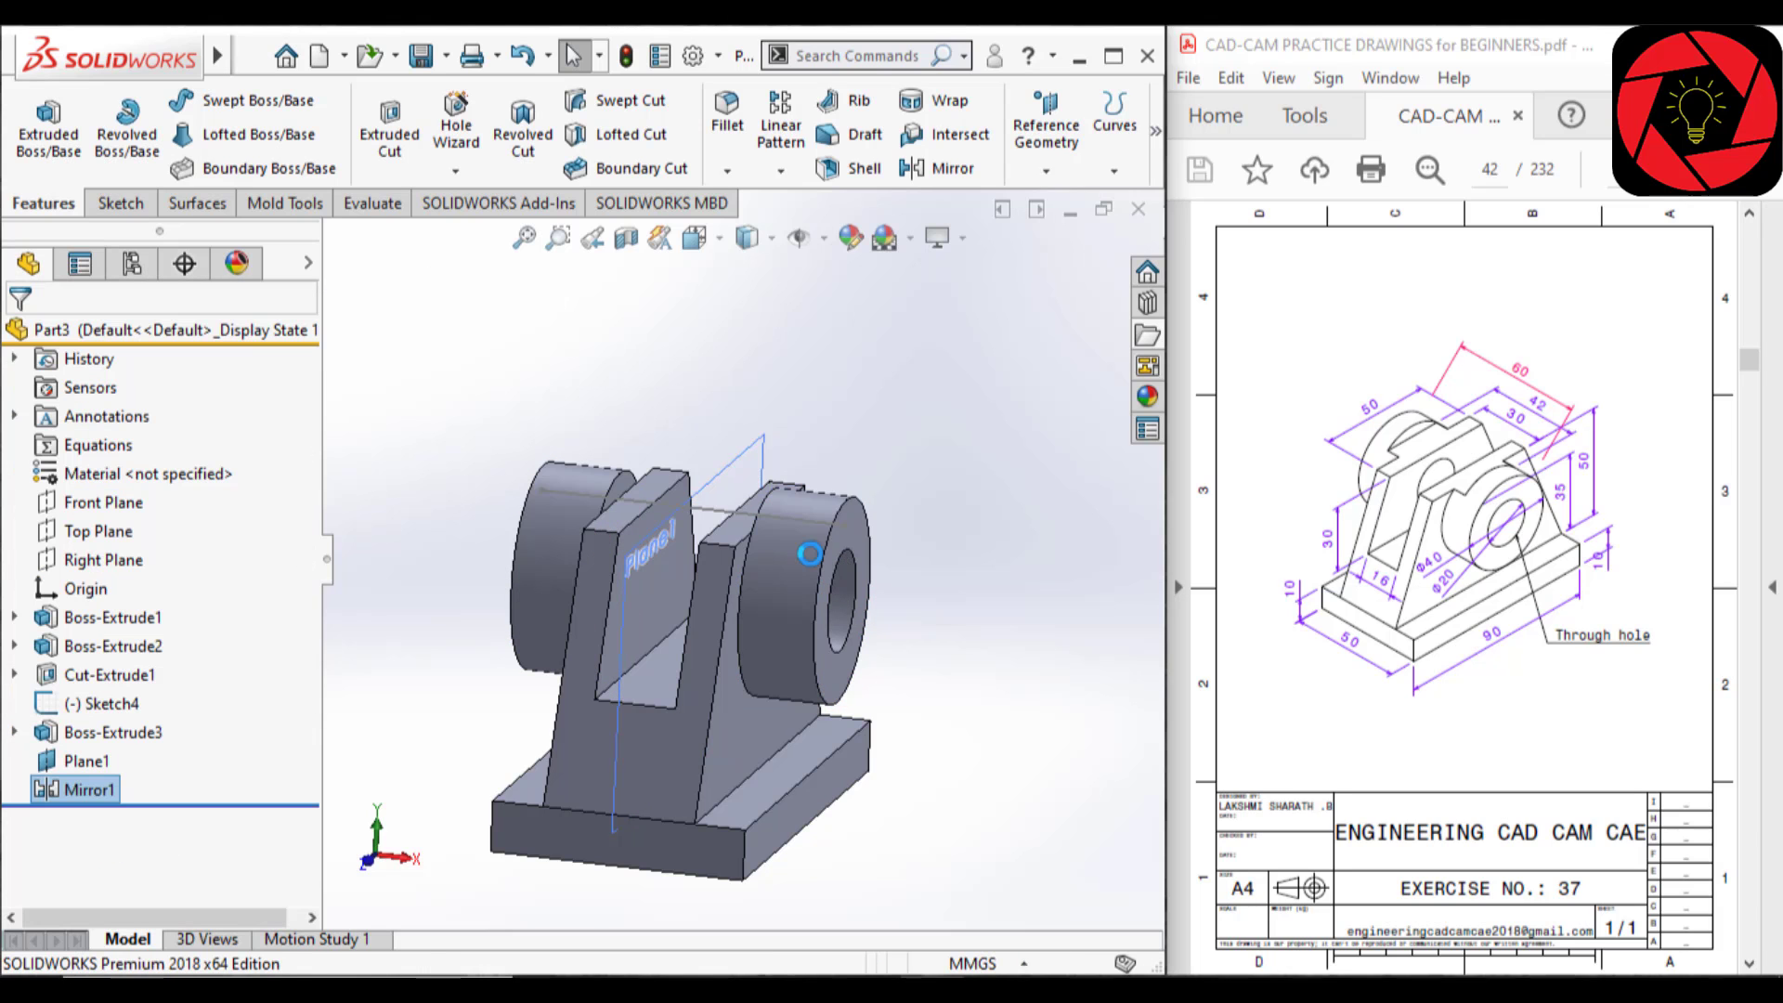
# - Hide the reference line sketch and the mid plane in the model
pyautogui.moveTo(812, 552); pyautogui.dragTo(738, 566, button='middle')
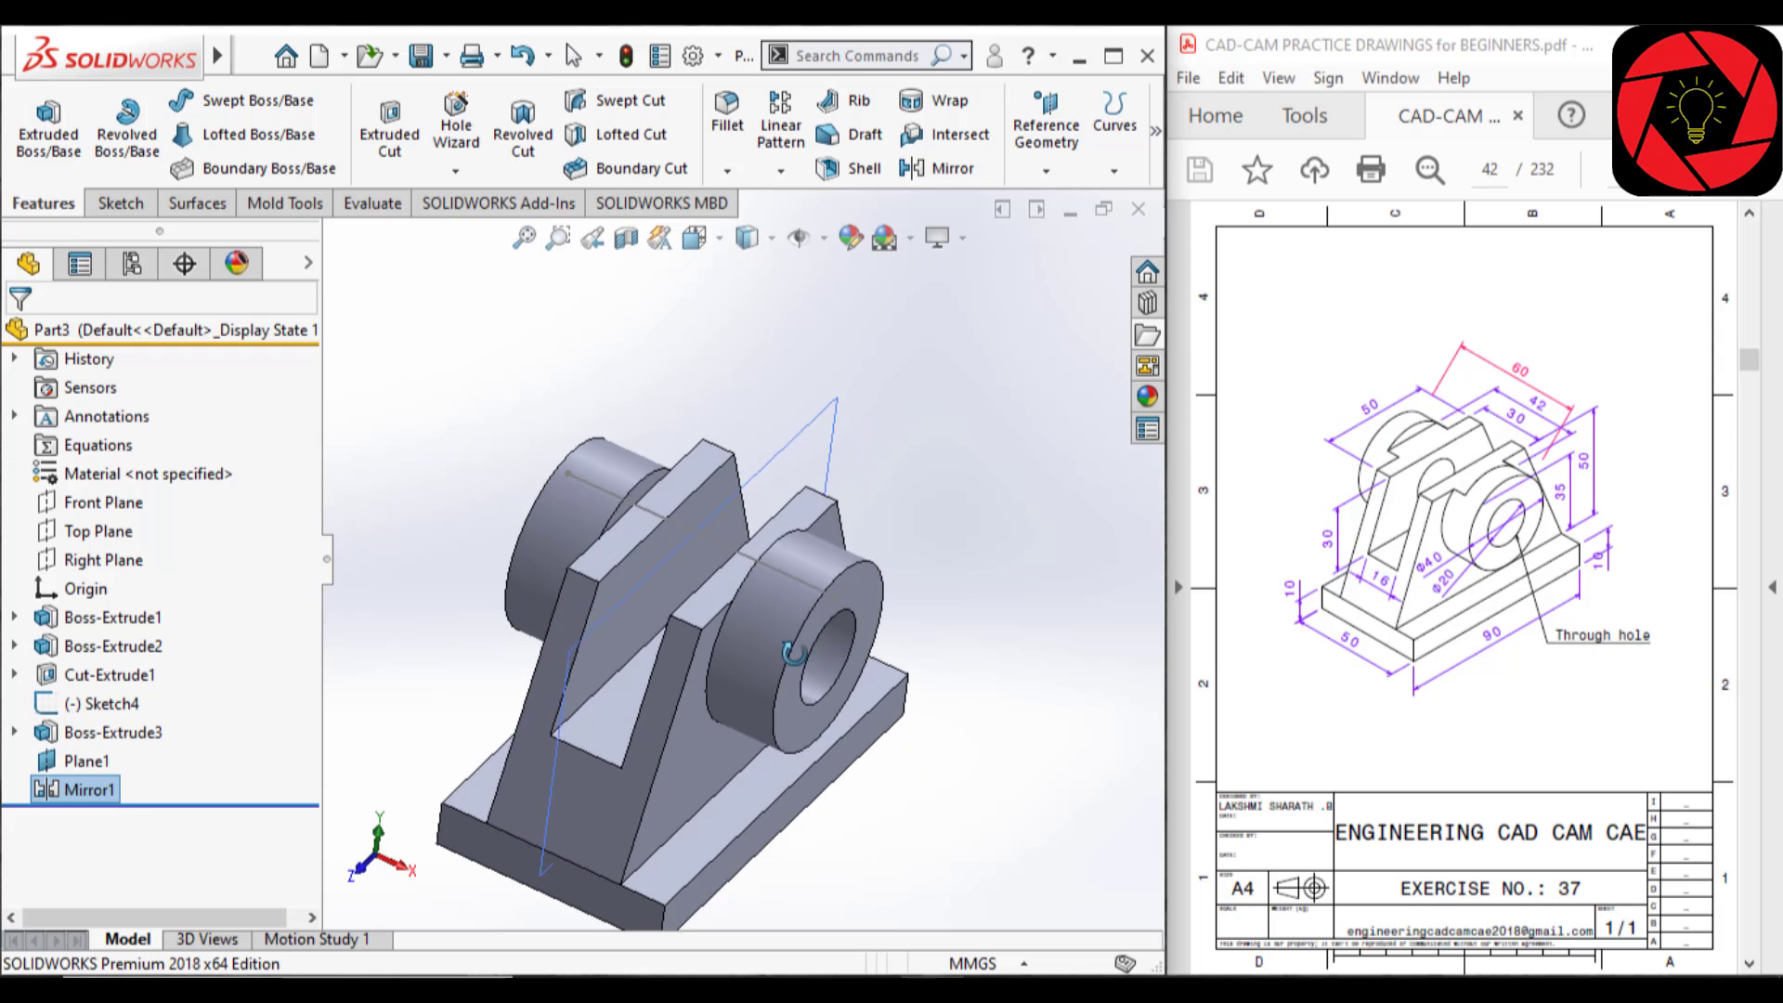
pyautogui.click(719, 559)
pyautogui.click(833, 469)
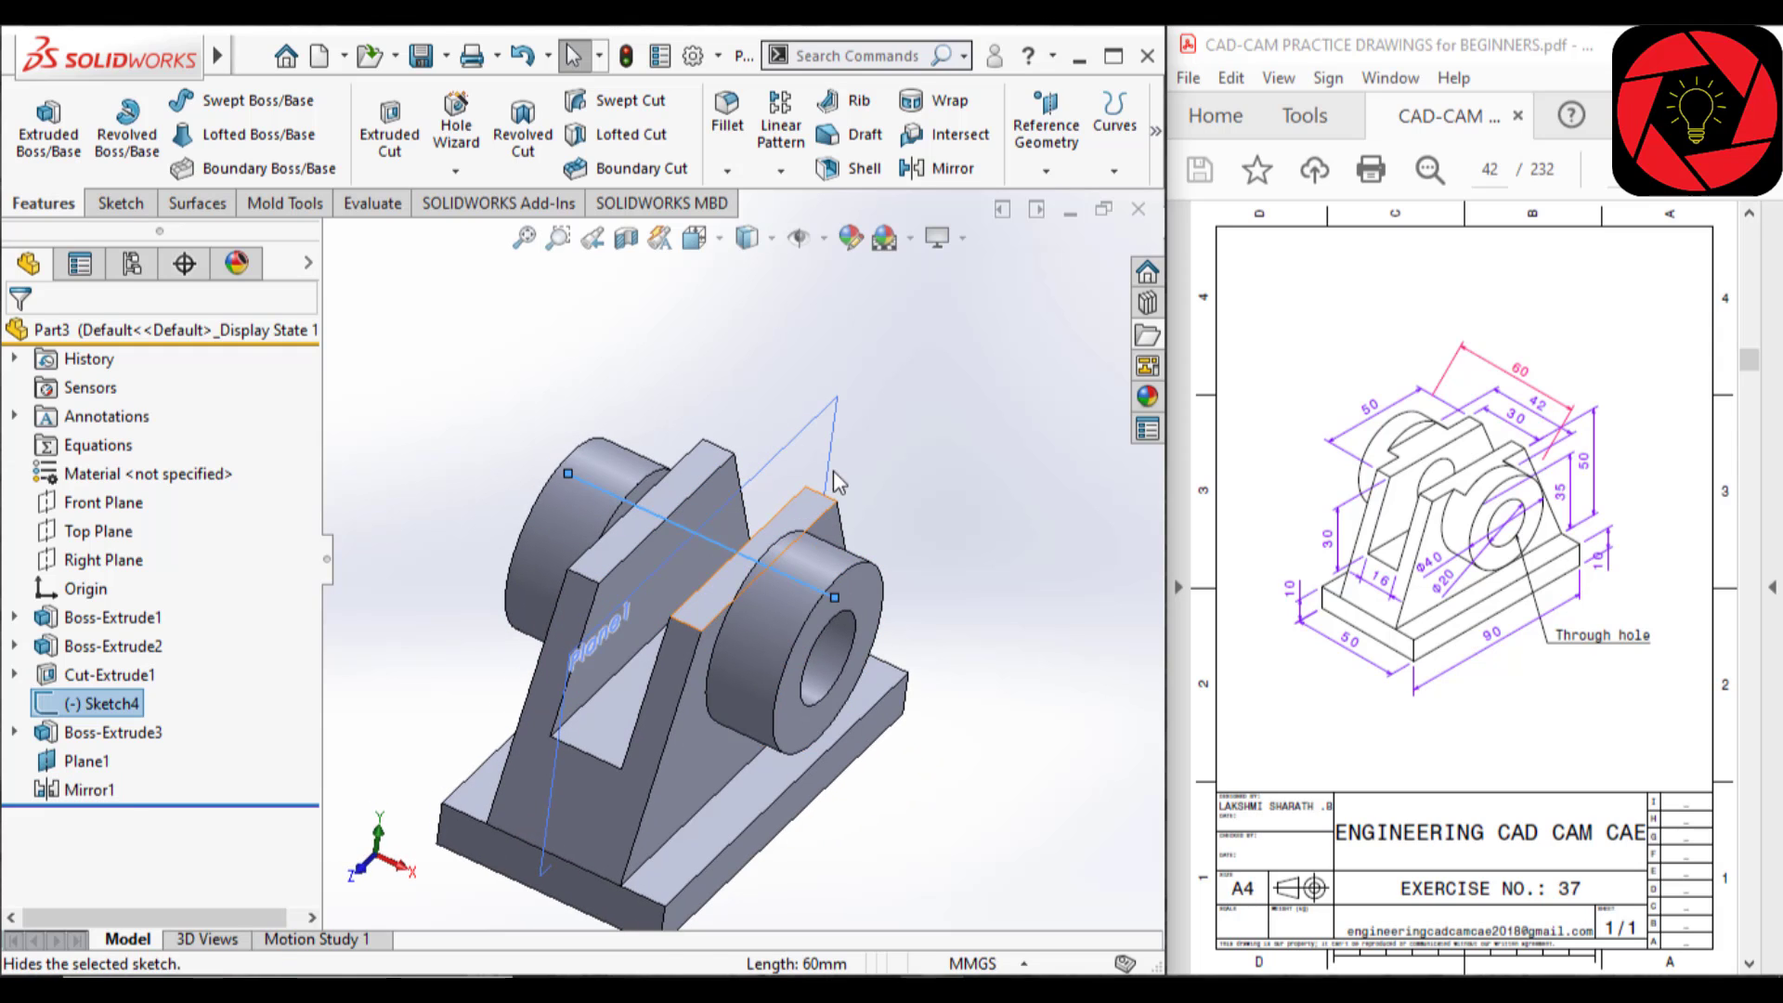
pyautogui.click(822, 444)
pyautogui.click(967, 360)
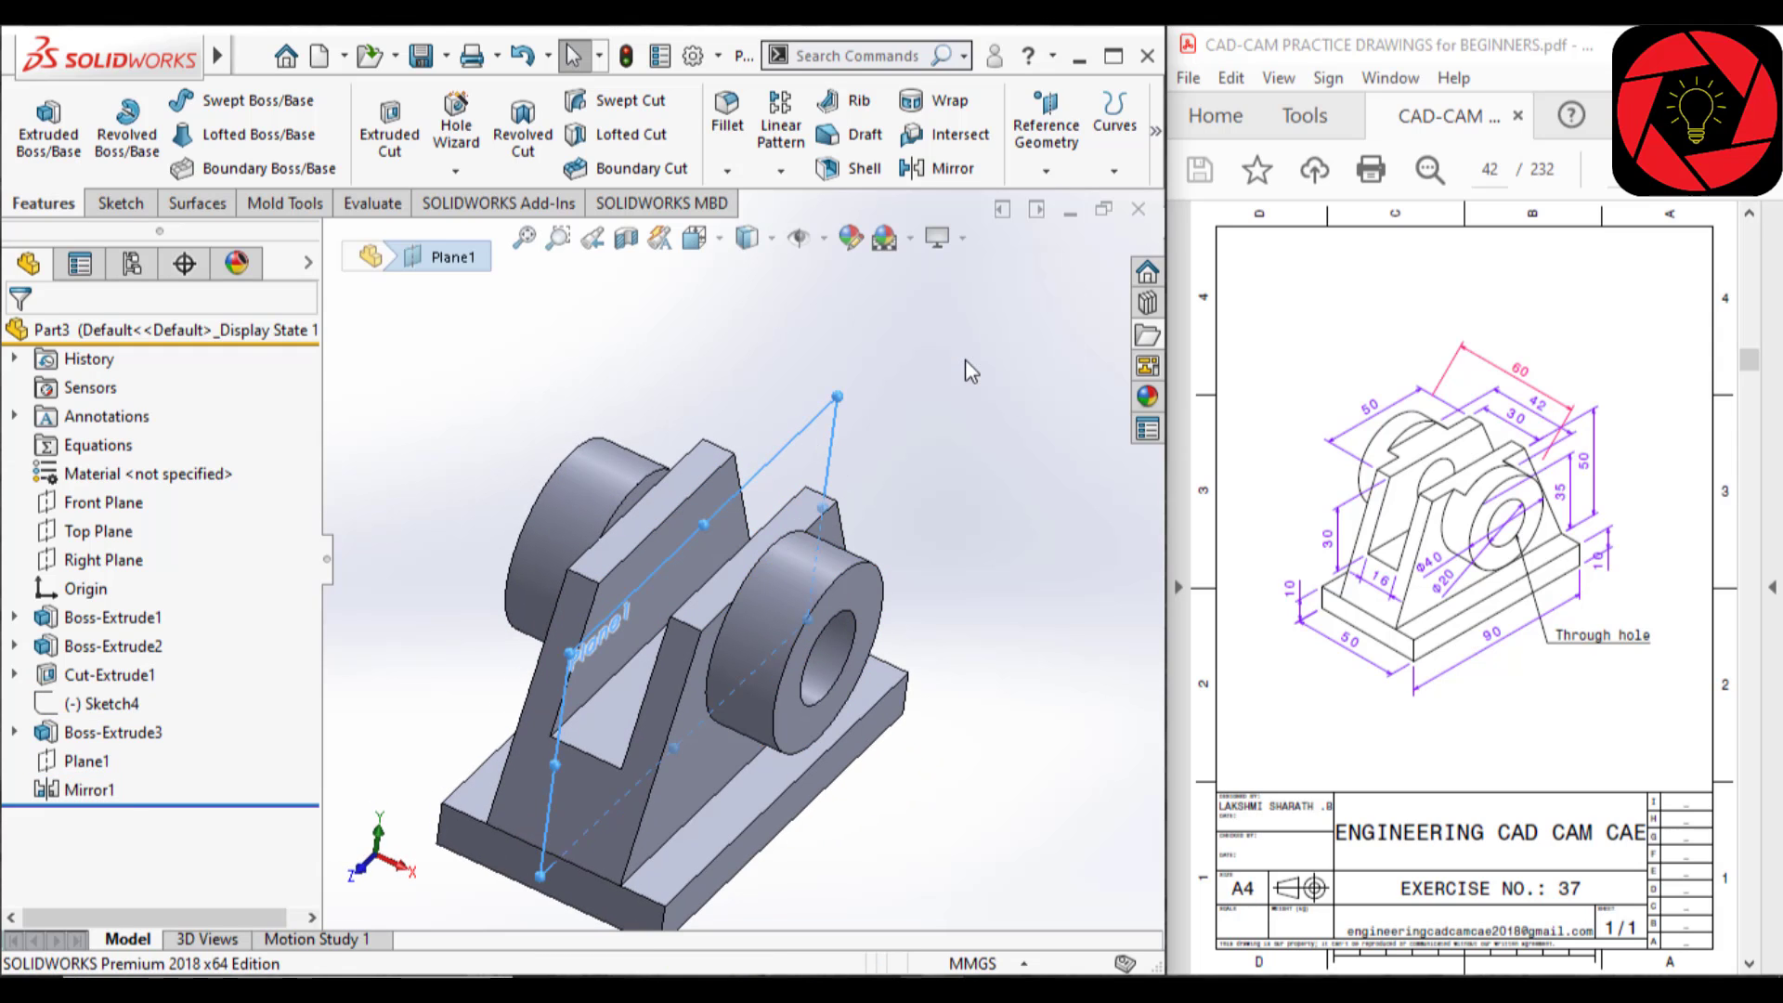
# - Sketch a centre rectangle about 41 by 44 mm on the upright's top face, centred over the slot
pyautogui.scroll(3, 796, 449)
pyautogui.scroll(-2, 689, 532)
pyautogui.press('space')
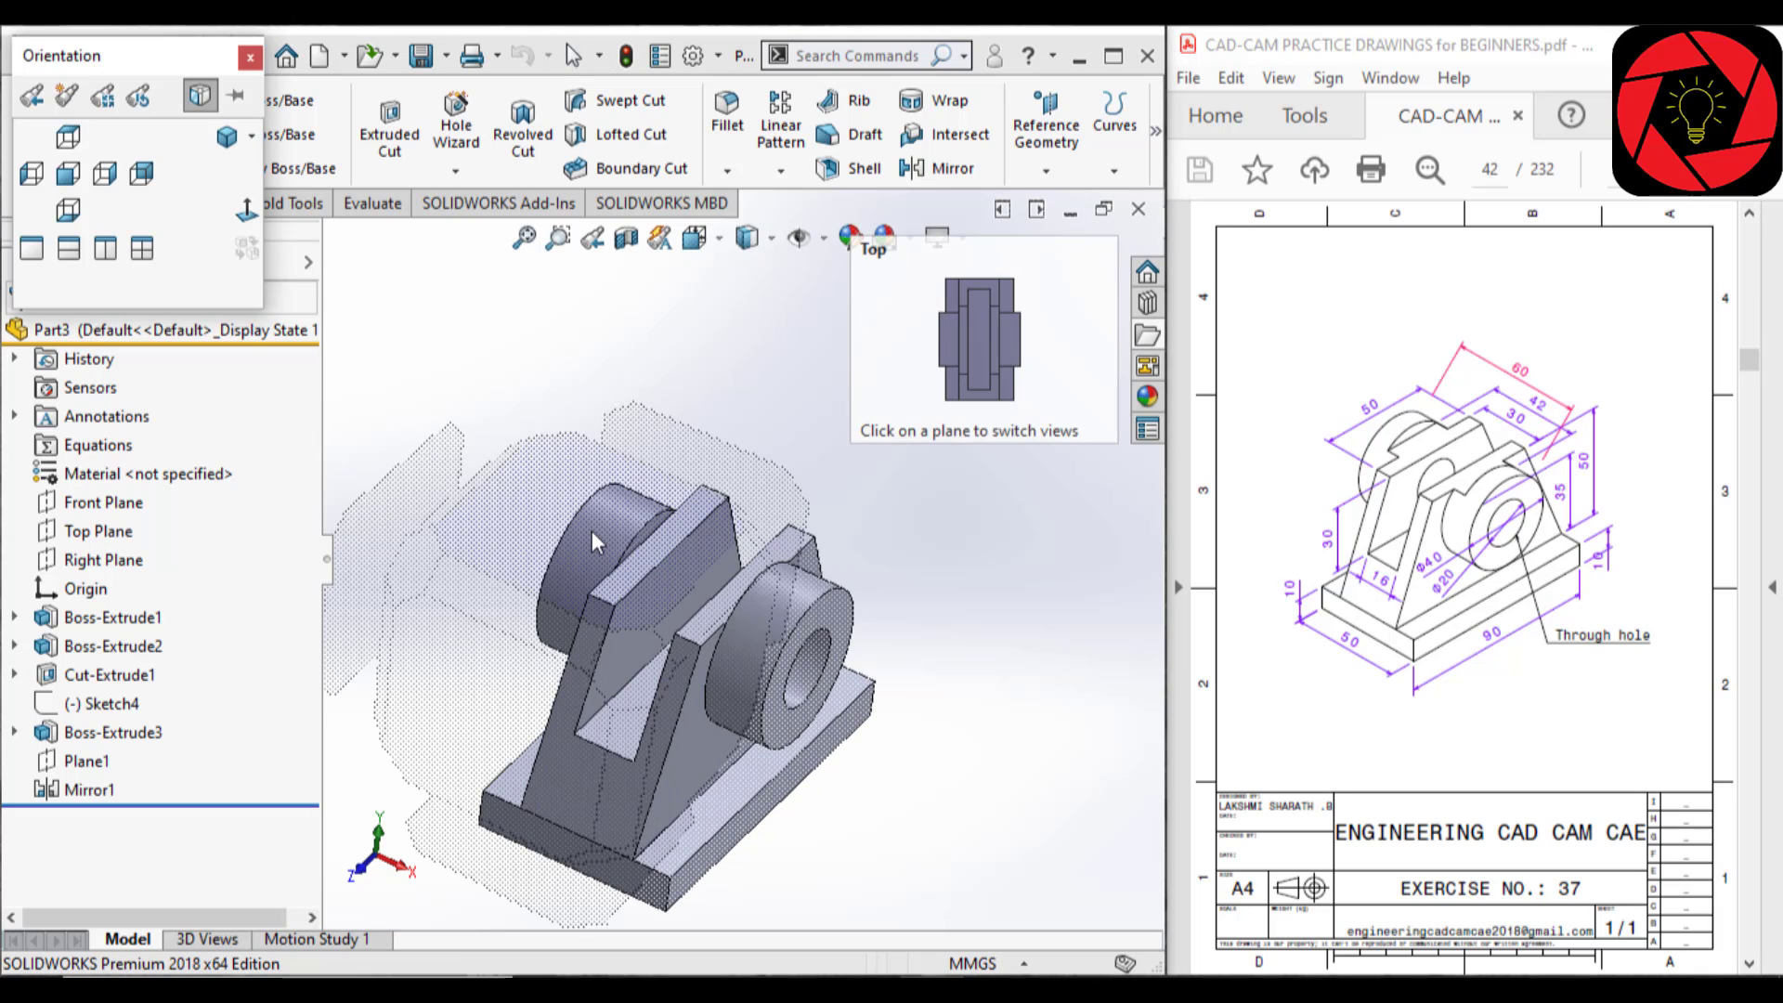
pyautogui.click(593, 531)
pyautogui.scroll(-1, 604, 573)
pyautogui.click(588, 571)
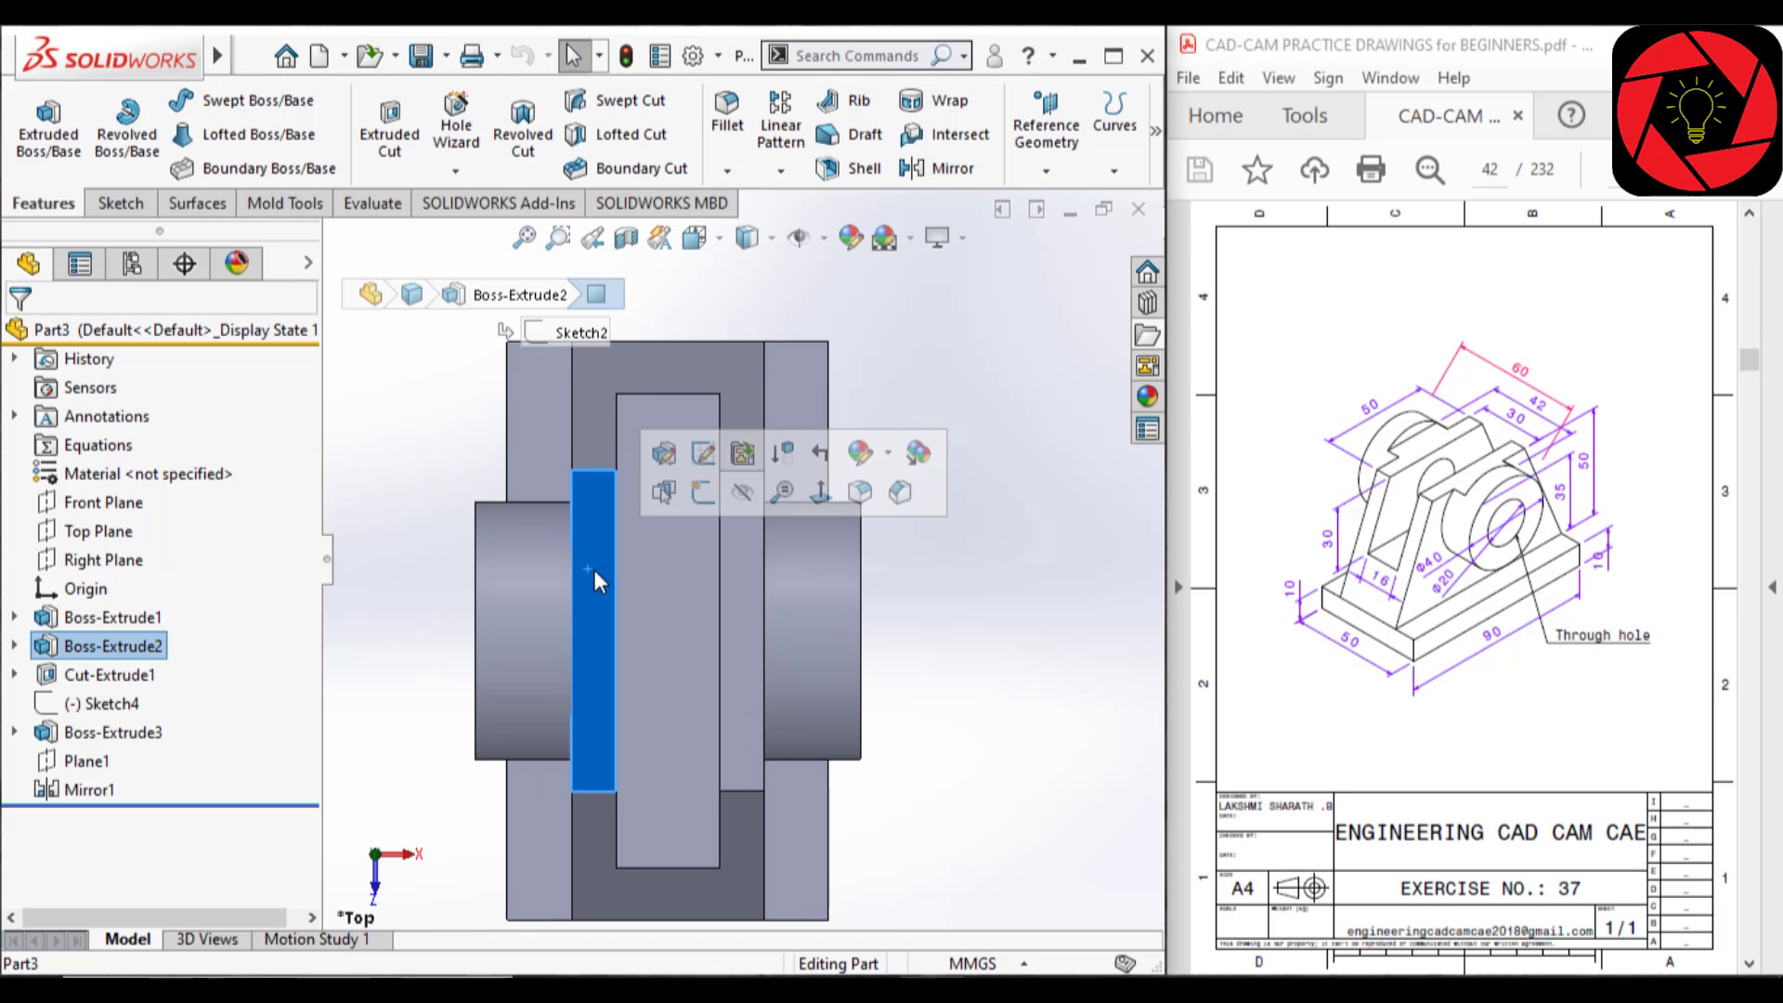
pyautogui.click(709, 493)
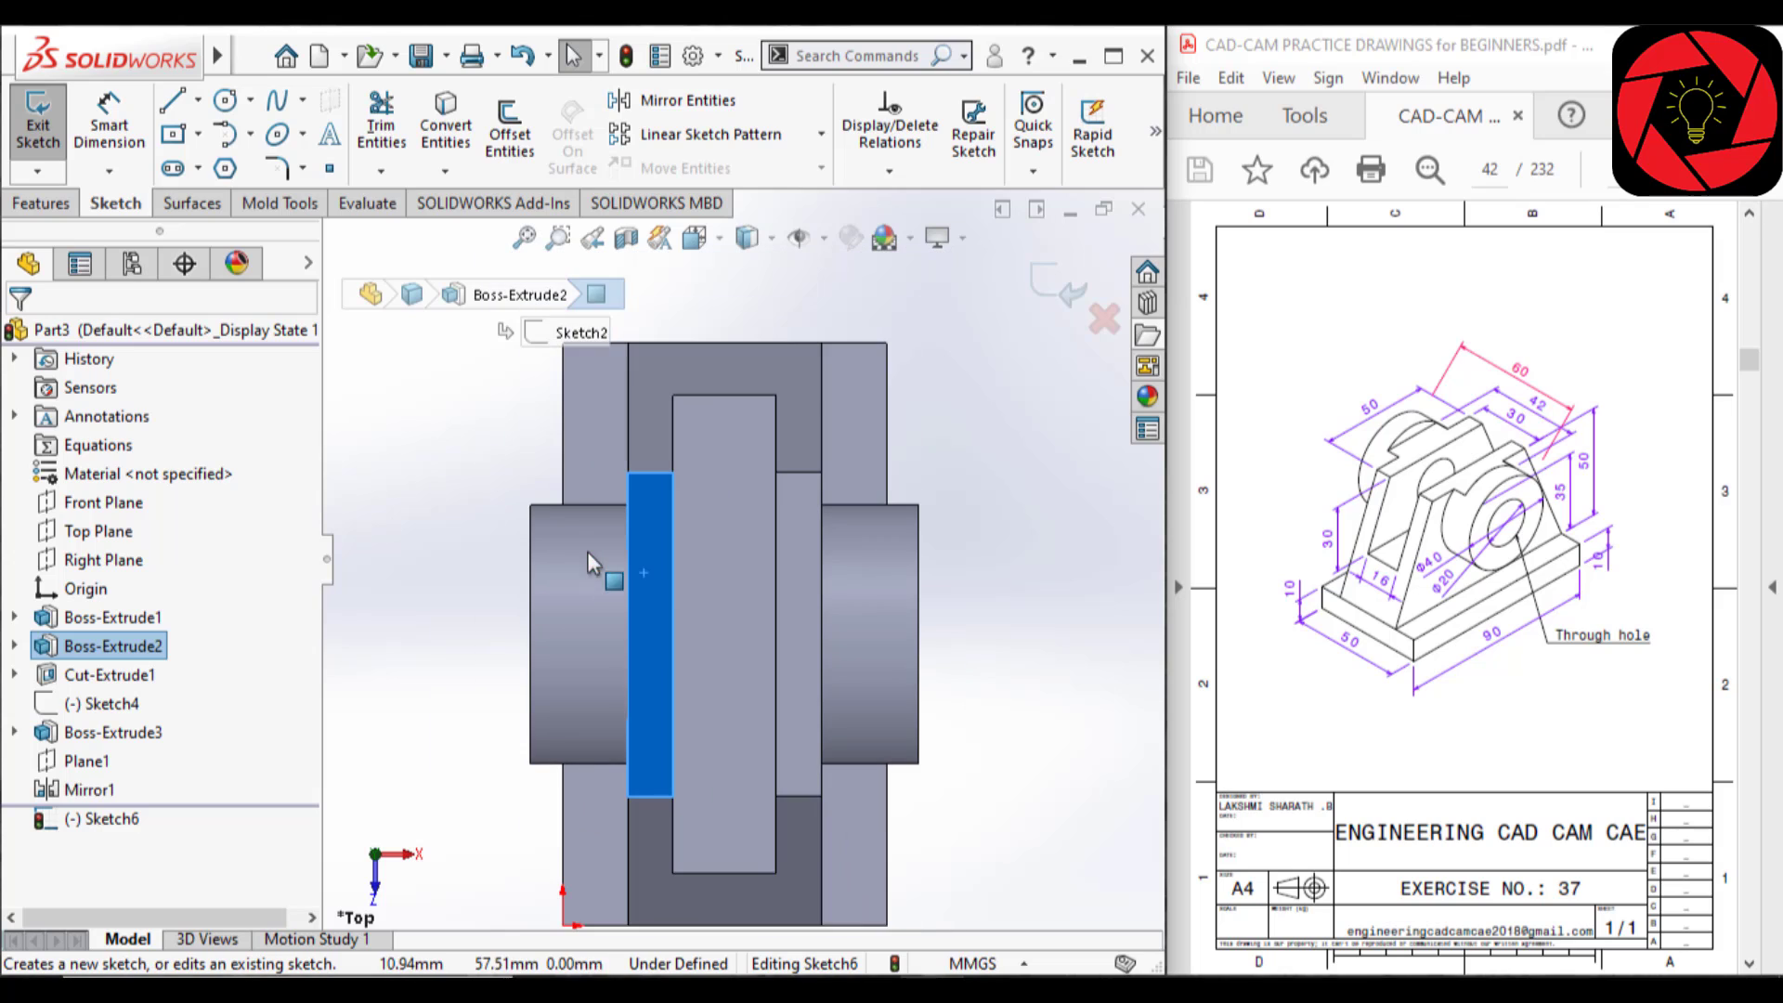
pyautogui.moveTo(461, 596); pyautogui.dragTo(594, 614, button='right')
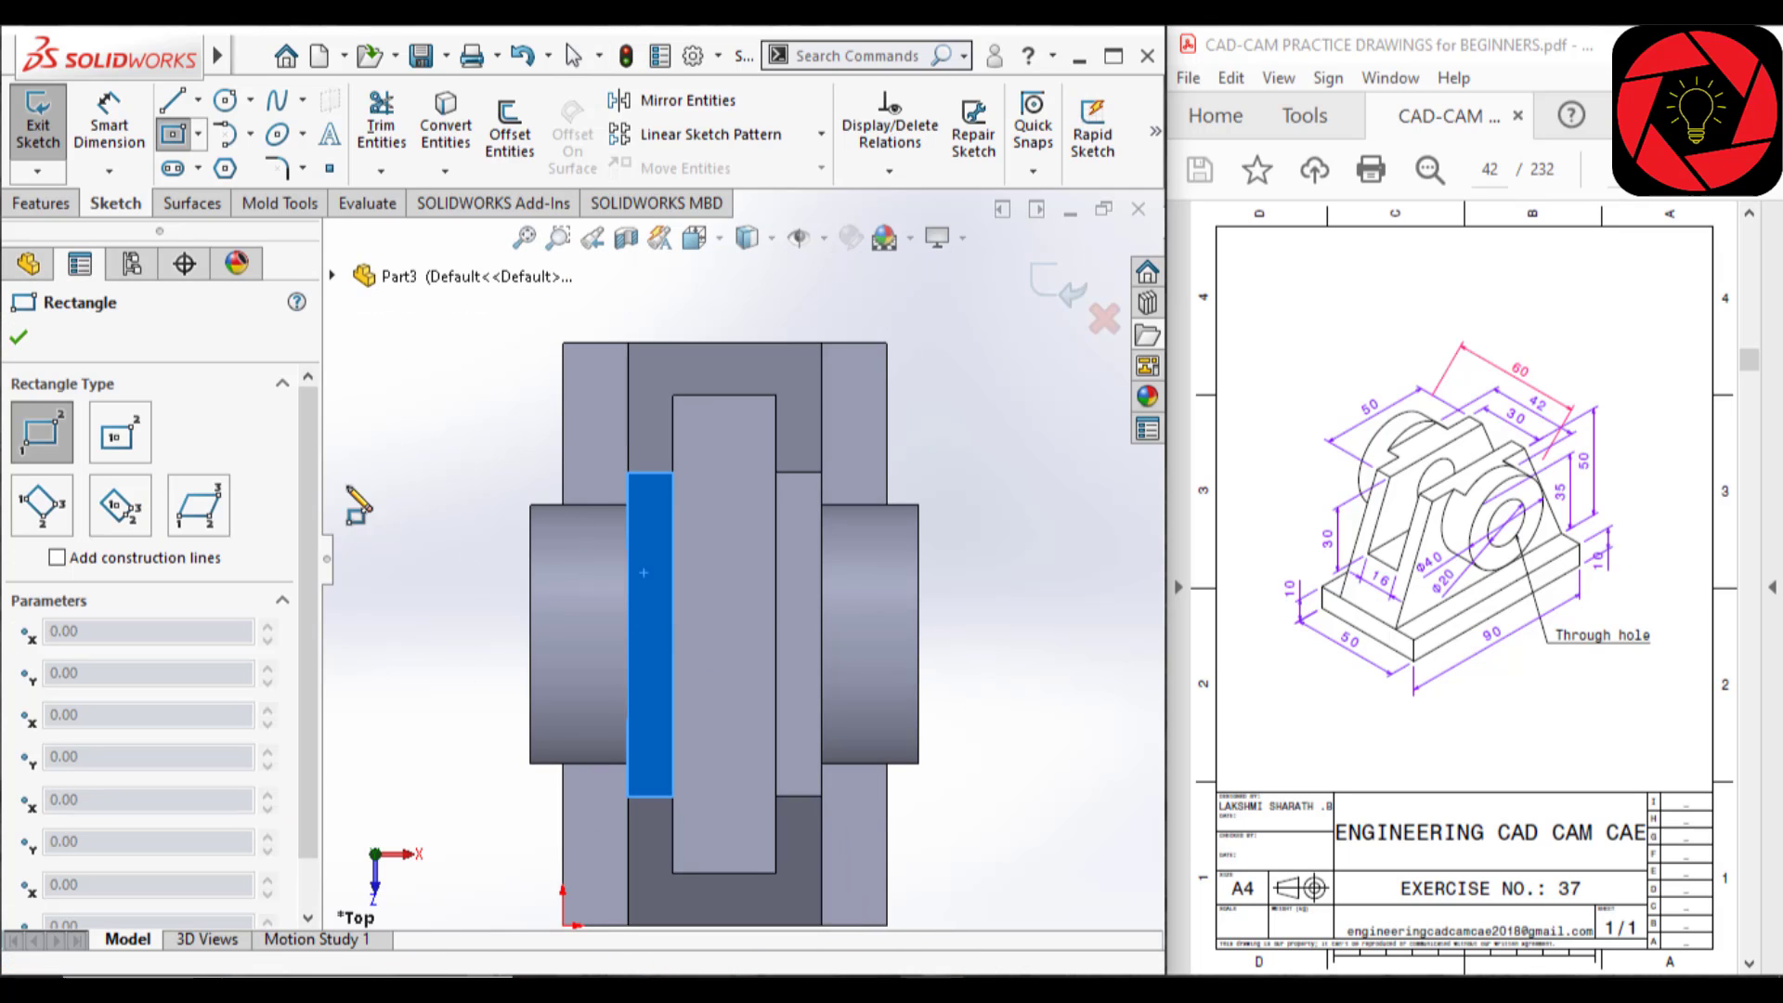
pyautogui.click(119, 432)
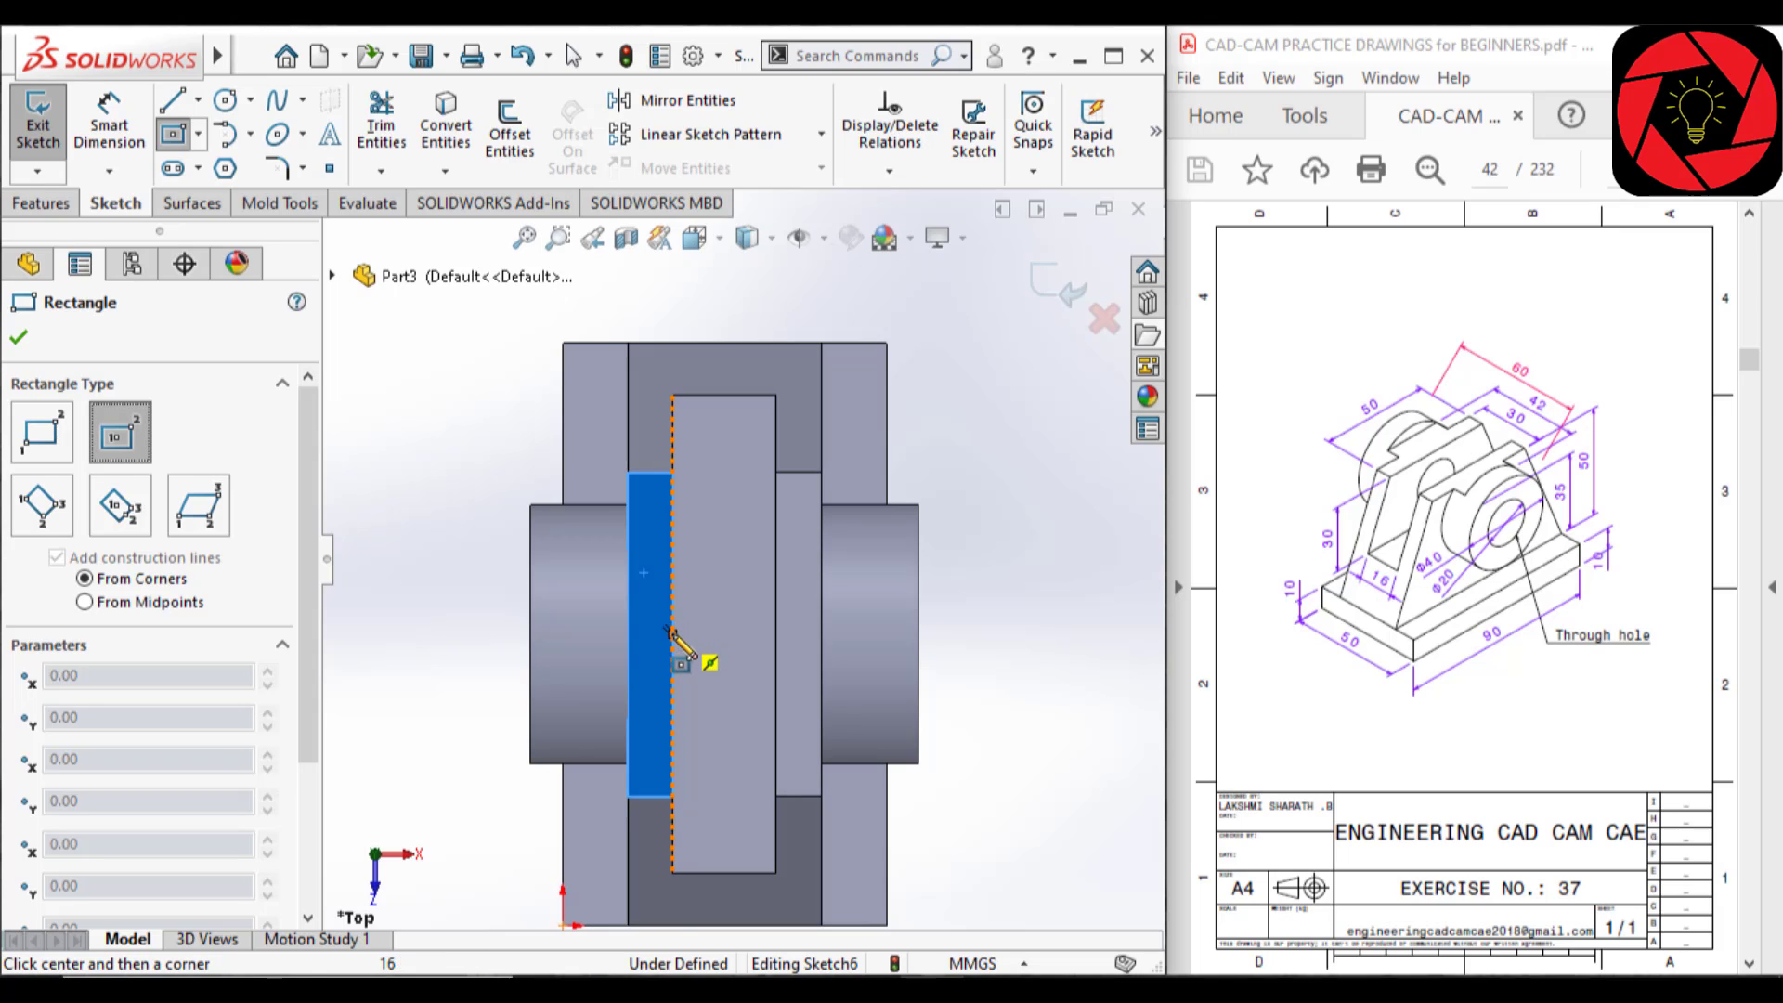
pyautogui.click(723, 635)
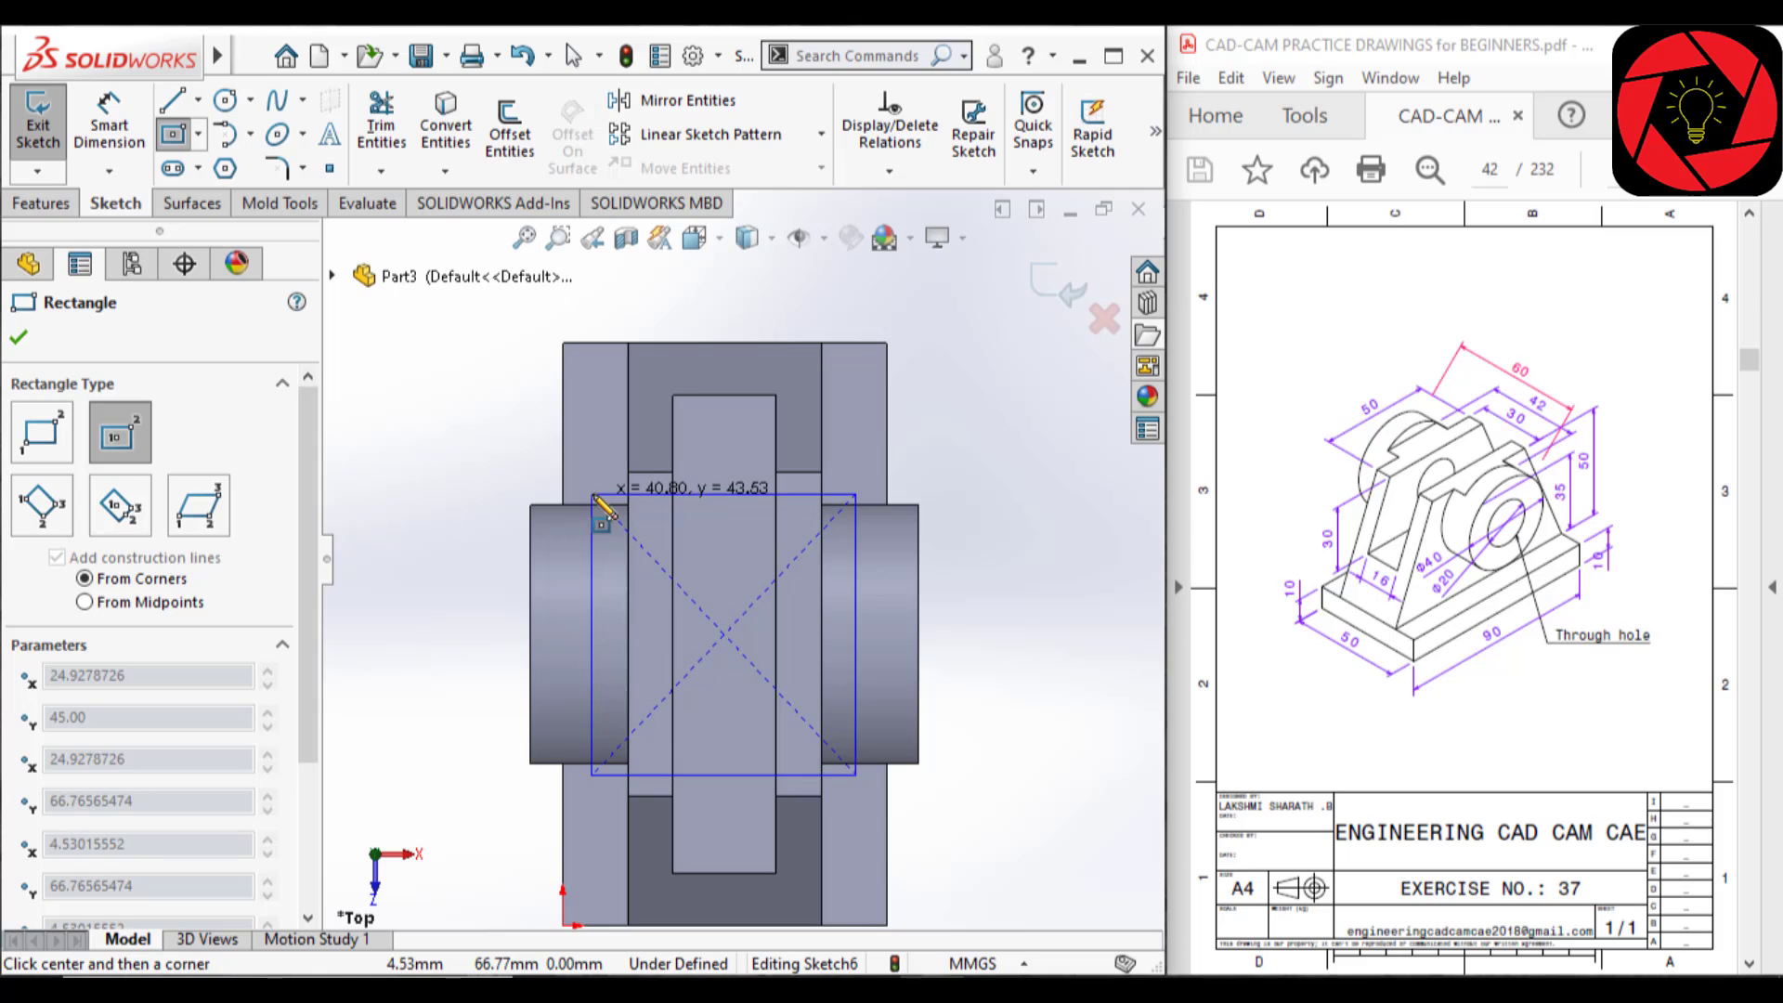
pyautogui.click(592, 495)
# - Dimension the rectangle's width across the slot to 42 mm
pyautogui.press('d')
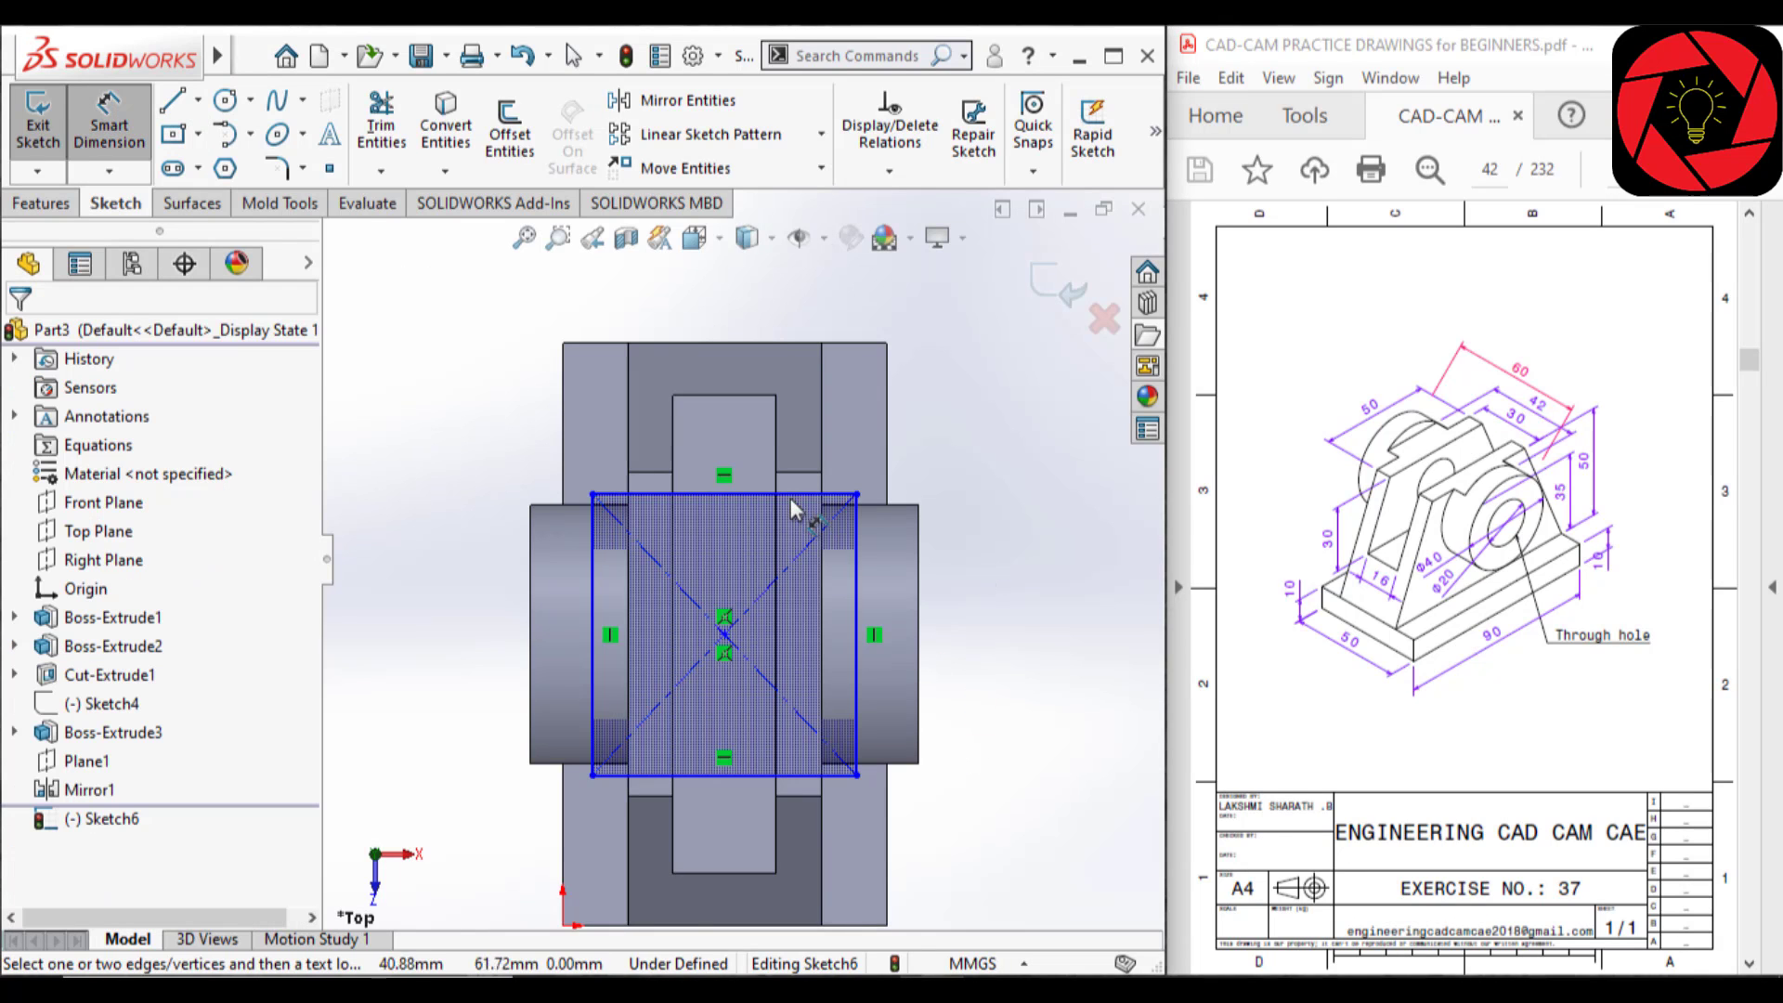
pyautogui.click(730, 494)
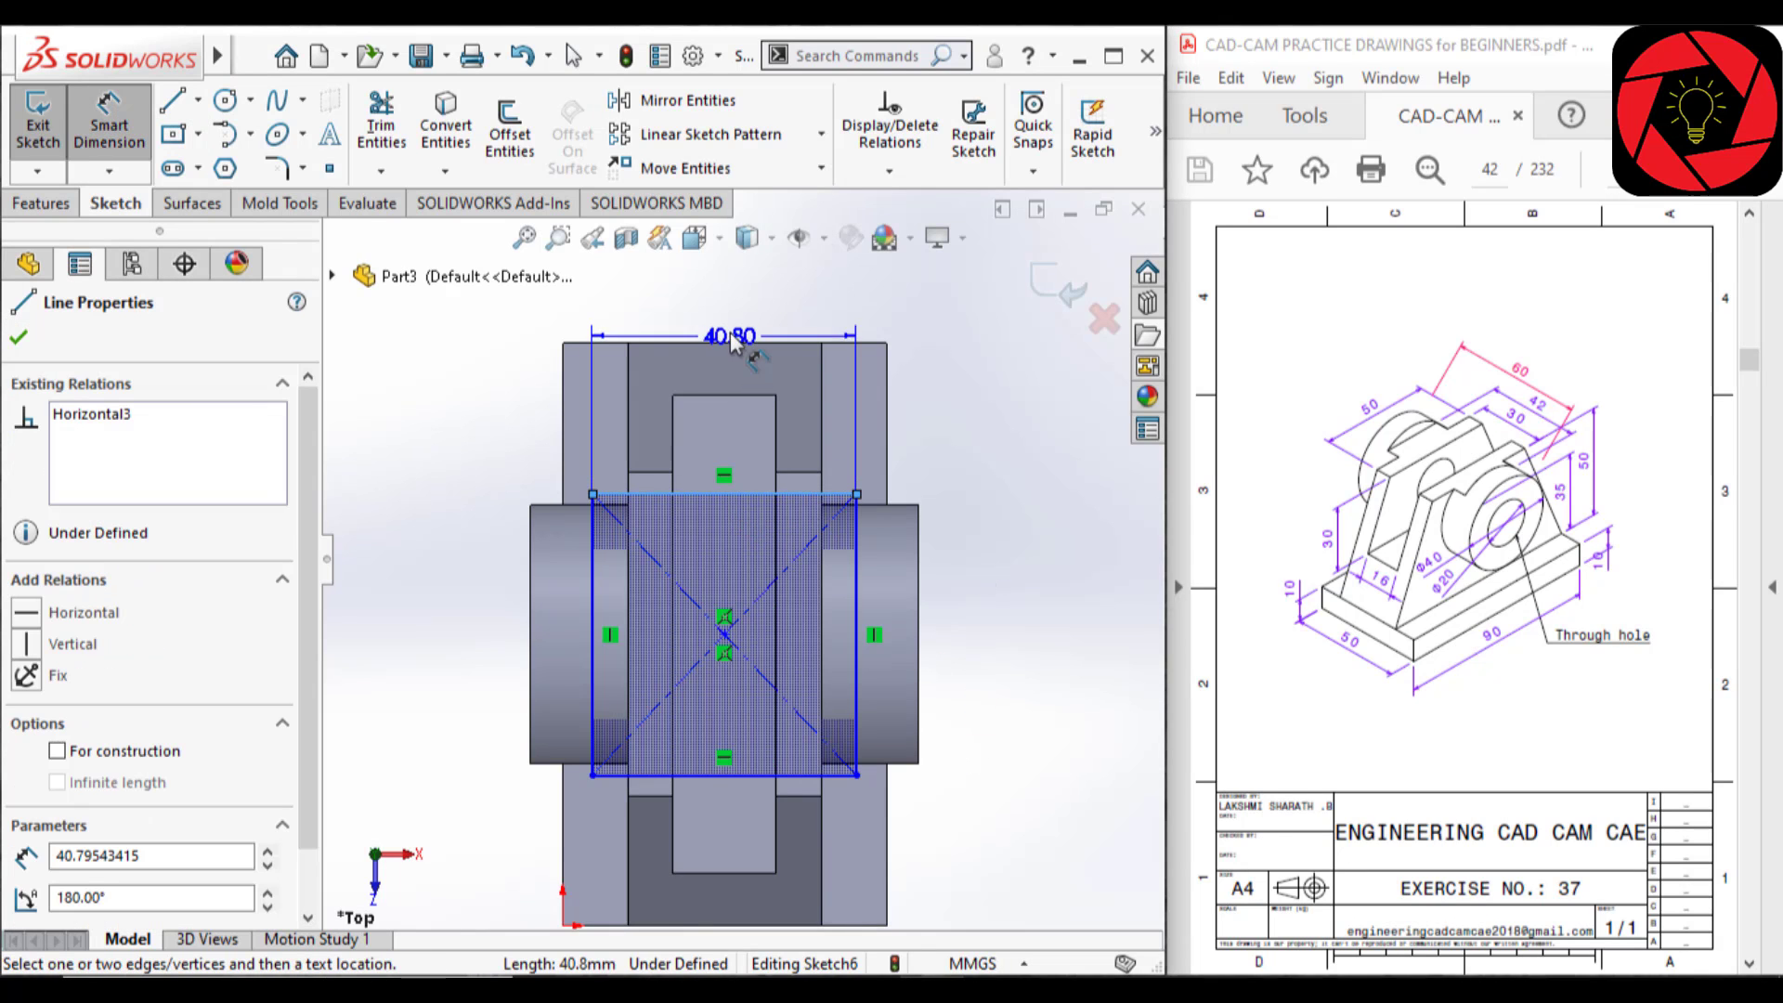
pyautogui.click(734, 307)
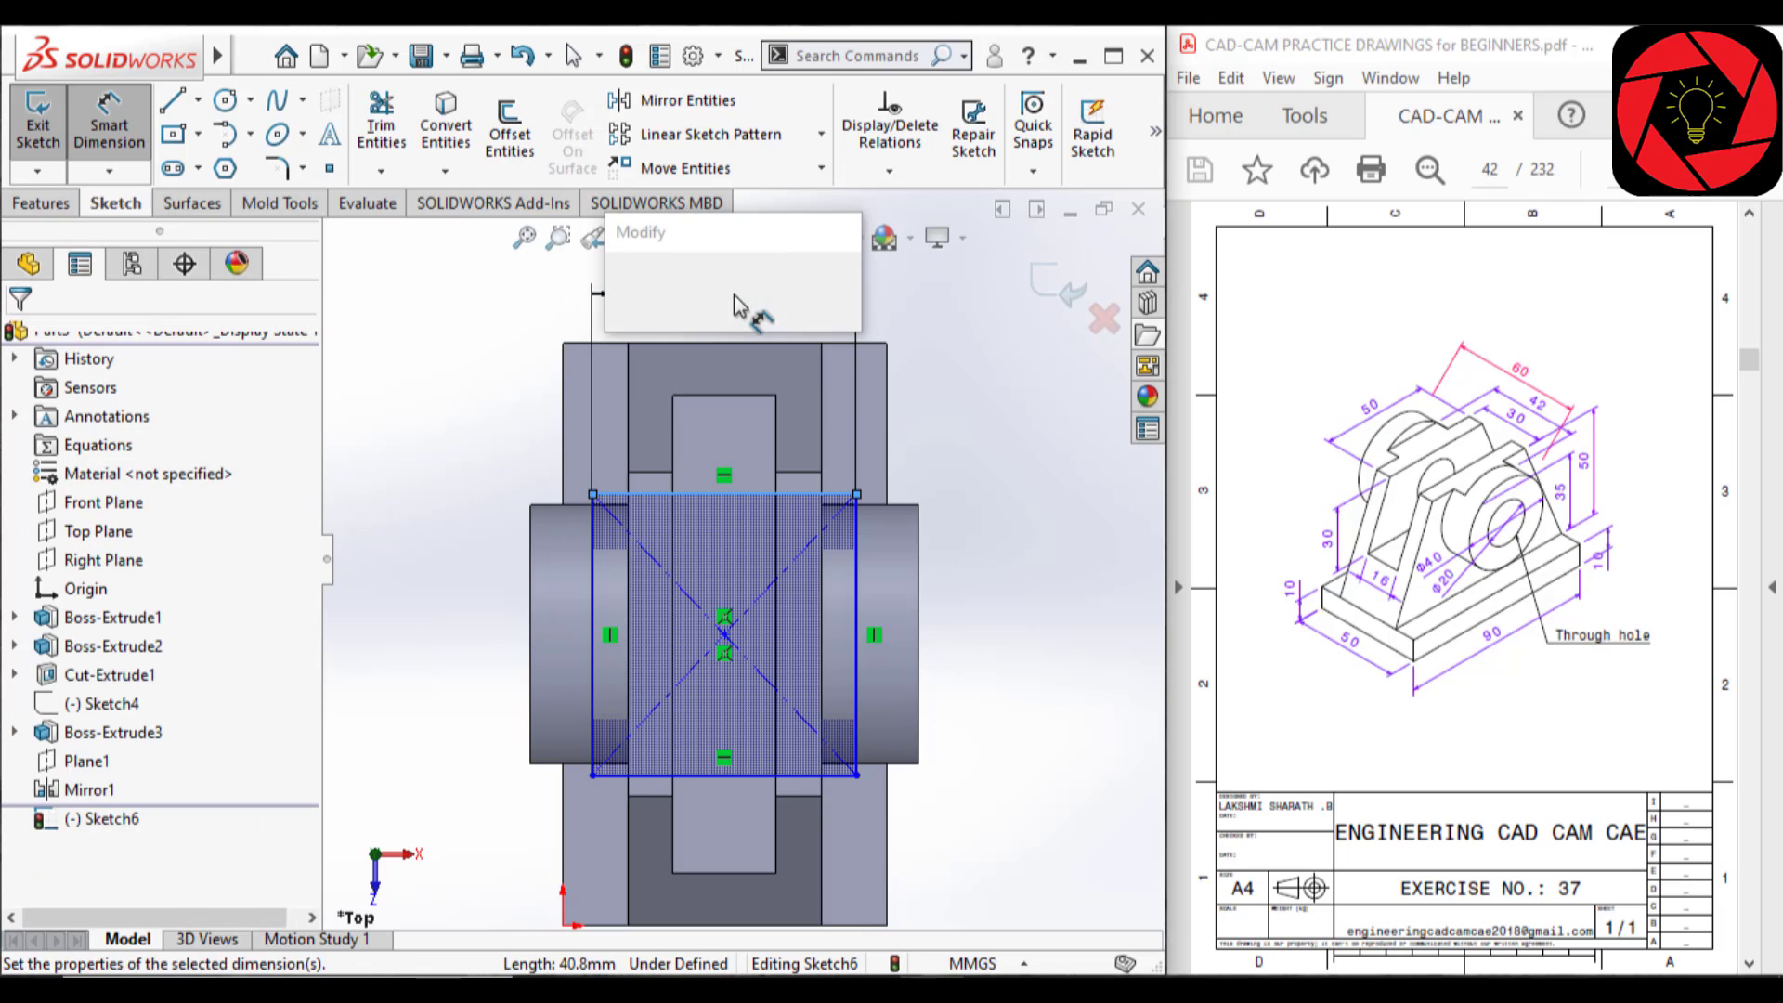
pyautogui.write('42')
pyautogui.press('Return')
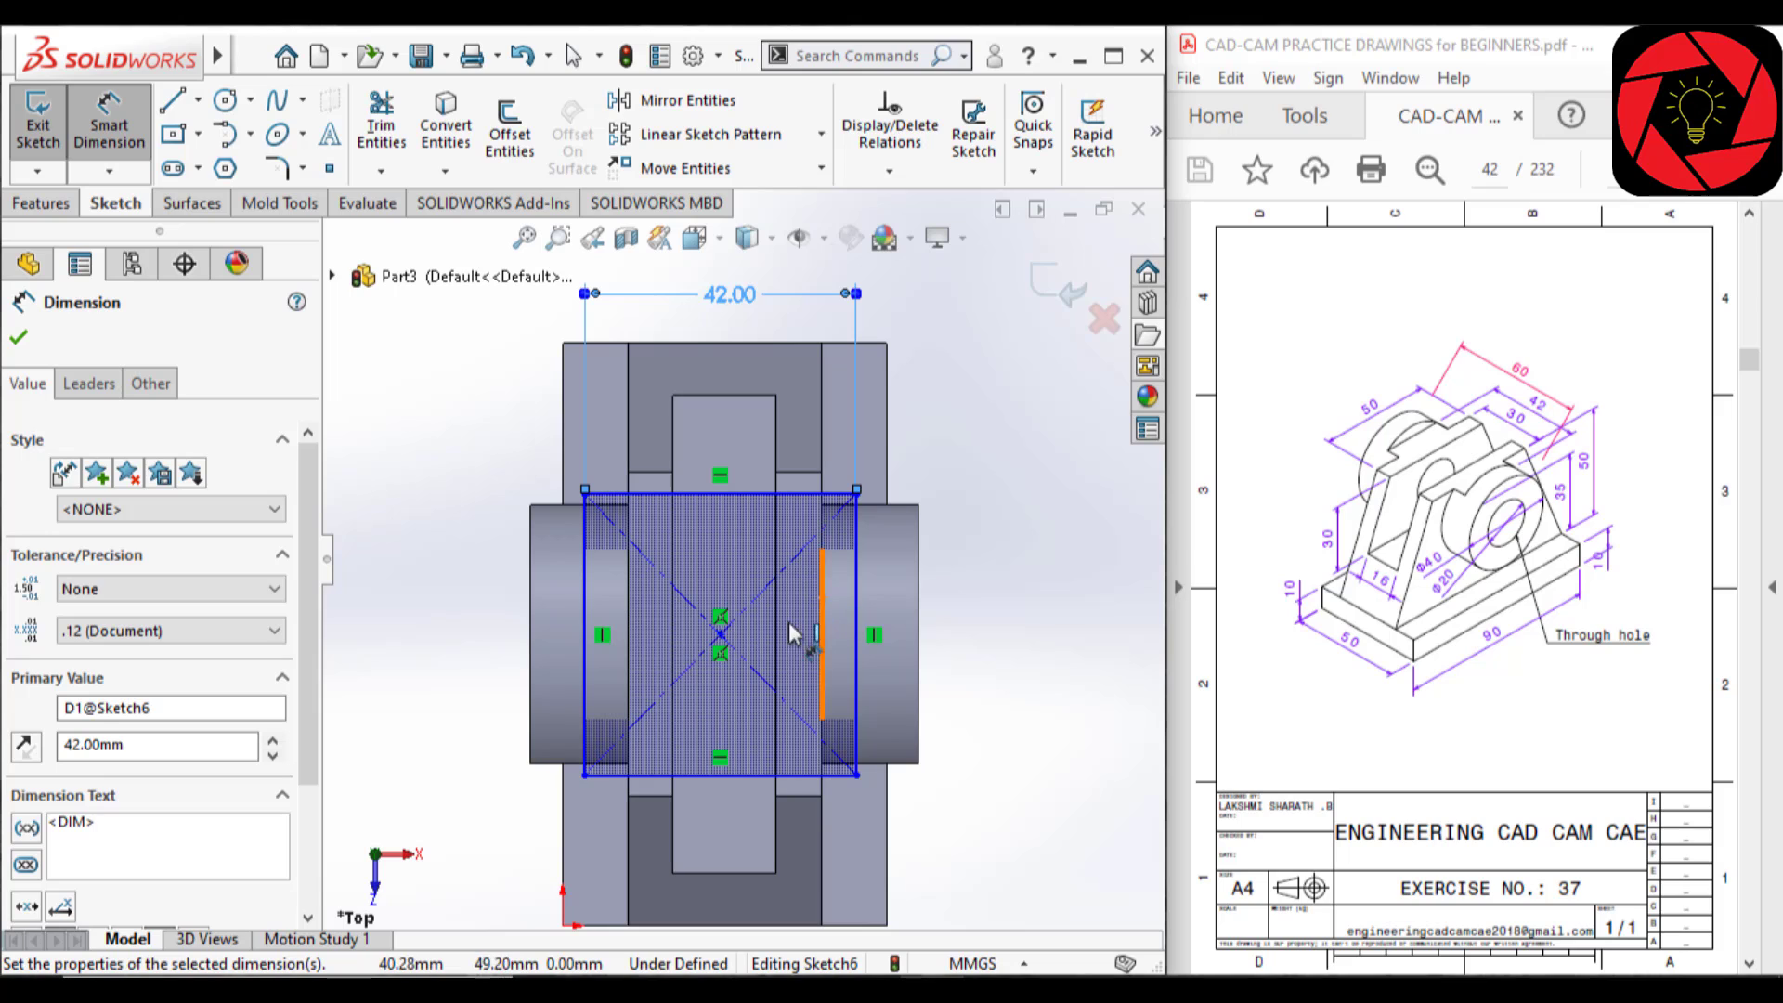
pyautogui.press('Escape')
pyautogui.click(721, 633)
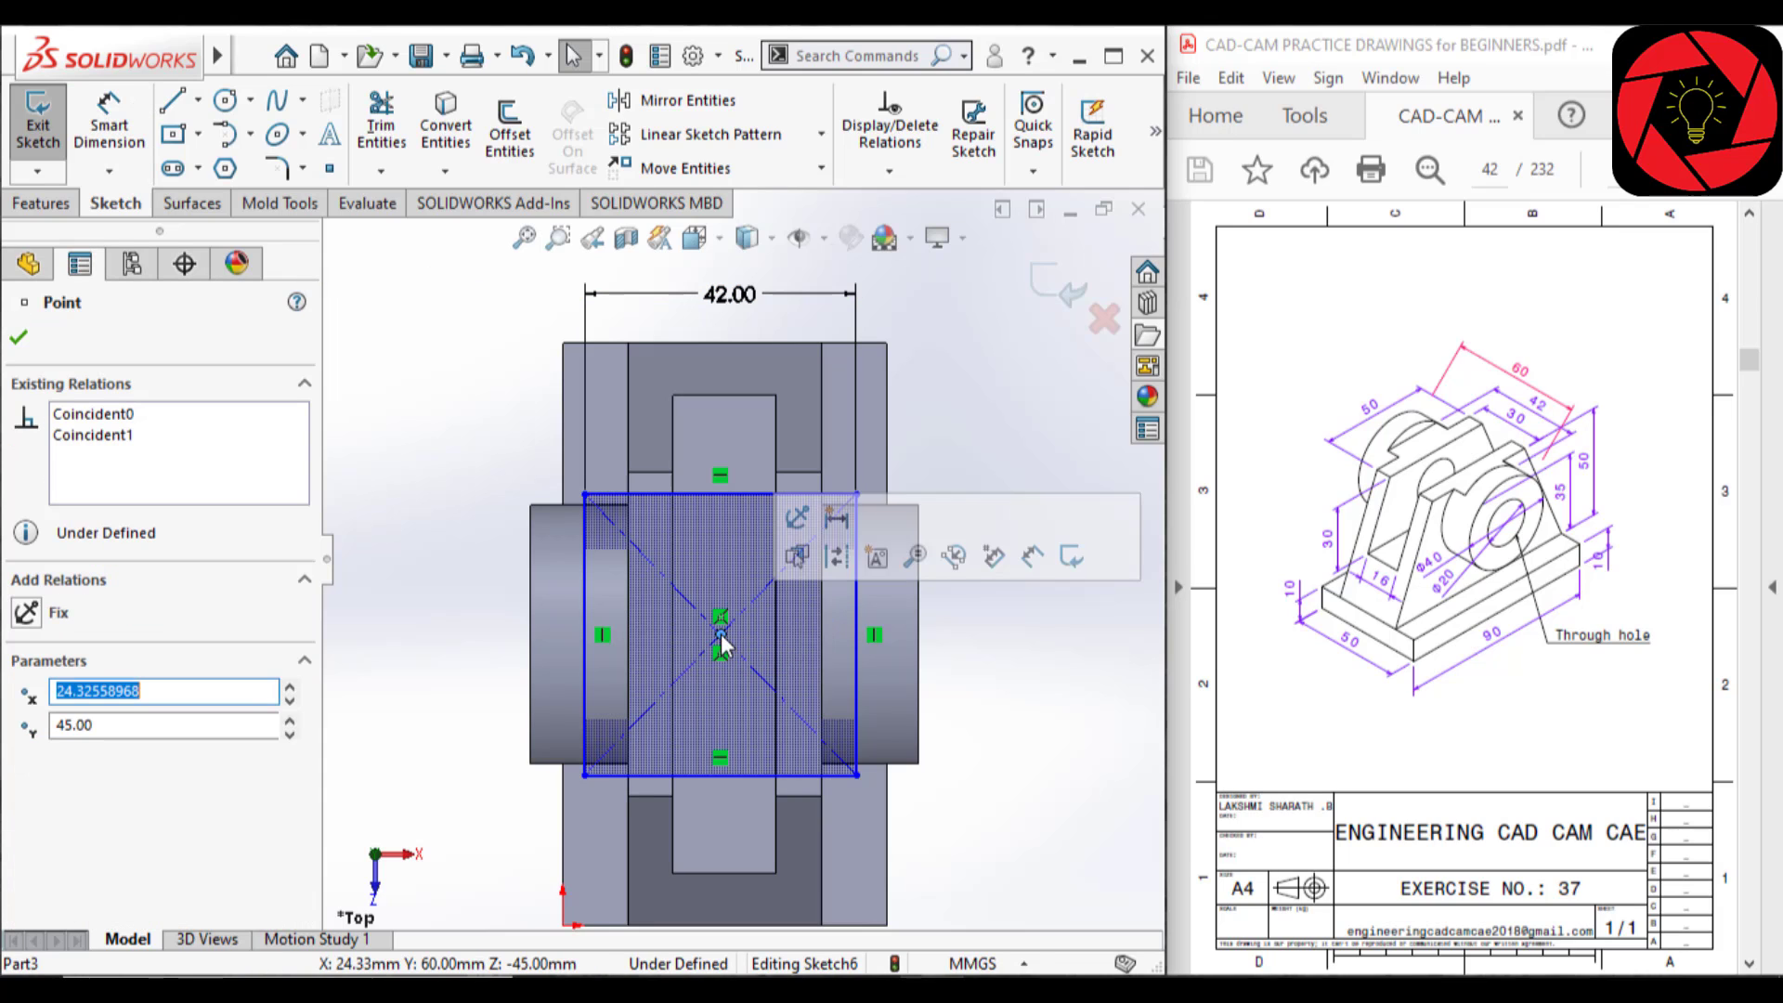
pyautogui.keyDown('ctrl'); pyautogui.click(725, 397); pyautogui.keyUp('ctrl')
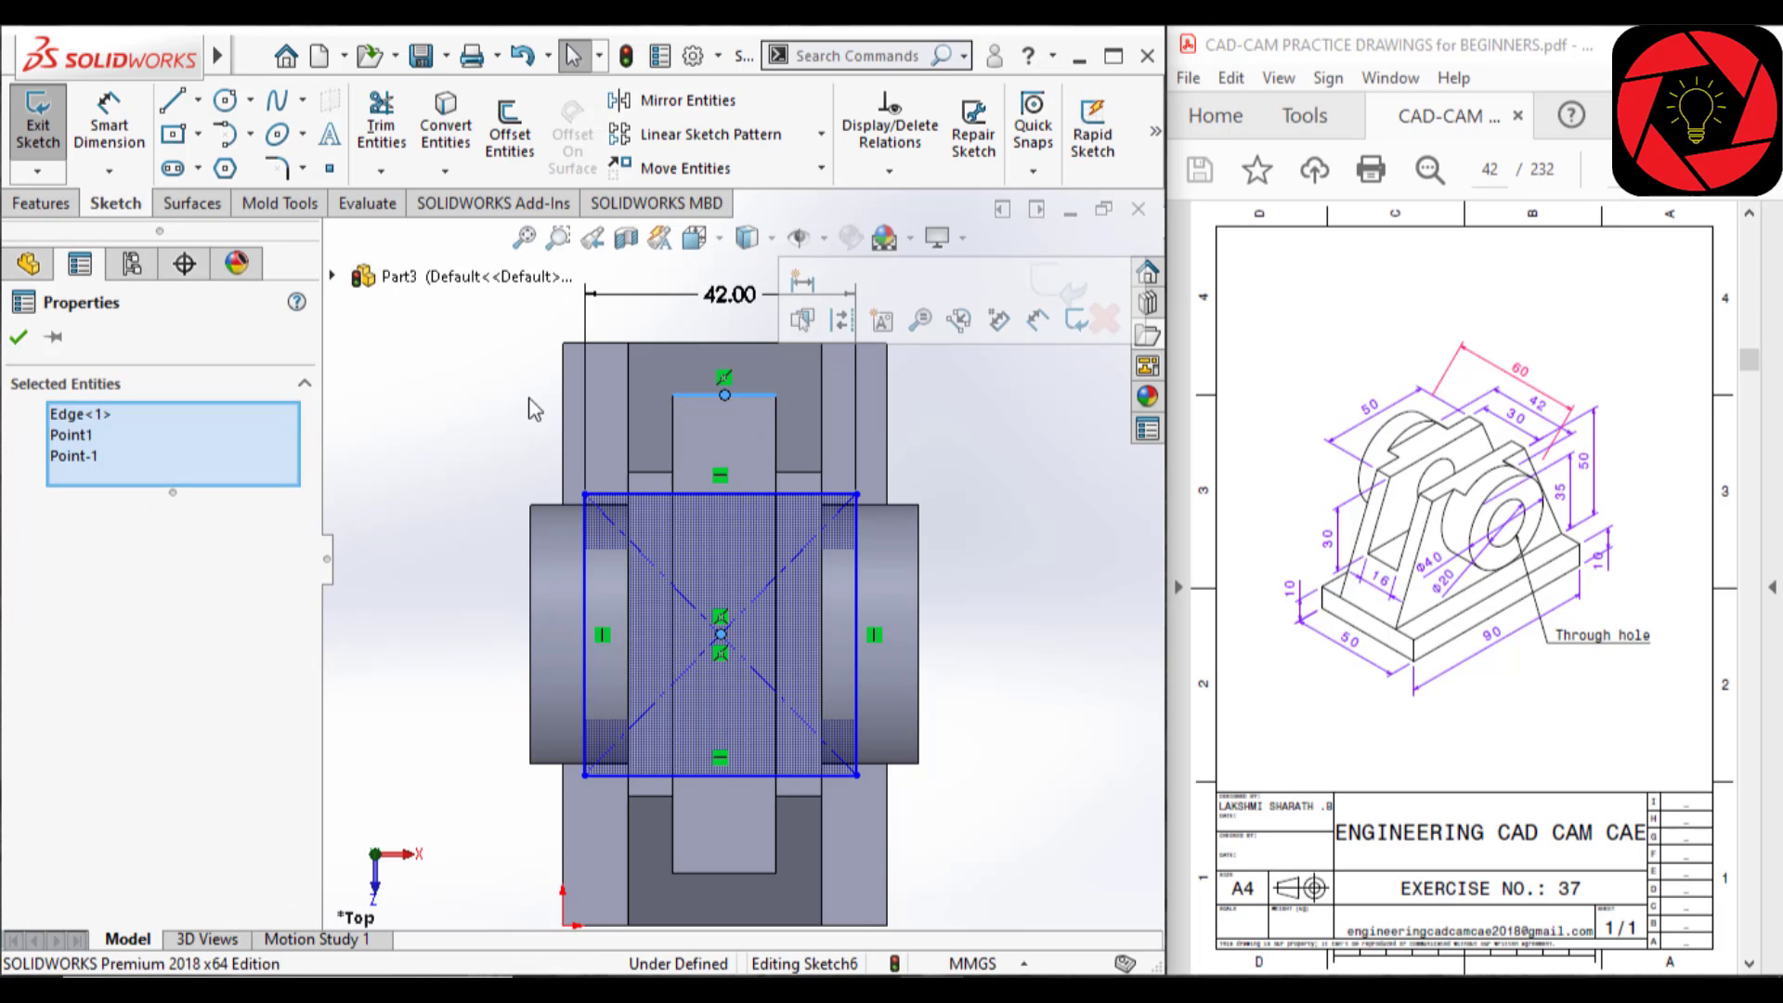
pyautogui.rightClick(142, 453)
pyautogui.click(214, 464)
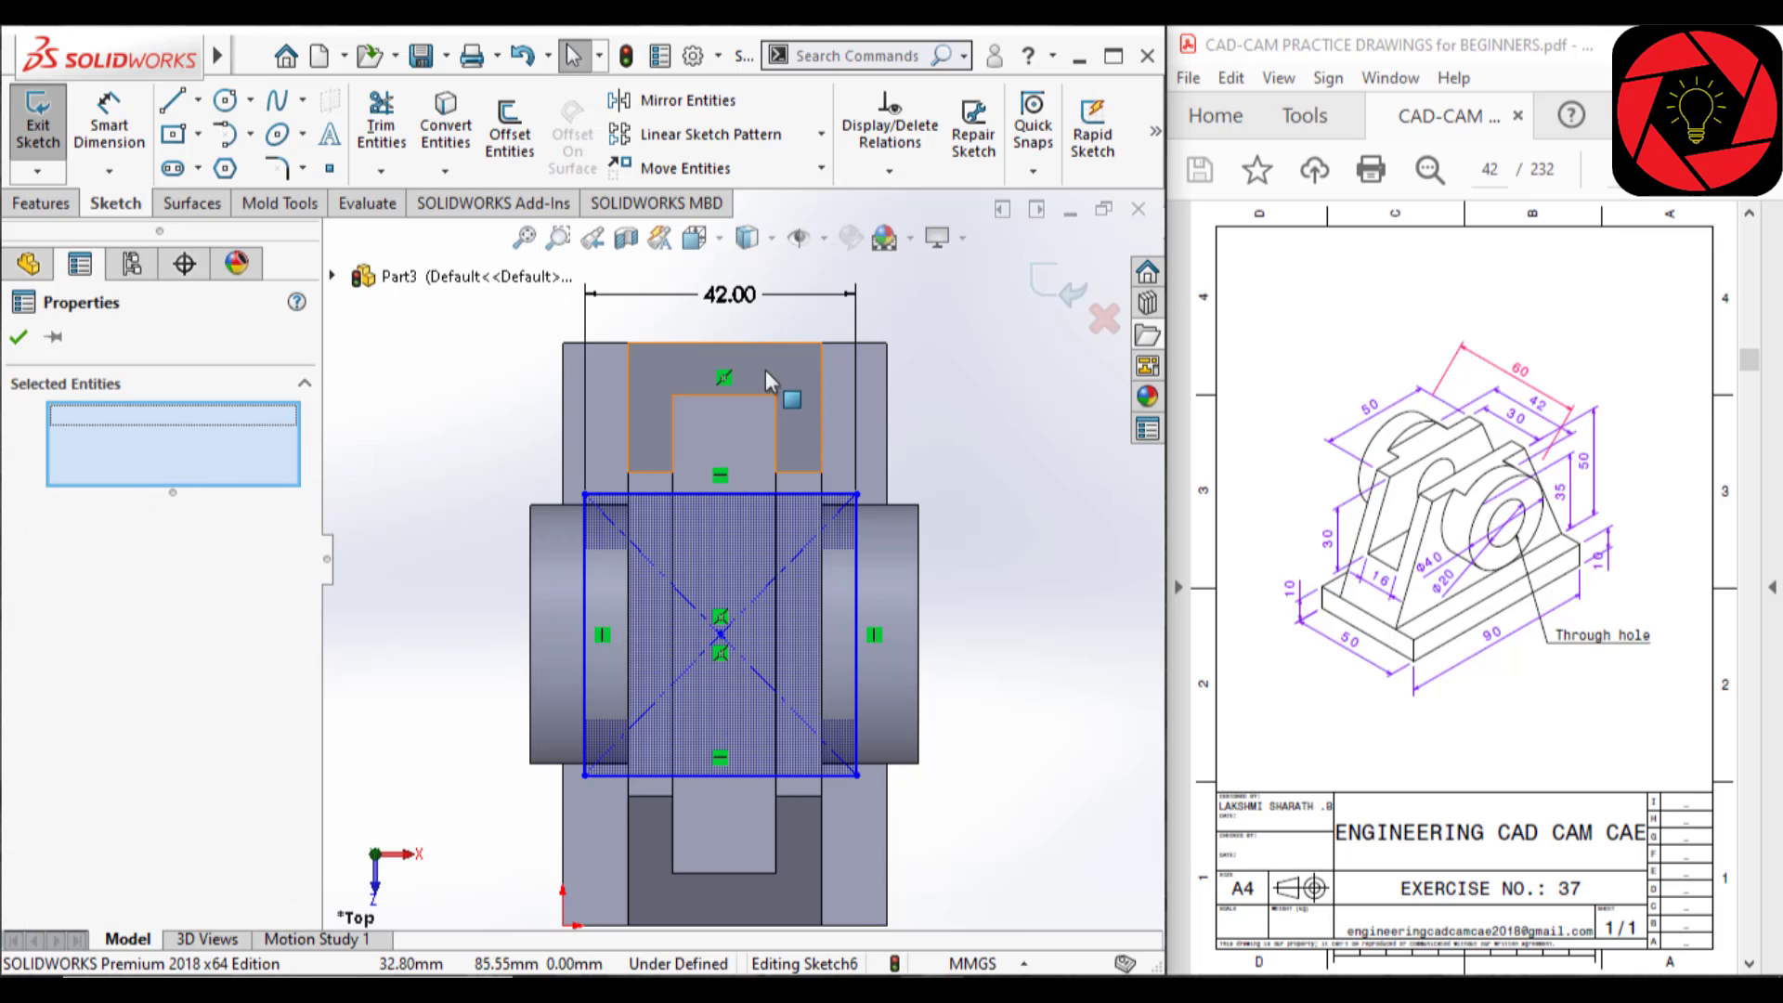
pyautogui.press('Escape')
# - Add a vertical relation between the rectangle's centre point and the midpoint of the slot's short end edge
pyautogui.click(722, 394)
pyautogui.rightClick(133, 418)
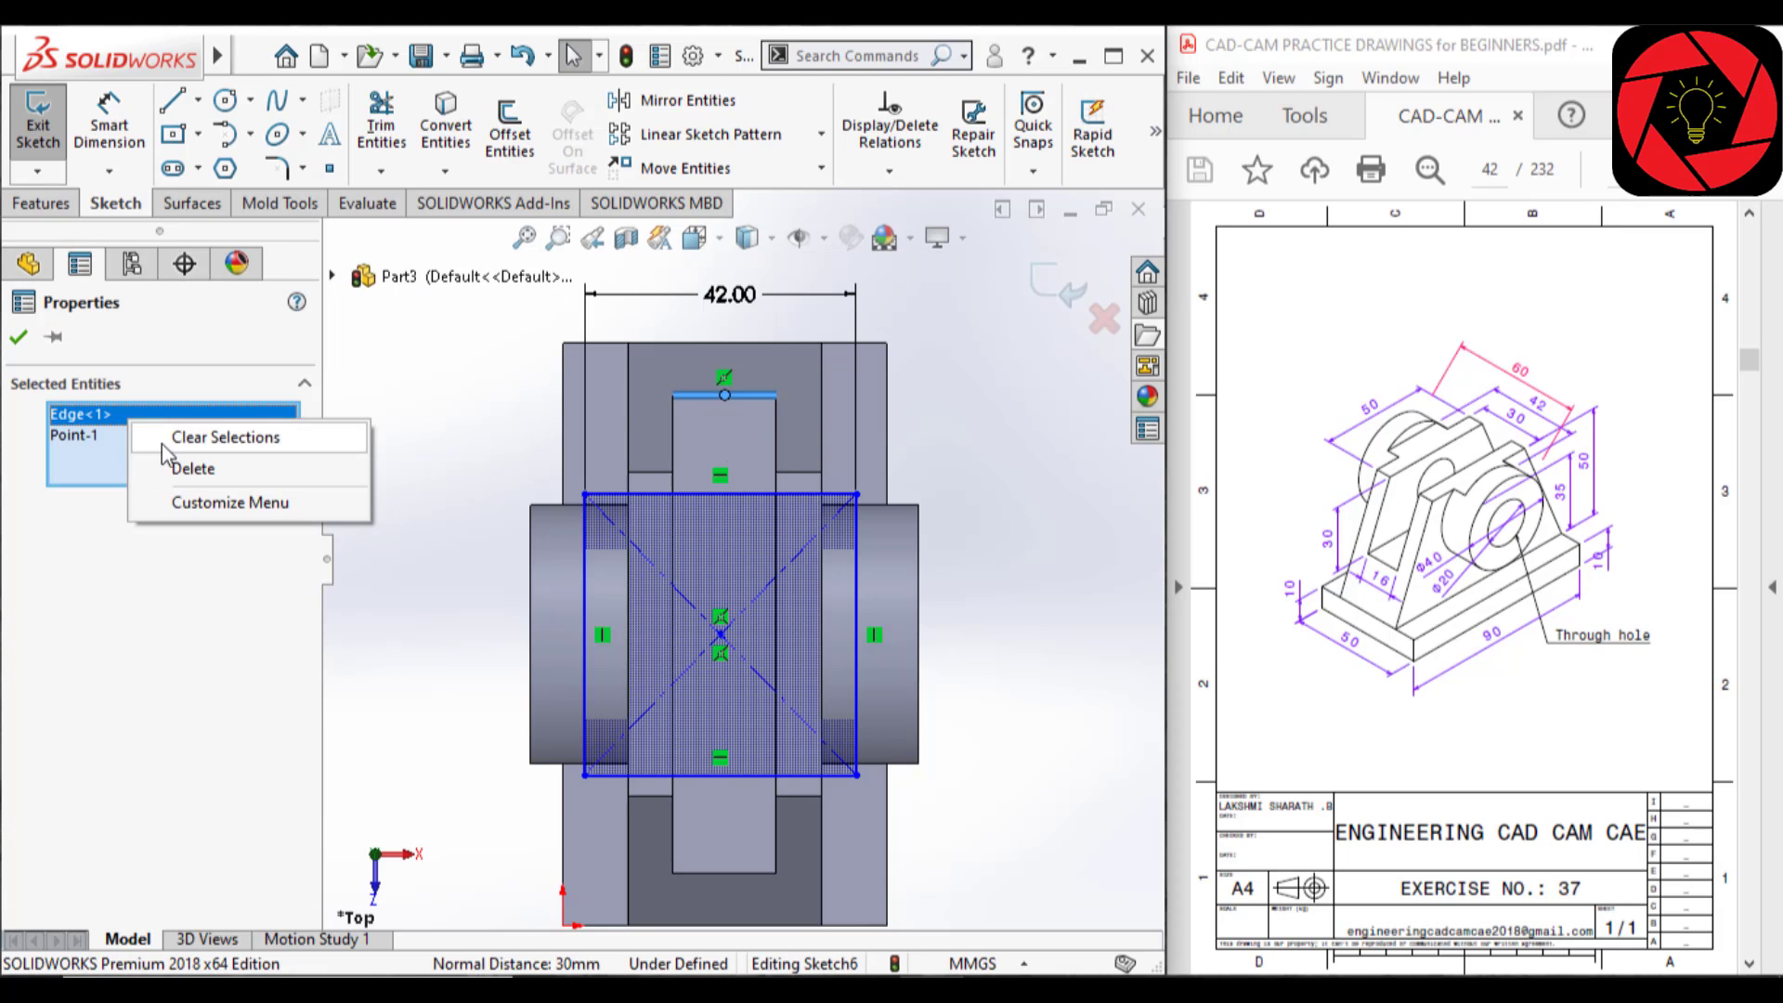
pyautogui.click(204, 470)
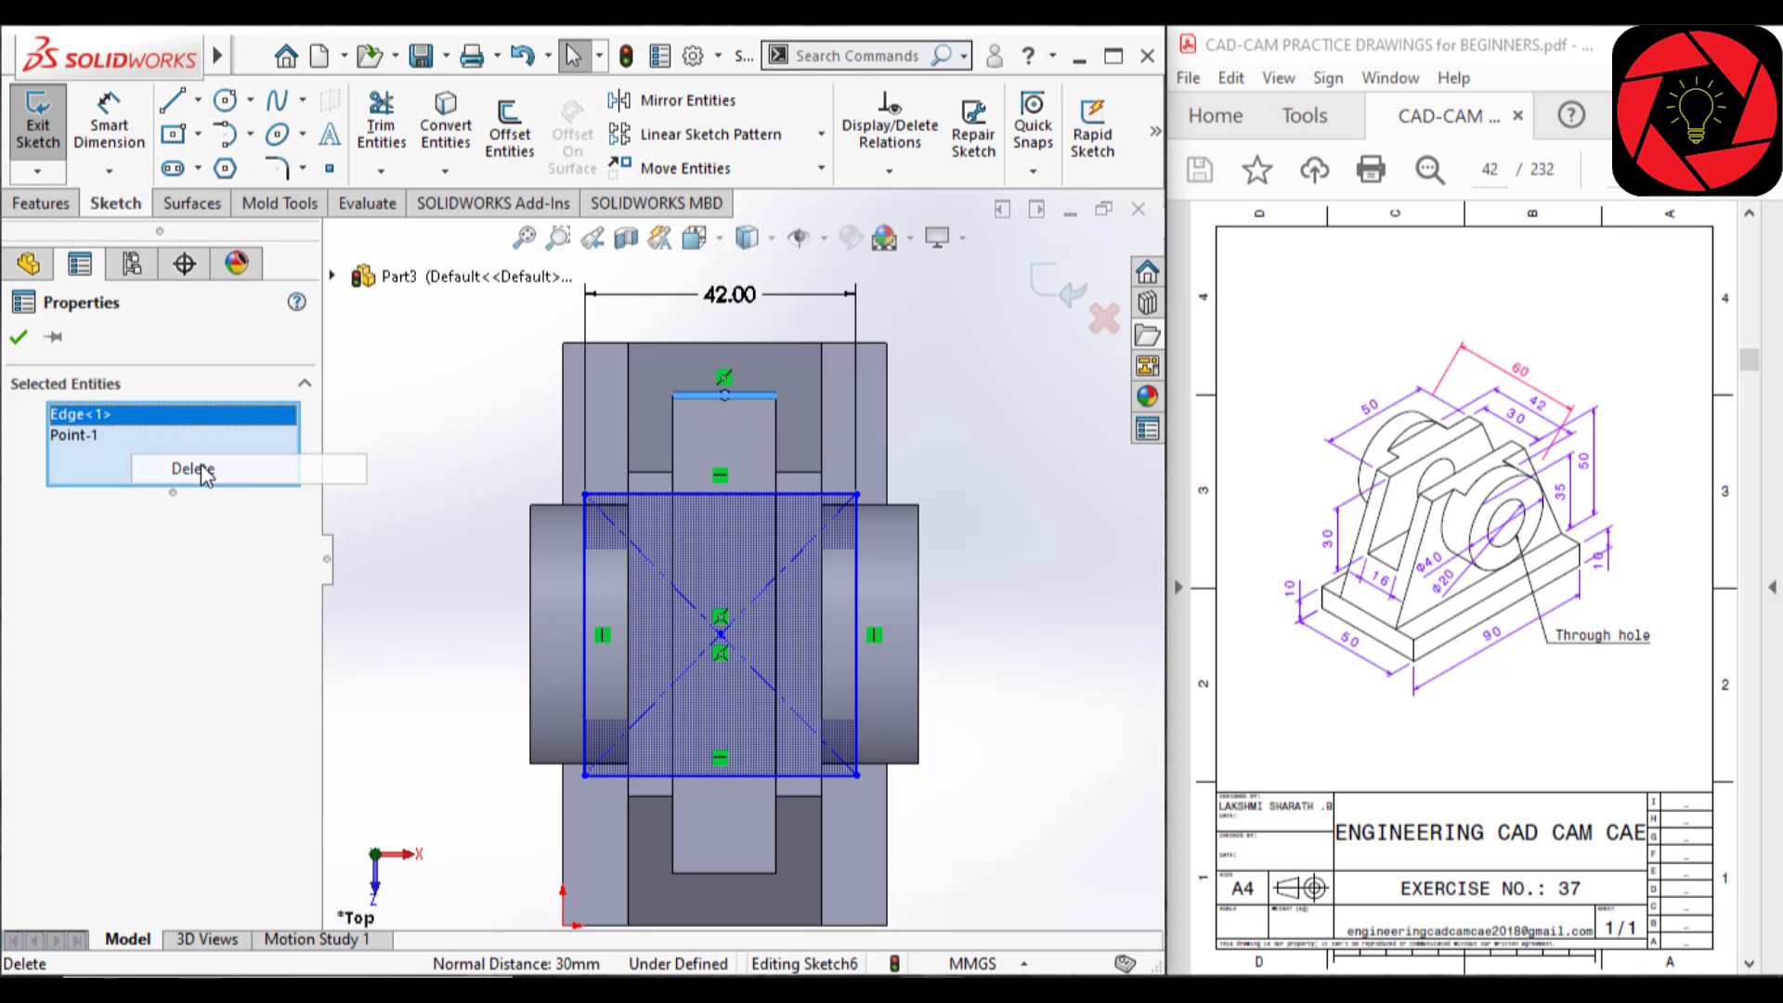
pyautogui.keyDown('ctrl'); pyautogui.click(721, 635); pyautogui.keyUp('ctrl')
pyautogui.click(834, 522)
pyautogui.click(973, 420)
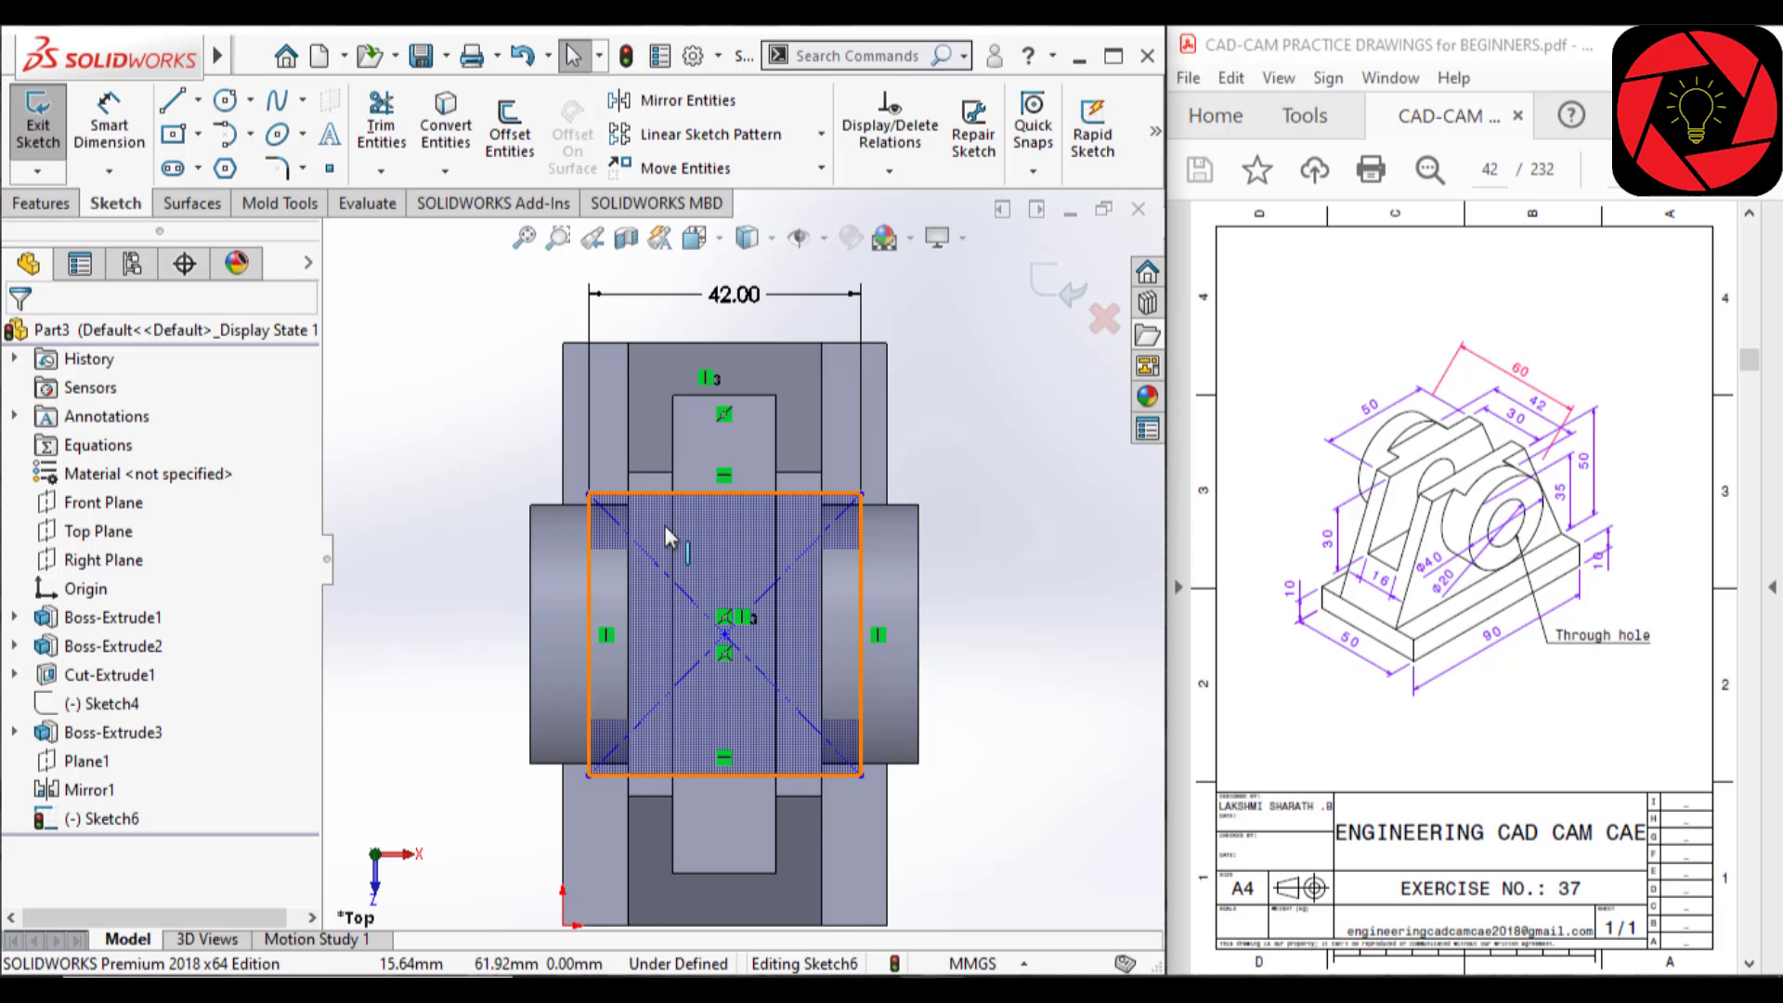
# - Cut-extrude the 42 mm wide rectangle upward from the upright's top face with the Through All end condition, trimming the inner boss portions
pyautogui.moveTo(738, 566); pyautogui.dragTo(740, 428, button='middle')
pyautogui.click(40, 202)
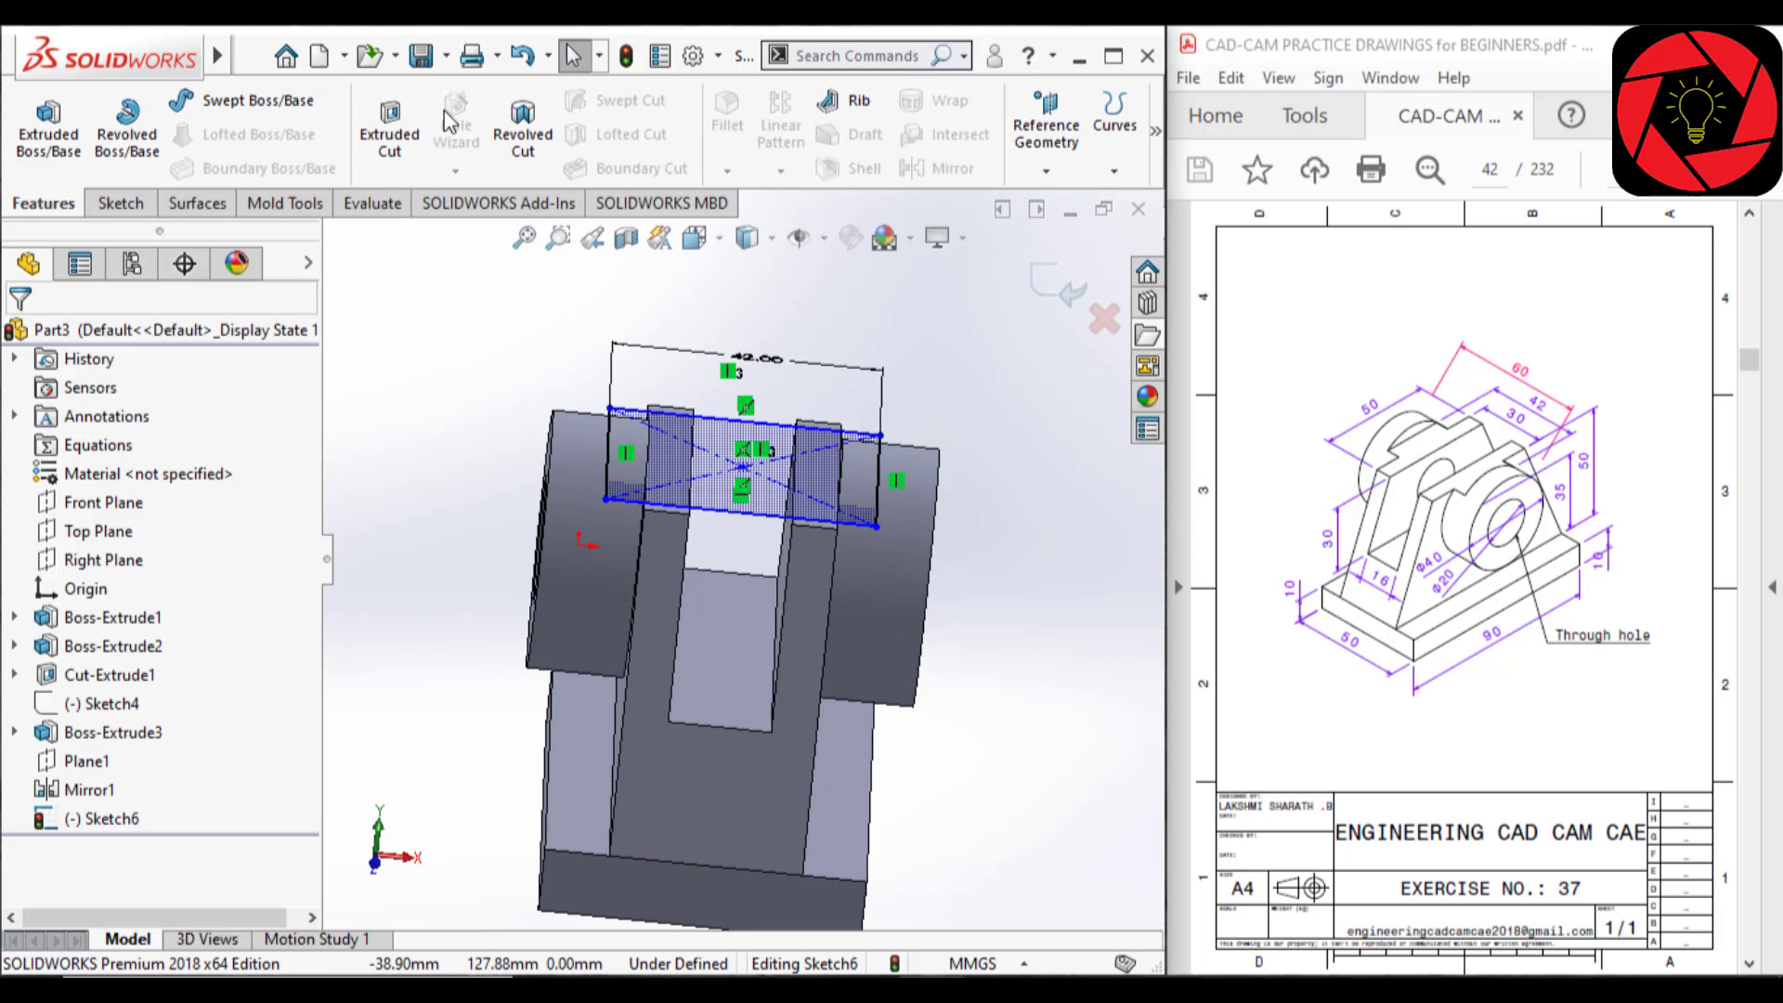
pyautogui.click(388, 126)
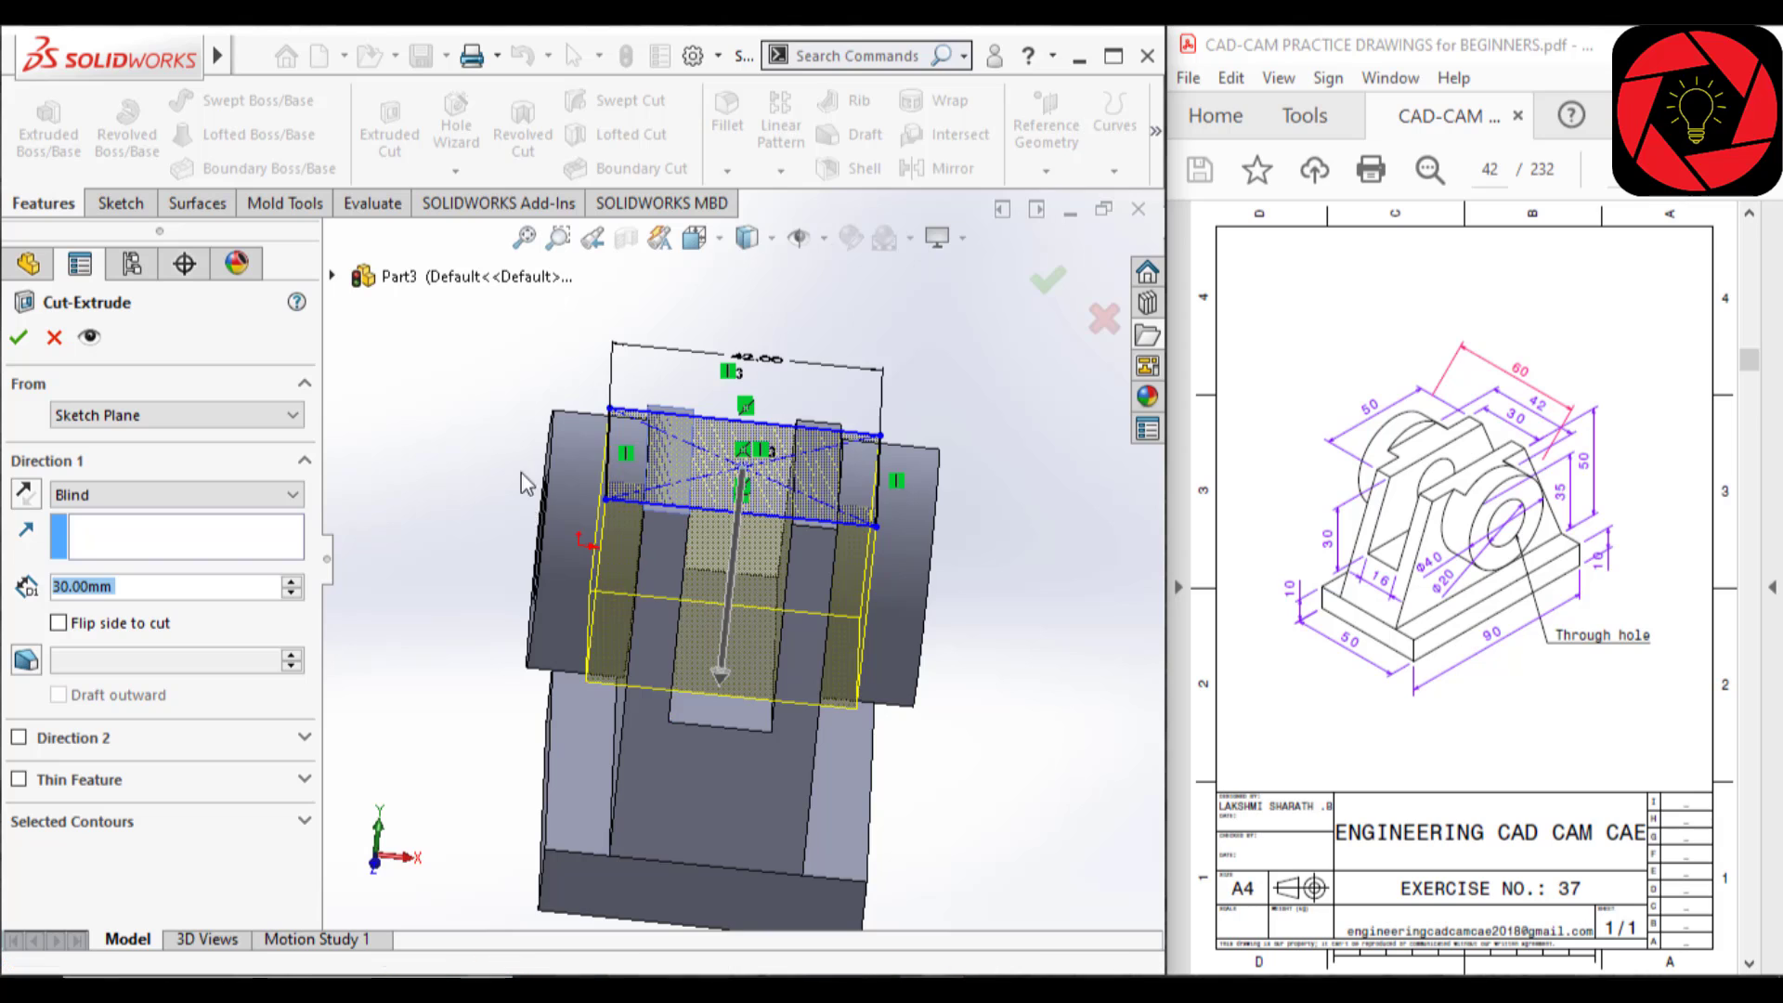
pyautogui.moveTo(521, 472)
pyautogui.mouseDown(button='middle')
pyautogui.moveTo(507, 412)
pyautogui.moveTo(495, 459)
pyautogui.mouseUp(button='middle')
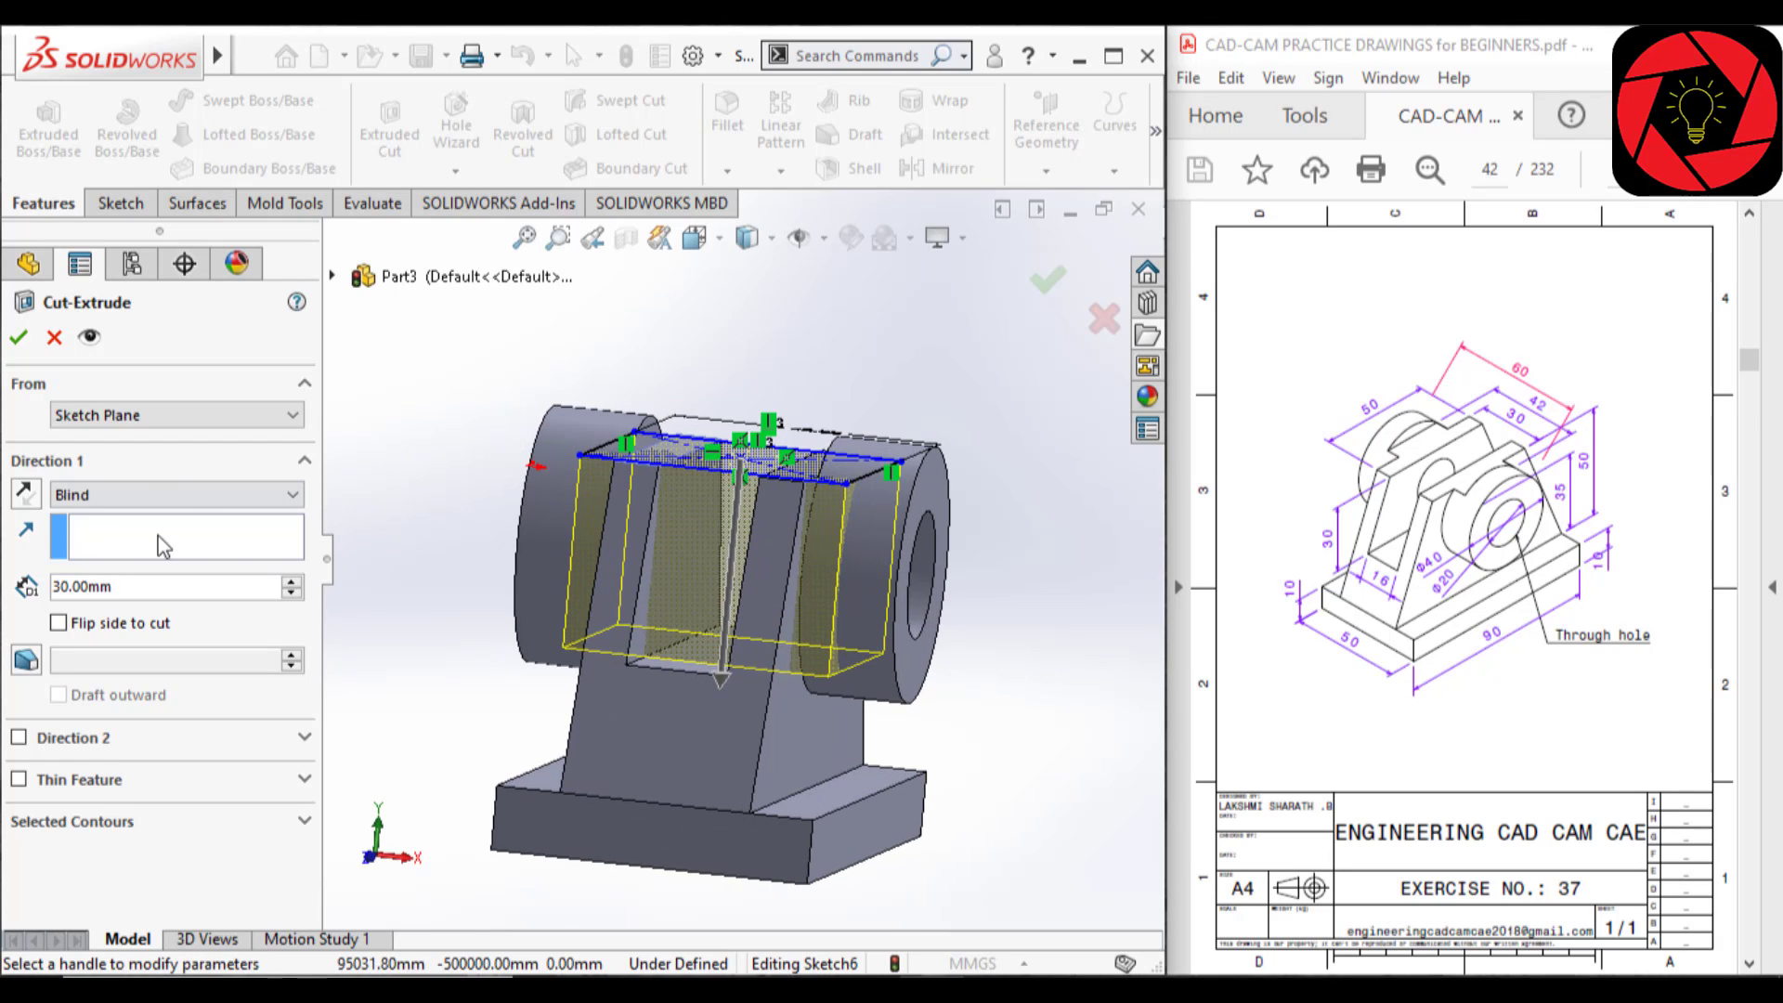
pyautogui.click(26, 493)
pyautogui.scroll(3, 550, 425)
pyautogui.scroll(-5, 756, 386)
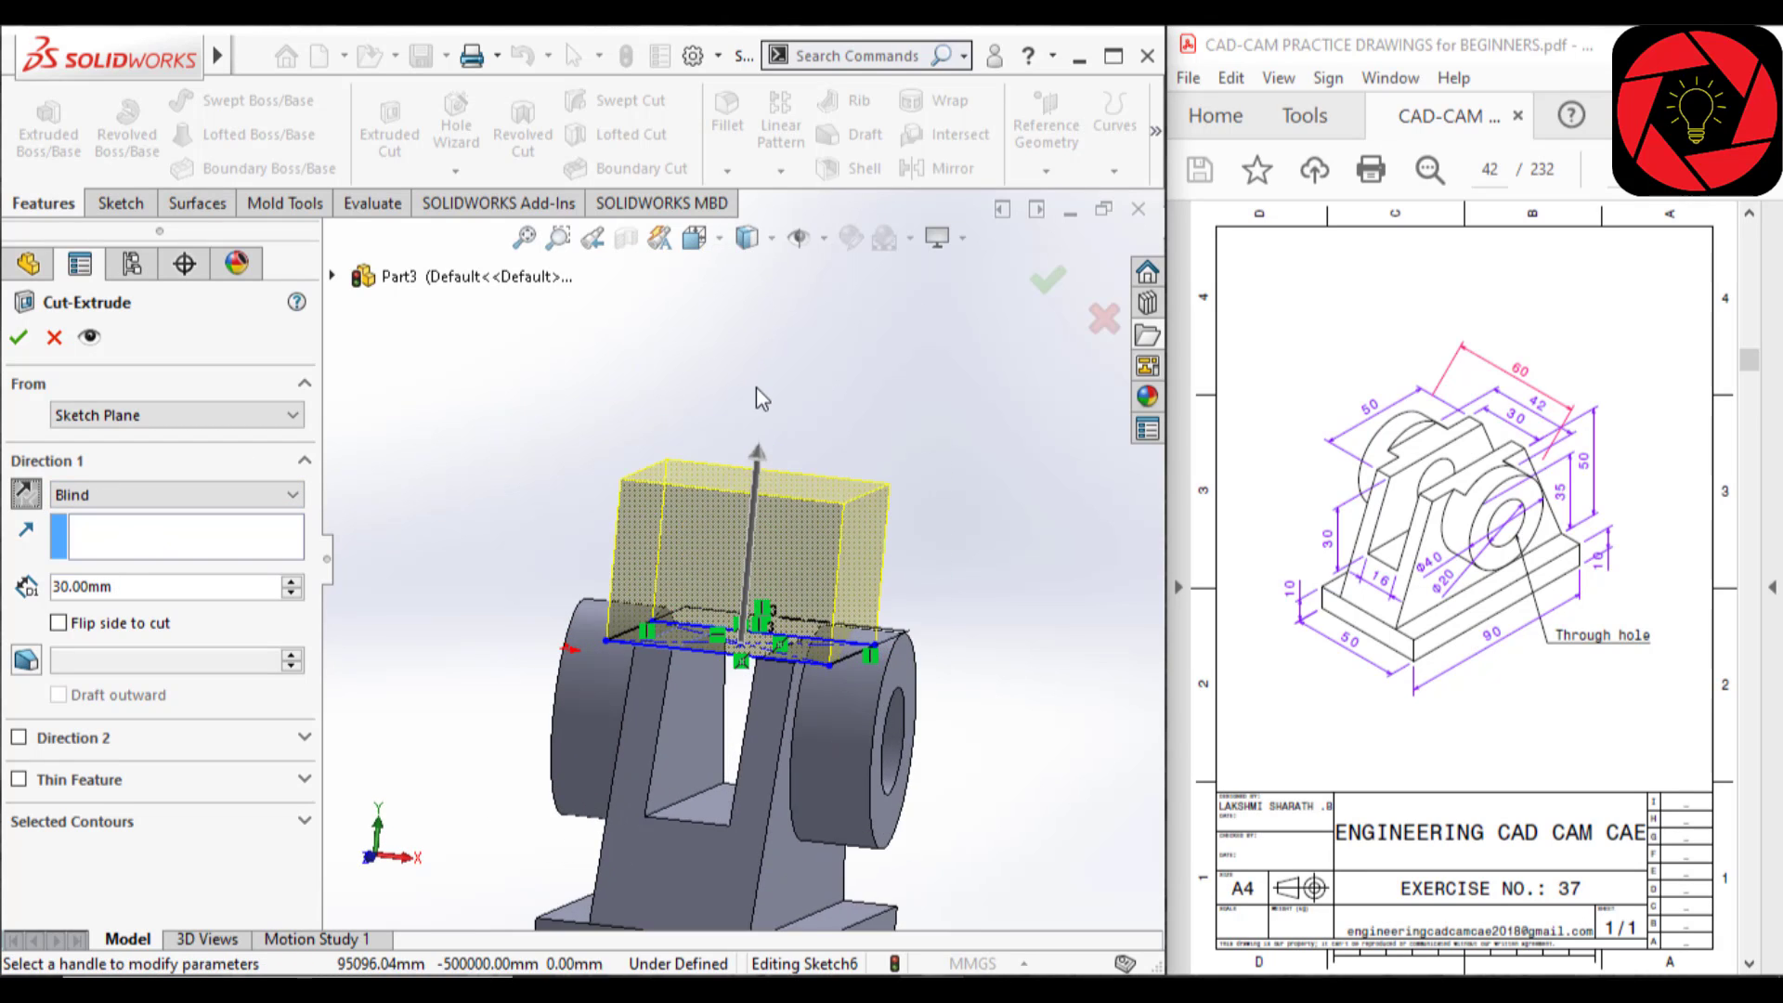
pyautogui.scroll(-2, 729, 510)
pyautogui.scroll(2, 730, 509)
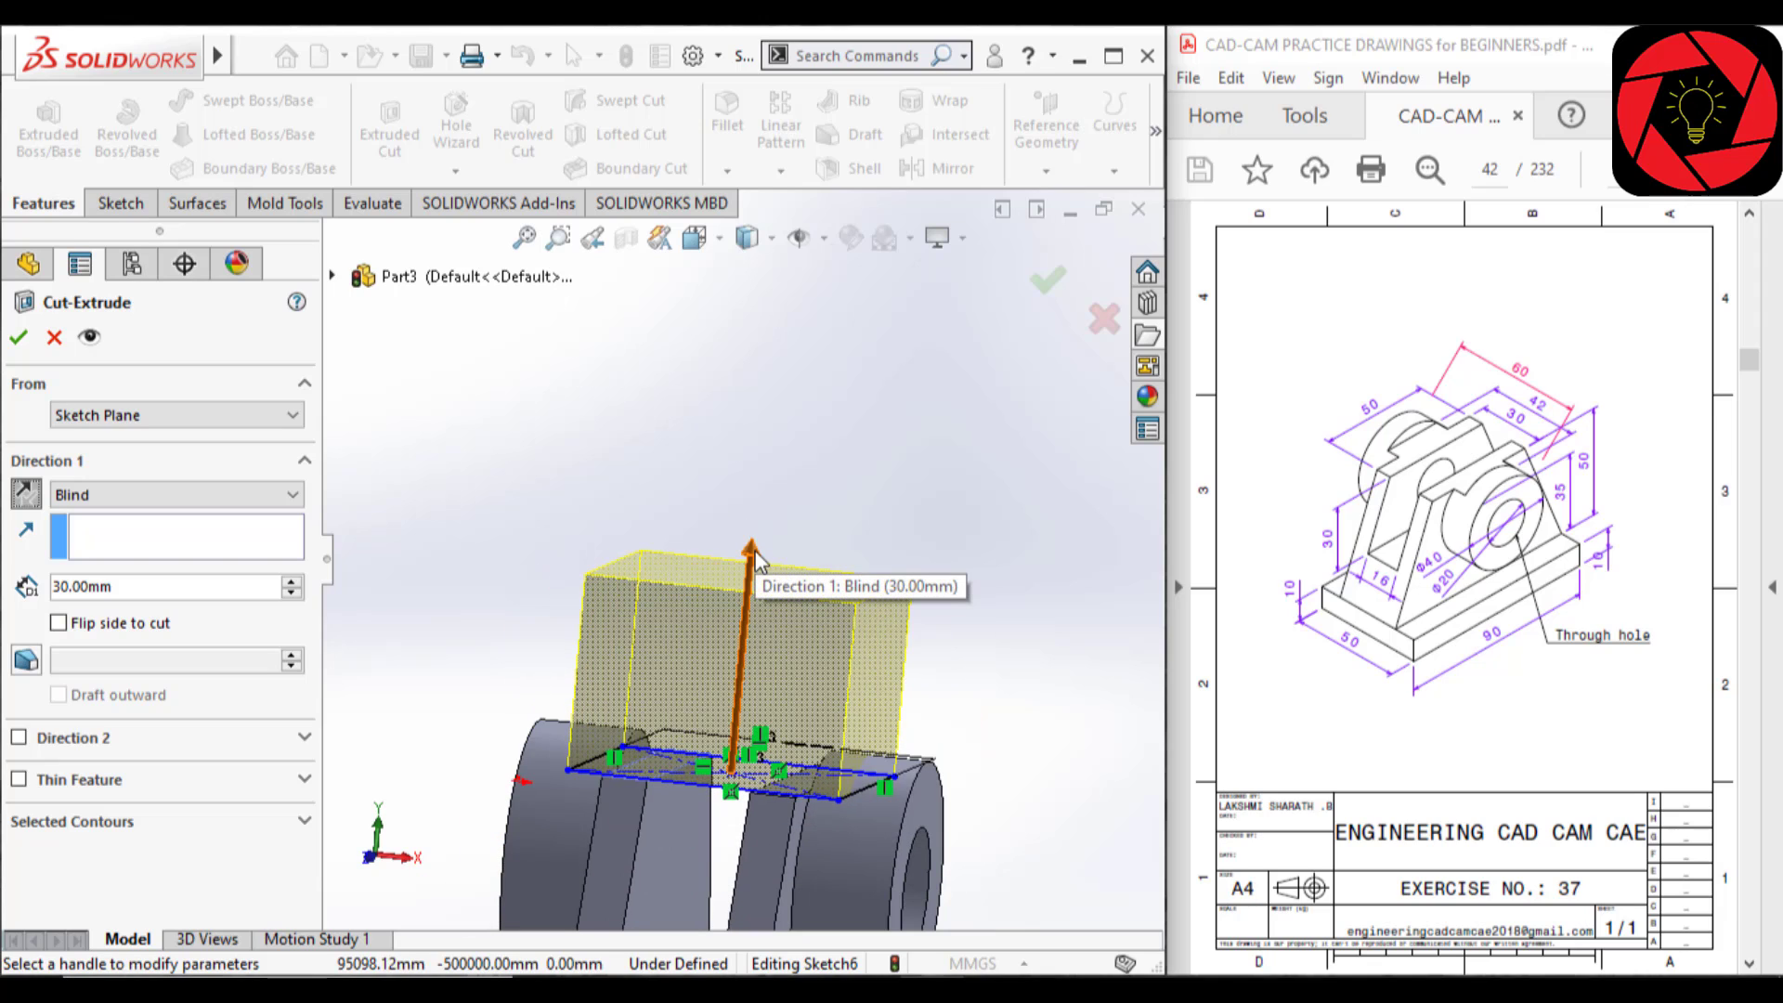
pyautogui.scroll(2, 710, 659)
pyautogui.scroll(-3, 710, 659)
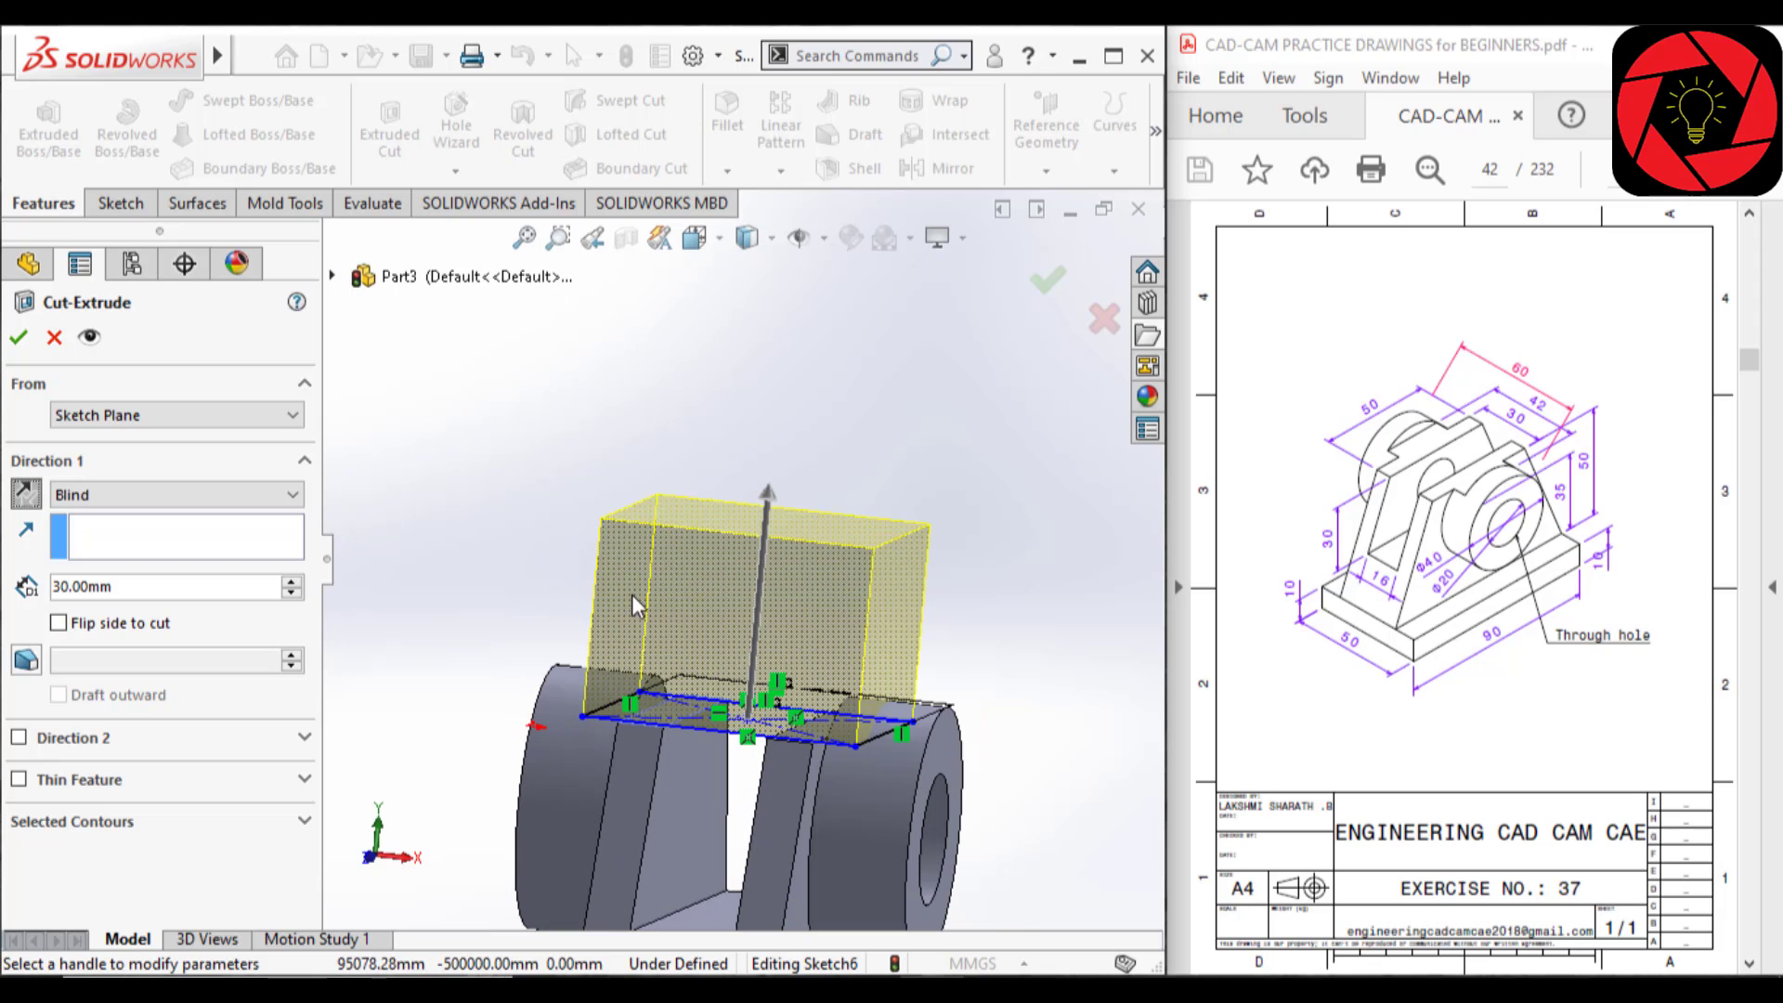
pyautogui.click(162, 496)
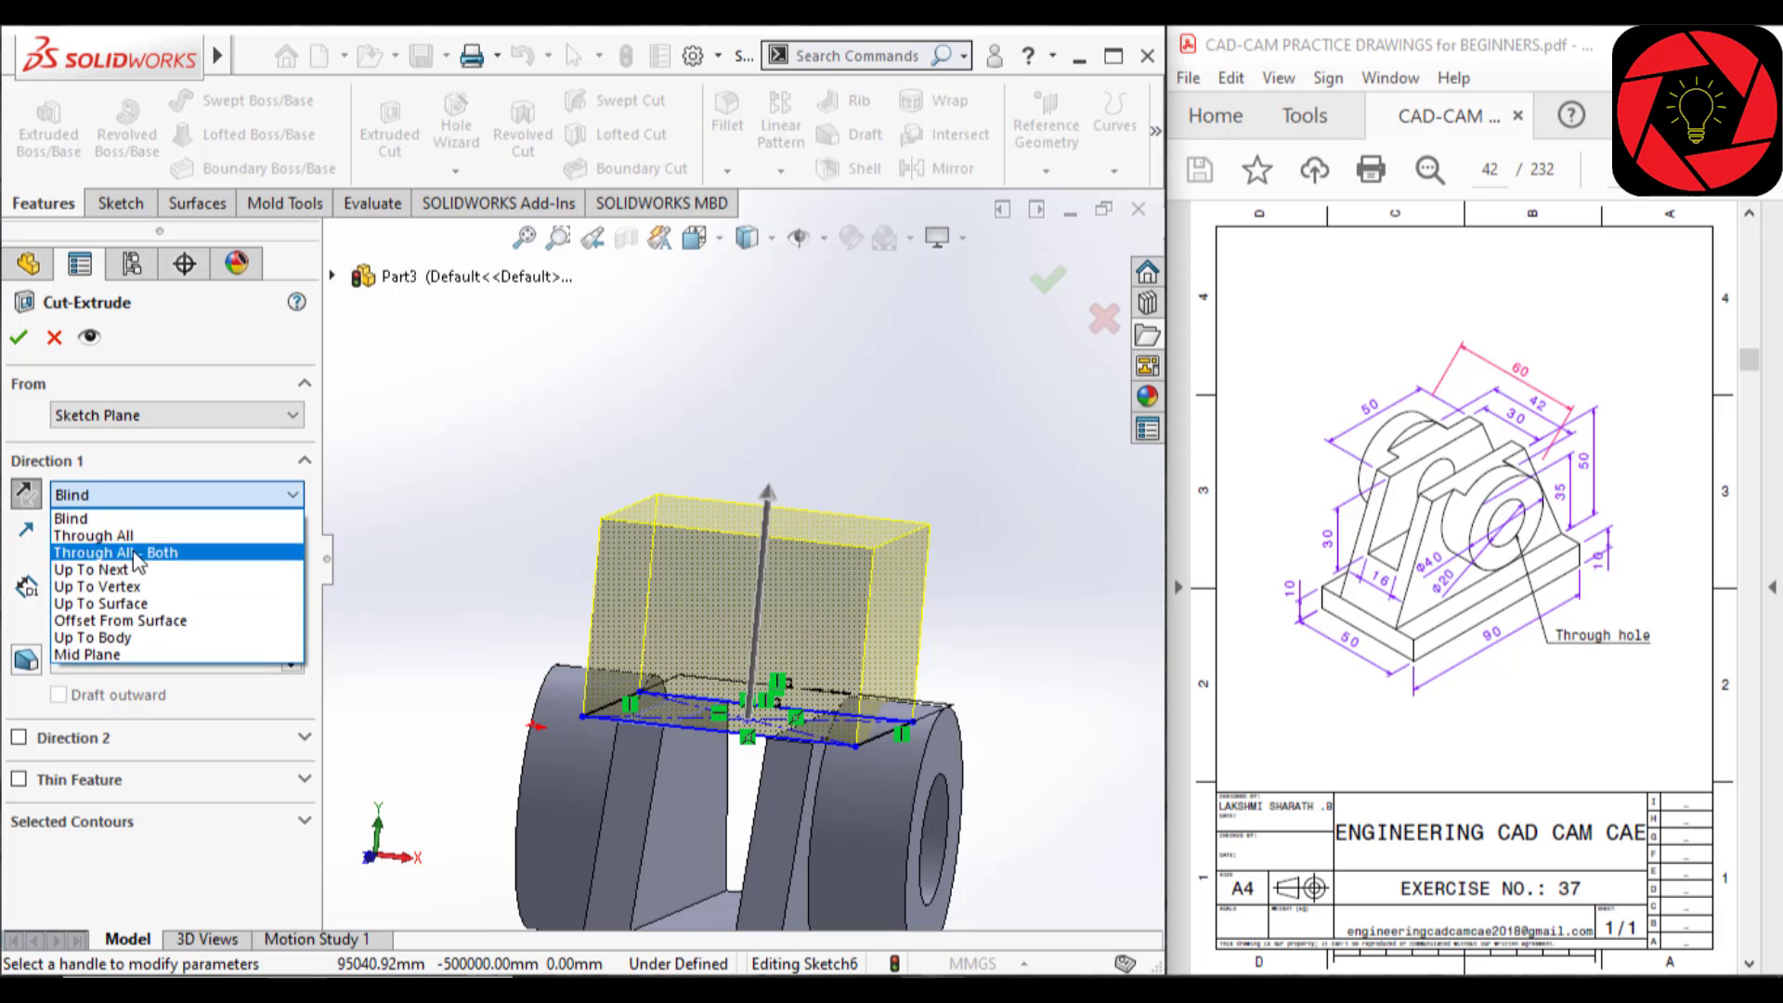
pyautogui.click(132, 537)
pyautogui.scroll(-1, 702, 610)
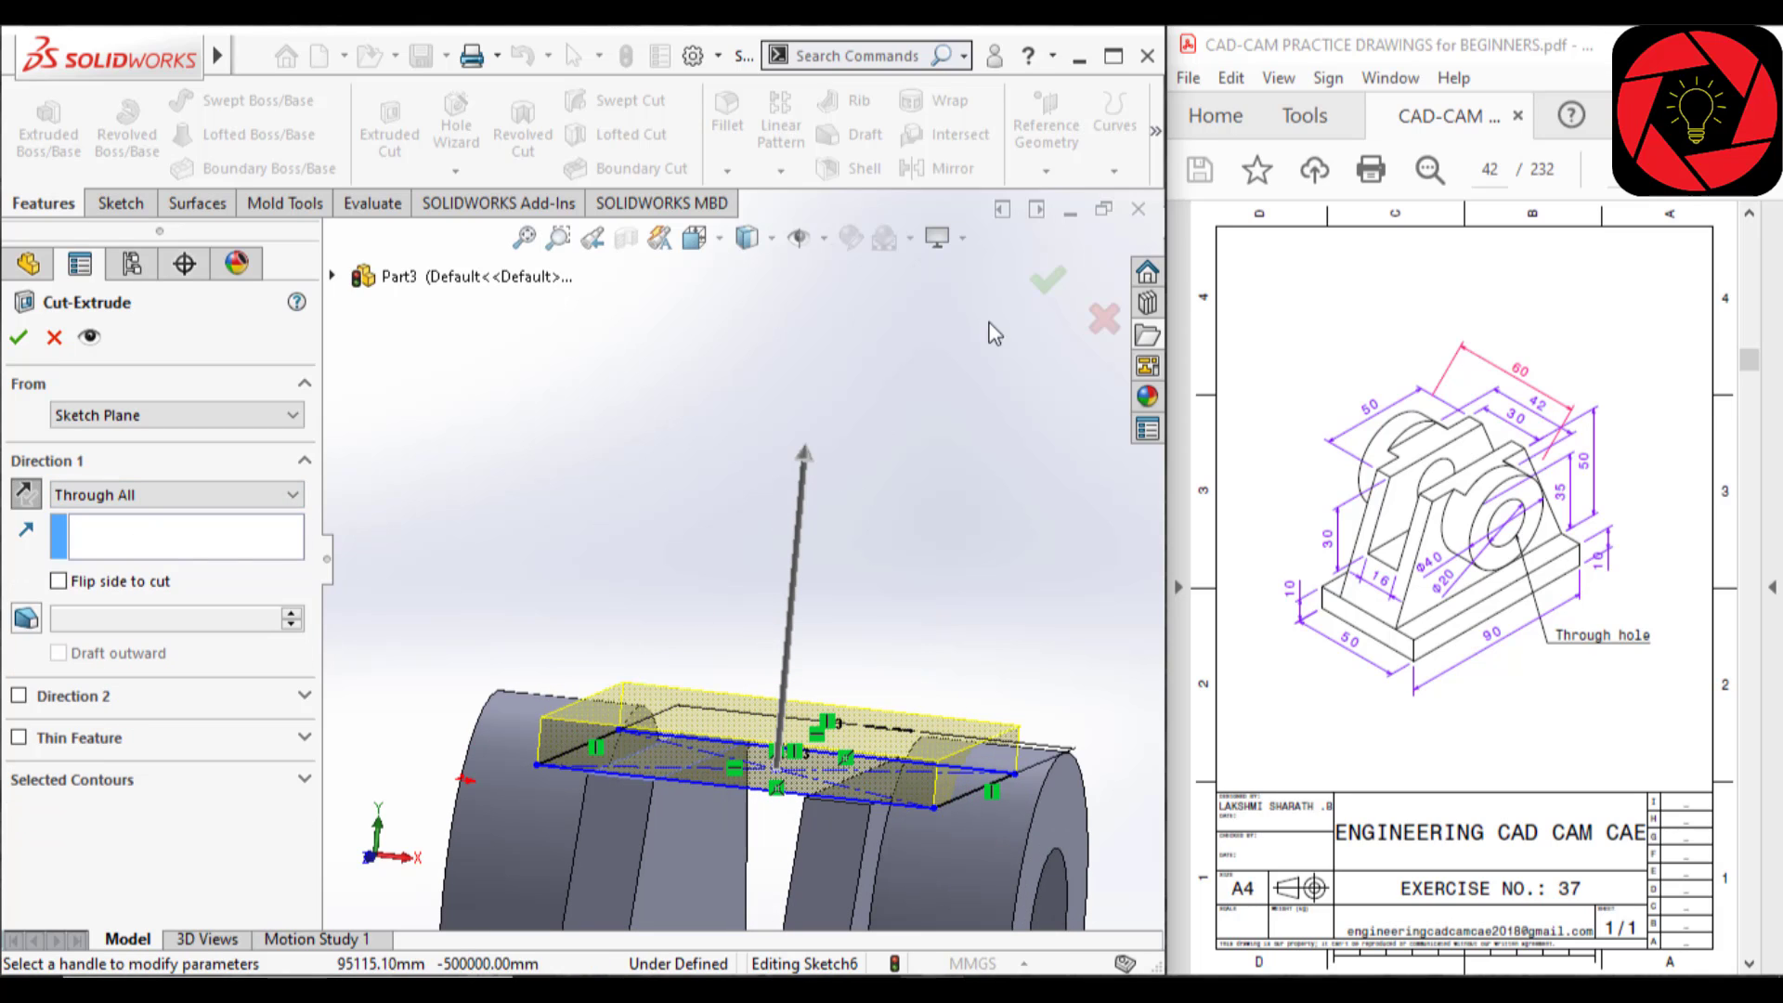
pyautogui.click(1047, 288)
# - Show the feature dimensions on the finished bracket model
pyautogui.scroll(2, 805, 705)
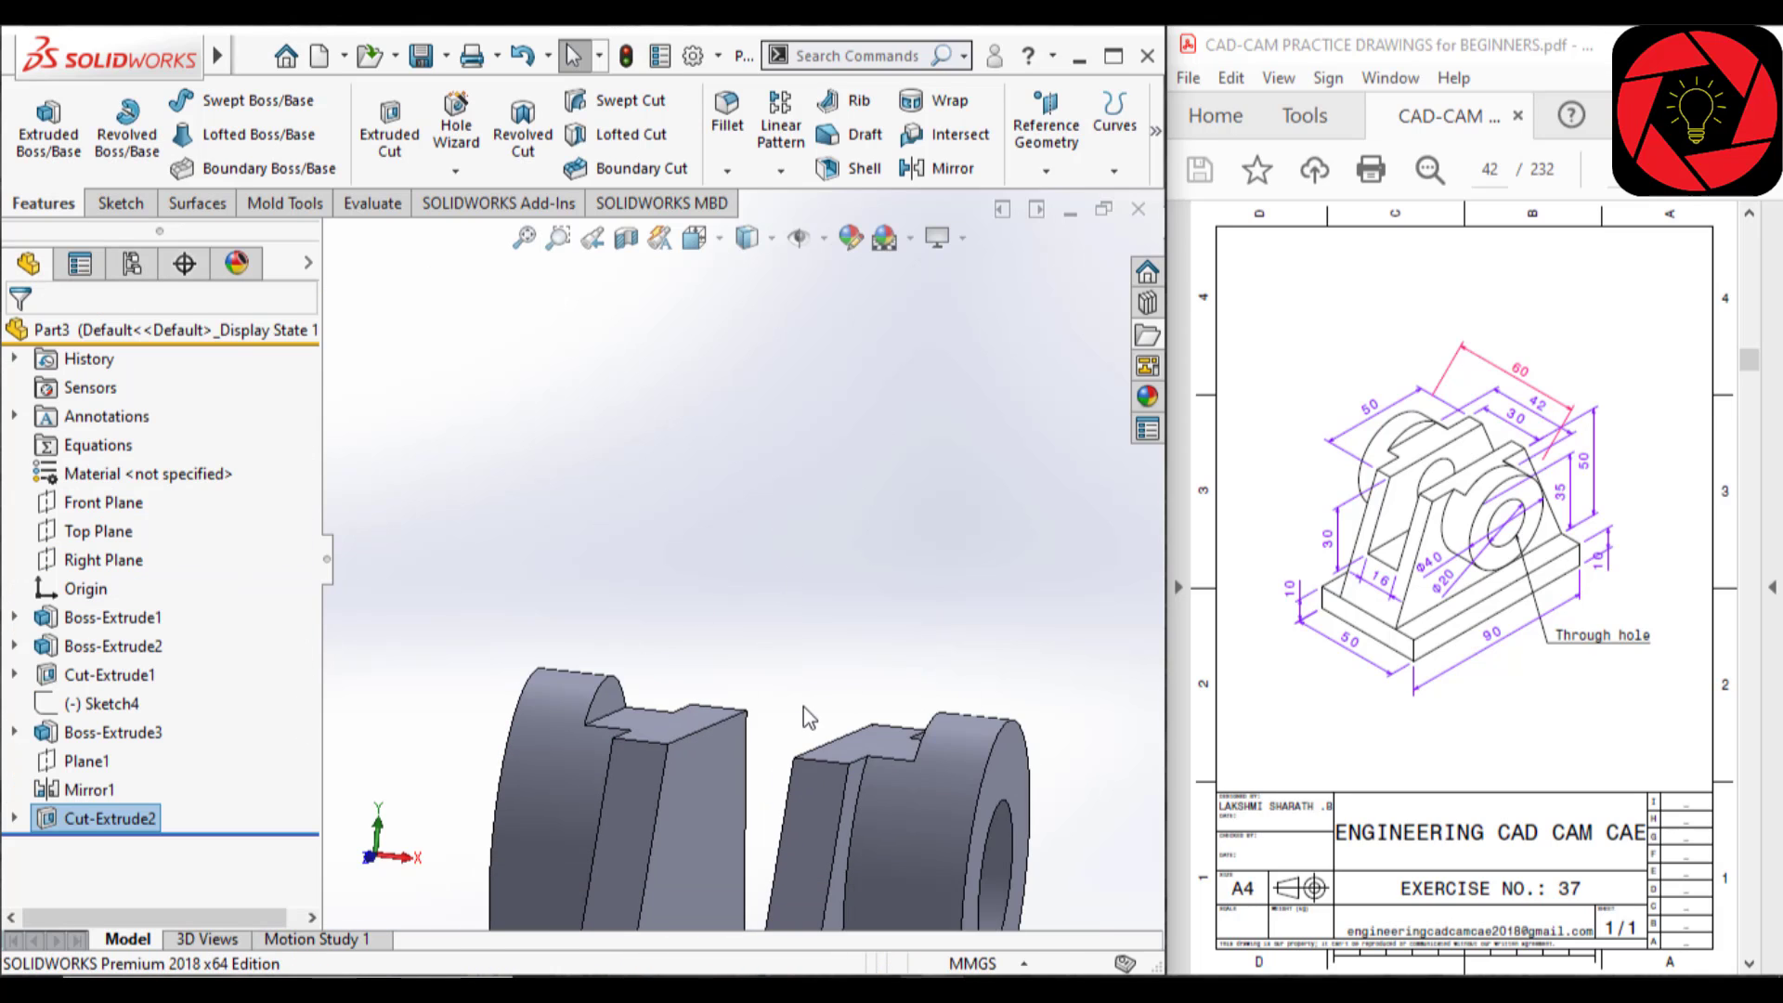
pyautogui.moveTo(804, 705); pyautogui.dragTo(780, 624, button='middle')
pyautogui.scroll(-3, 788, 763)
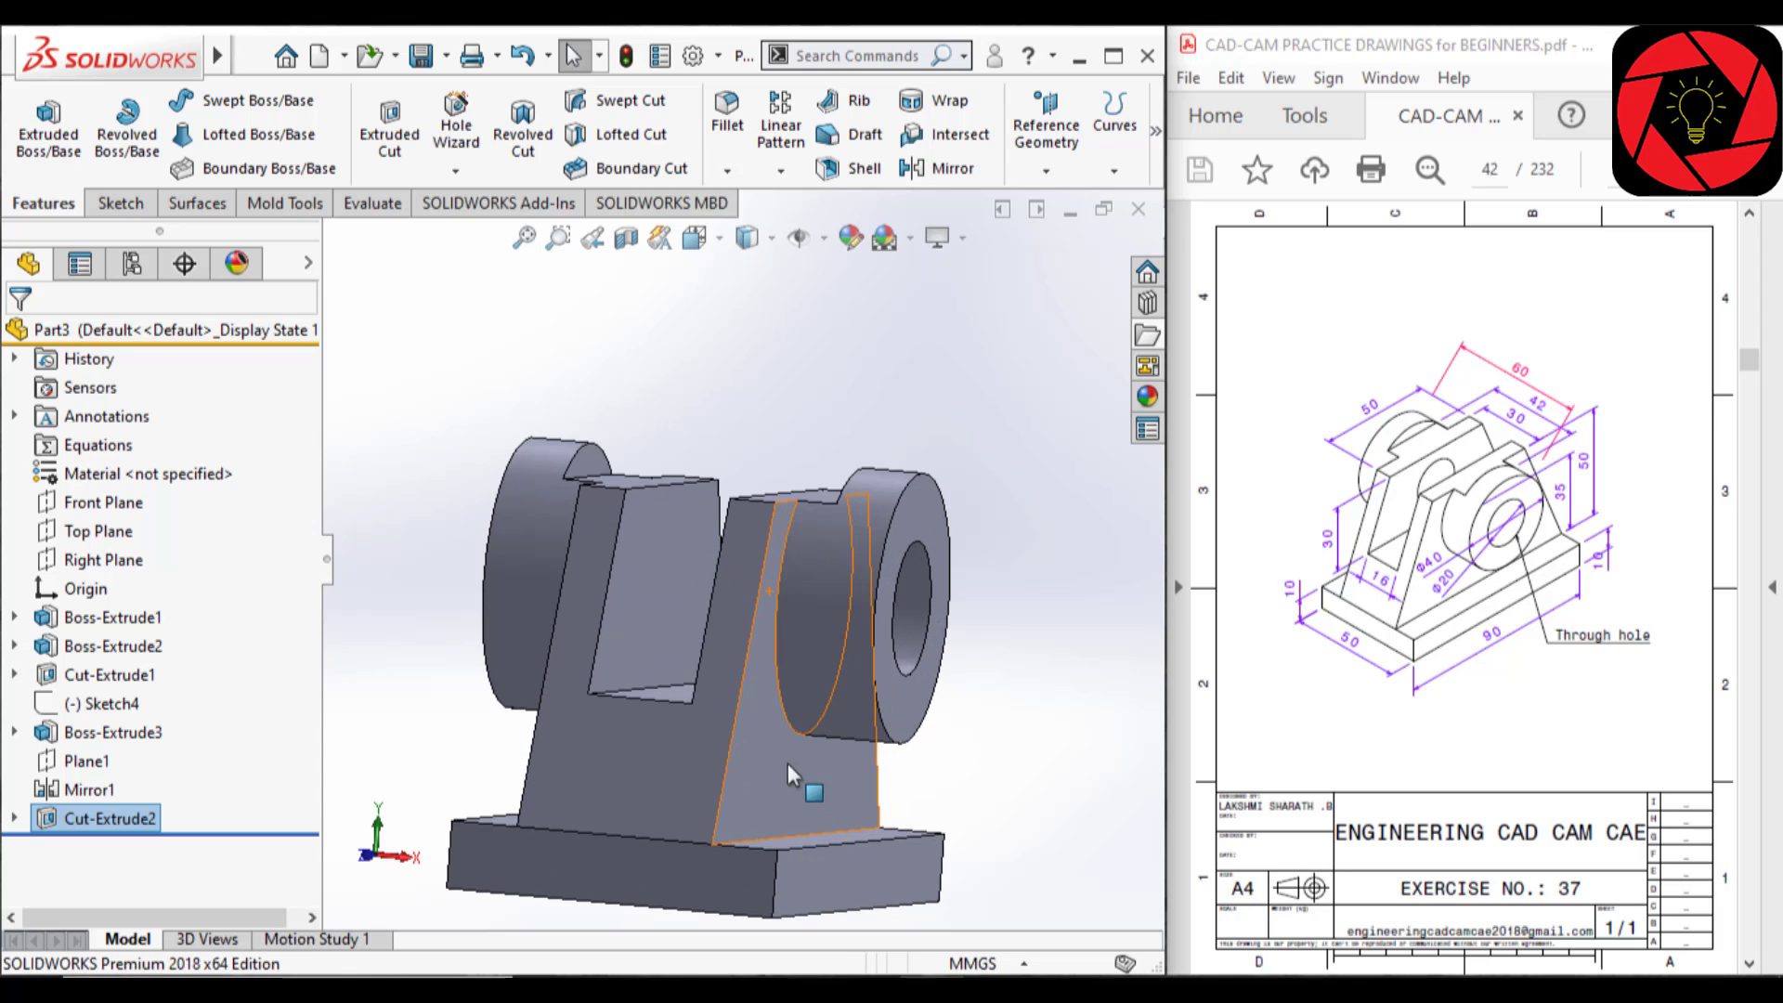
pyautogui.rightClick(82, 418)
pyautogui.click(158, 499)
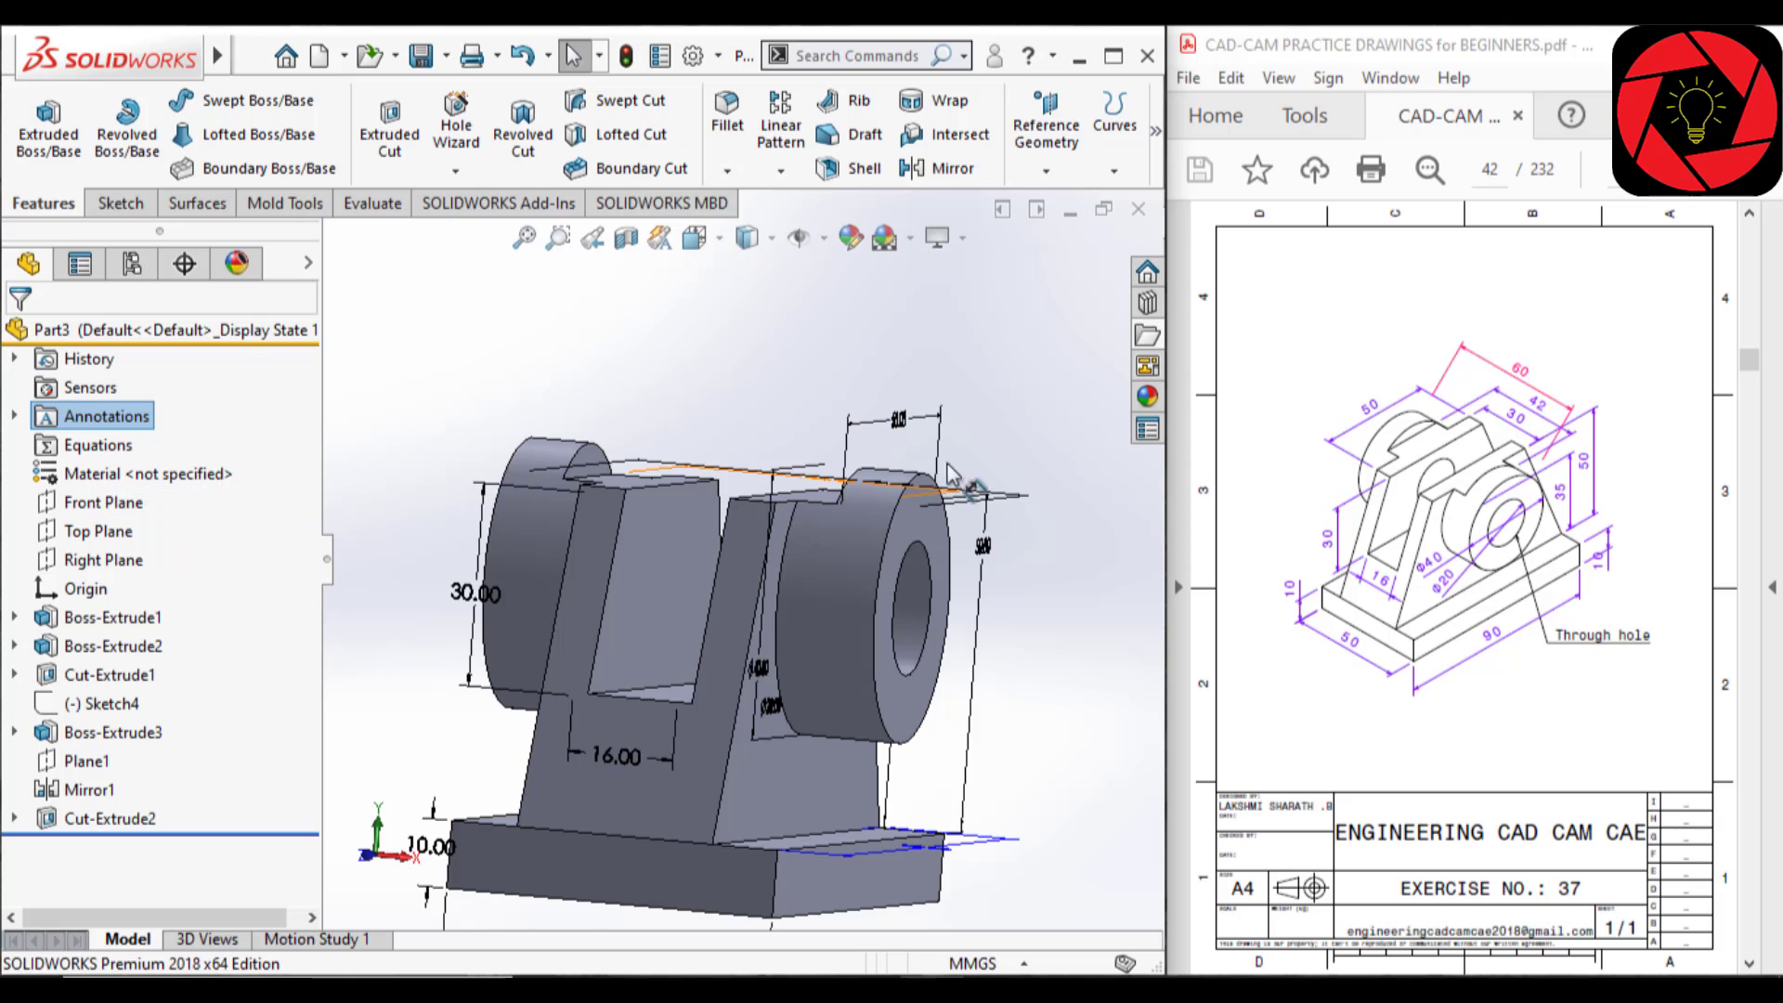
pyautogui.click(1056, 389)
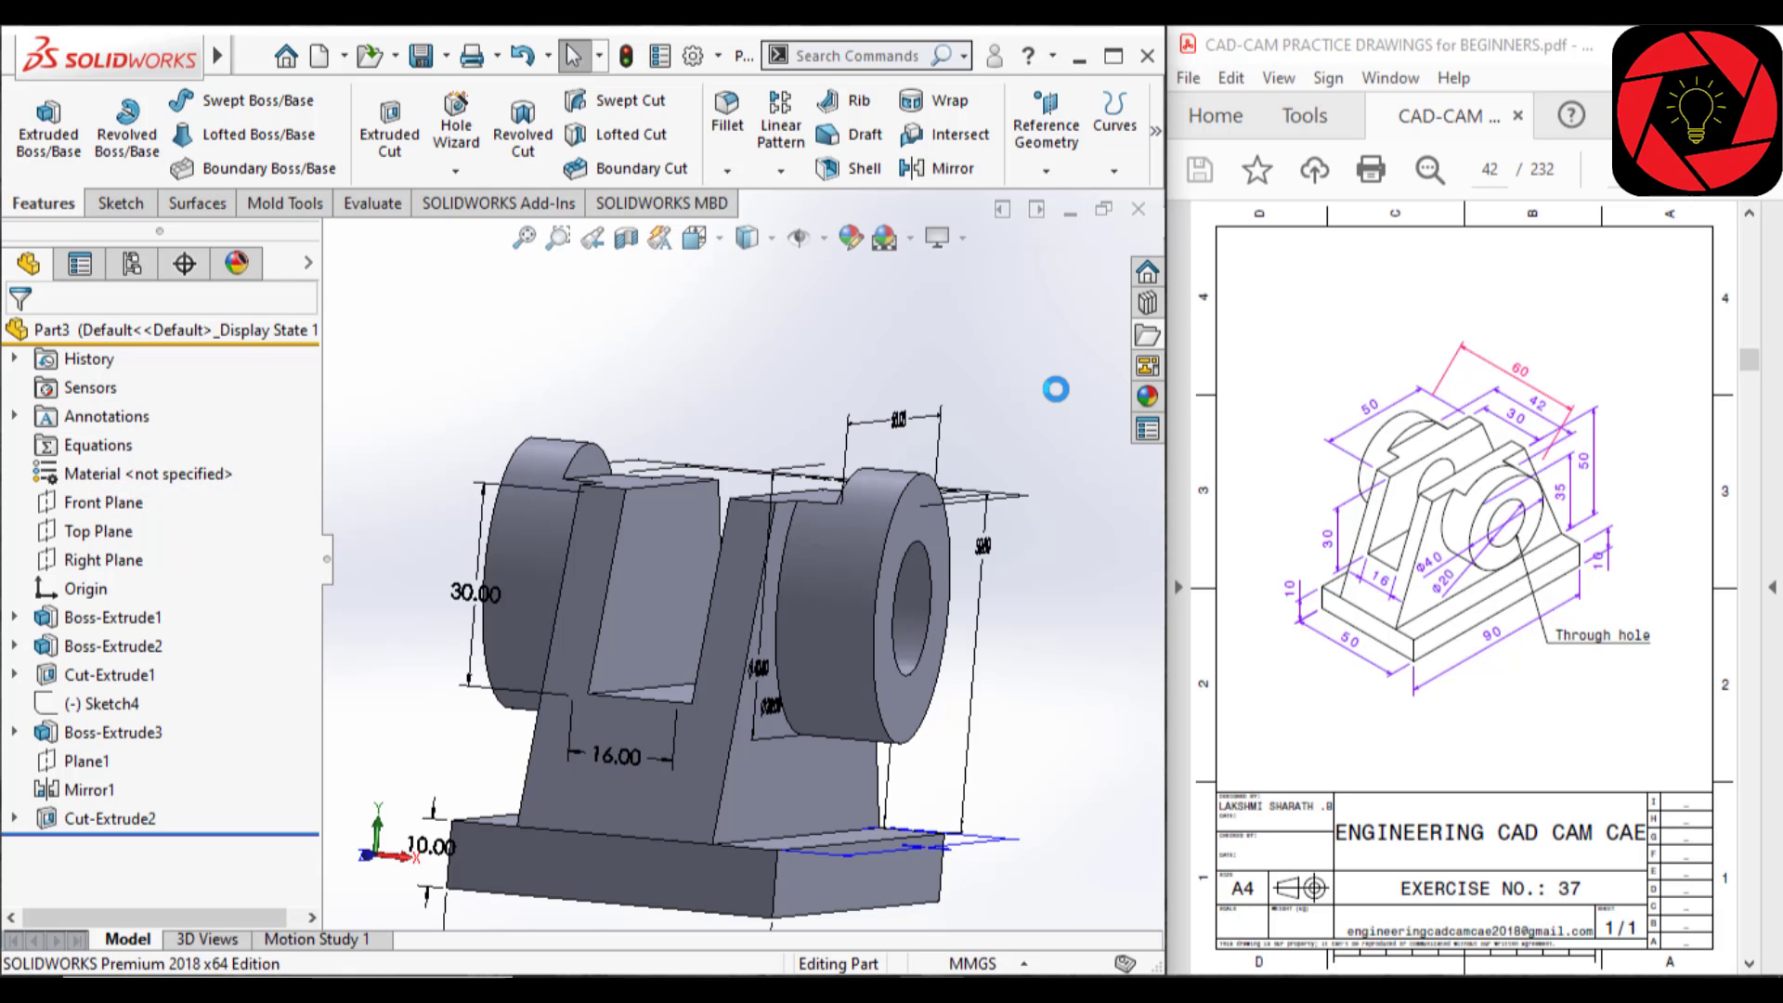
# - Set the dimensioned bracket to the isometric view and compare its dimensions with the Exercise 37 drawing
pyautogui.moveTo(1055, 389); pyautogui.dragTo(1025, 430, button='middle')
pyautogui.press('f')
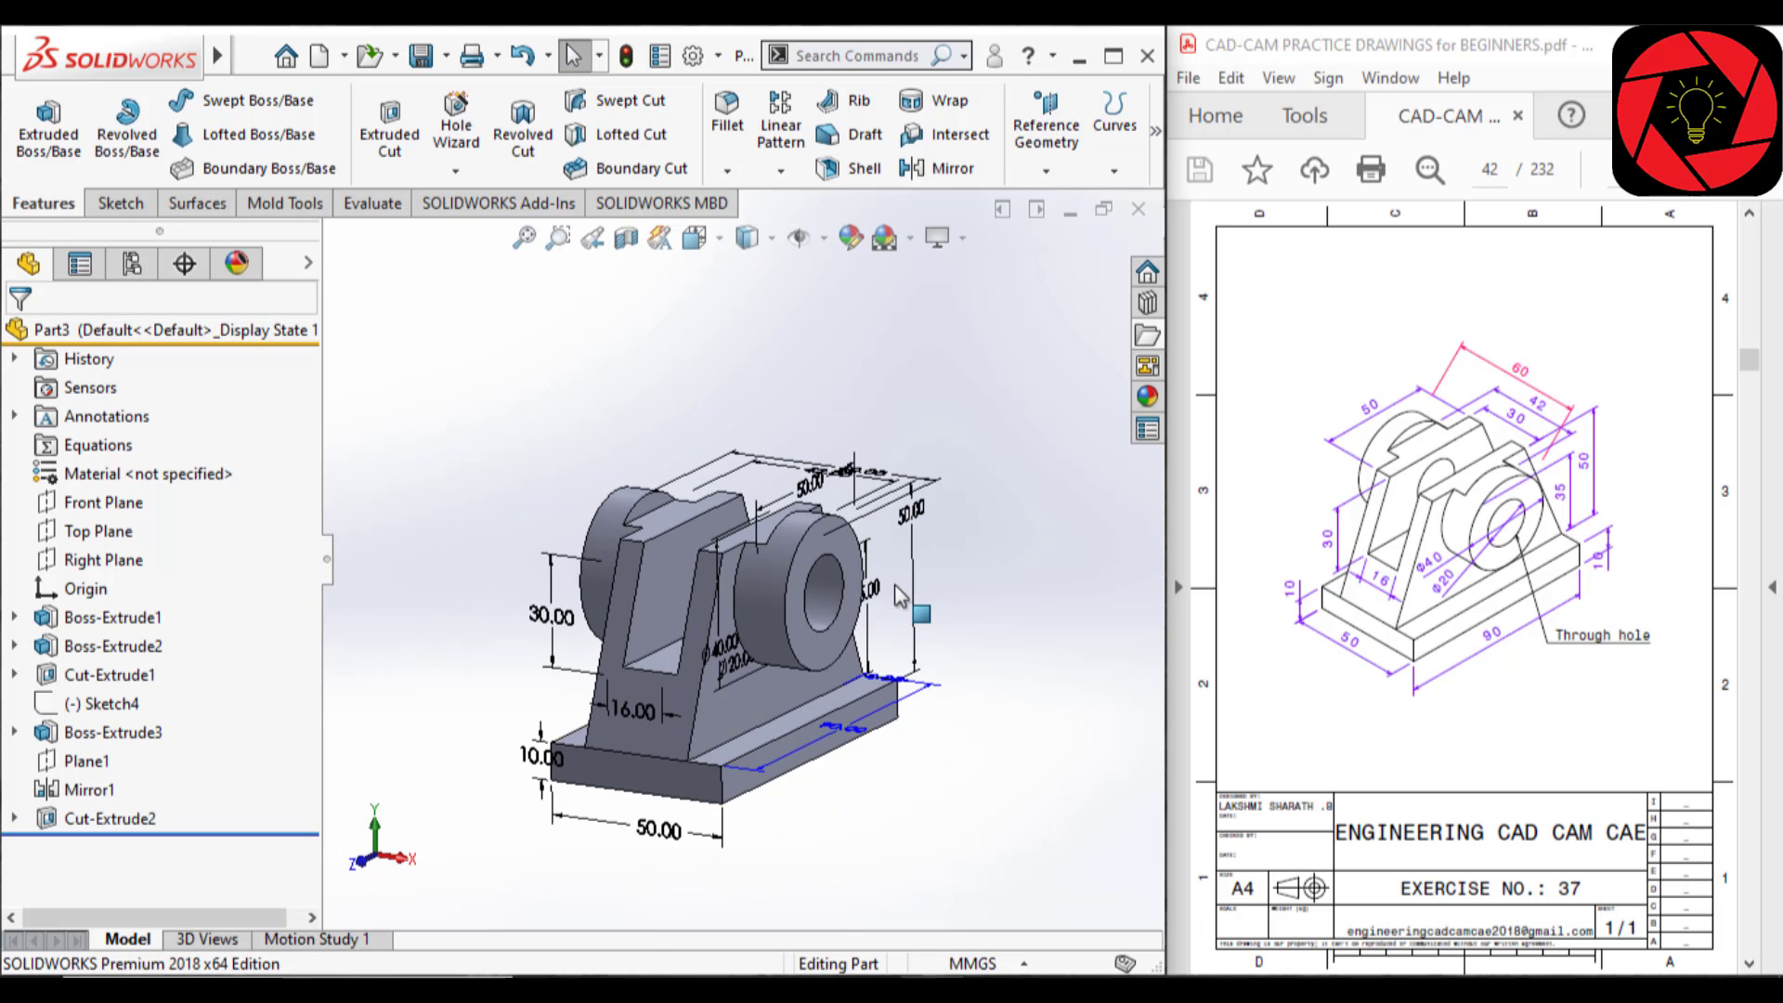
pyautogui.click(696, 240)
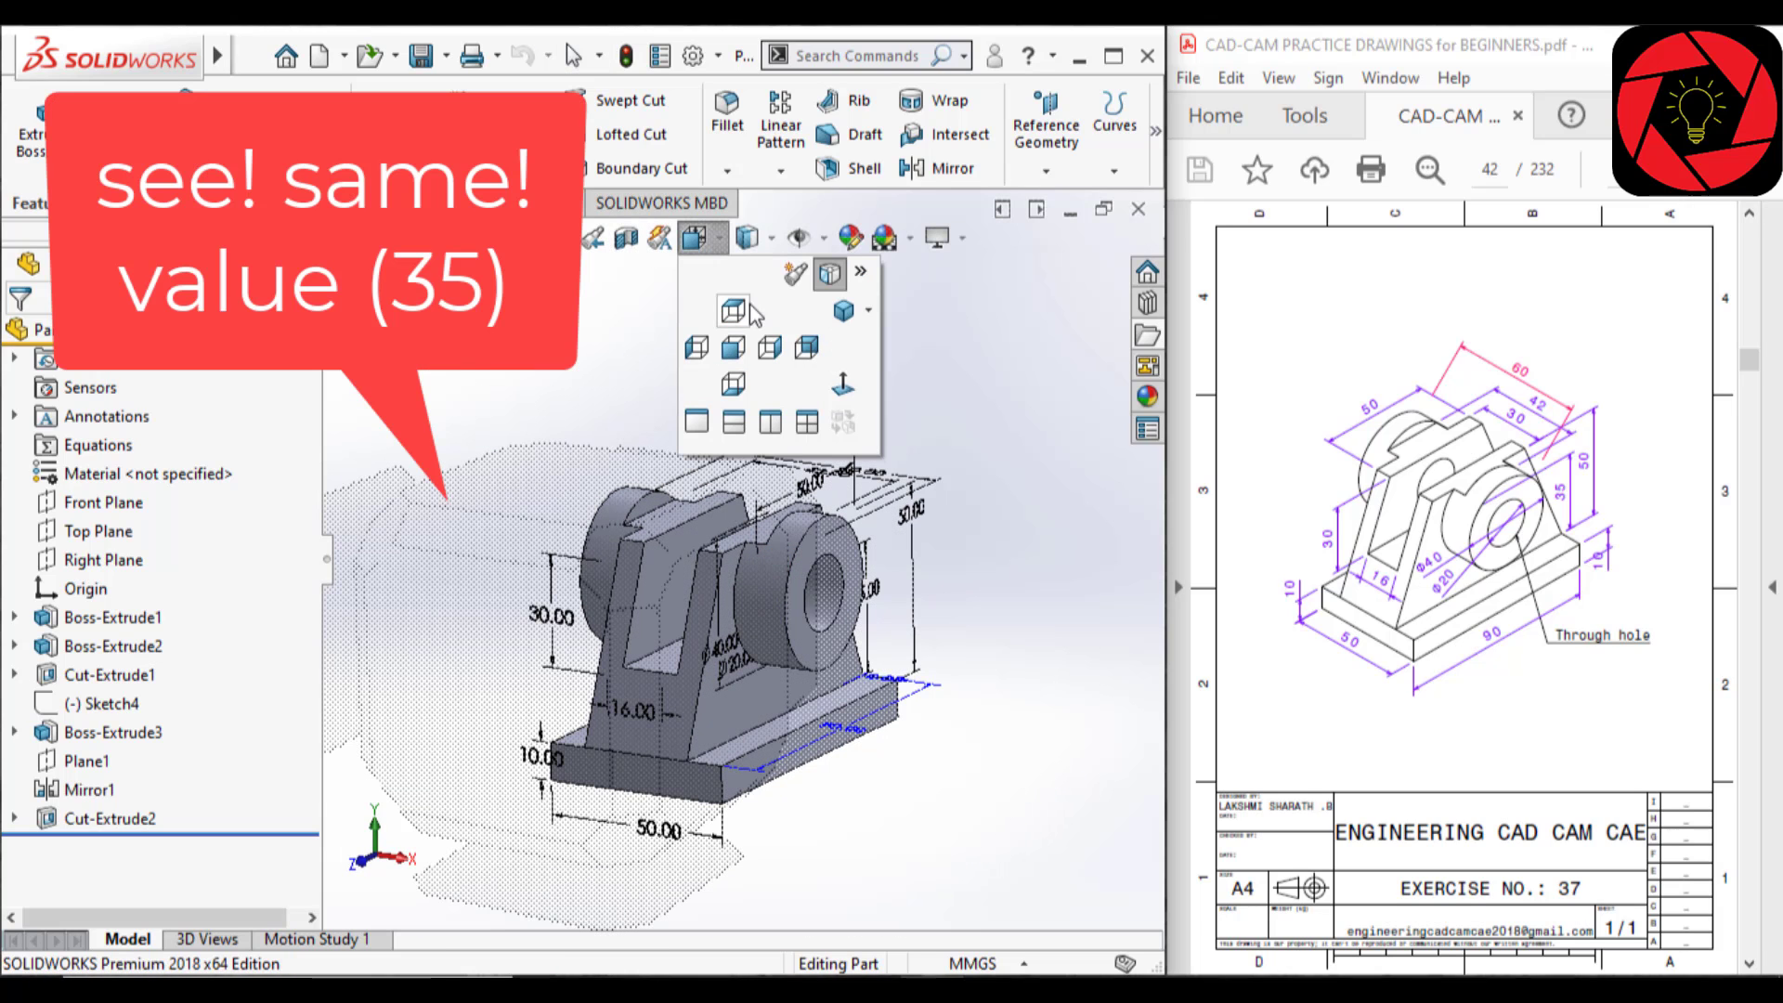
pyautogui.click(847, 312)
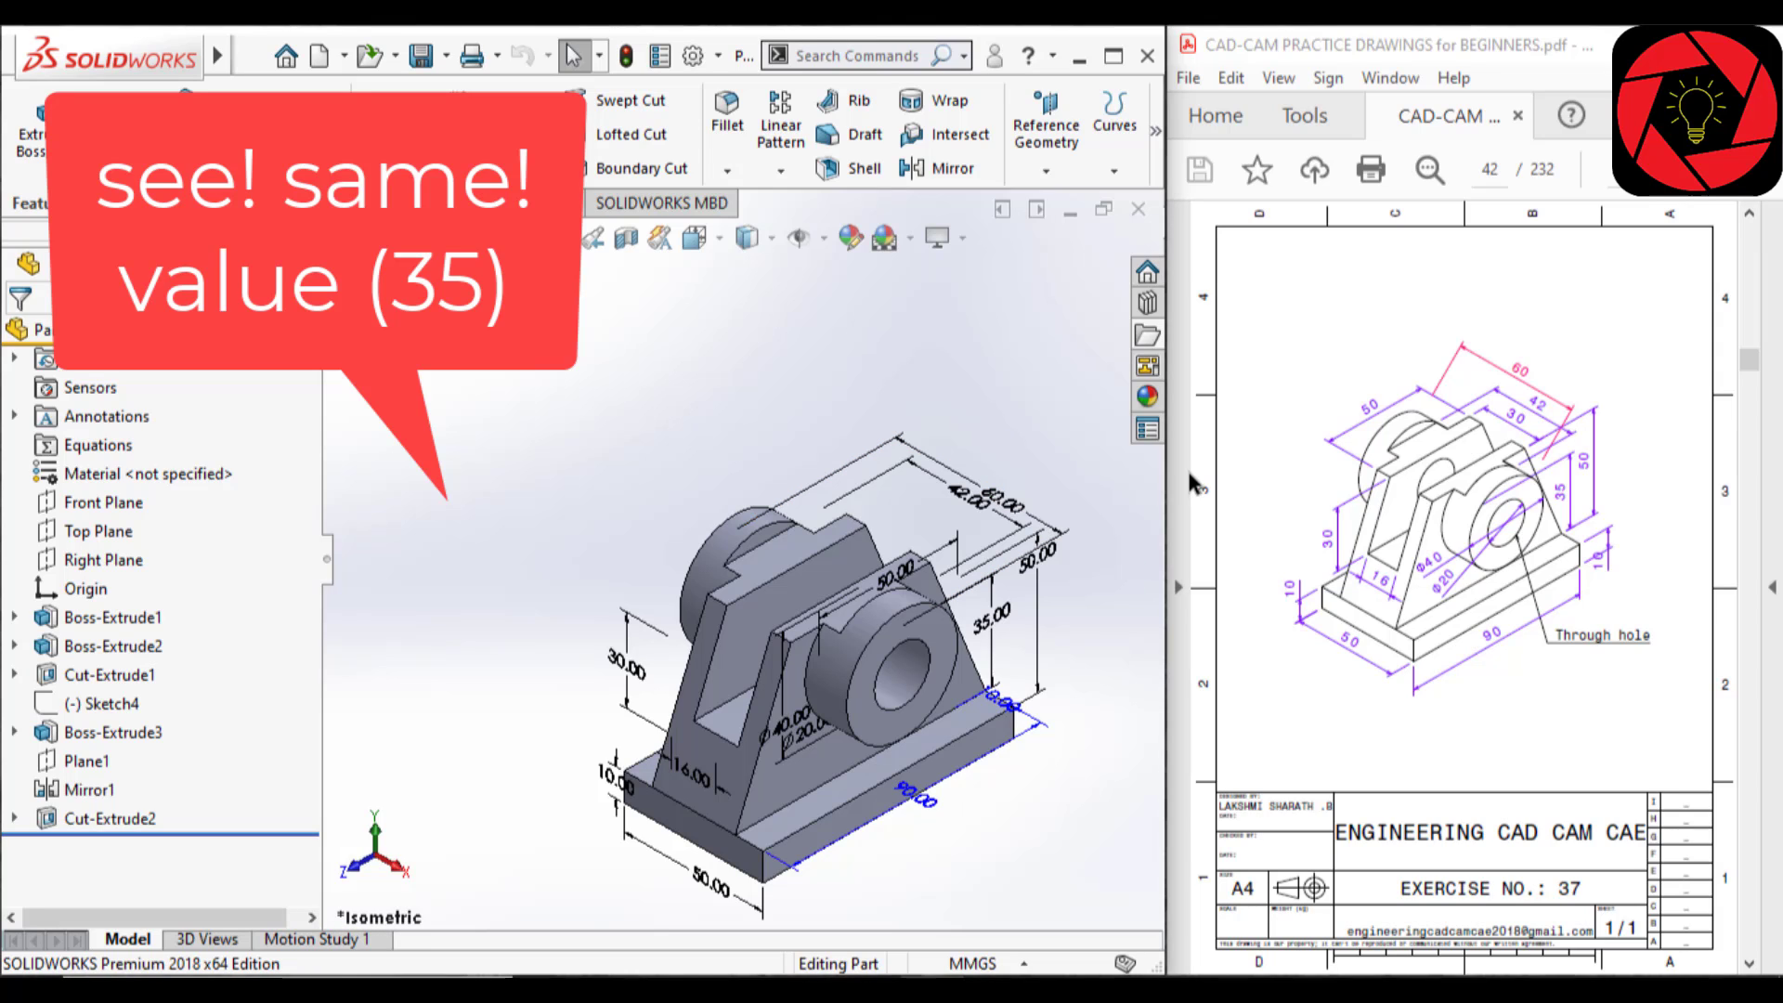
pyautogui.scroll(3, 1069, 624)
pyautogui.scroll(-2, 977, 676)
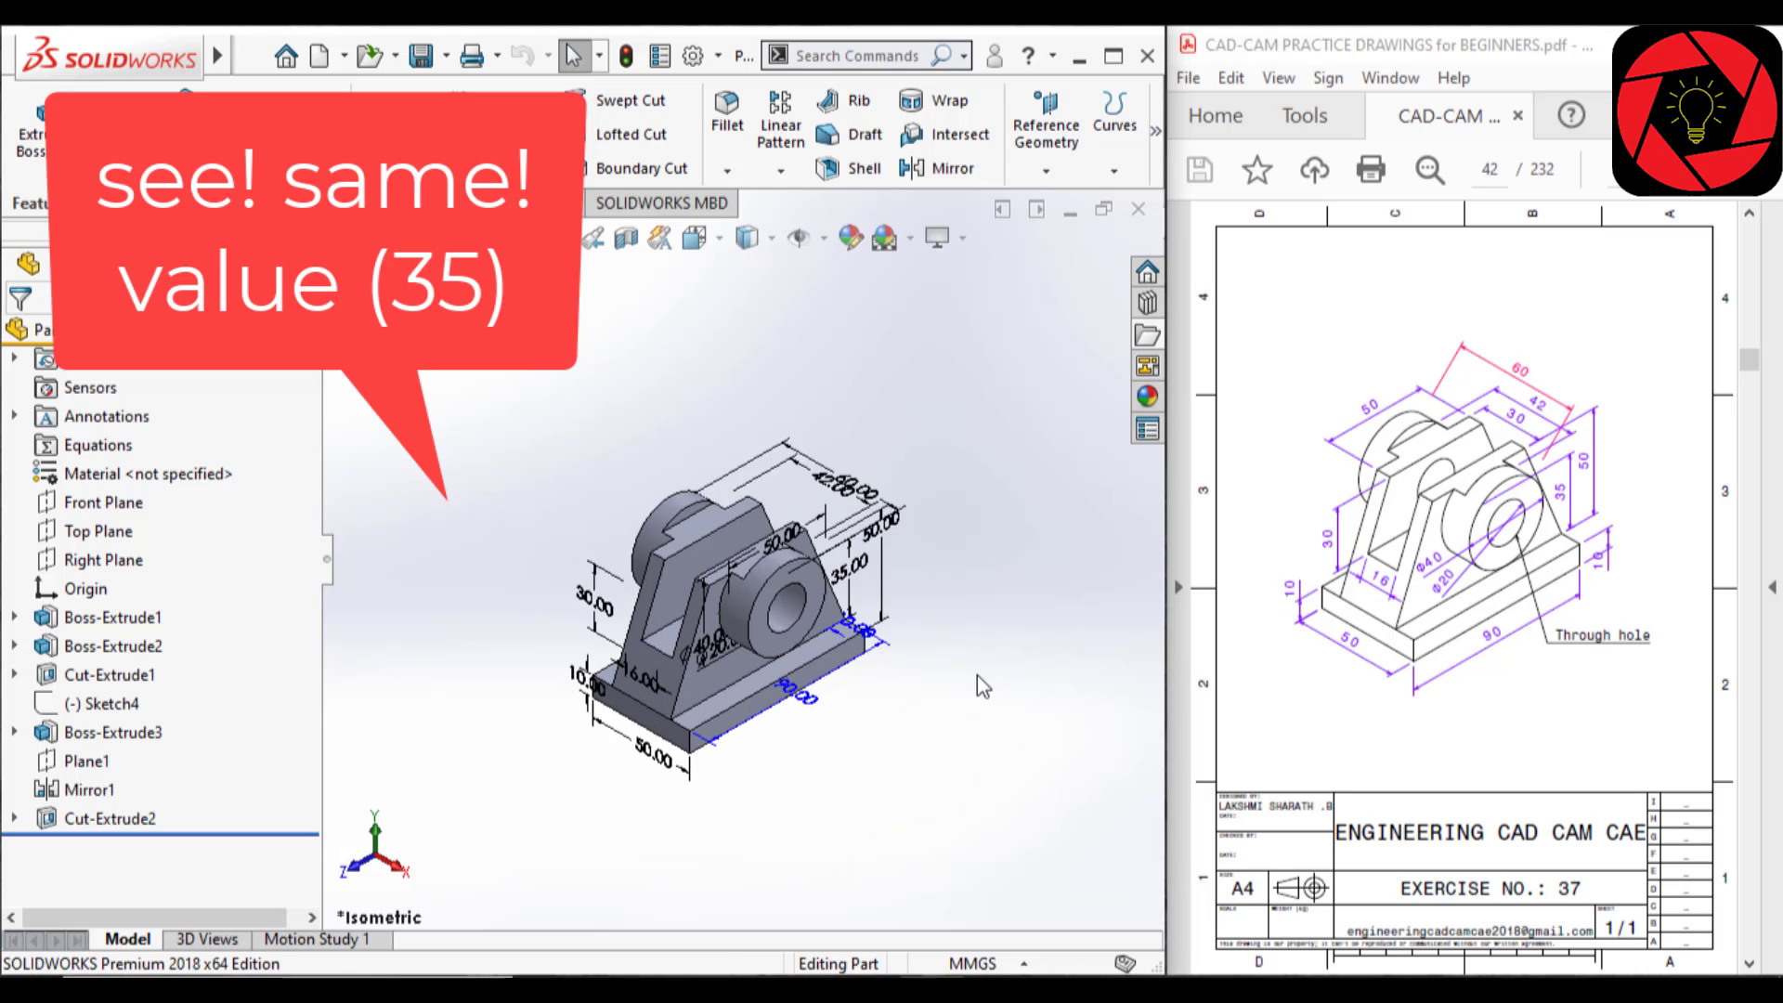
pyautogui.scroll(-2, 641, 516)
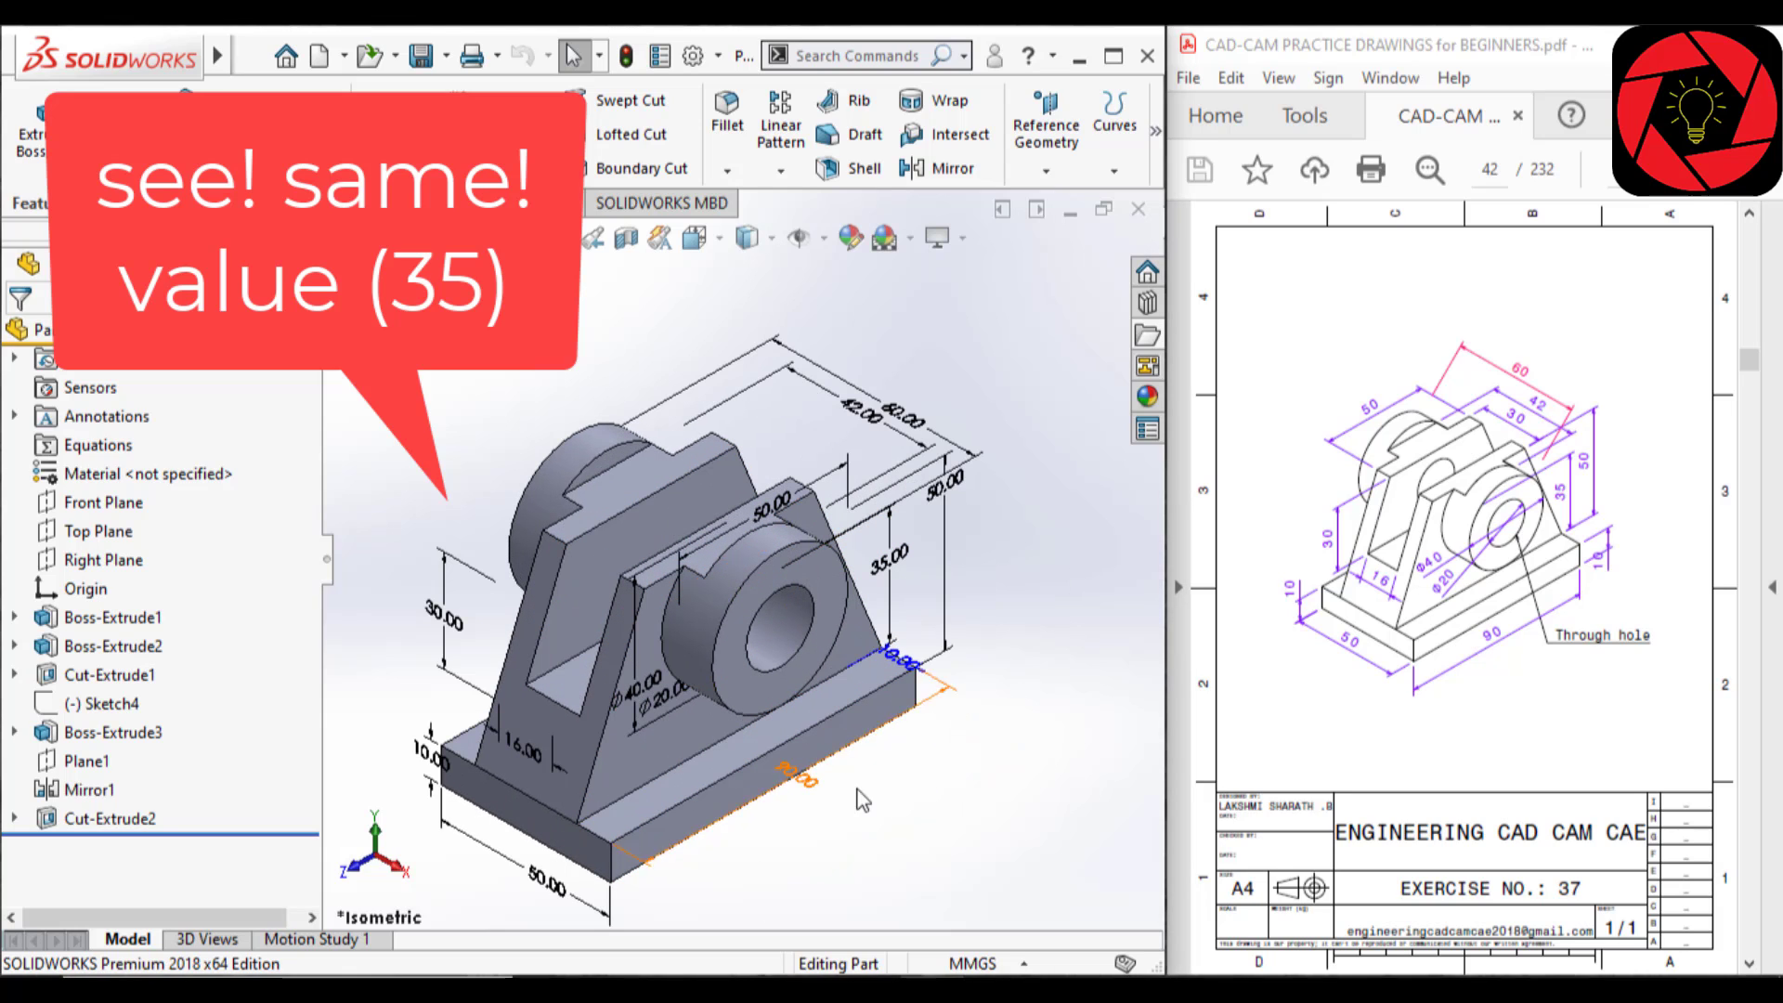